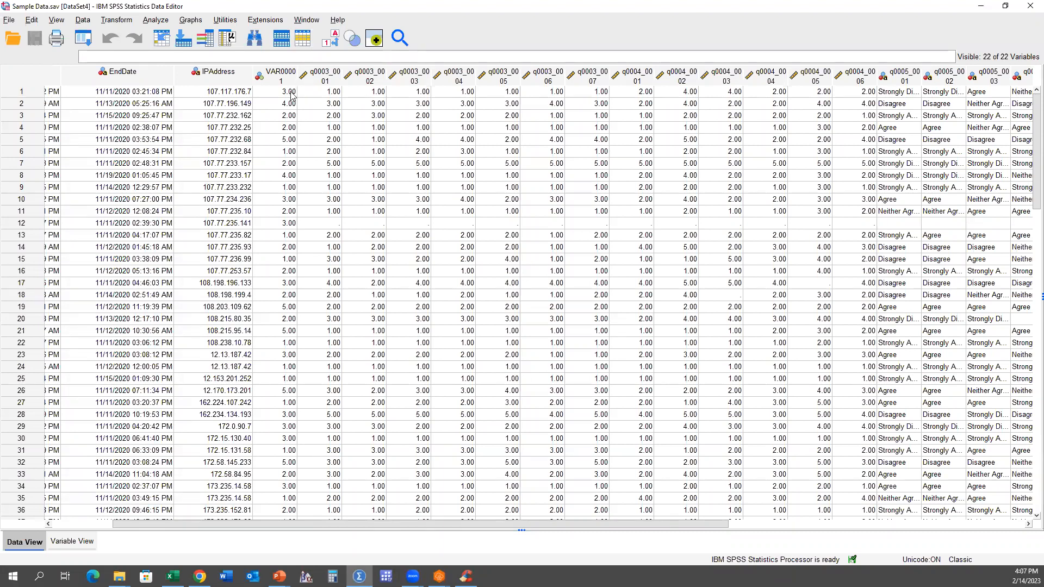
Step: Examine the survey responses across the question columns, checking cases 12, 17 and 18 for missing answers and comparing numeric with text responses
drag(153, 525, 252, 522)
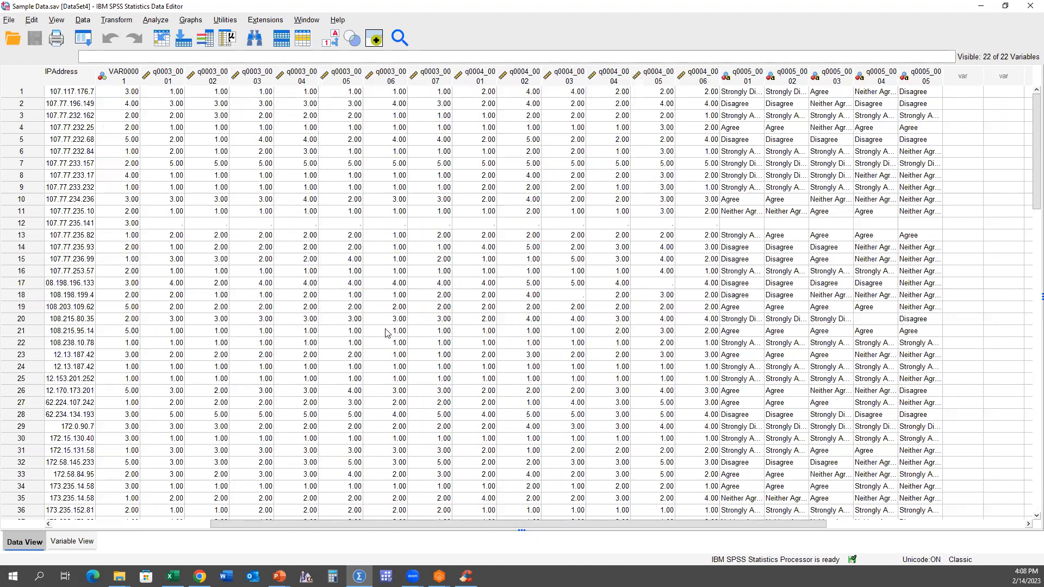
scroll(385, 333, down, 5)
scroll(388, 341, up, 5)
click(66, 225)
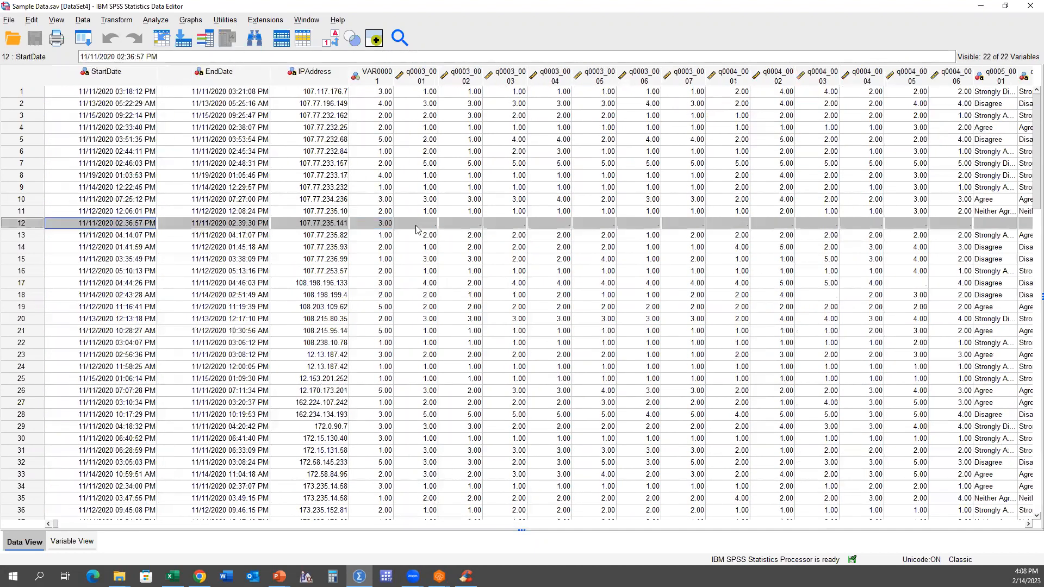
click(408, 222)
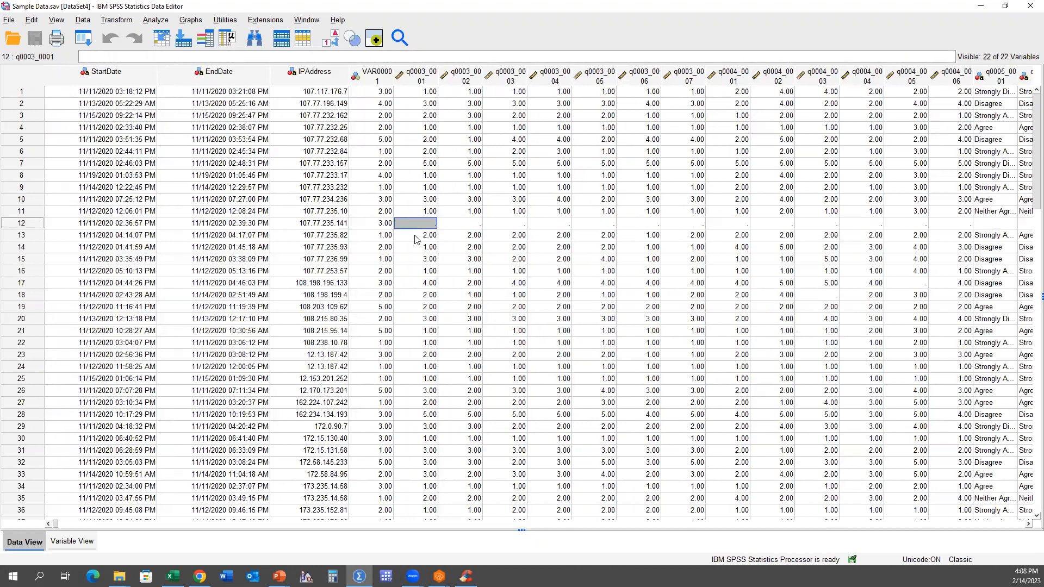
drag(403, 229, 832, 225)
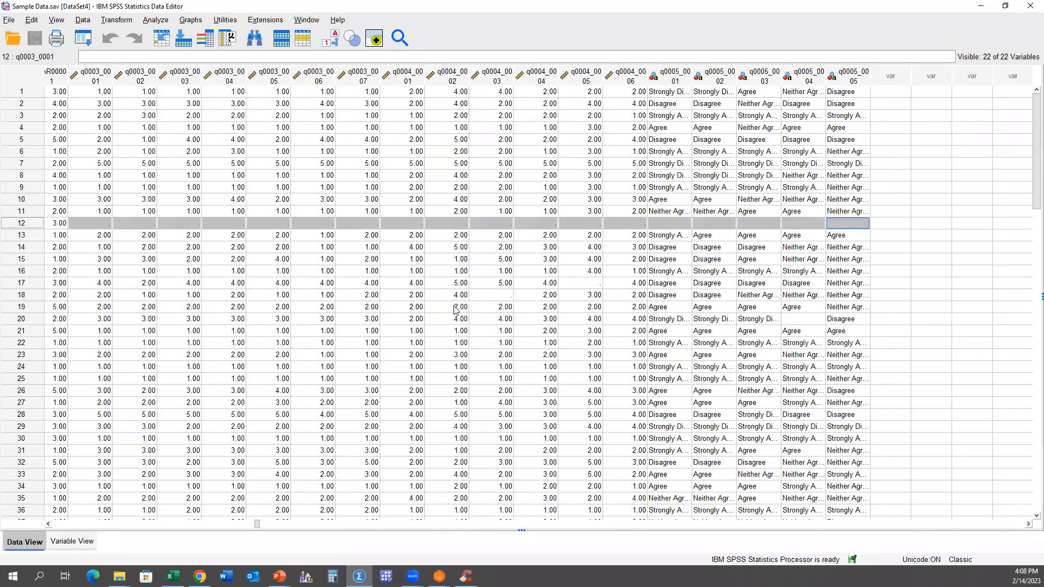
drag(60, 283, 556, 283)
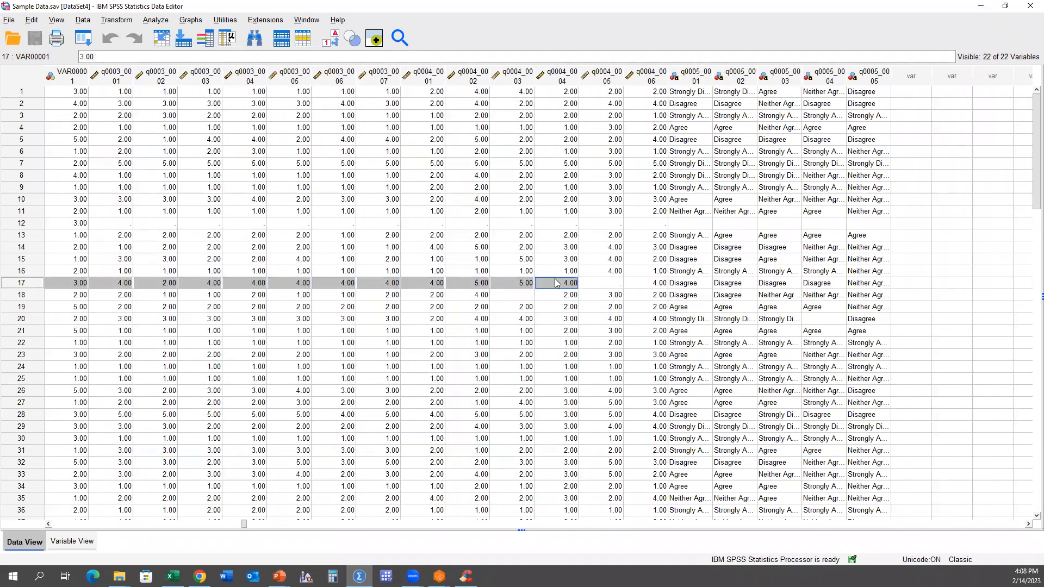
click(603, 286)
click(530, 296)
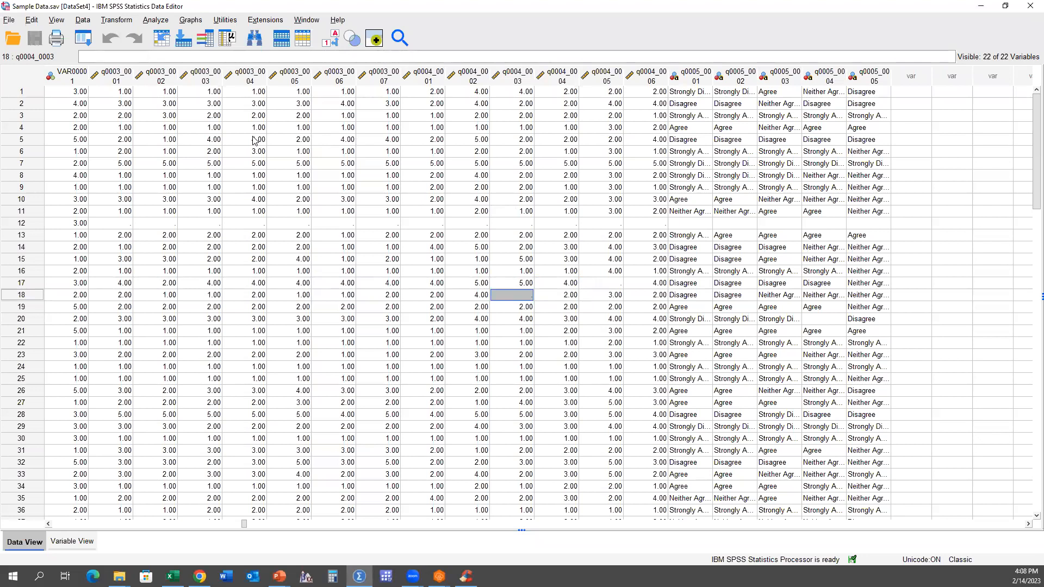
drag(158, 103, 586, 187)
drag(699, 117, 866, 188)
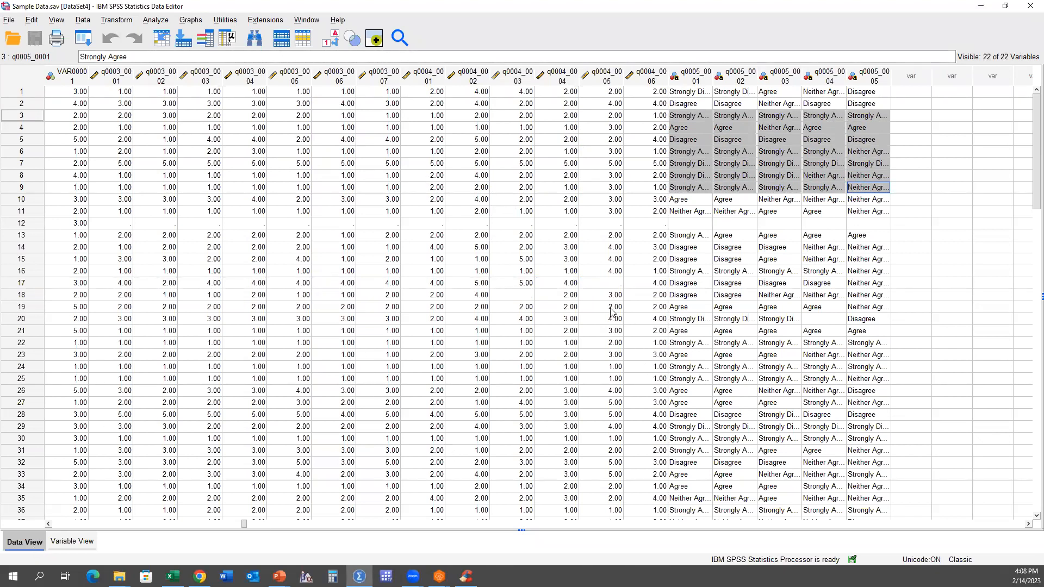
Step: Review the variable definitions, comparing the types and labels of the numeric and string survey questions
click(68, 538)
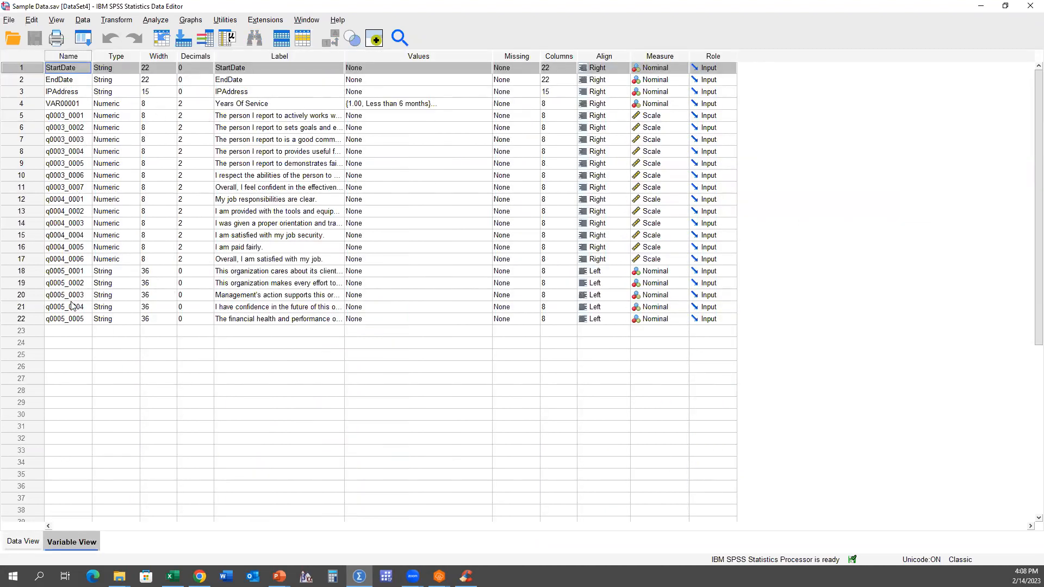
click(118, 56)
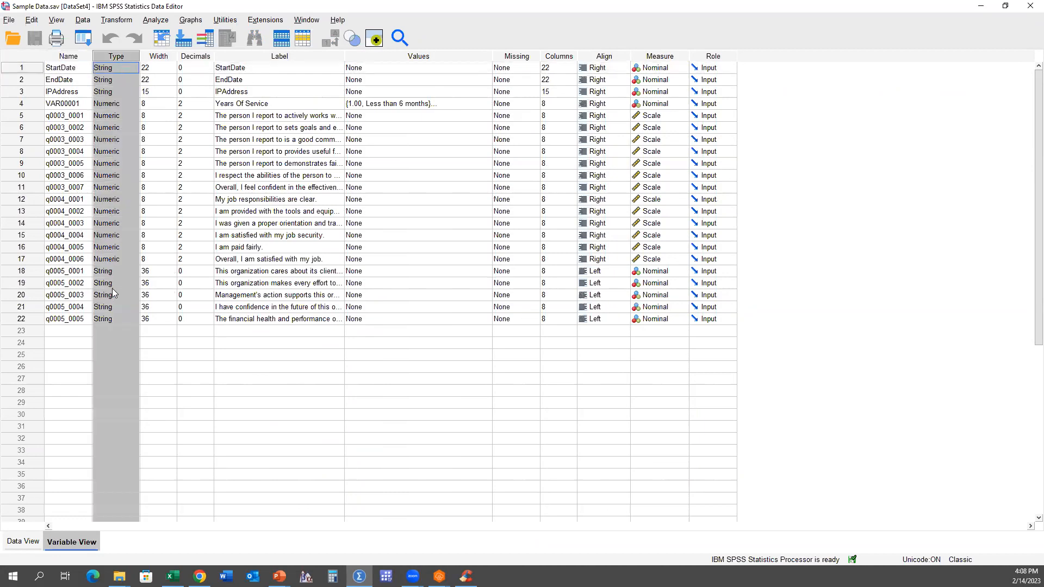
click(281, 58)
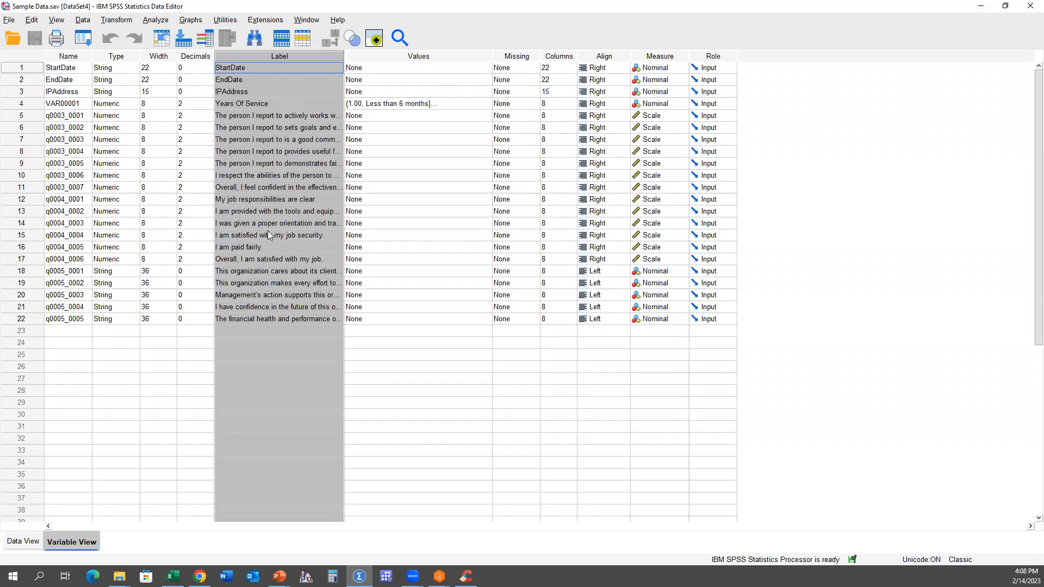
click(117, 108)
drag(111, 121, 108, 260)
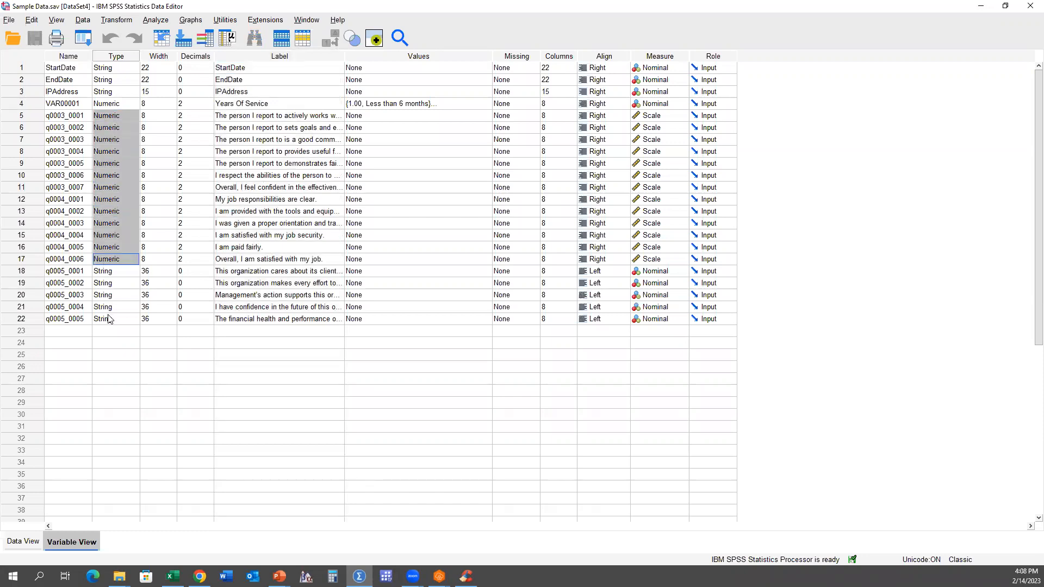
drag(108, 319, 106, 272)
Step: Return to the data grid and insert a new variable before StartDate
double_click(33, 275)
drag(406, 524, 3, 501)
right_click(106, 79)
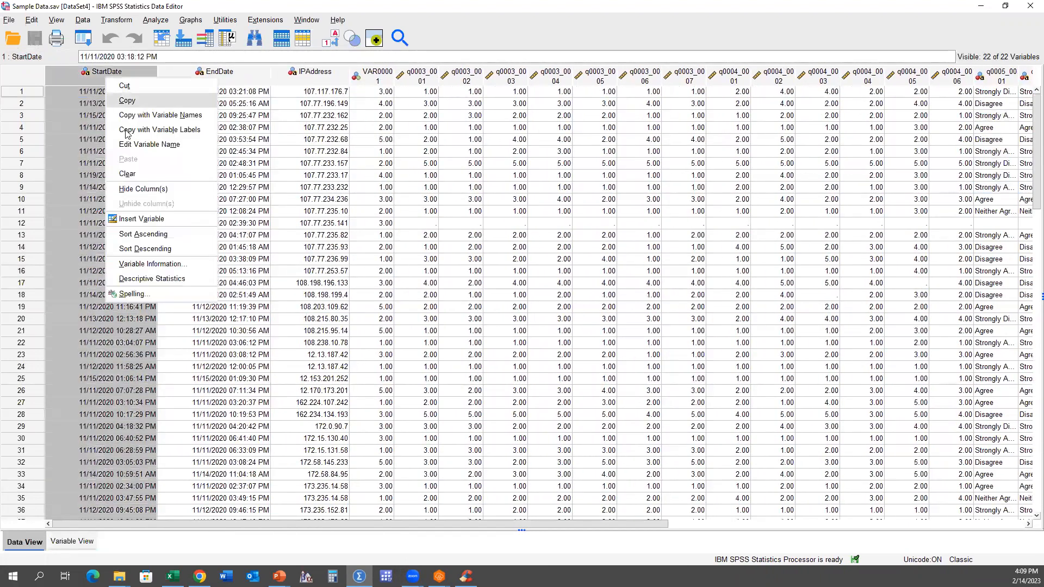
click(147, 213)
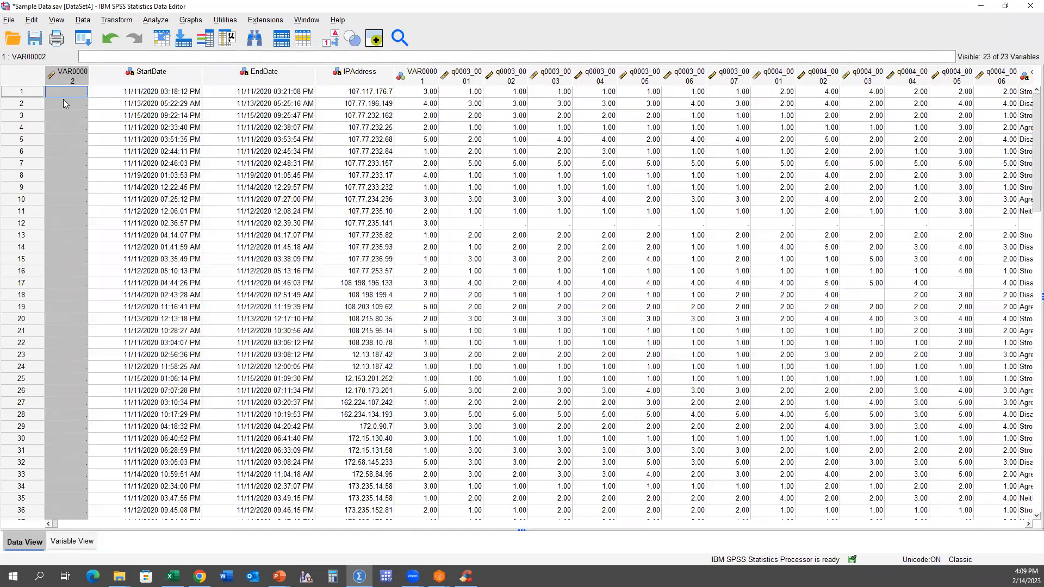
scroll(66, 101, down, 4)
scroll(66, 101, up, 4)
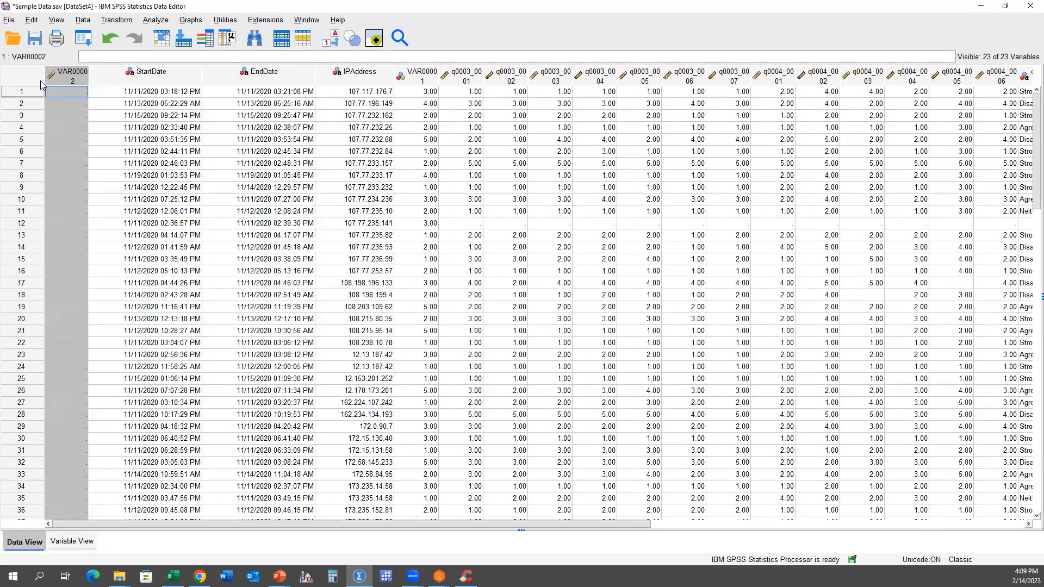
Step: Rename the newly inserted first variable as ID
right_click(96, 78)
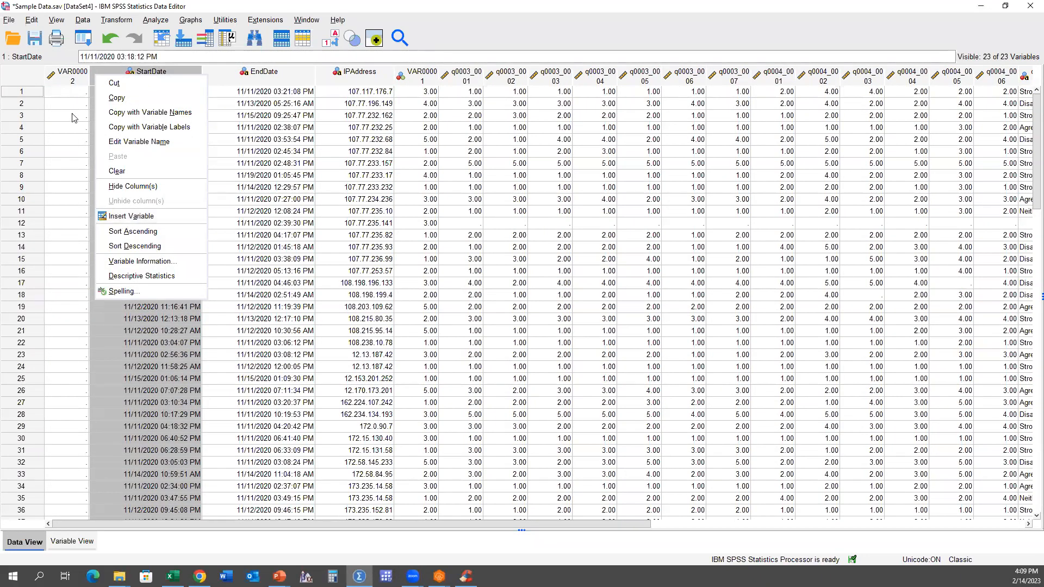
click(73, 96)
click(74, 82)
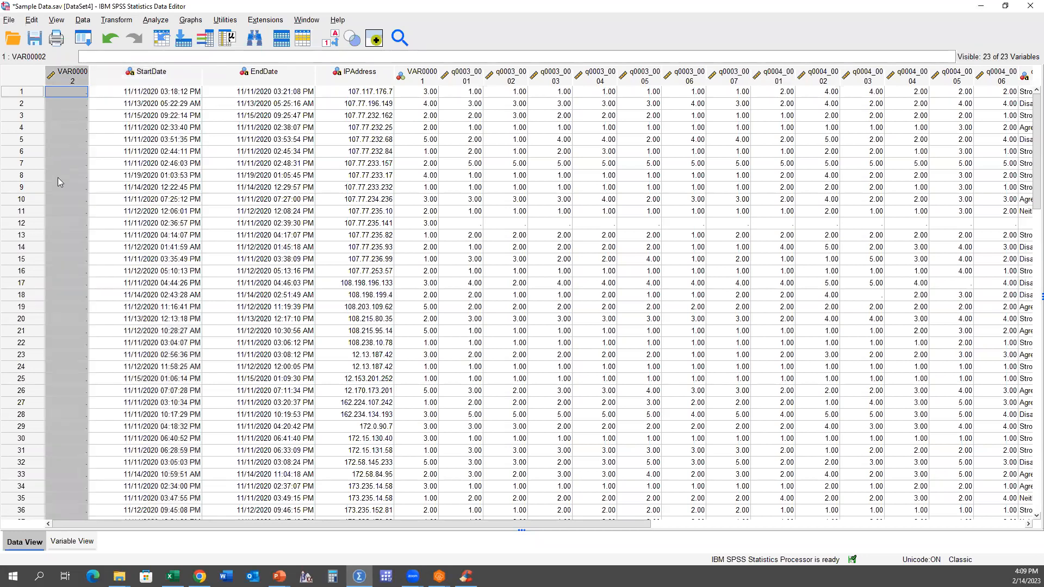
double_click(64, 82)
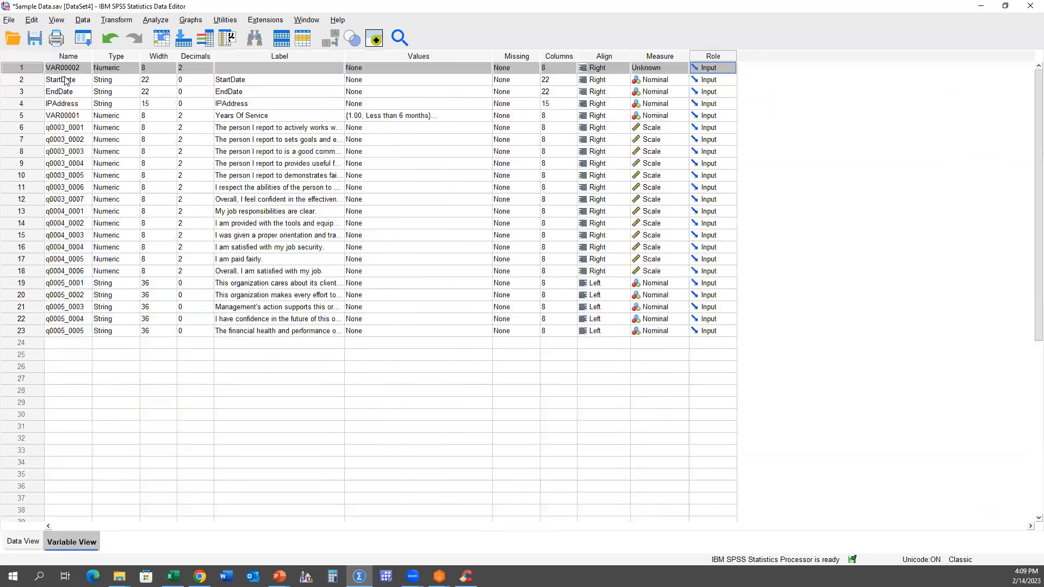
double_click(82, 68)
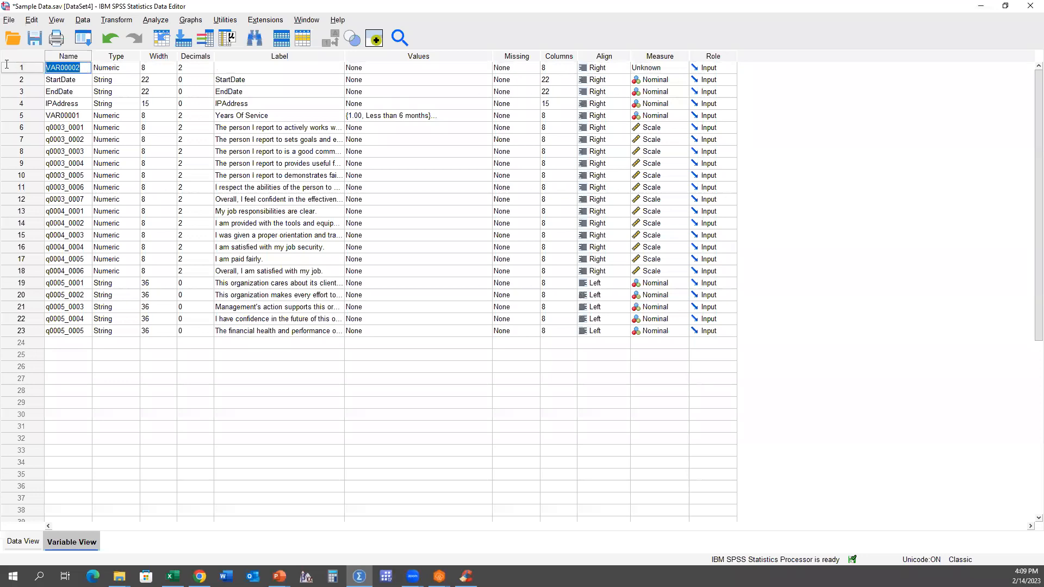
text(ID)
key(Return)
Step: Return to the data grid and locate the last case to determine how many ID numbers are needed
click(23, 66)
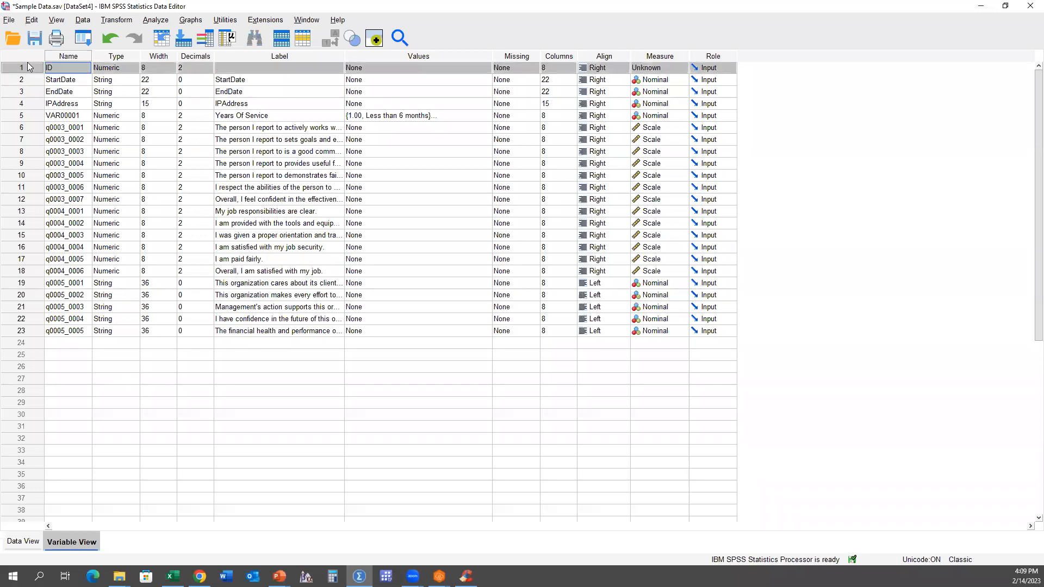
key(ctrl+t)
scroll(367, 268, down, 5)
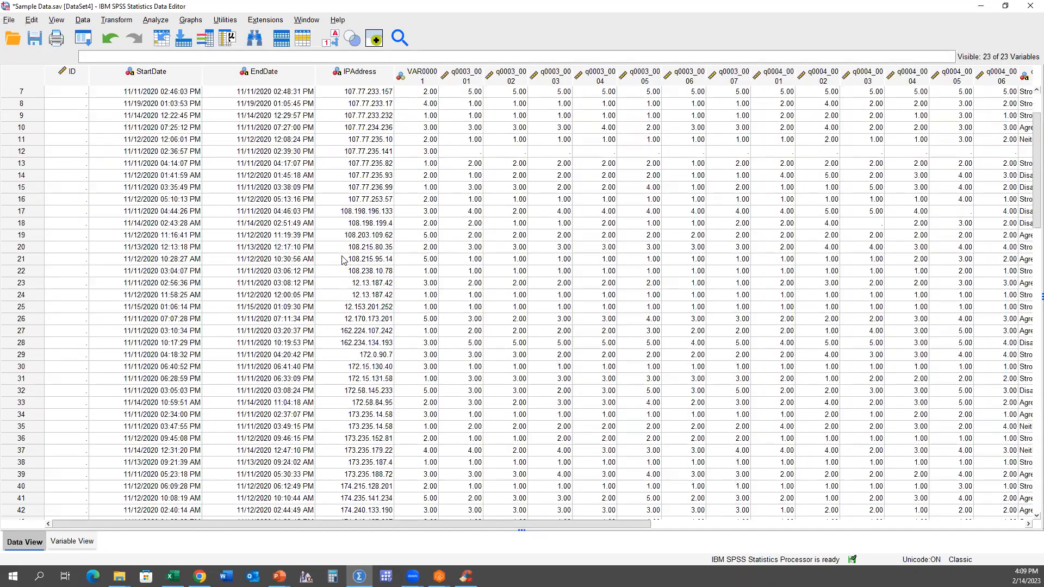
scroll(259, 216, down, 17)
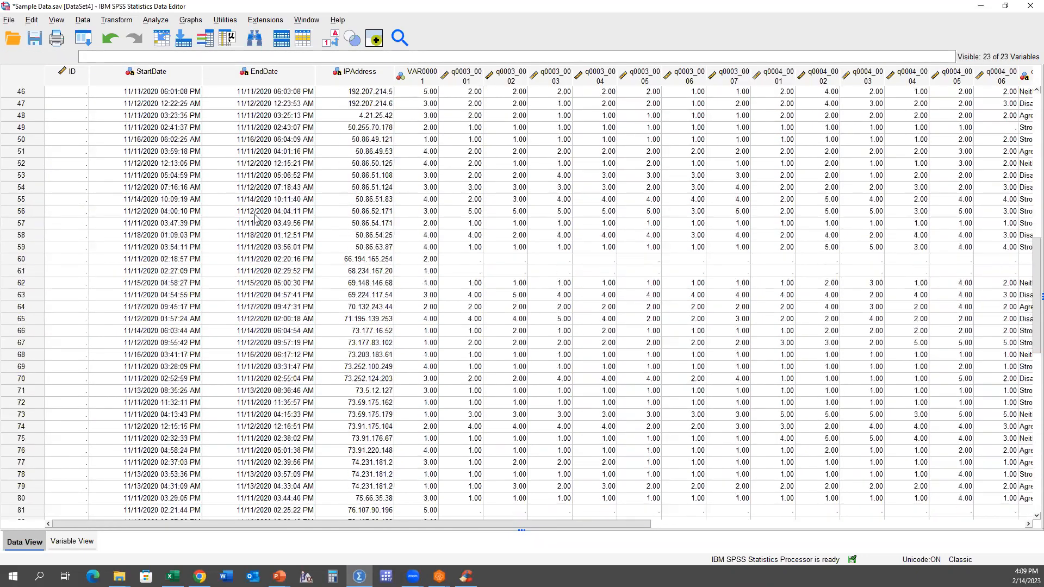
click(30, 380)
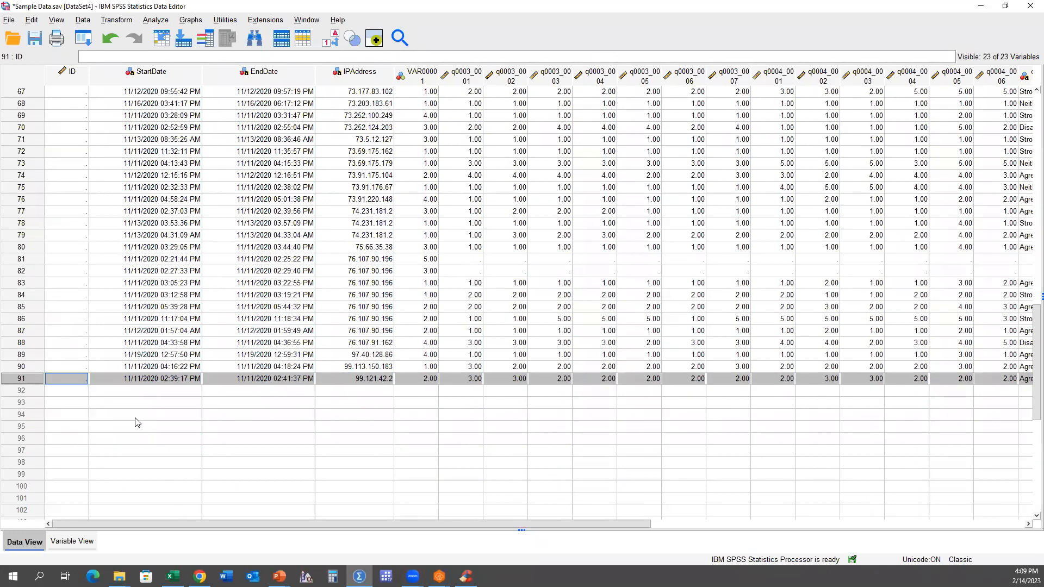
scroll(132, 422, up, 1)
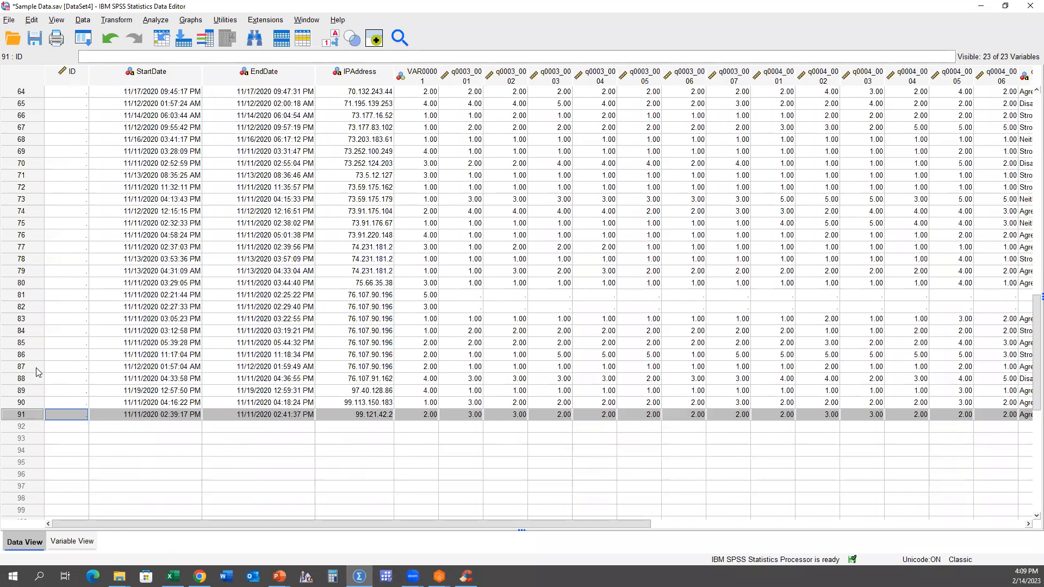
Step: Switch to Excel, fill column A from A1 with the sequence 1 to 91, and copy the numbers
click(173, 576)
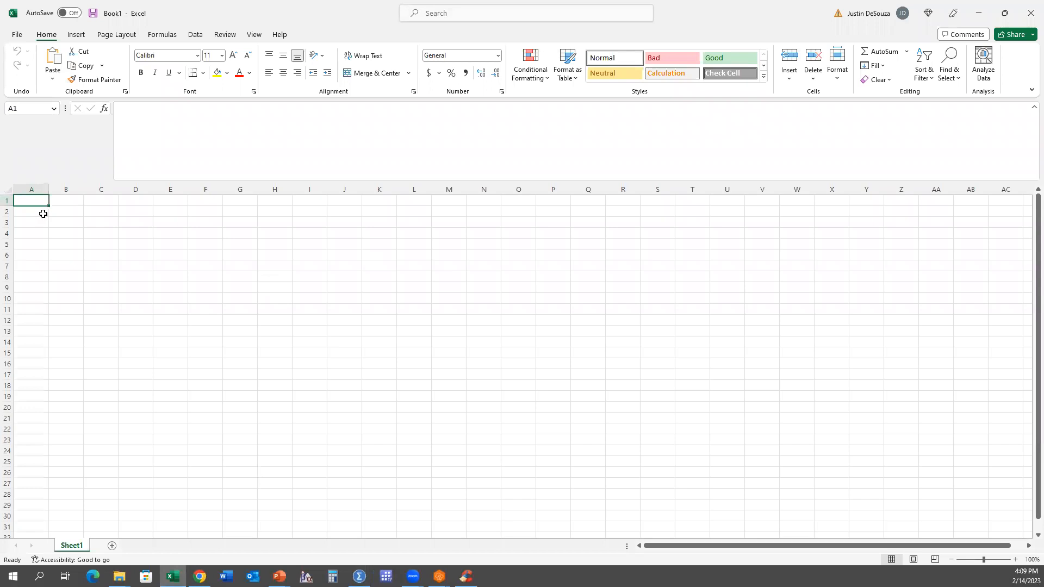
text(1)
key(Return)
text(2)
key(Return)
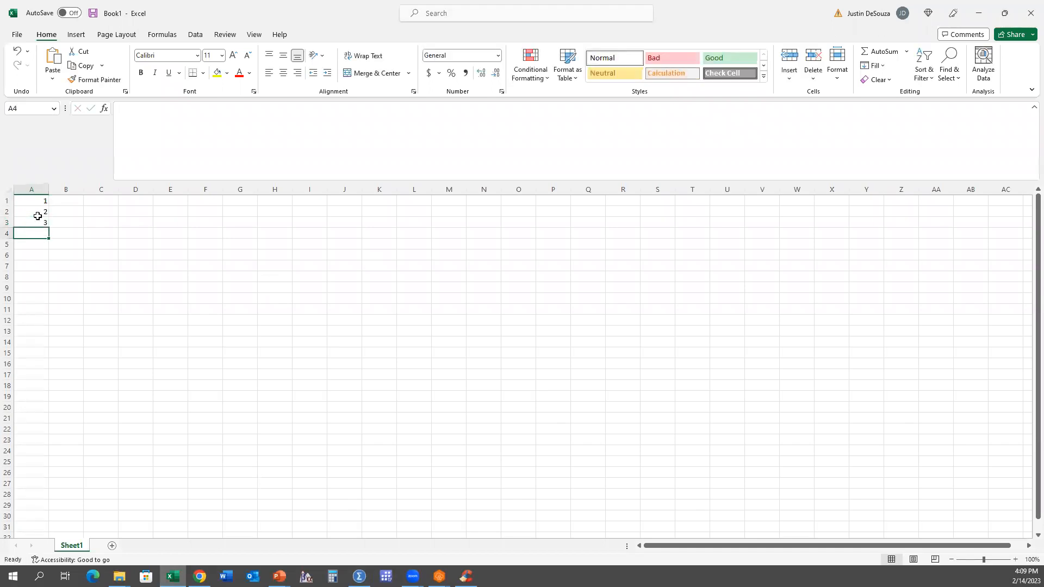
drag(39, 199, 51, 509)
key(ctrl+c)
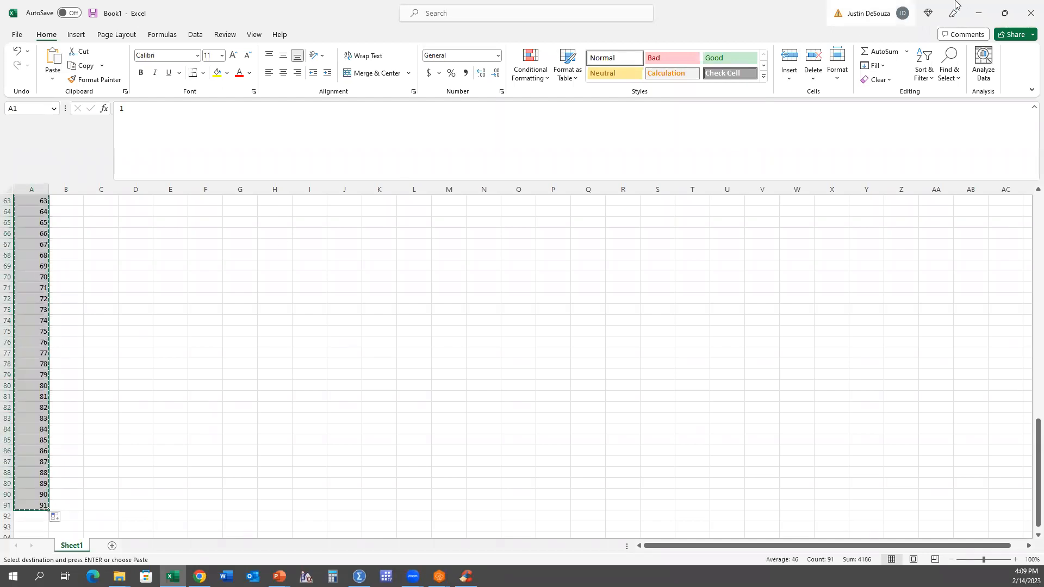
Step: Switch back to SPSS and paste the copied numbers into the ID column starting at case 1, checking them against the row numbers
key(alt+Tab)
scroll(54, 103, up, 14)
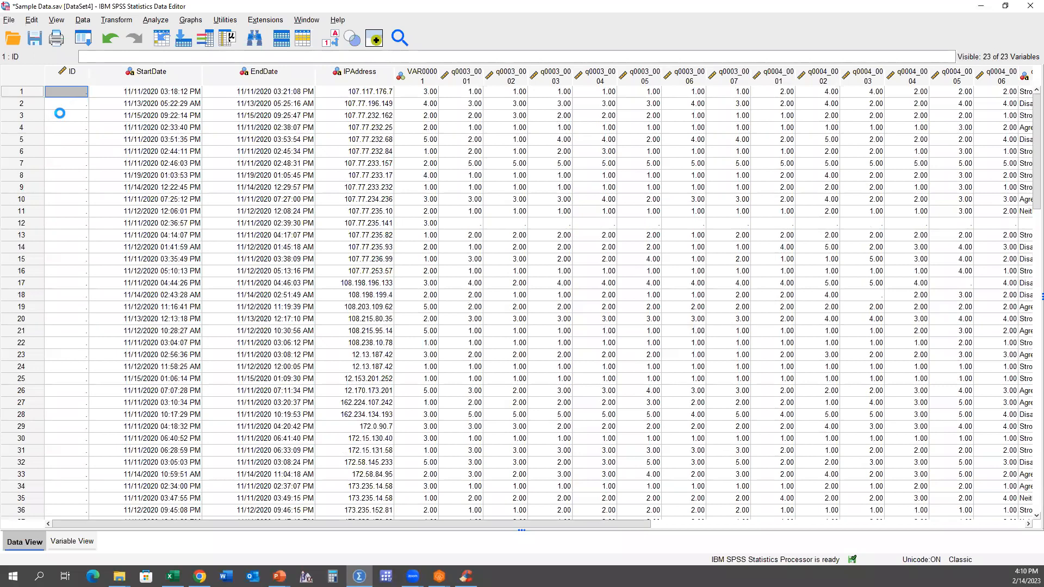
key(ctrl+v)
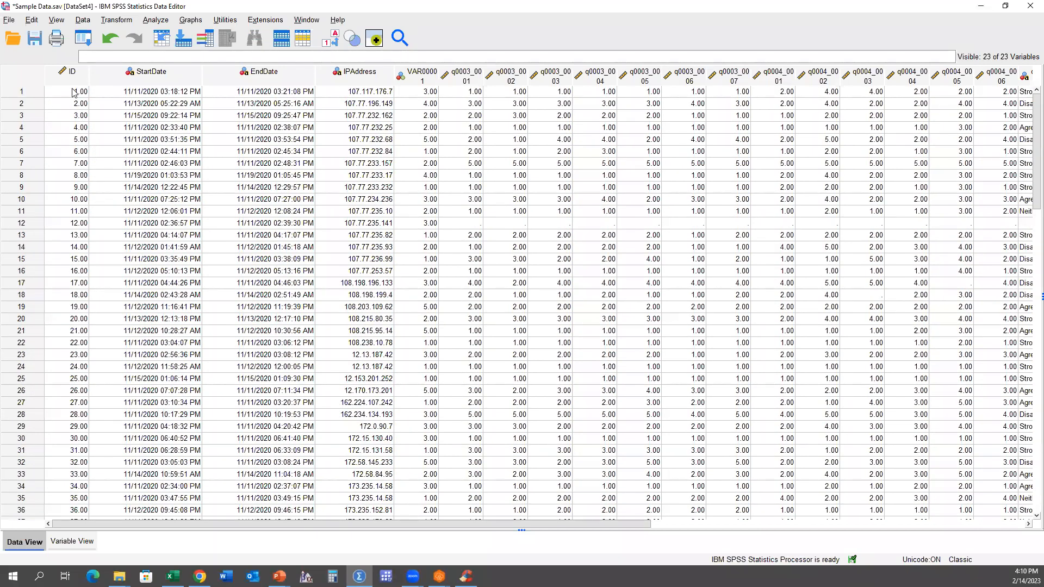
click(24, 91)
click(20, 128)
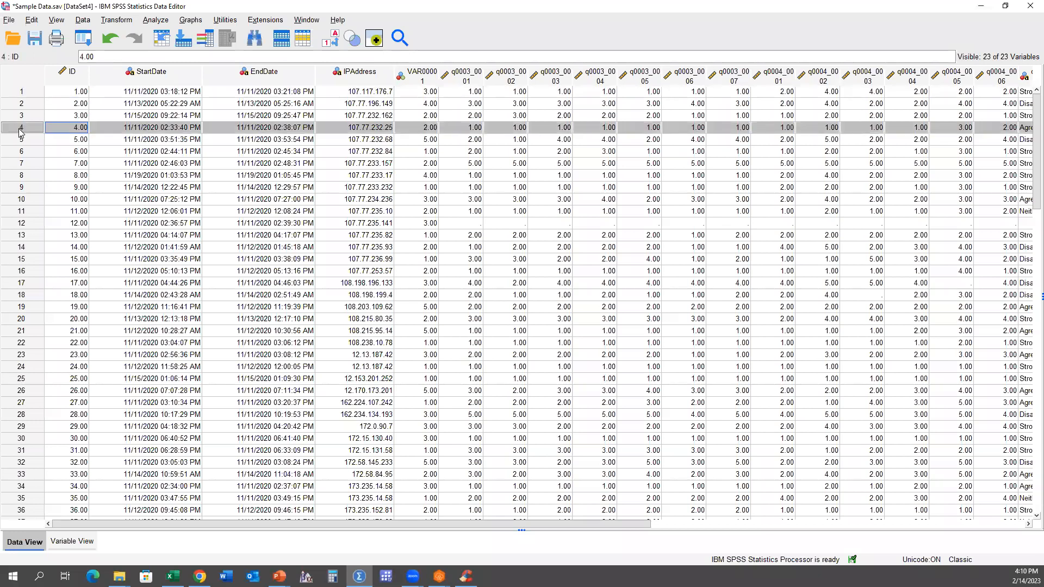
click(15, 165)
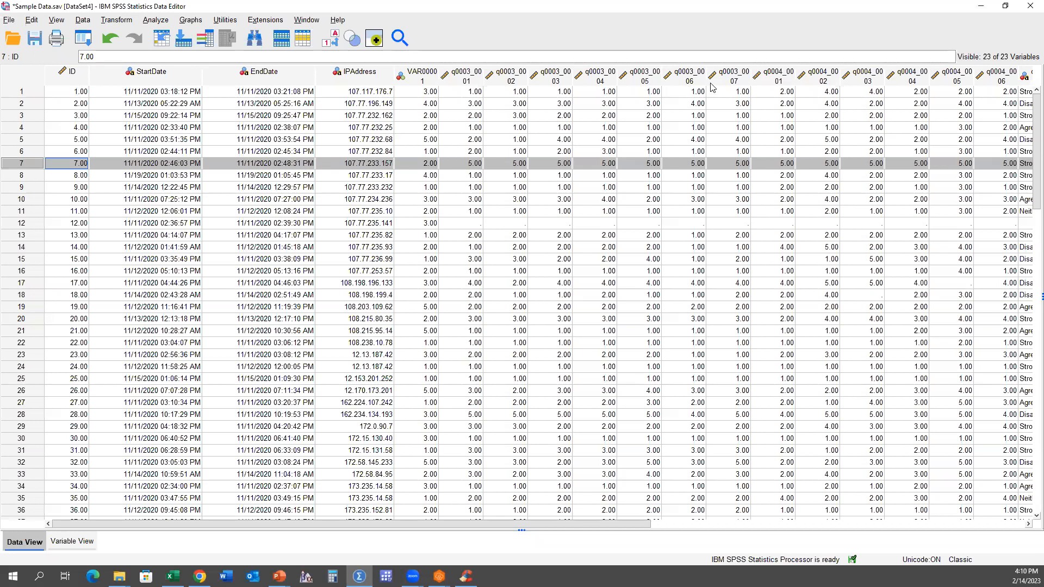
Step: Sort the cases ascending by q0003_0007 and inspect how the ID values are reordered
right_click(733, 82)
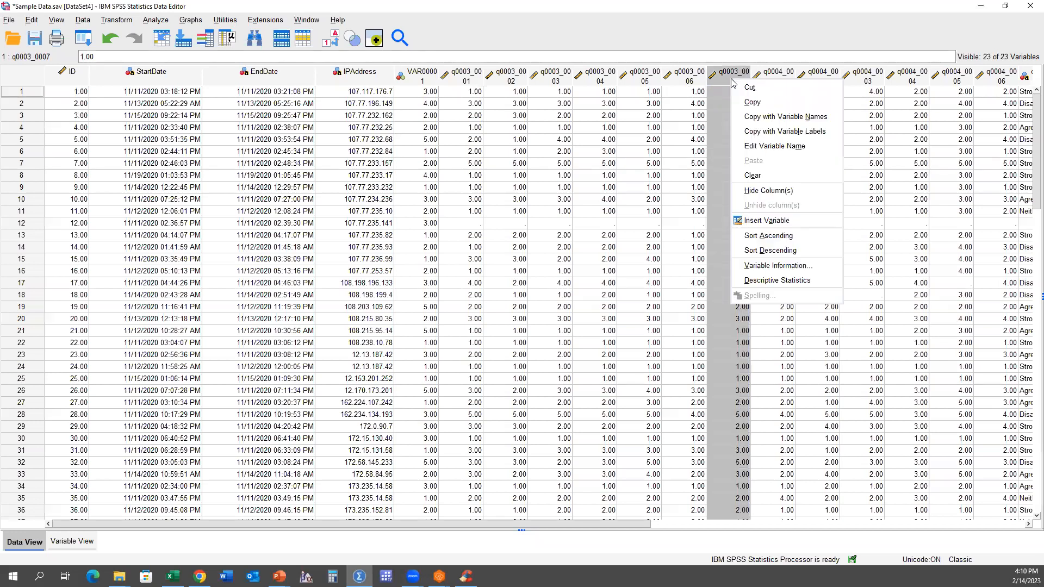
right_click(722, 82)
click(769, 237)
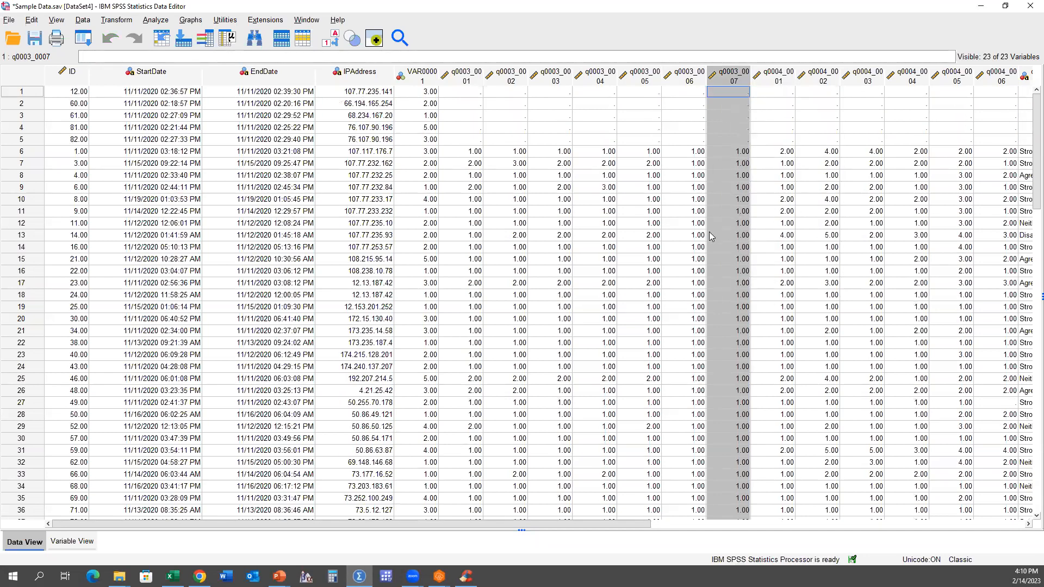
scroll(697, 220, down, 20)
scroll(690, 217, up, 20)
drag(74, 95, 54, 291)
click(75, 118)
drag(72, 93, 73, 236)
Step: Sort the cases ascending by ID to restore their original order
right_click(76, 76)
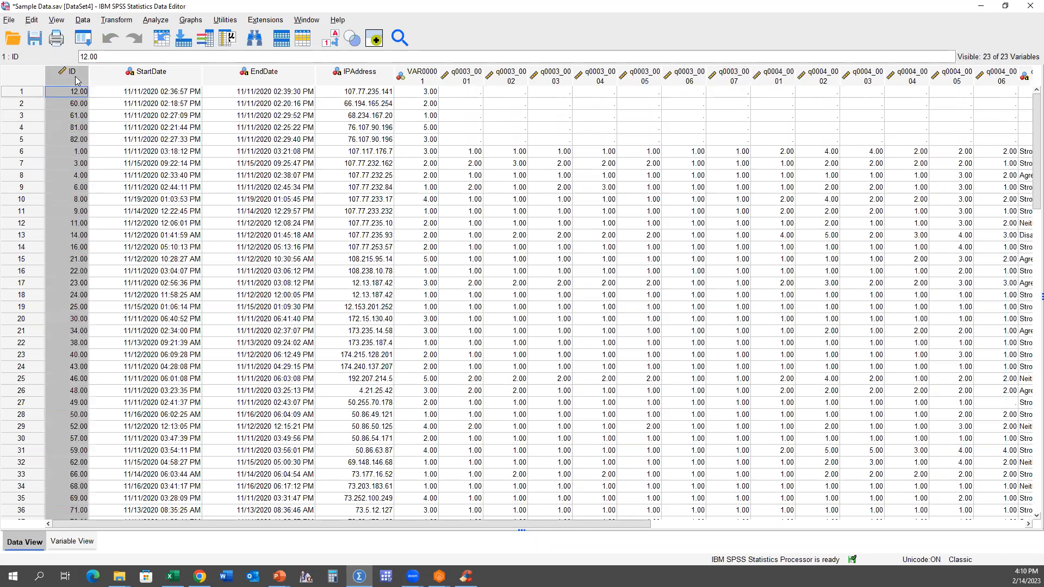
click(113, 234)
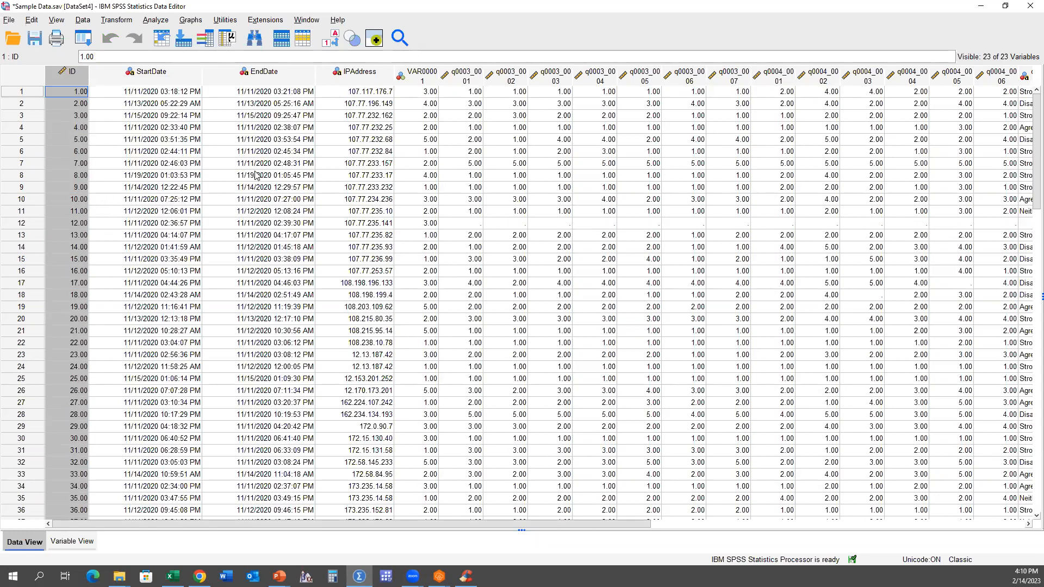
drag(327, 283, 326, 295)
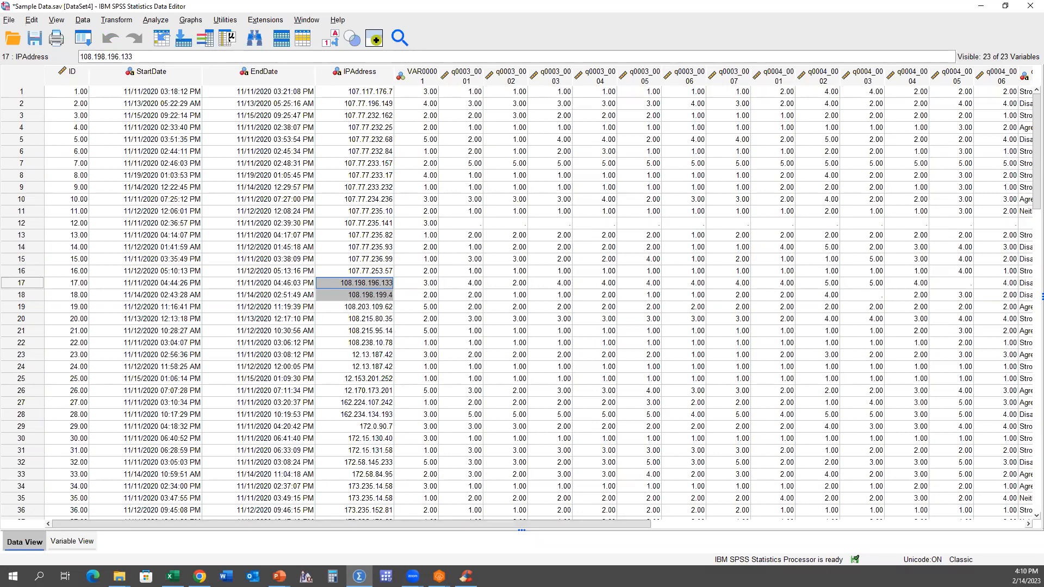
Step: Switch to PowerPoint and read the slide about ID numbers and naming variables, leaving the slide show when finished
click(279, 577)
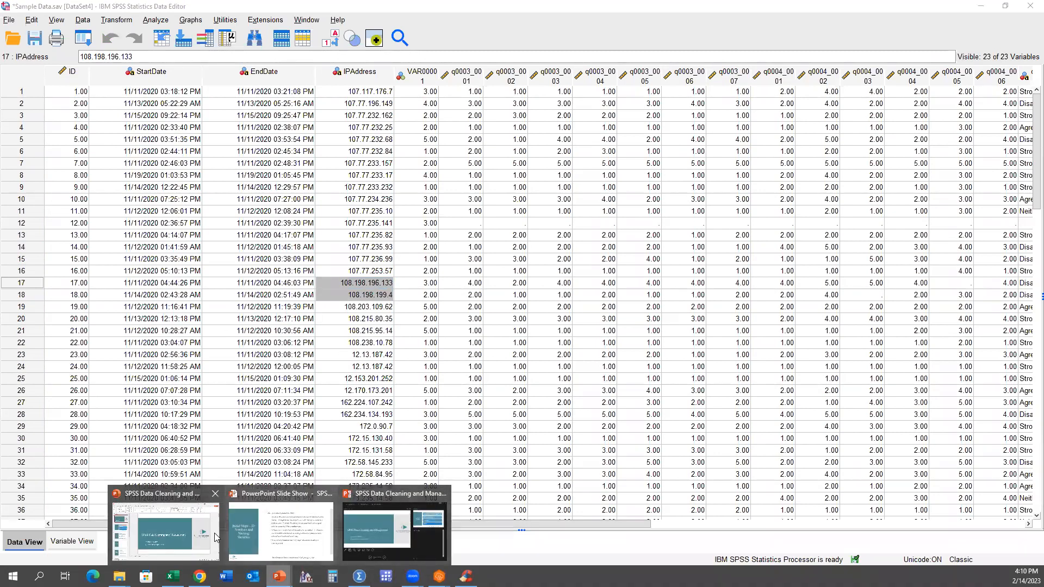
click(352, 517)
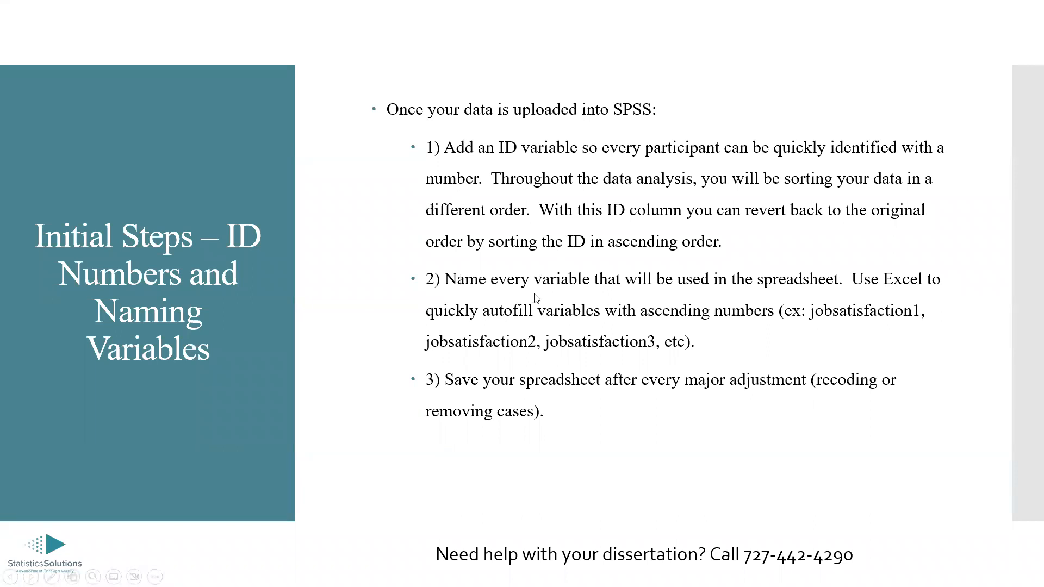
key(Escape)
click(978, 8)
Step: In the SPSS variable definitions, widen the Label column enough to read the full question wording
click(72, 541)
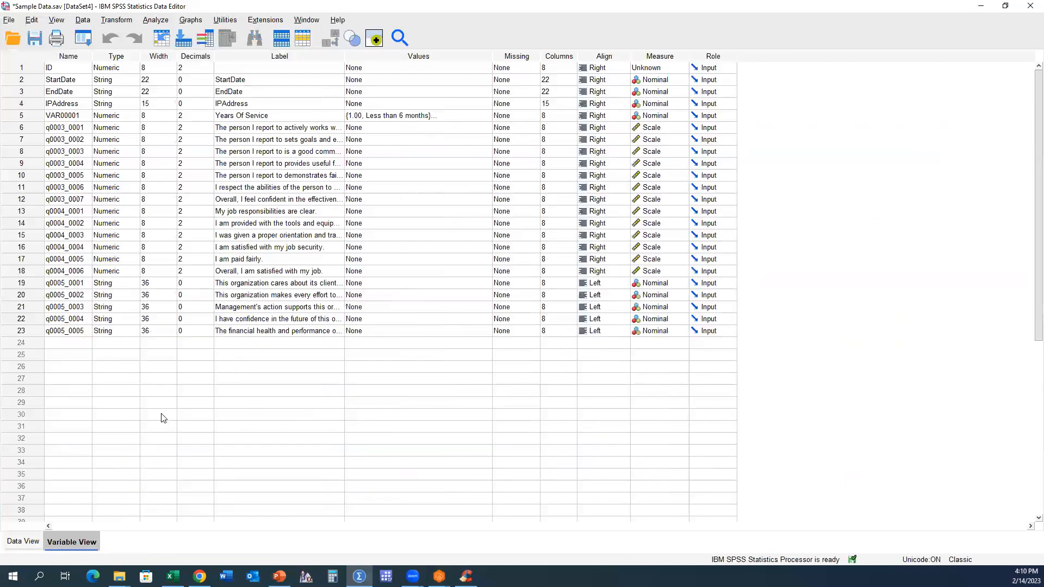
click(339, 56)
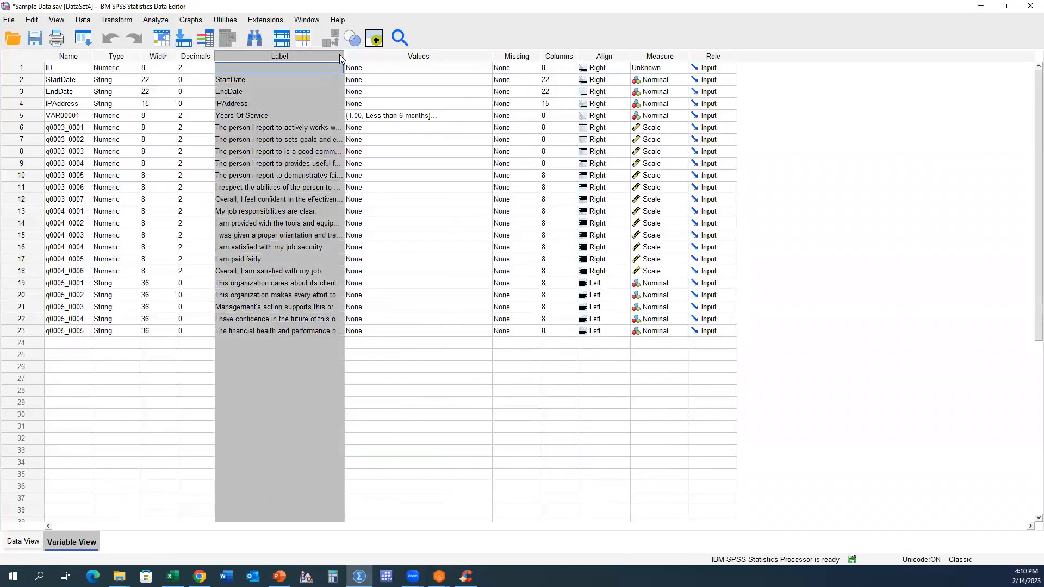
drag(344, 55, 495, 67)
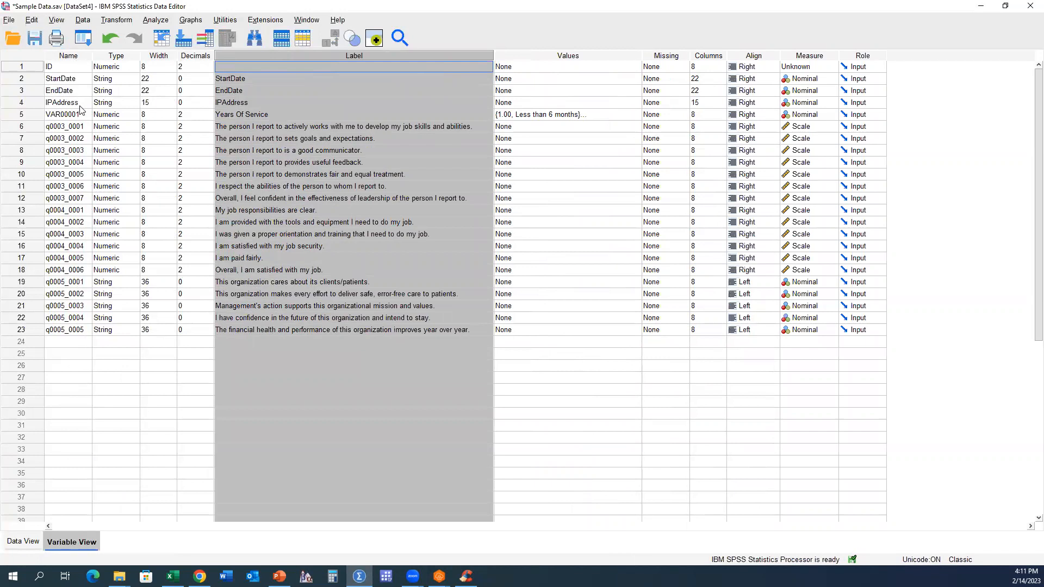
click(76, 128)
Step: Switch to Excel and fill D1:D7 with the variable names LeaderEffectiveness1 to LeaderEffectiveness7
click(172, 576)
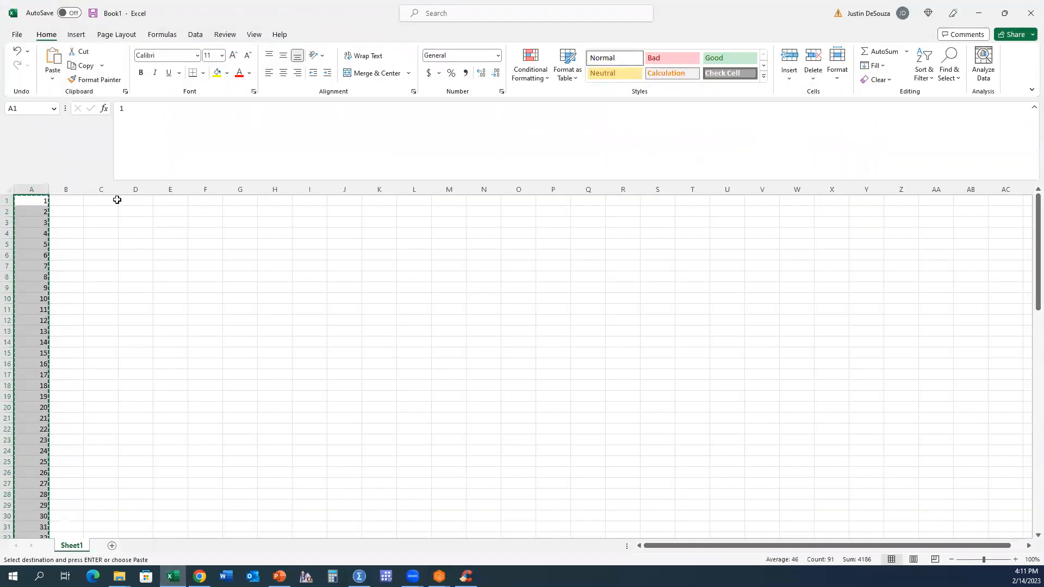
scroll(128, 199, up, 7)
click(129, 200)
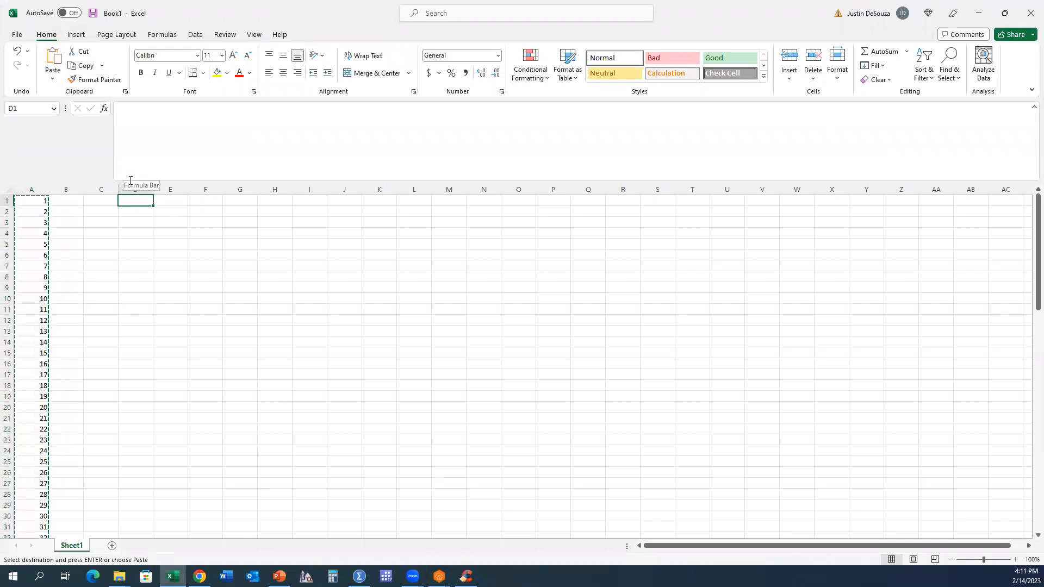
text(LeaderEffecti)
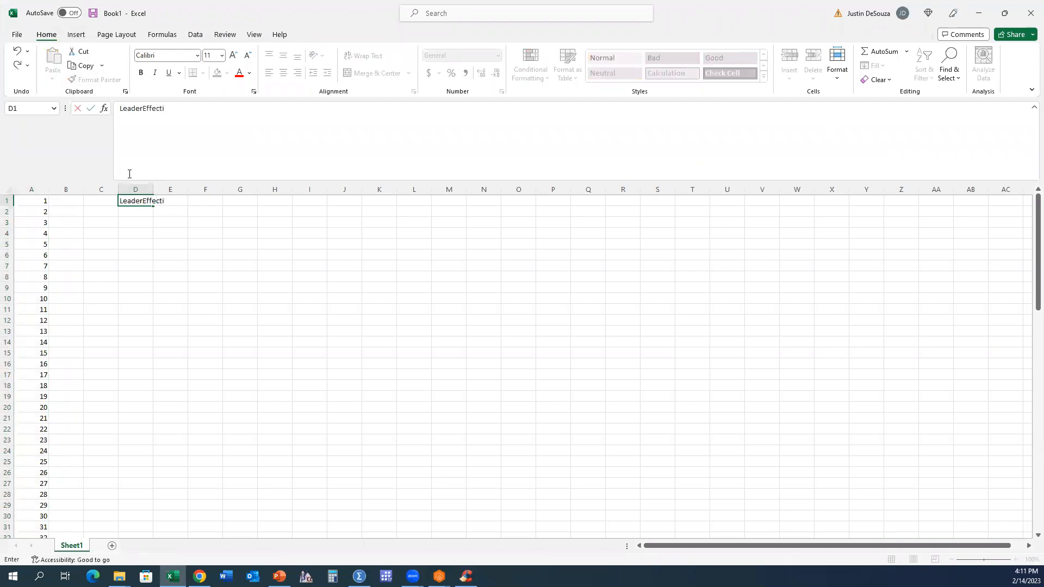
text(vensess1)
key(Return)
text(Leader)
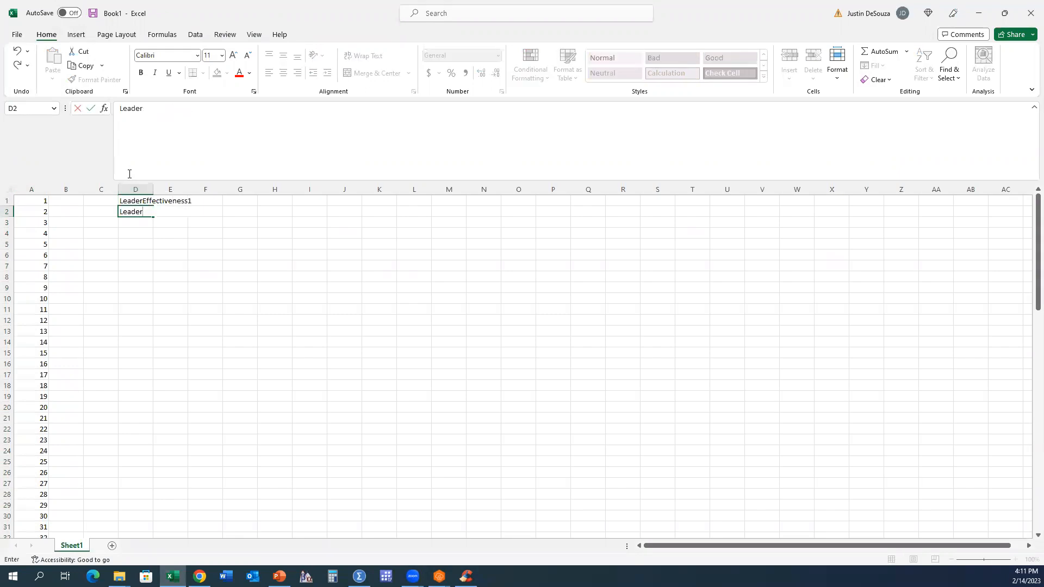
text(sEffectiveness1)
key(BackSpace)
text(2)
key(Return)
drag(132, 200, 156, 272)
Step: Fill G1:G6 with the variable names JobSatisfaction1 to JobSatisfaction6
click(256, 201)
text(Job S)
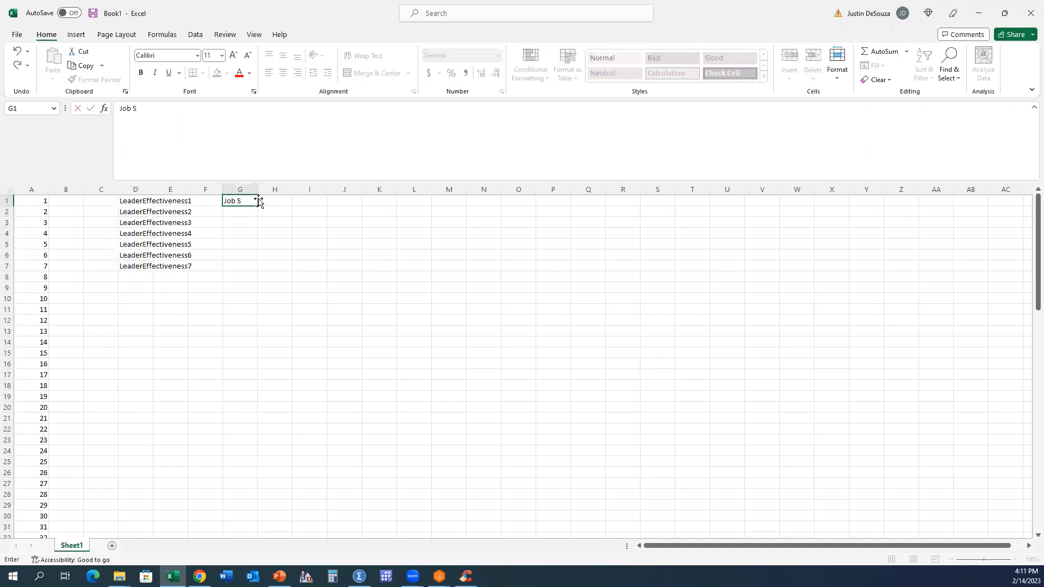
text(atisfaction1)
key(Return)
text(JobSatisfaction)
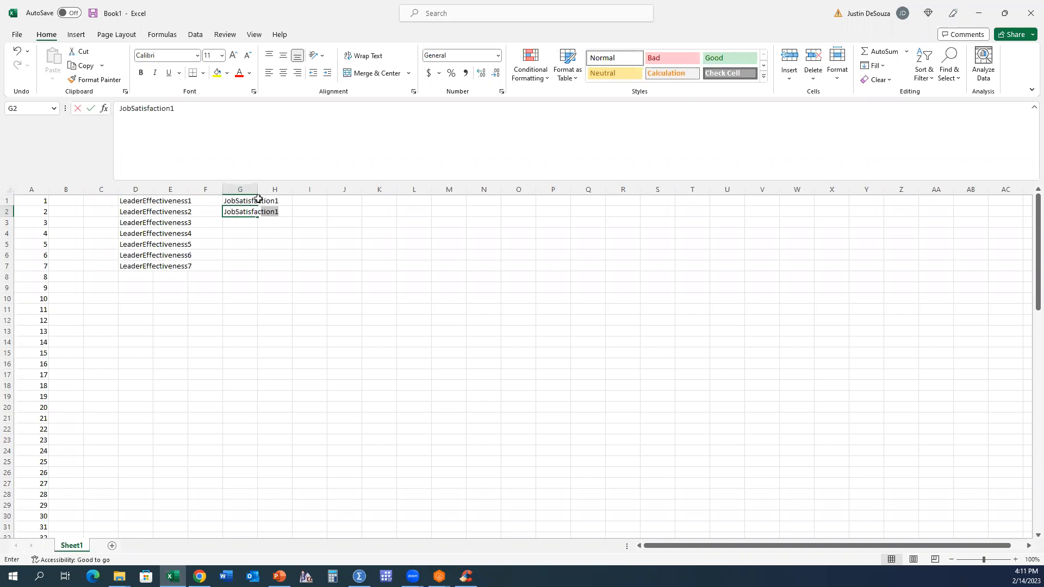
text(2)
key(Return)
click(248, 202)
drag(247, 210, 256, 259)
Step: Fill I1:I5 with the variable names OrganizationalPerformance1 to OrganizationalPerformance5
click(325, 200)
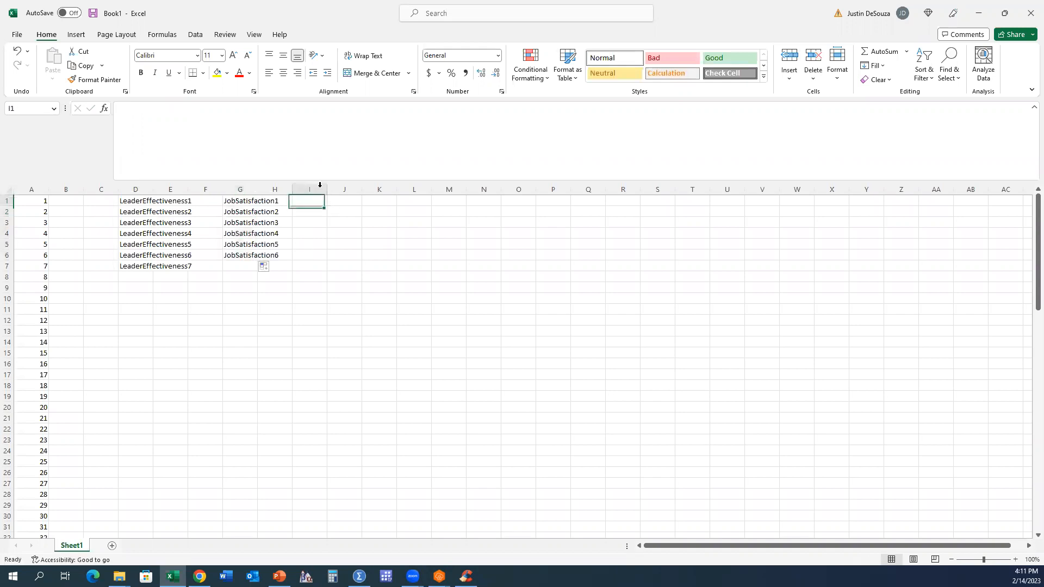
text(OrganizationalPerf)
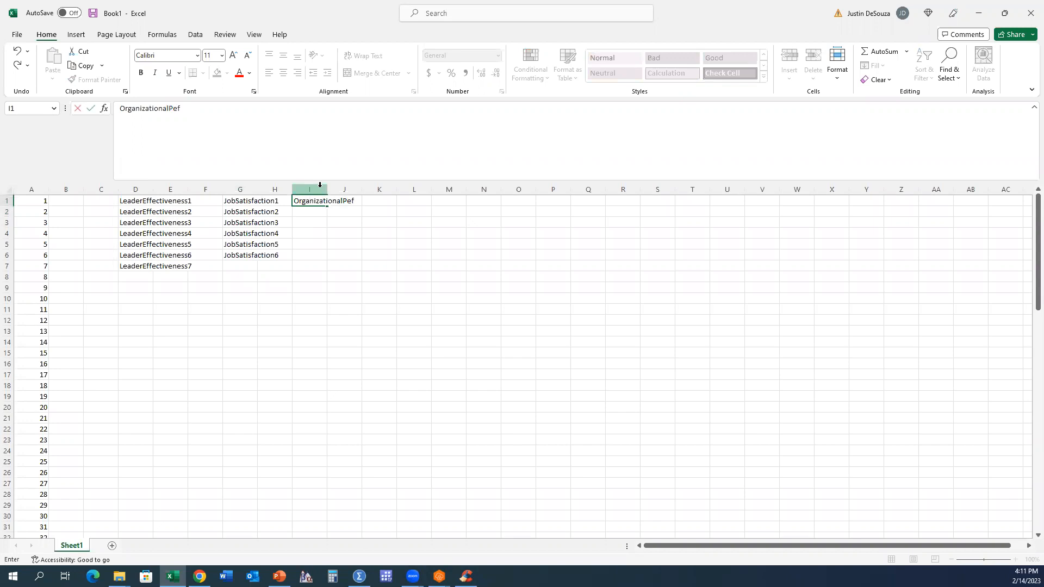
text(ormance1)
key(Return)
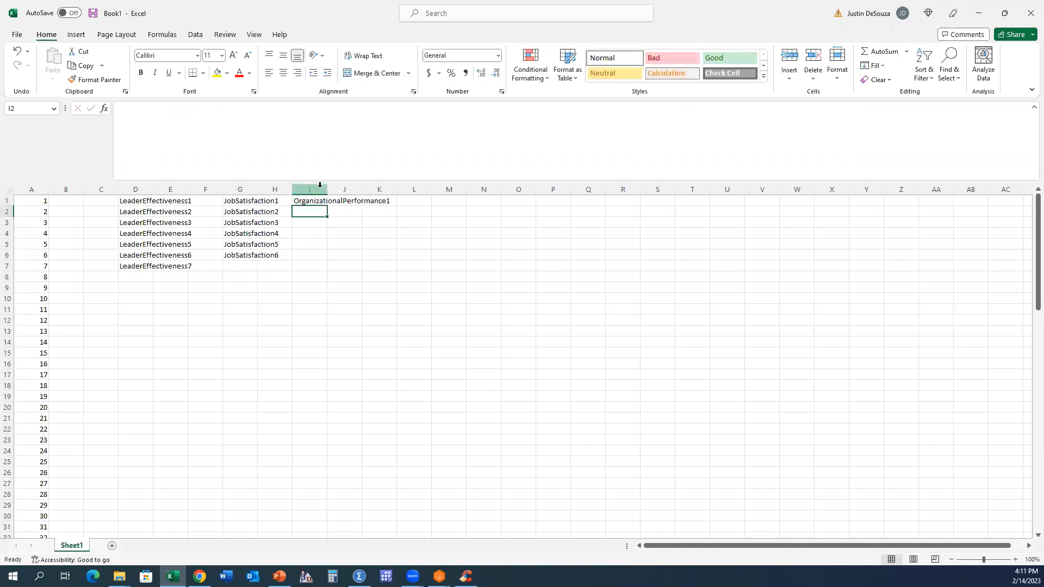
text(OrganizationalPerff)
key(BackSpace)
text(ormance2)
key(Return)
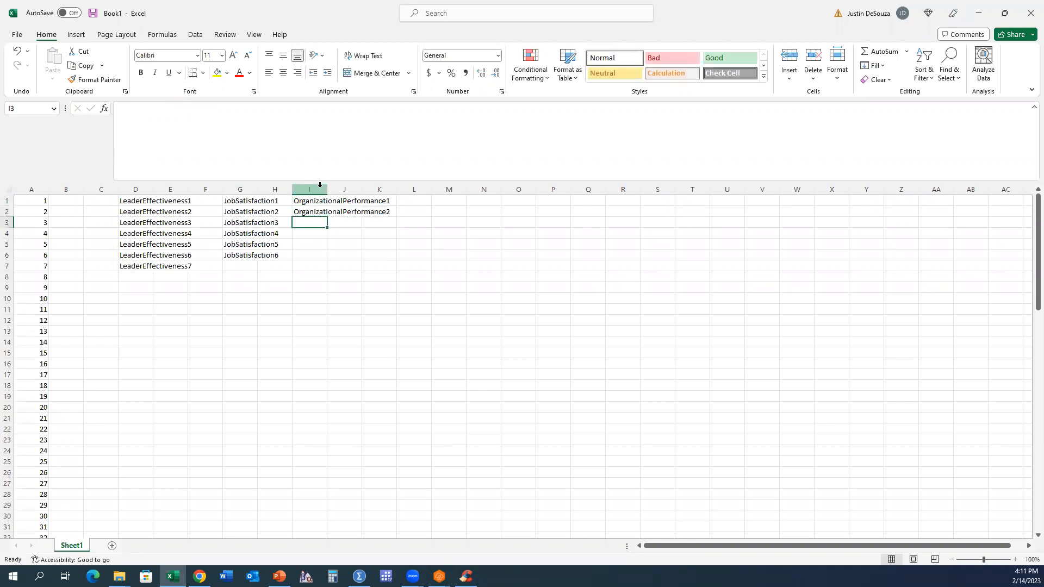
drag(304, 200, 332, 247)
Step: Arrange Excel and SPSS side by side and paste the seven LeaderEffectiveness names over variables q0003_0001 to q0003_0007
key(super+Right)
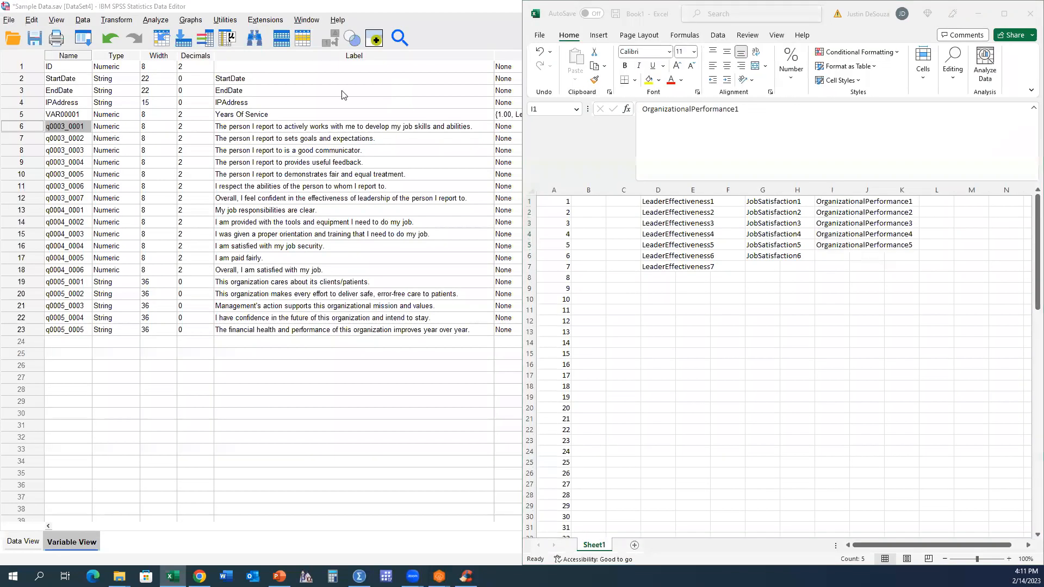
click(673, 241)
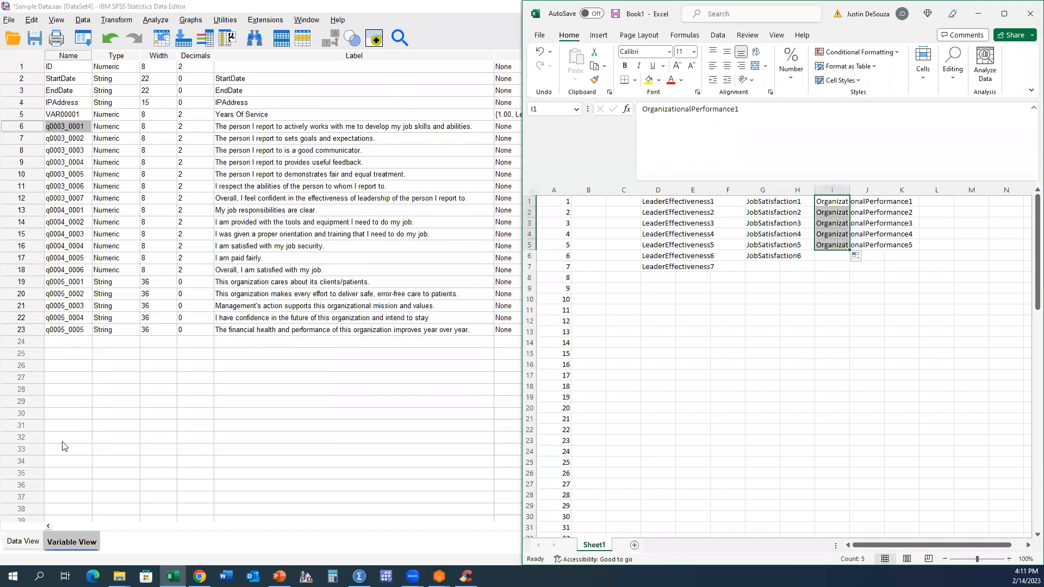
click(646, 275)
drag(653, 201, 658, 266)
key(ctrl+c)
click(75, 138)
drag(69, 127, 76, 198)
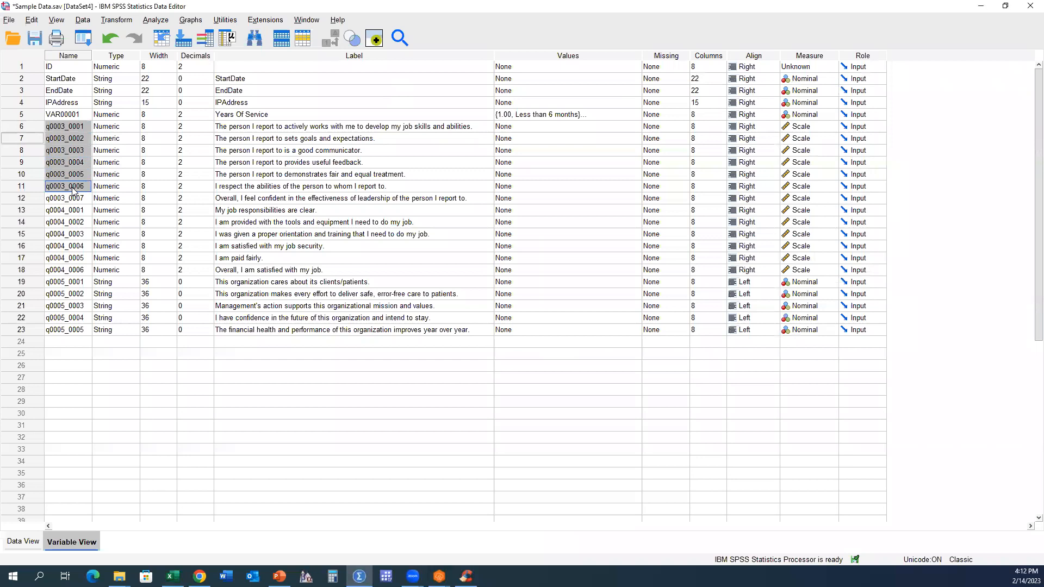
key(ctrl+v)
key(super+Left)
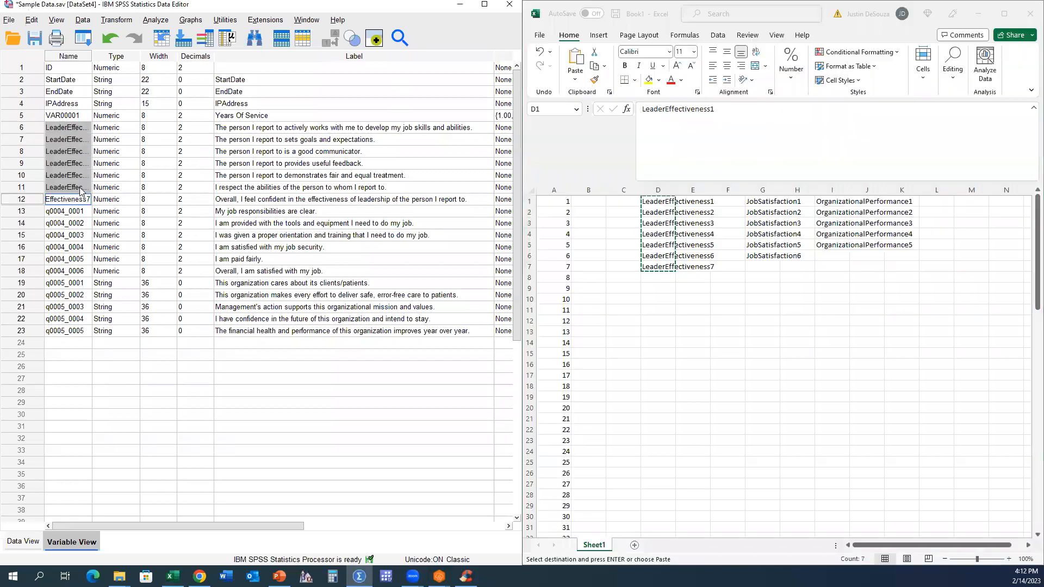
Step: Copy the six JobSatisfaction names from Excel and paste them over variables q0004_0001 to q0004_0006 in SPSS
drag(761, 201, 761, 255)
key(ctrl+c)
drag(81, 213, 73, 271)
key(ctrl+v)
Step: Paste the five OrganizationalPerformance names over variables q0005_0001 to q0005_0005 and widen the Name column to show them in full
drag(821, 201, 833, 246)
key(ctrl+c)
drag(73, 285, 68, 330)
key(ctrl+v)
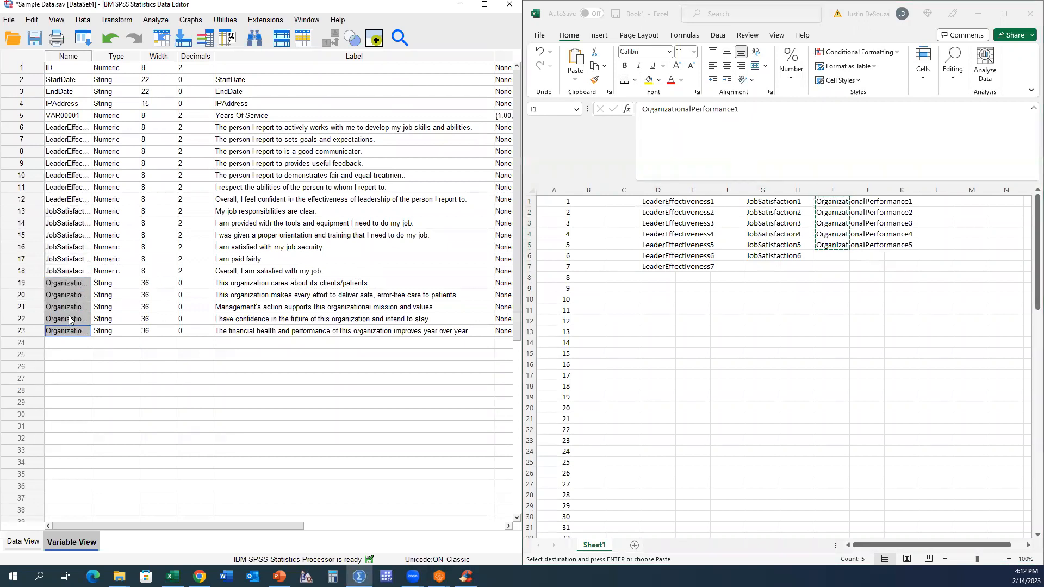
click(79, 57)
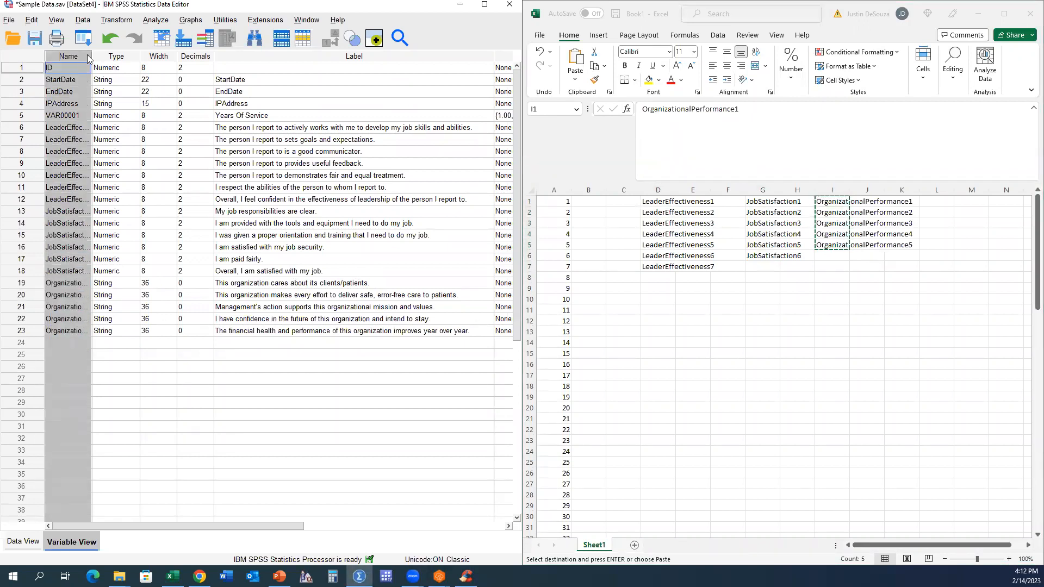
drag(91, 56, 155, 65)
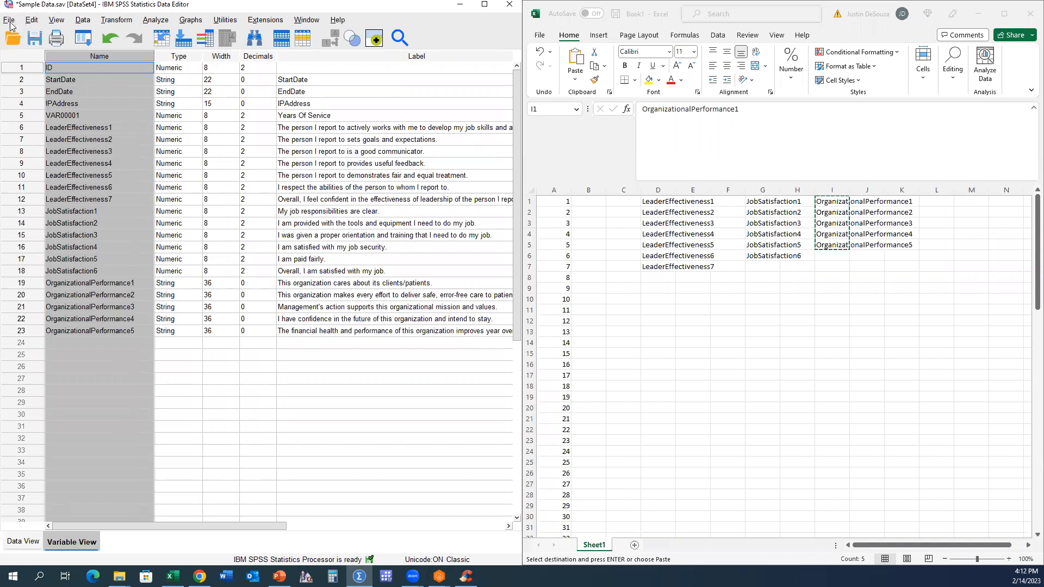
Step: Check the last case number and save the dataset as "Sample Data (2-14-2023) - n = 91 - Added IDs and named variables of interest.sav"
click(25, 542)
scroll(181, 340, down, 20)
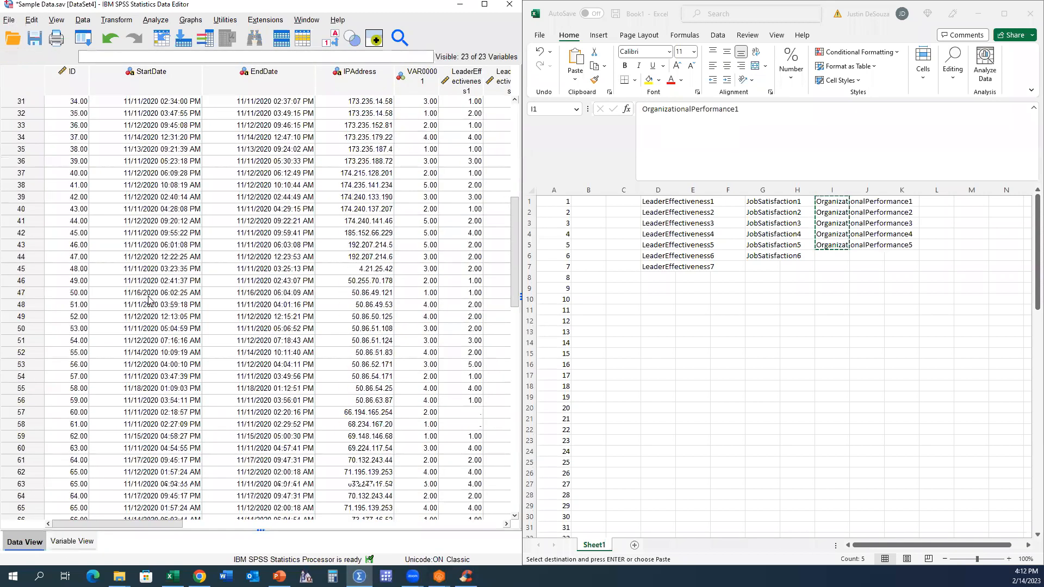
click(14, 24)
click(57, 143)
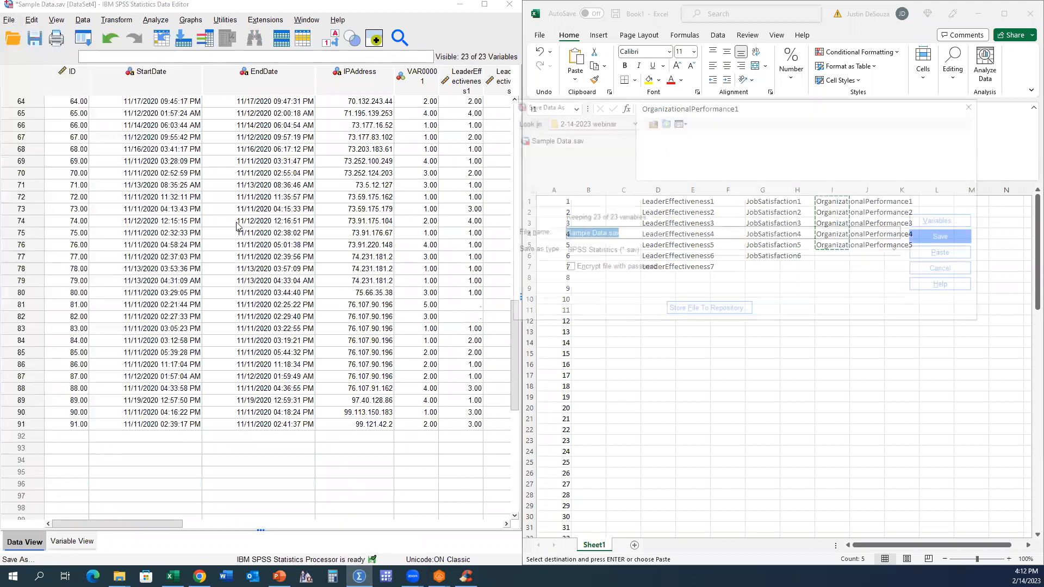
click(602, 235)
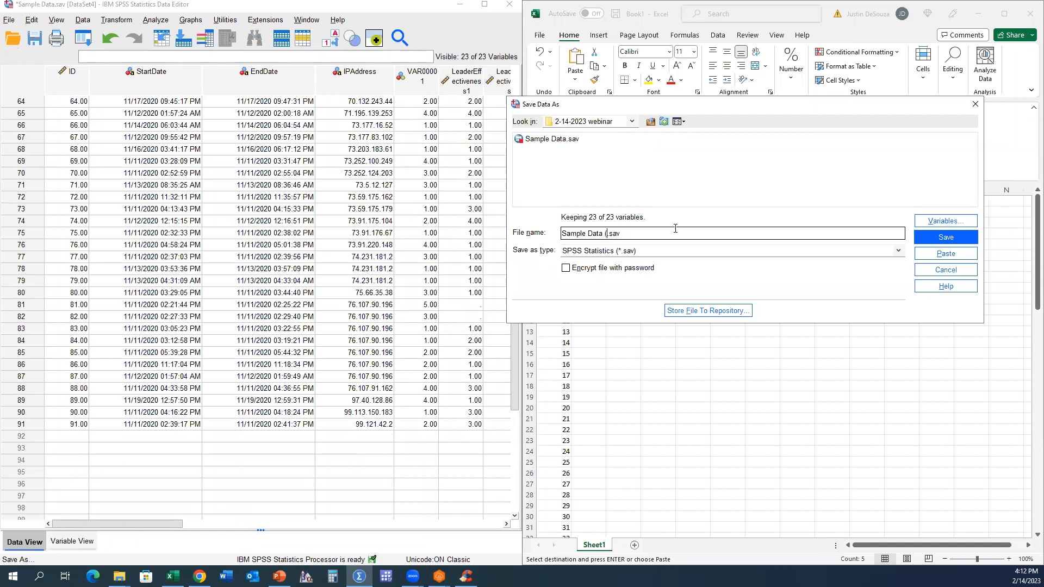
text((2-14-)
text(2023)
text())
text( - n = )
text(91)
text( -)
text(Added IDs a)
text(nd named variables of)
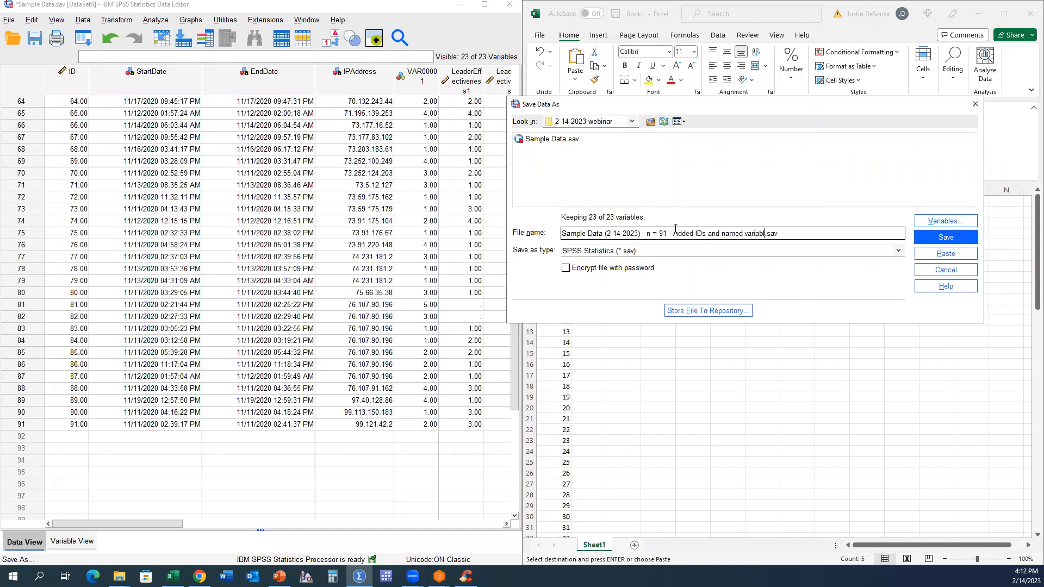
text( interest)
key(Return)
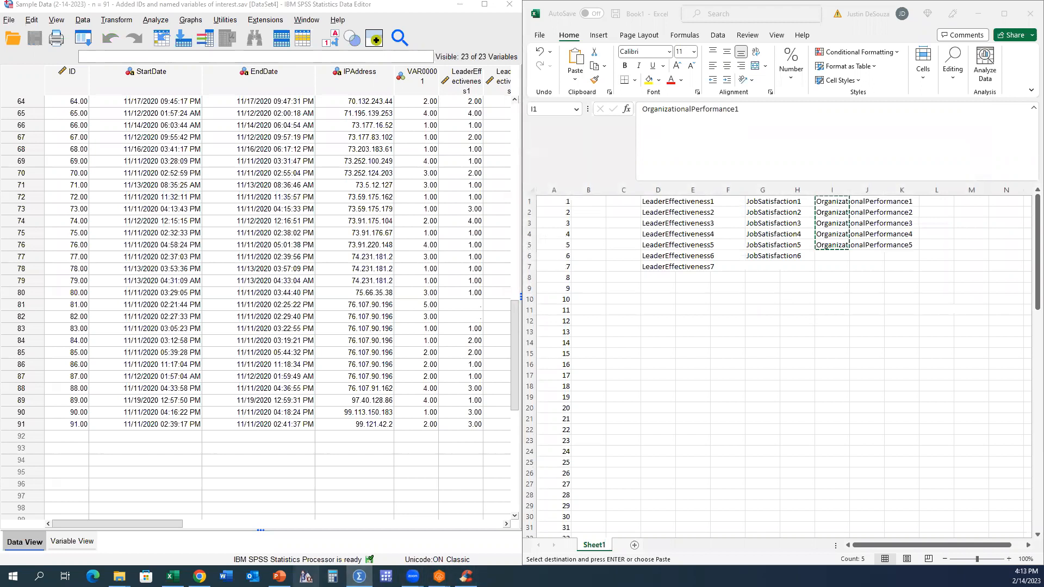
Step: Switch to PowerPoint and read the Recoding Variables and Reverse-coding slide, highlighting the string format and reverse-scoring passages
click(279, 576)
scroll(87, 435, down, 5)
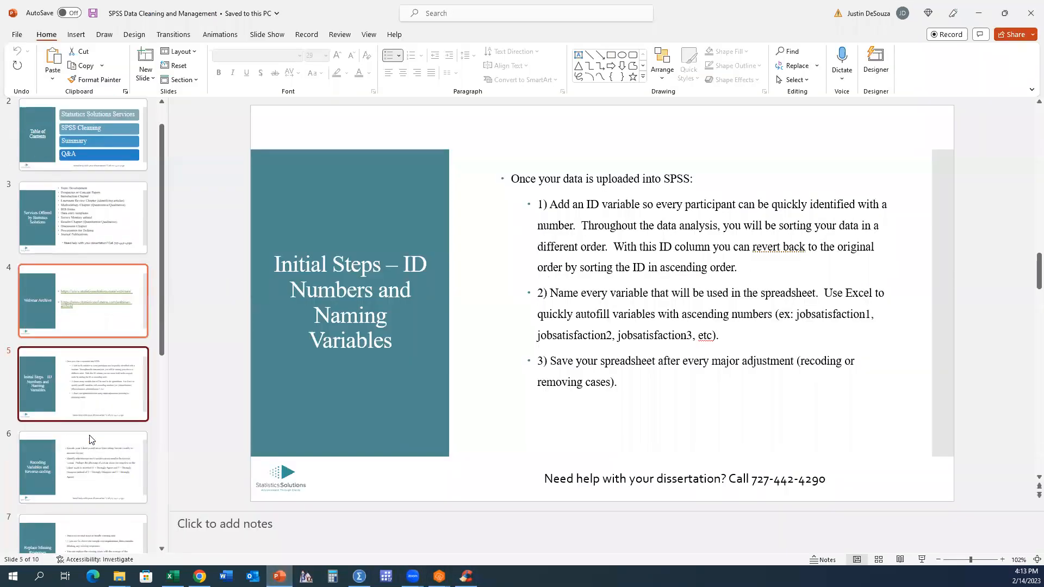
click(97, 390)
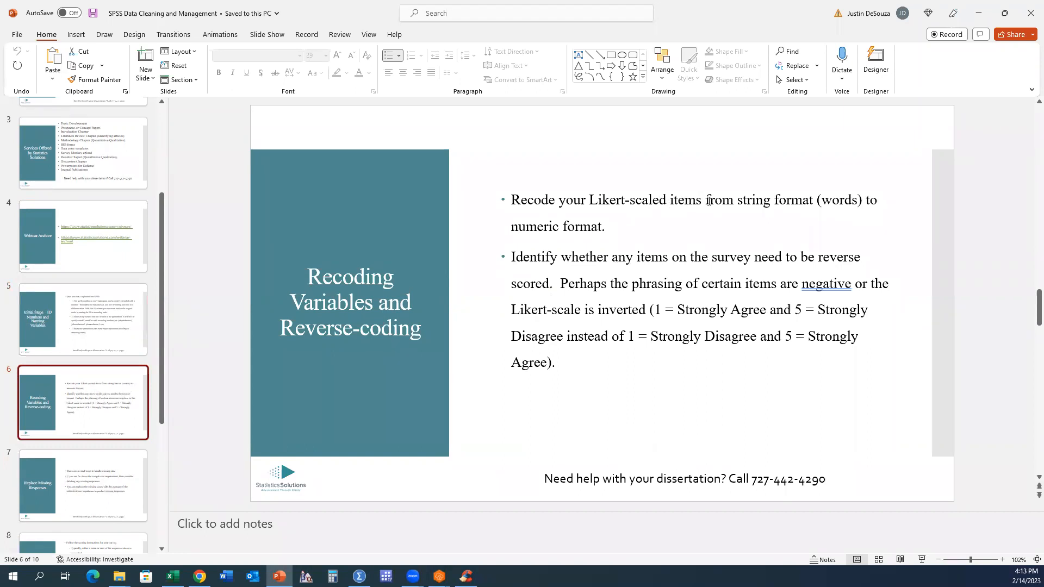
drag(738, 201, 824, 203)
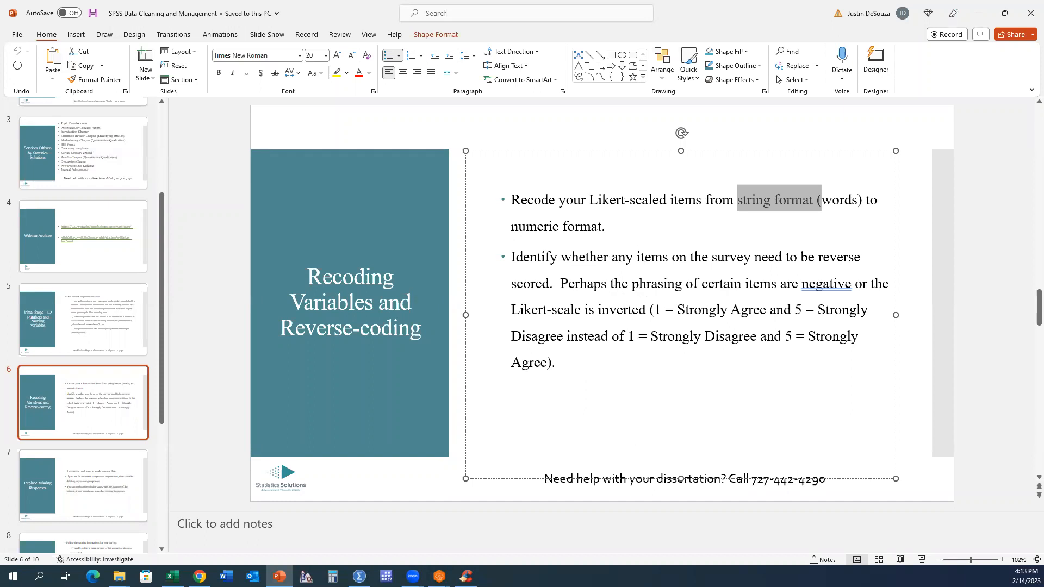
drag(835, 259, 549, 287)
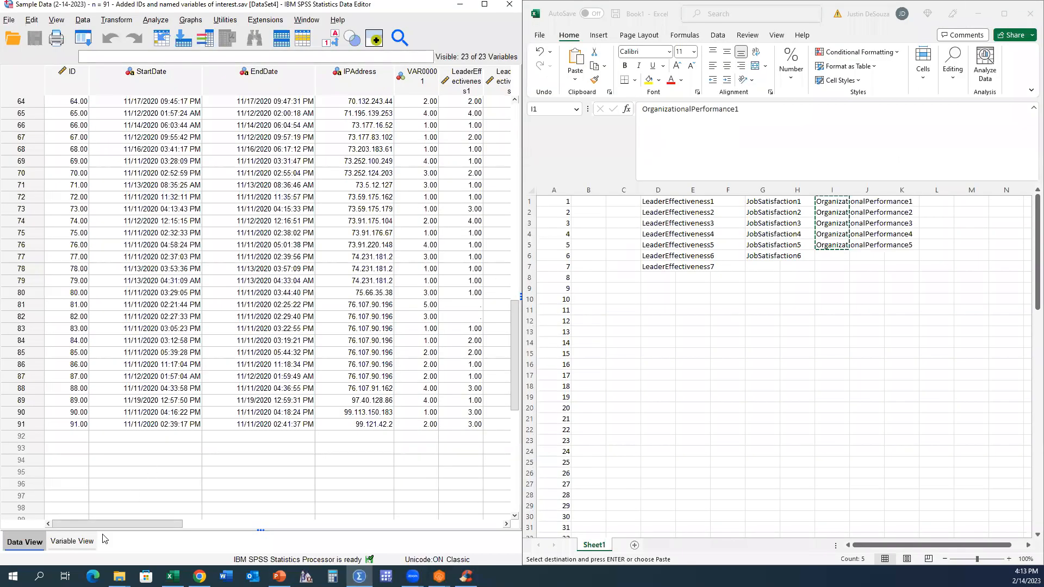
Step: Return to the maximized SPSS variable definitions, widen the Label column, and examine the JobSatisfaction items' wording and data
click(72, 540)
click(484, 5)
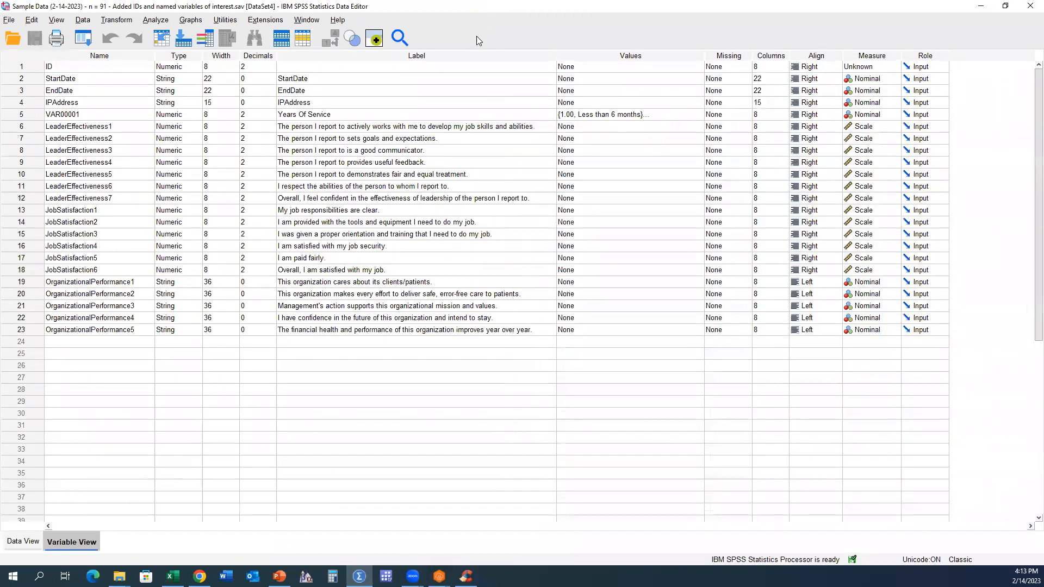
click(547, 56)
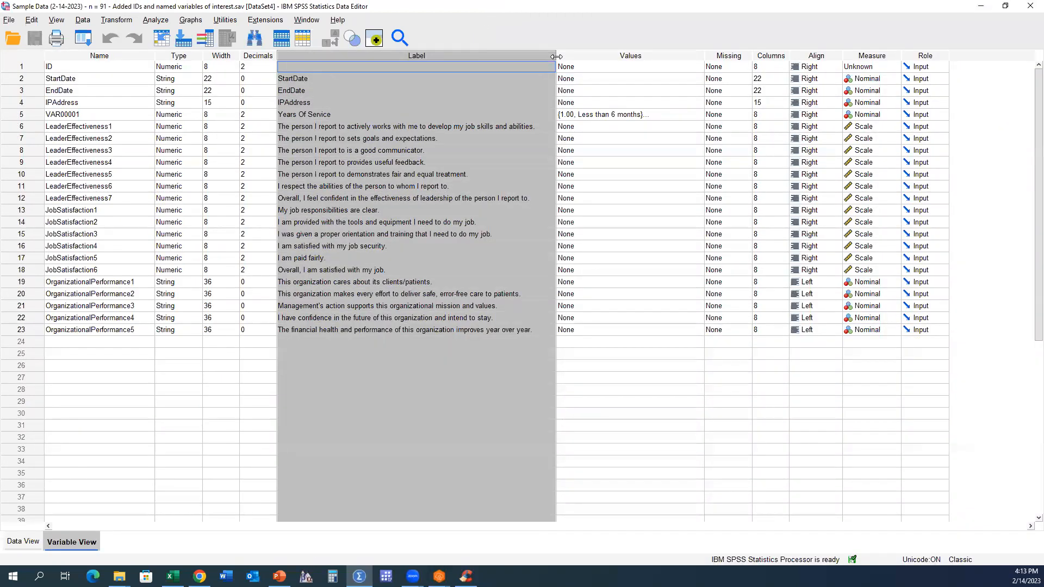
drag(556, 56, 678, 56)
drag(312, 213, 302, 271)
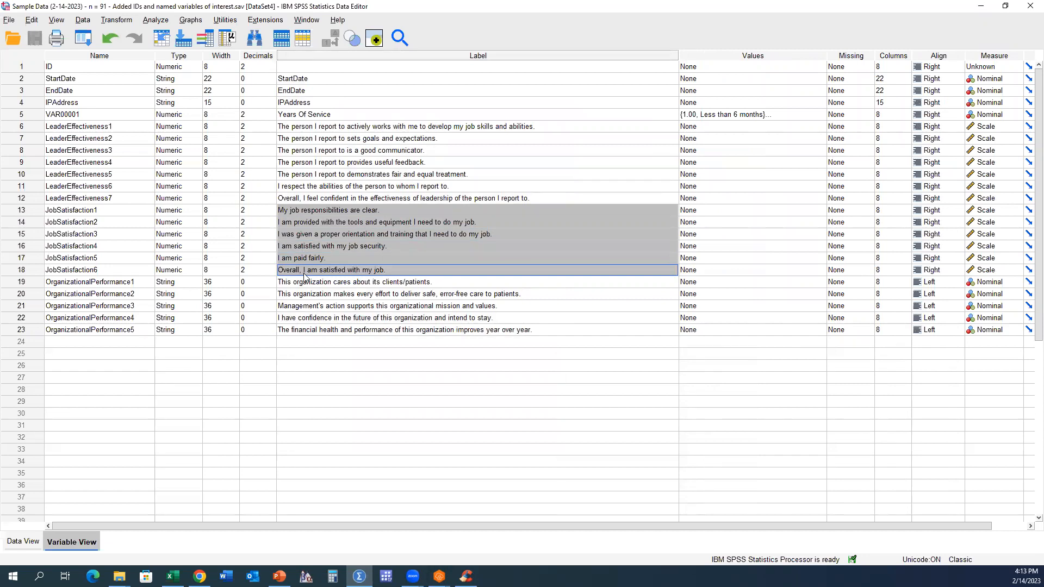
double_click(41, 215)
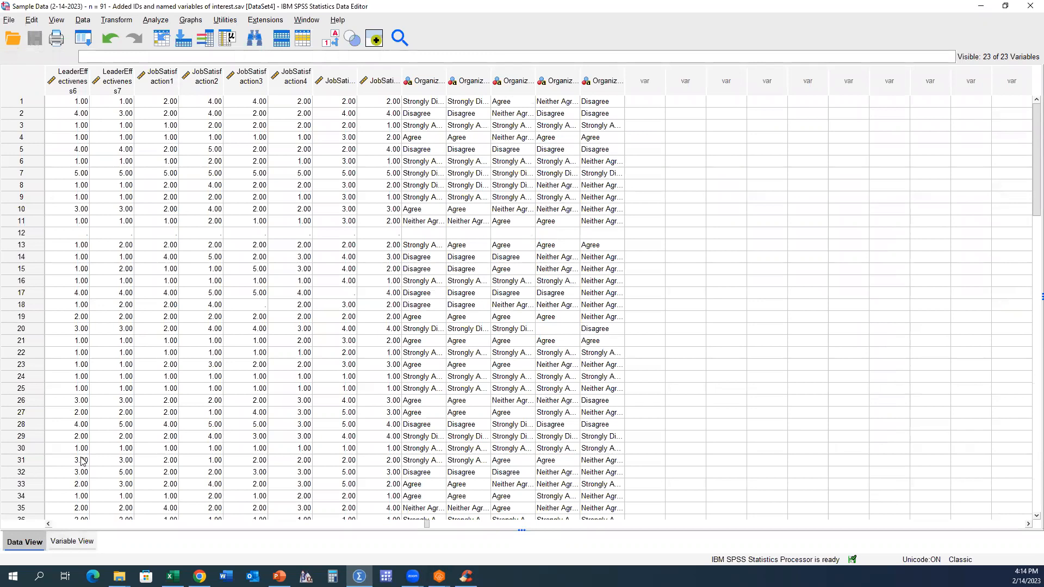
Step: Return to the variable definitions and examine the labels of the JobSatisfaction items and the whole LeaderEffectiveness1 to OrganizationalPerformance5 range for negative phrasing
click(76, 541)
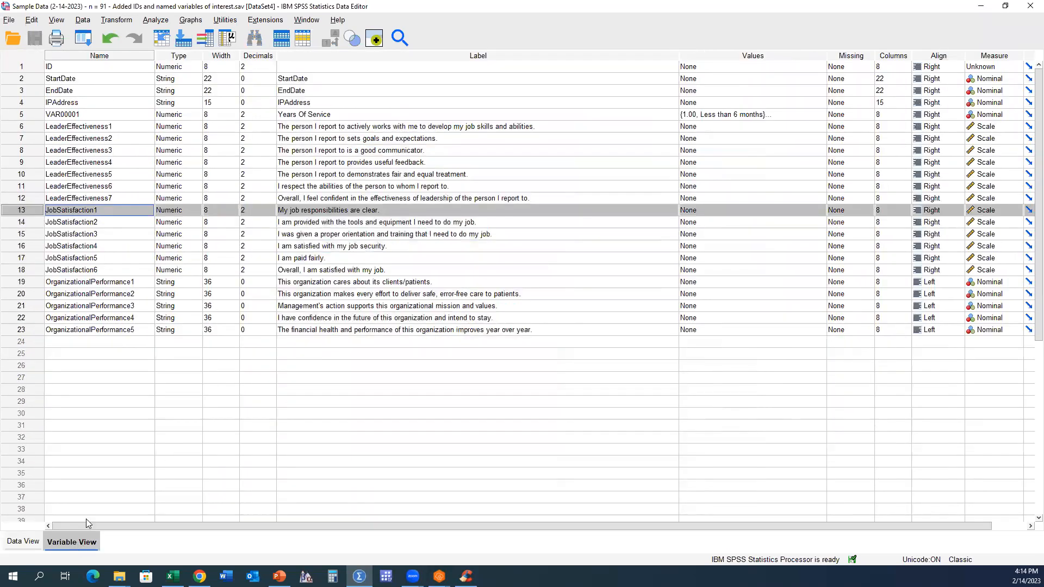
click(323, 258)
drag(329, 214, 331, 271)
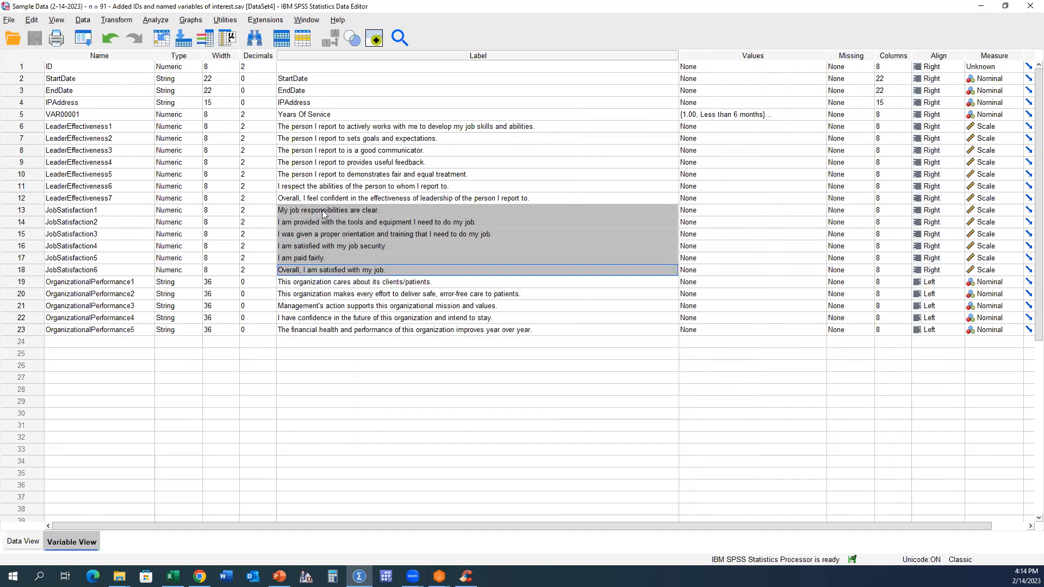
double_click(379, 210)
key(ctrl+a)
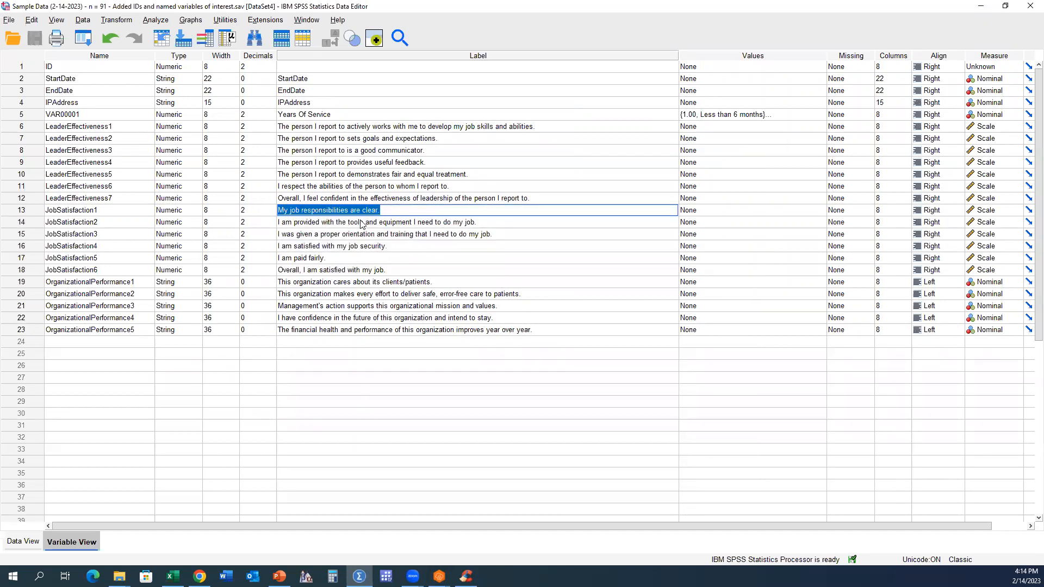
double_click(474, 234)
key(ctrl+a)
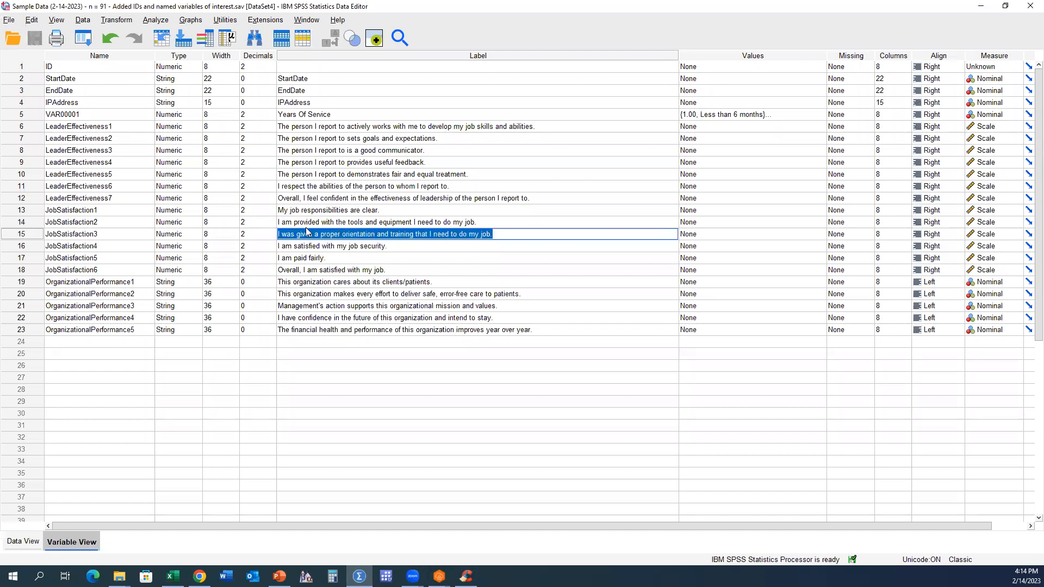
click(348, 258)
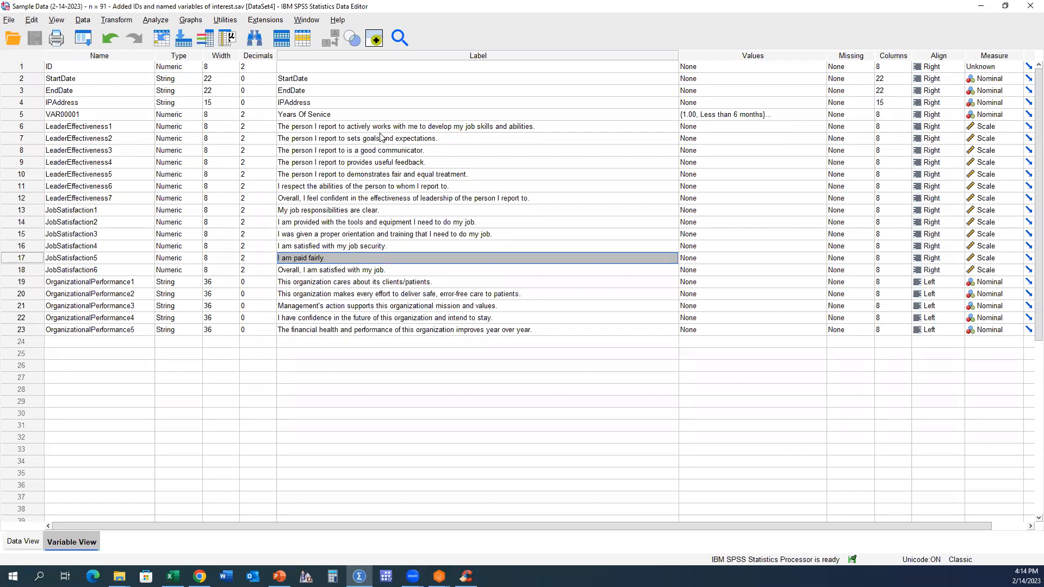
drag(379, 126, 373, 332)
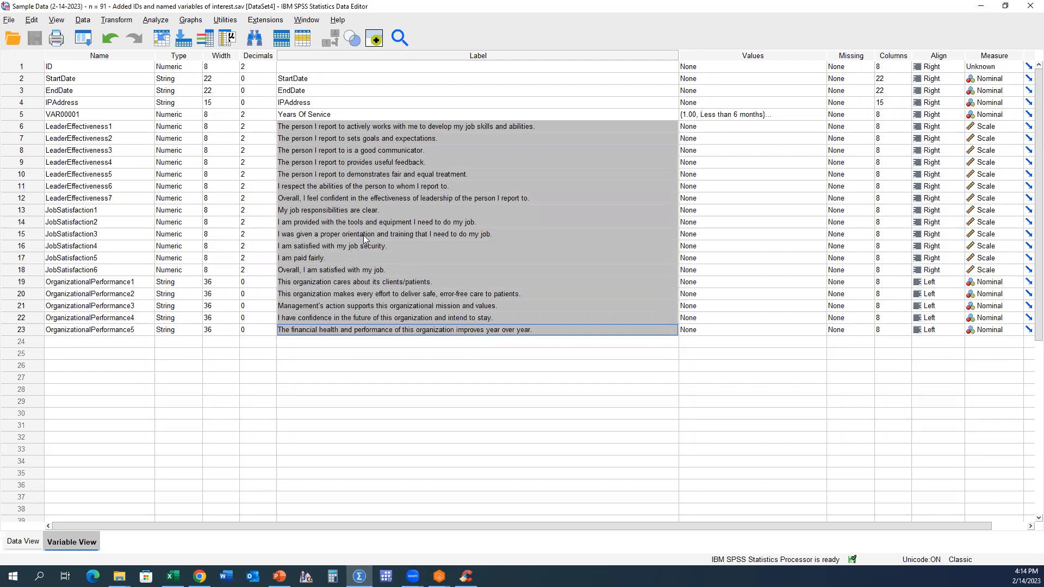
Step: Switch to PowerPoint, read the bullet on recoding Likert-scaled items from string to numeric format, and return to the SPSS data
click(279, 576)
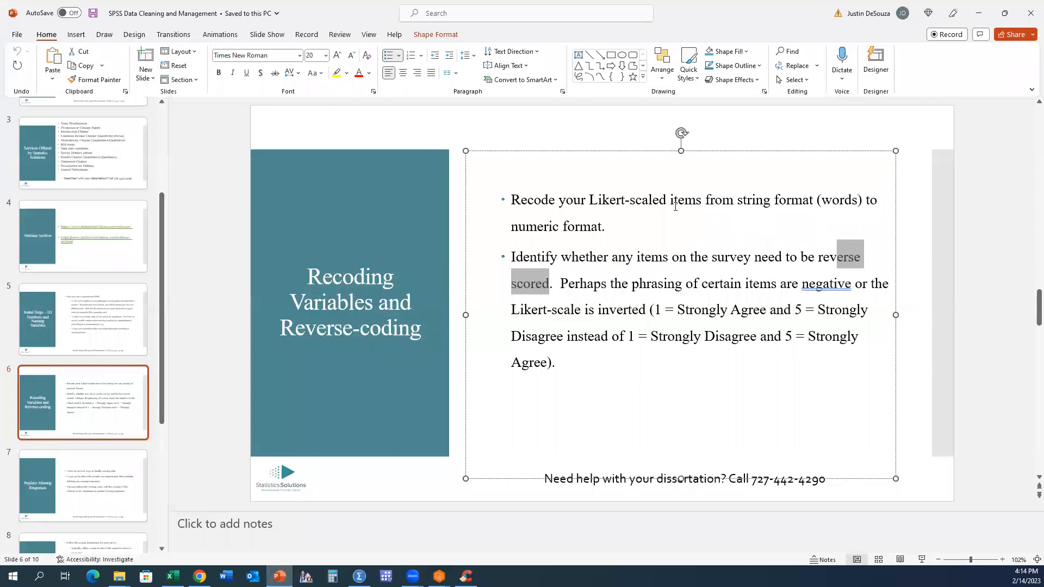
triple_click(616, 225)
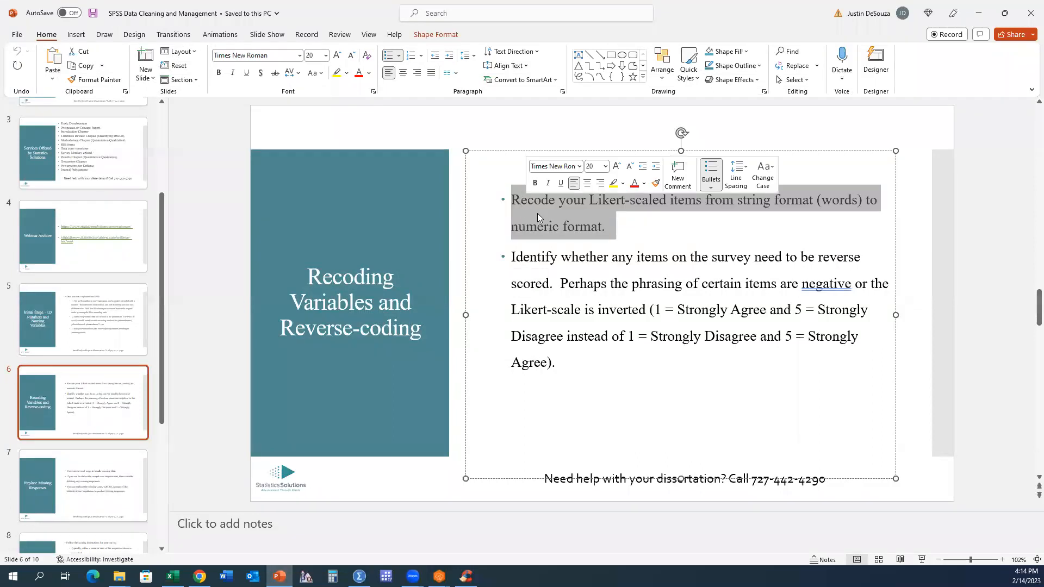
click(978, 13)
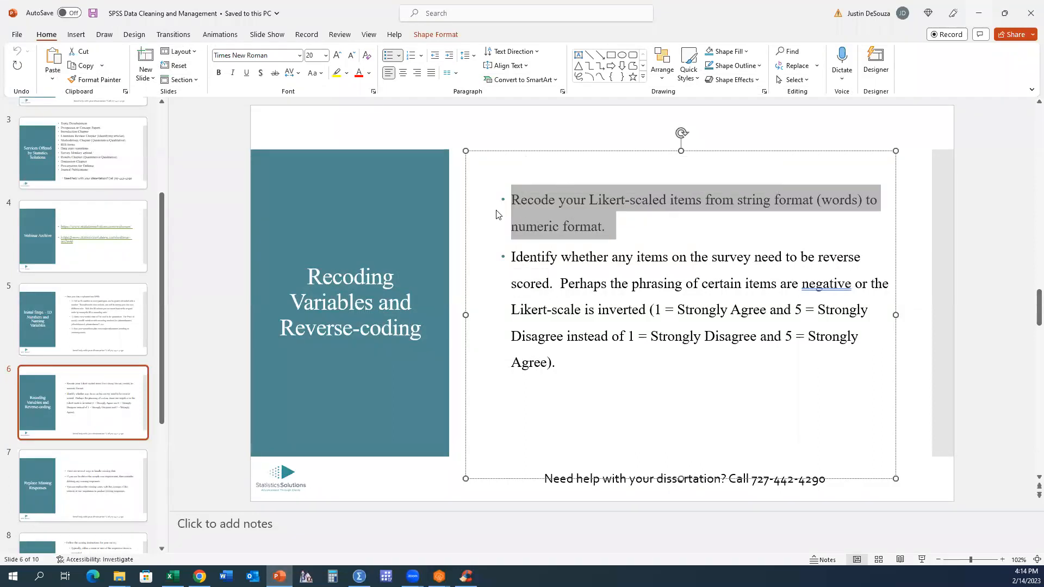
double_click(30, 285)
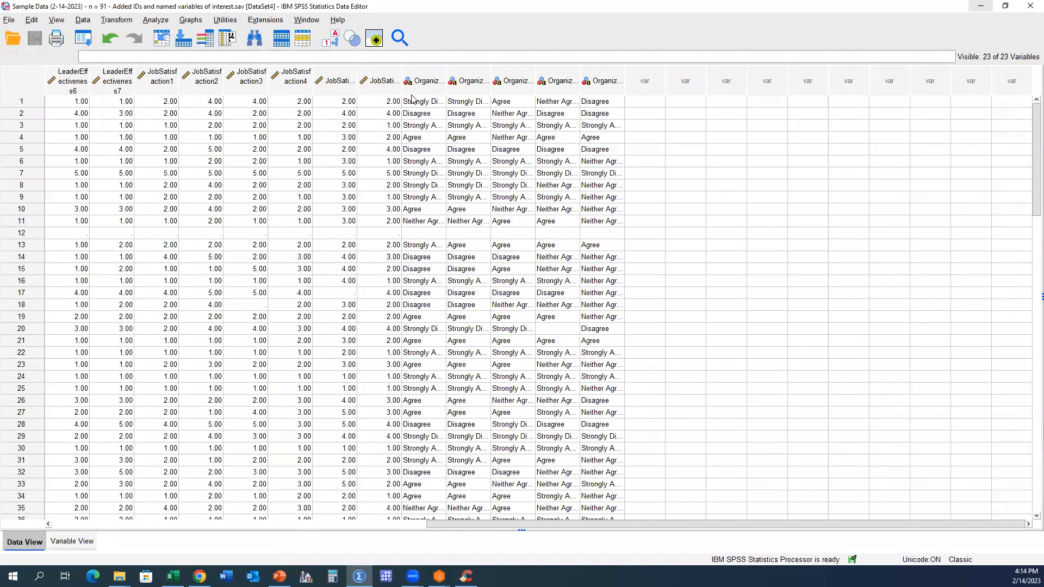
Step: Start Recode into Same Variables and add the five OrganizationalPerformance variables as the string variables to recode
drag(416, 87, 605, 123)
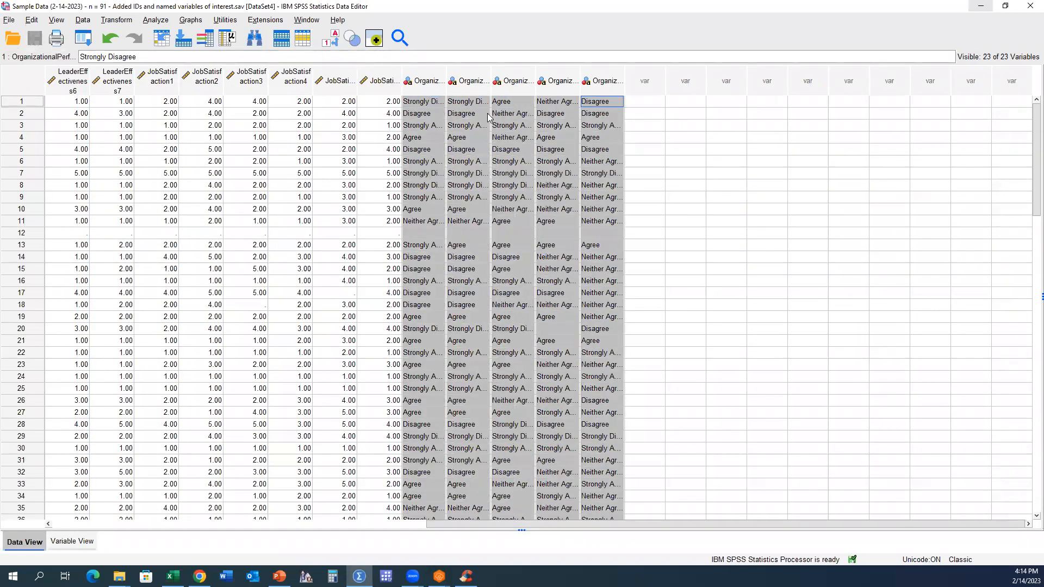
click(83, 20)
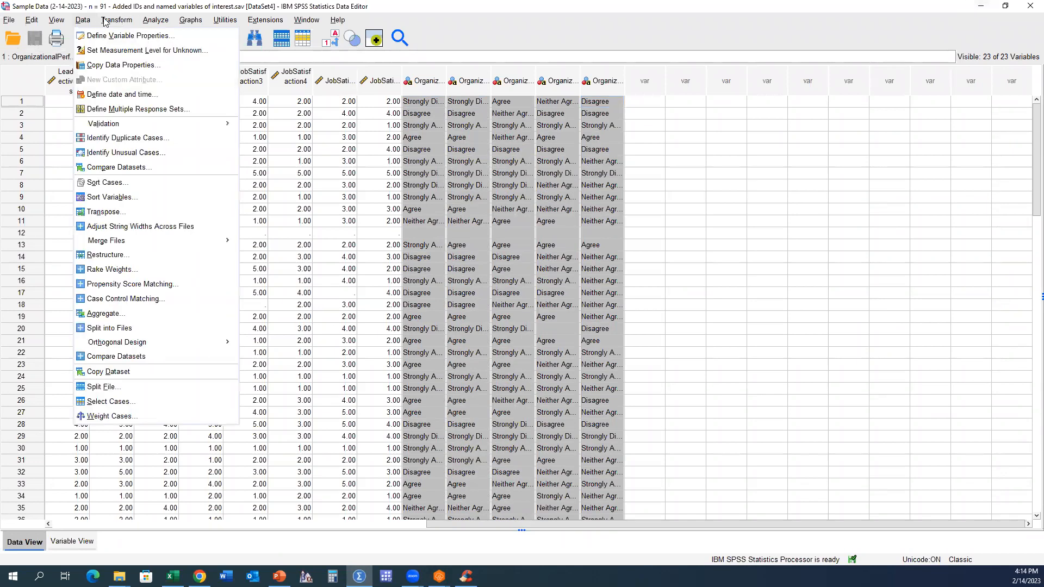
mouse_move(107, 22)
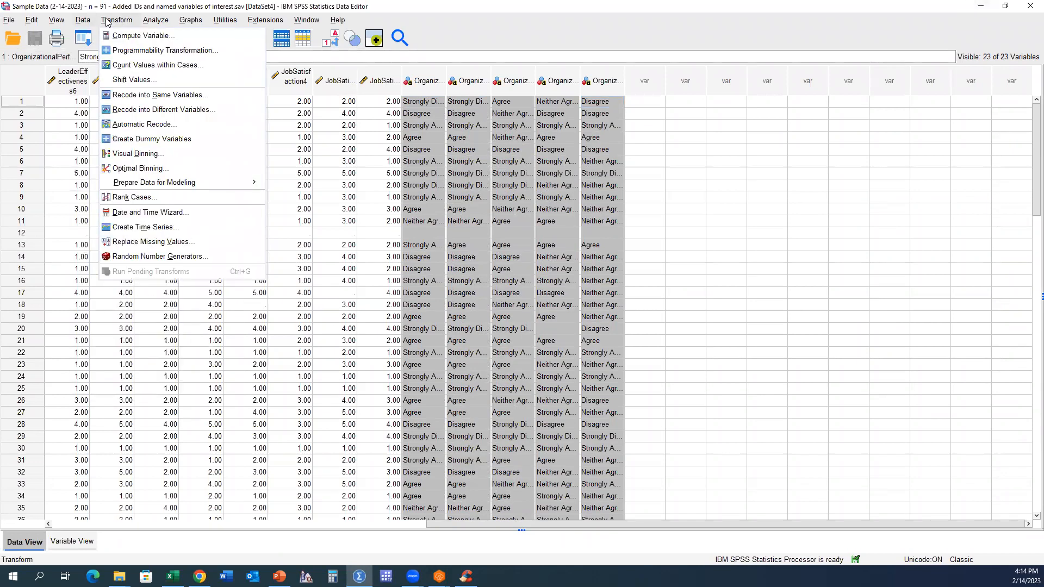
click(156, 96)
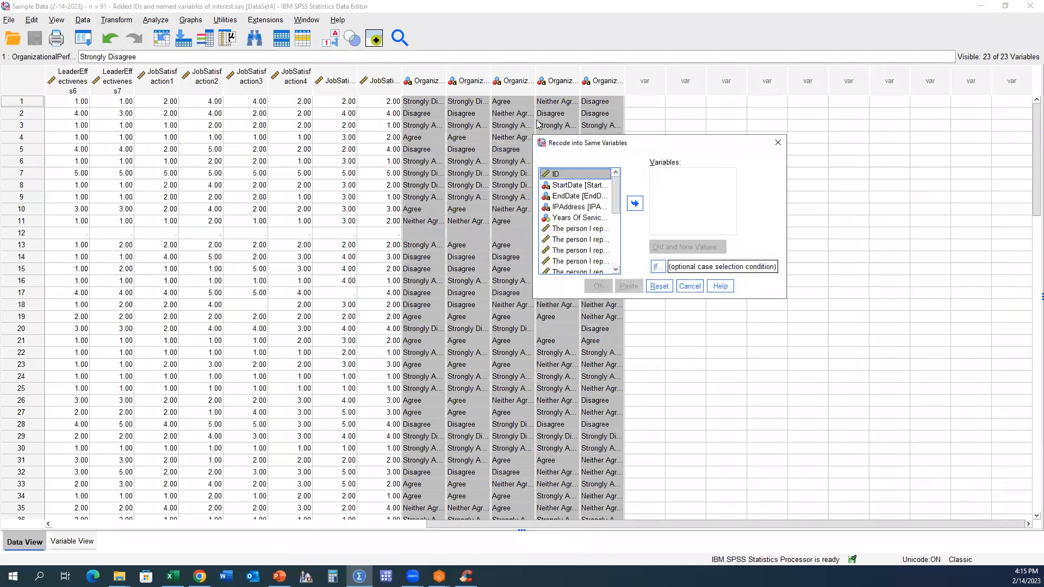
right_click(678, 214)
click(680, 224)
scroll(675, 216, down, 5)
click(676, 207)
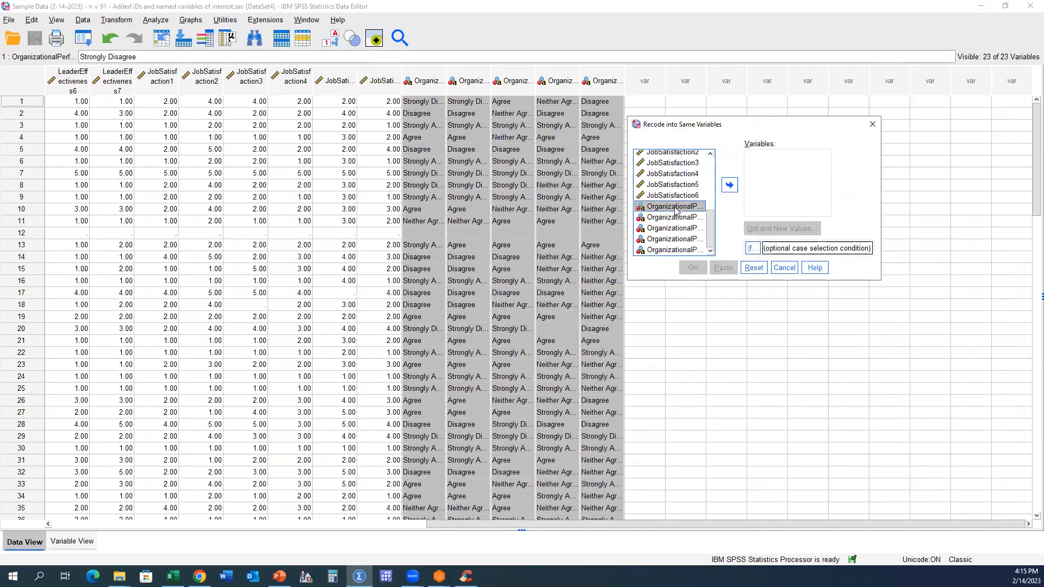
shift+click(678, 250)
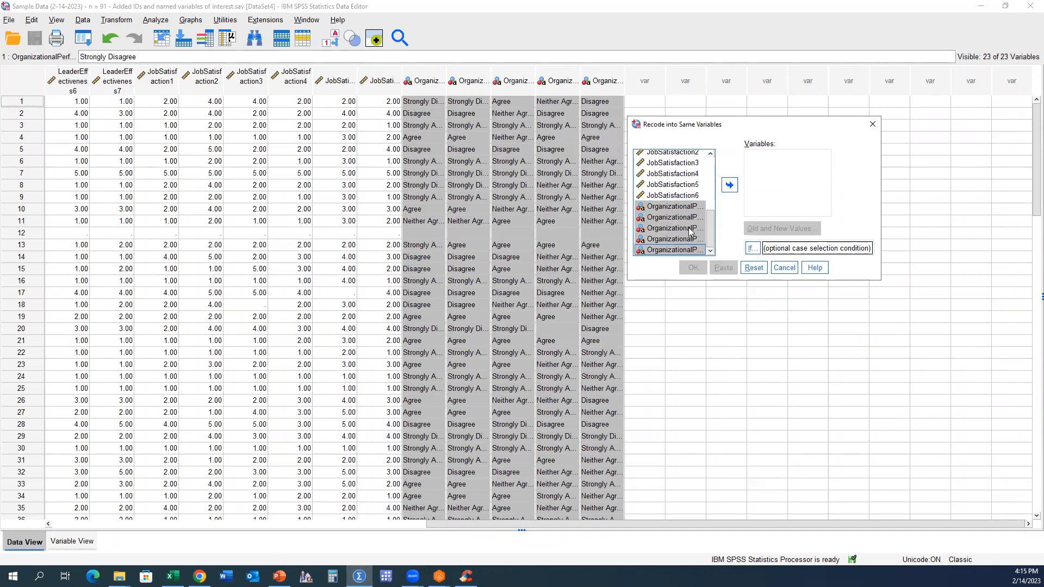
click(727, 188)
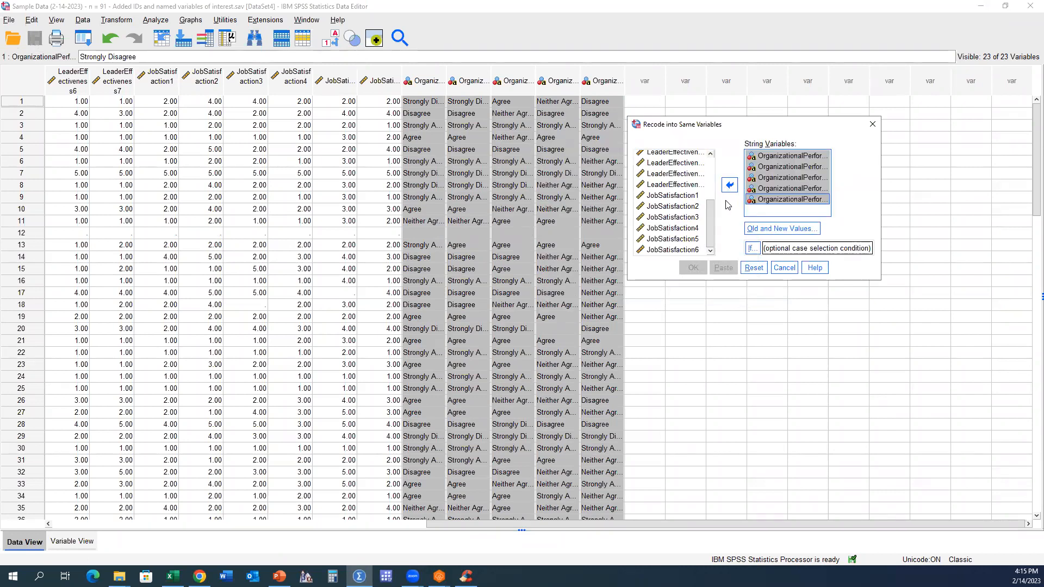
click(775, 230)
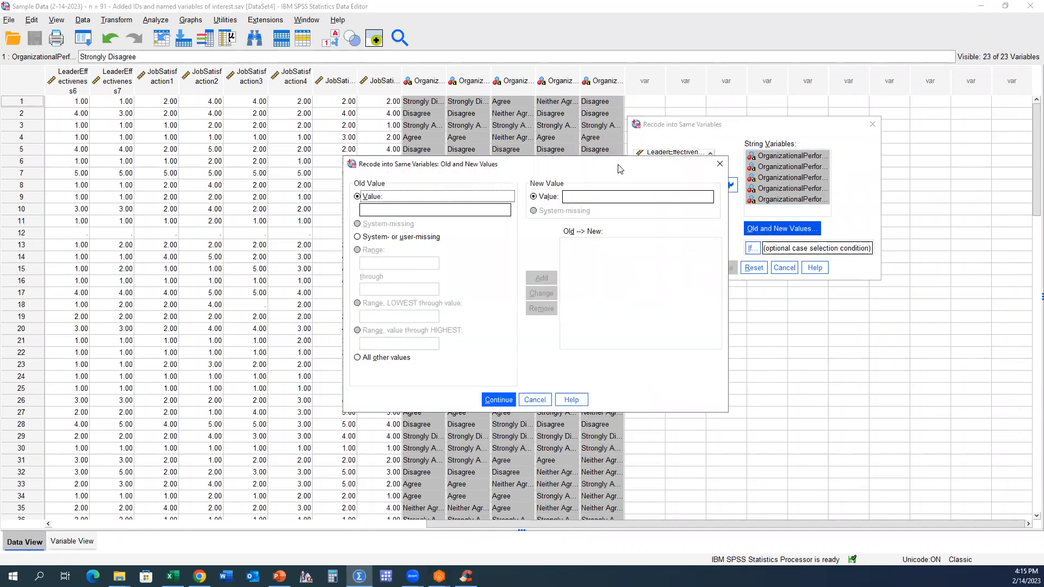
drag(618, 169, 866, 211)
click(659, 252)
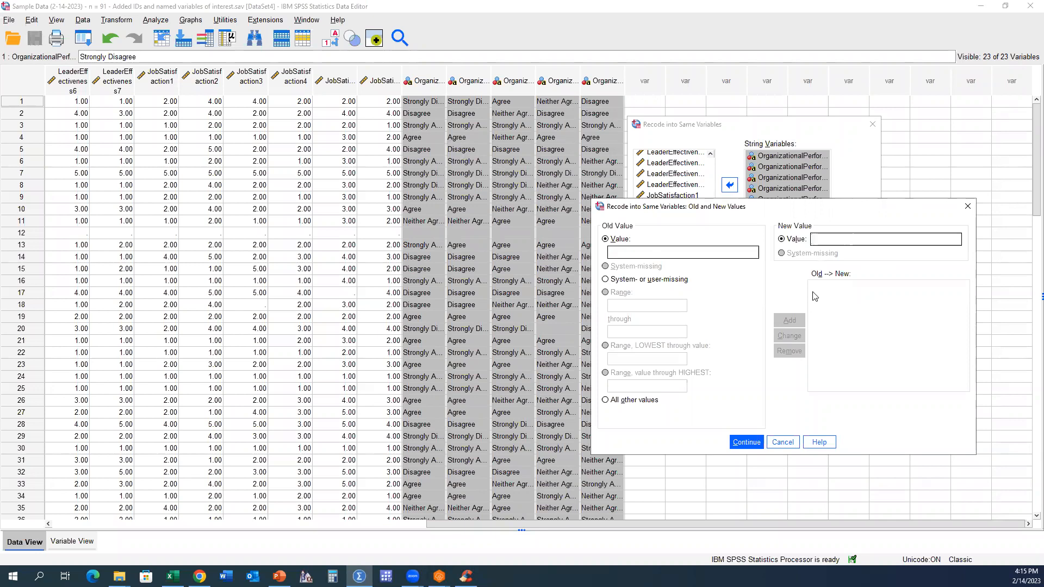
click(782, 442)
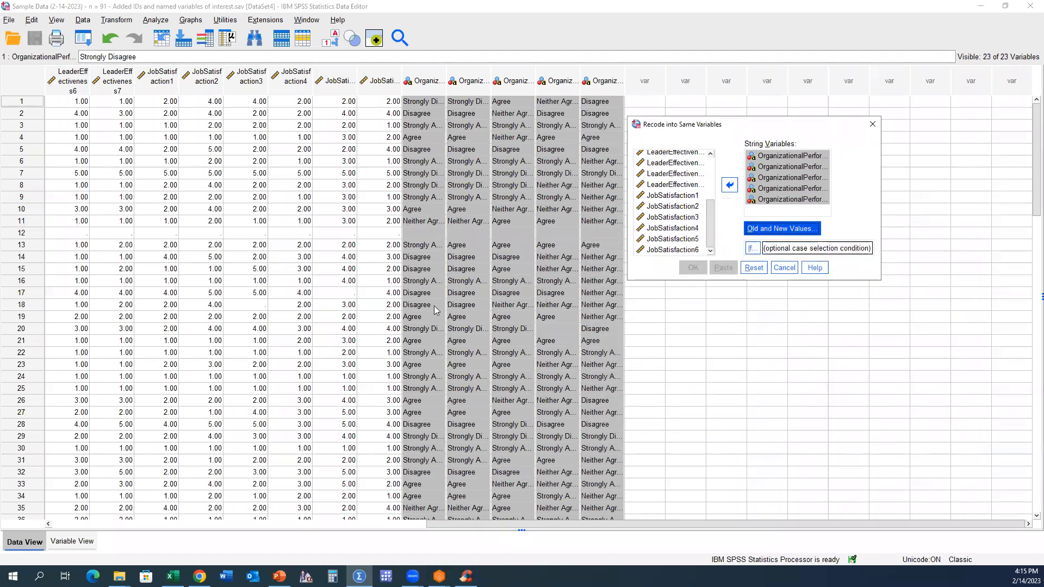
click(431, 329)
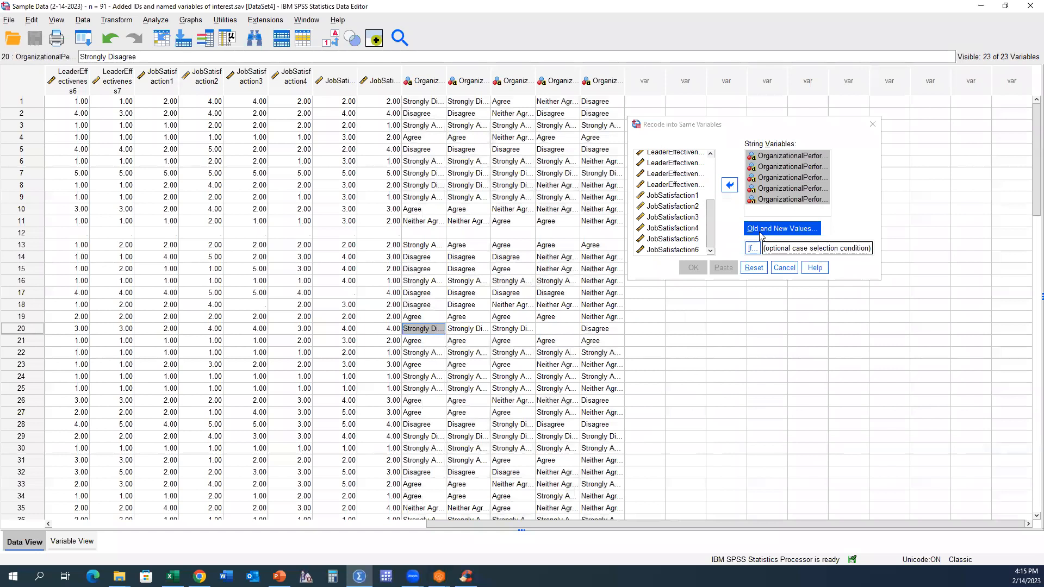
click(759, 233)
click(498, 400)
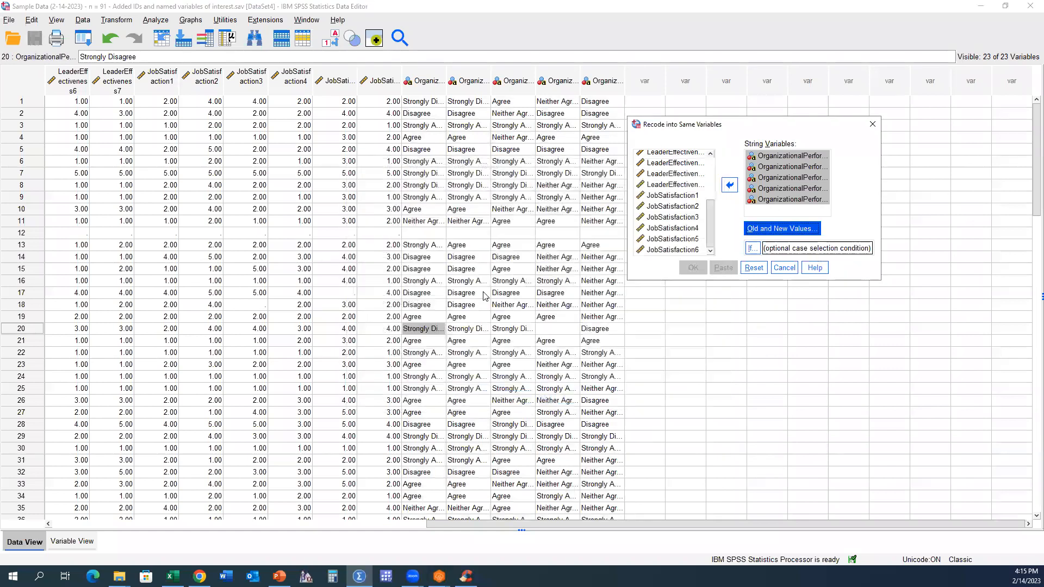
click(432, 338)
click(430, 330)
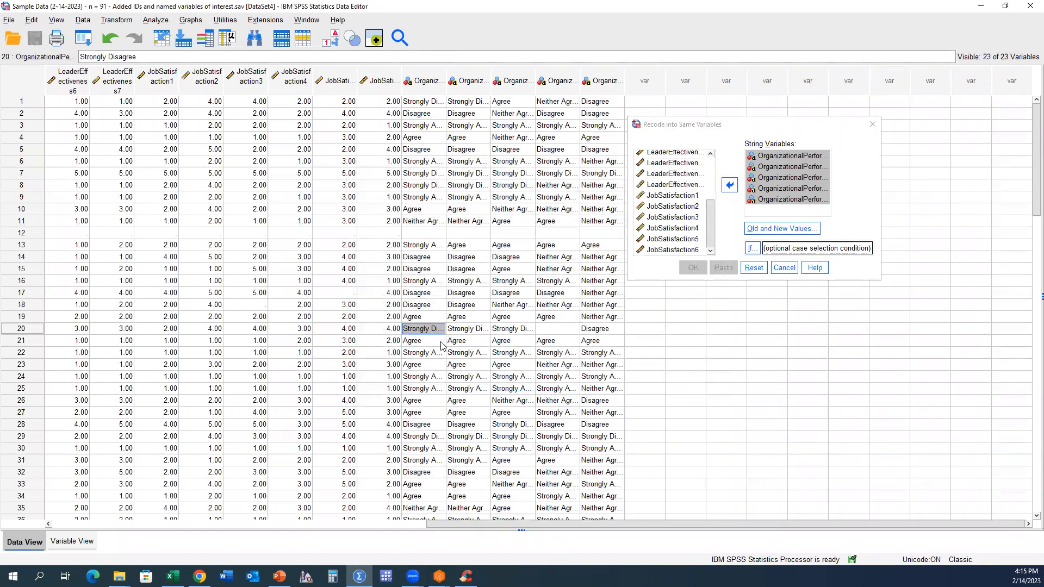
Step: Widen the OrganizationalPerformance1 column to show full responses and copy the text "Strongly Disagree" from case 20
click(433, 81)
drag(444, 81, 503, 82)
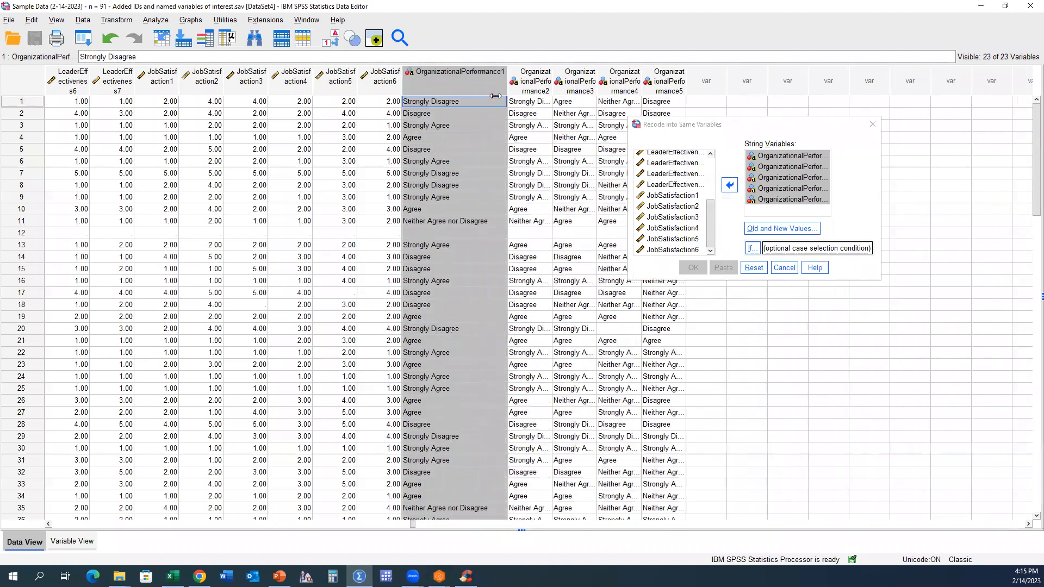
click(443, 329)
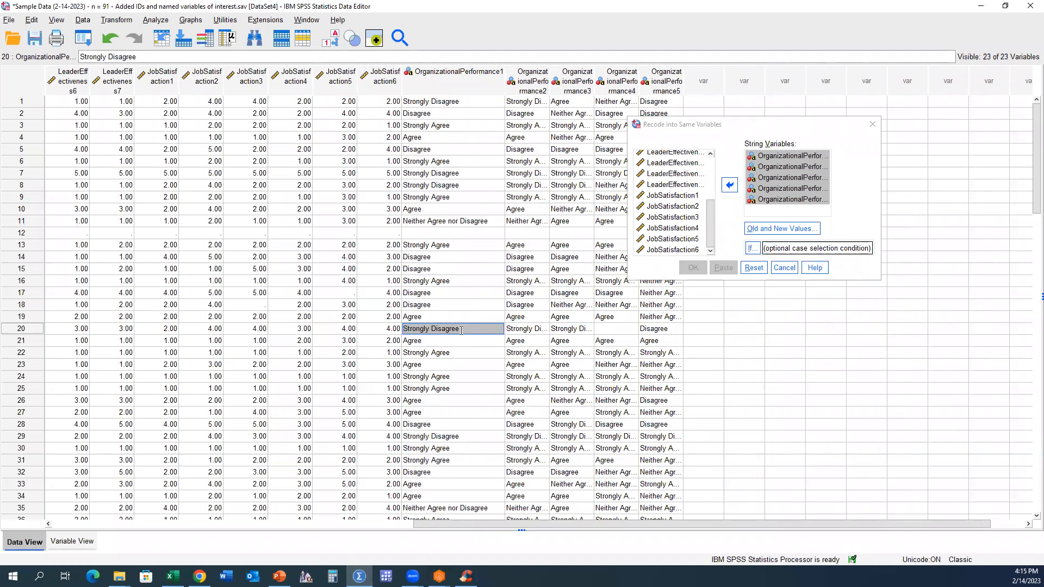
click(479, 330)
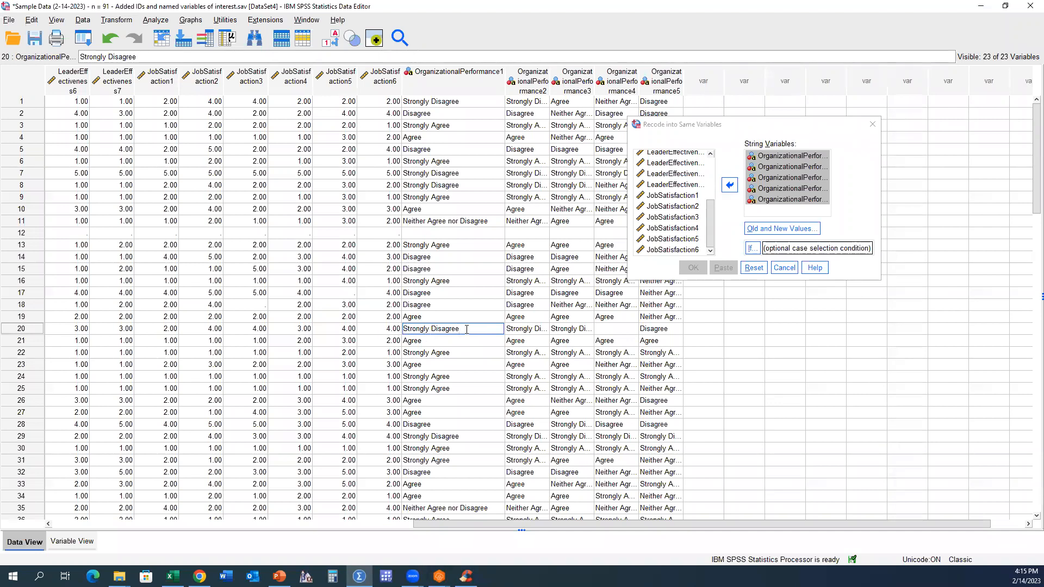
drag(460, 328, 402, 329)
key(ctrl+c)
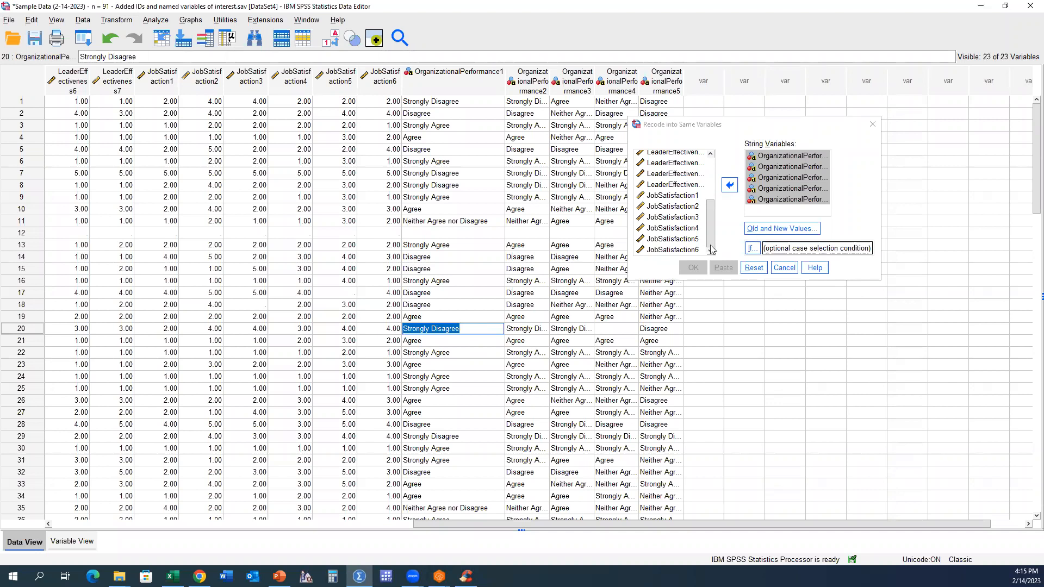
click(471, 366)
click(463, 329)
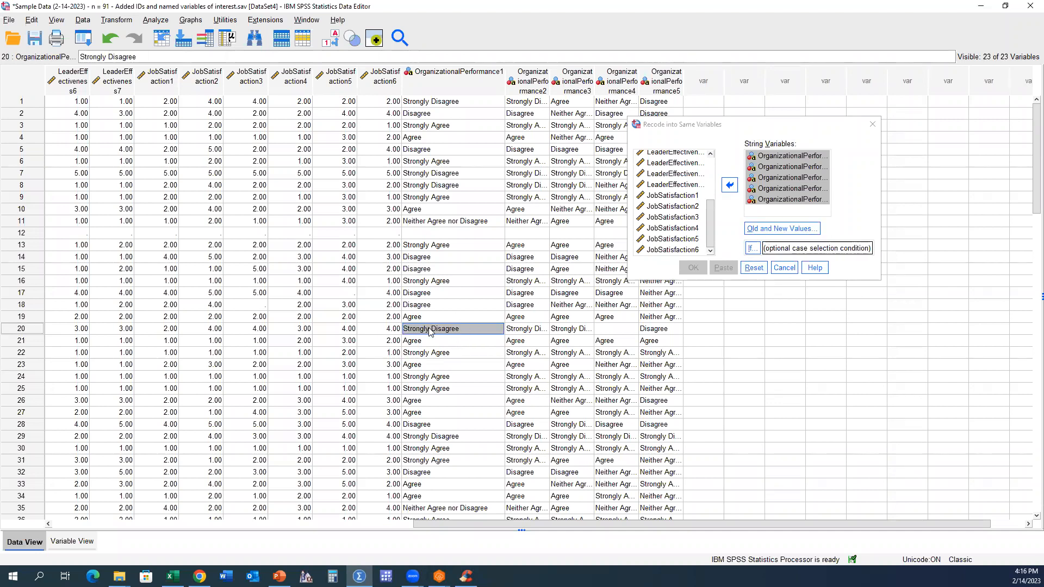
Step: Add the recode rule turning the old value "Strongly Disagree" into 1 for the OrganizationalPerformance variables
click(783, 229)
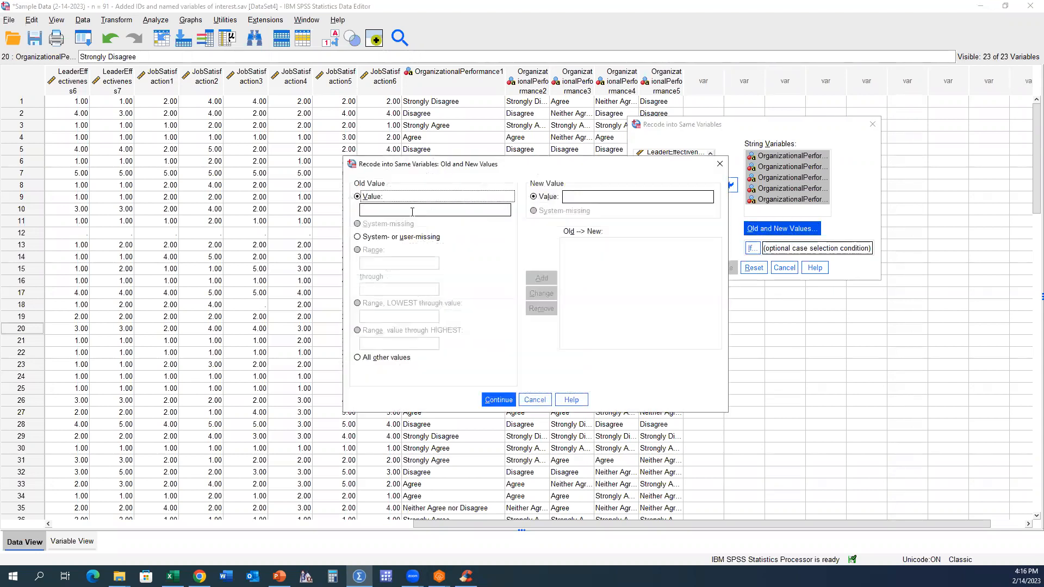
key(ctrl+v)
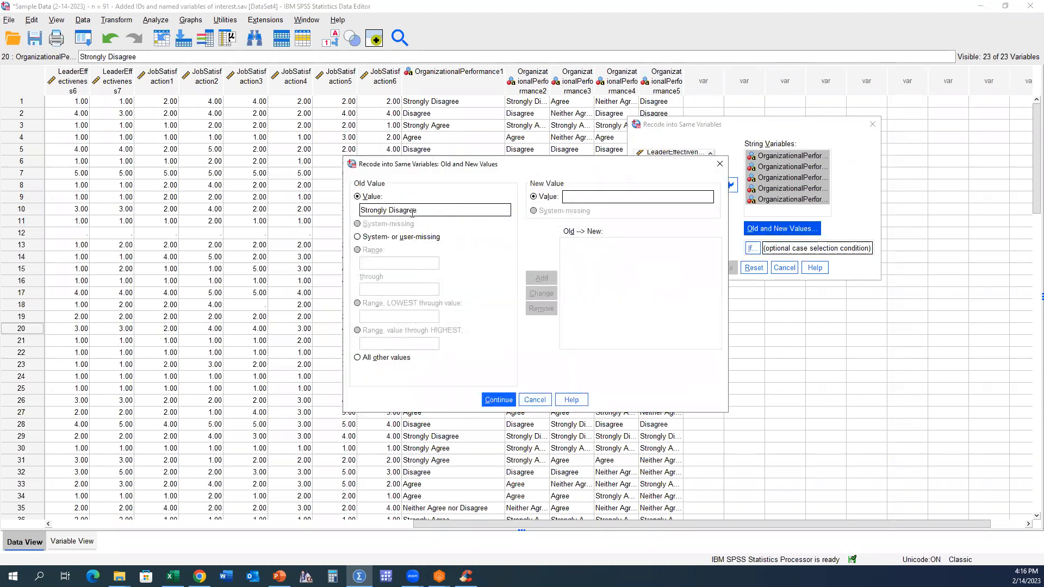
text(1)
click(543, 279)
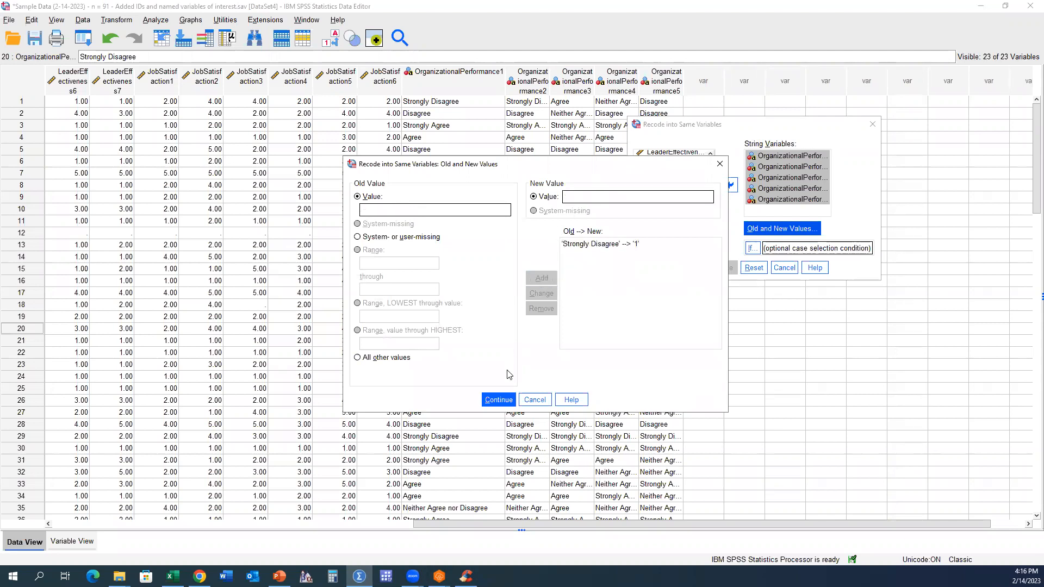
click(498, 400)
Step: Add the recode rule turning the old value "Disagree" into 2, taking the wording from case 28
click(429, 427)
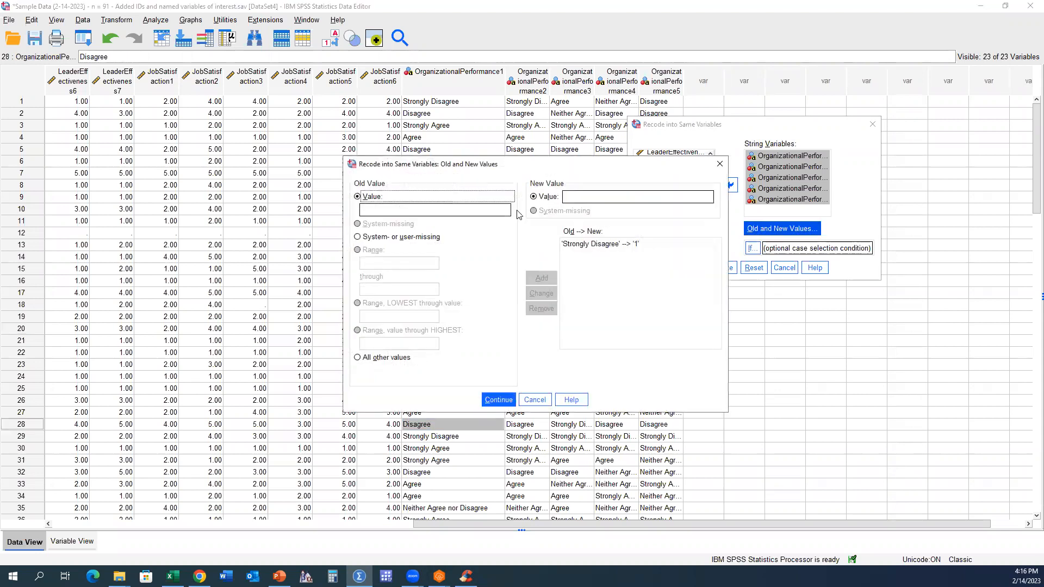
key(Tab)
text(Disagree)
click(576, 198)
text(2)
click(541, 278)
click(499, 399)
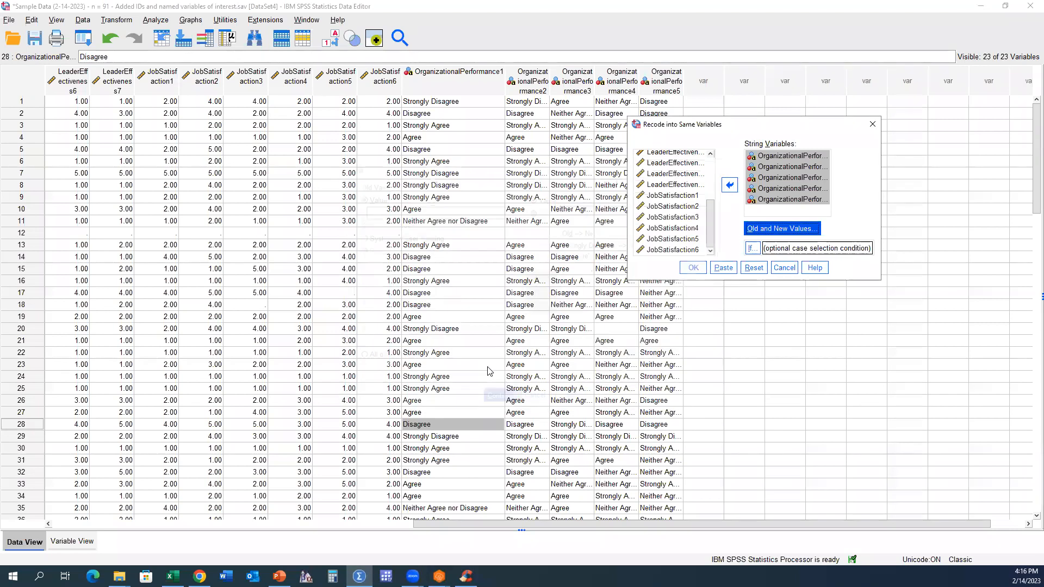
Step: Add the recode rule turning the old value "Neither Agree nor Disagree" into 3, taking the wording from case 11
click(446, 221)
click(781, 228)
click(483, 209)
text(Neither Agree nor Disagree)
text(3)
click(542, 277)
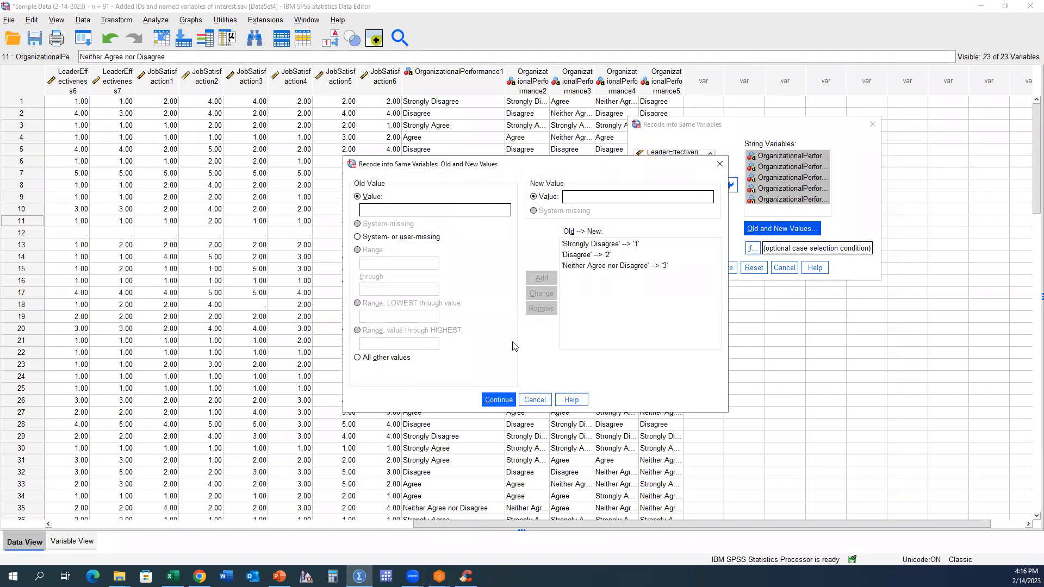
click(498, 399)
Step: Add the recode rule turning the old value "Agree" into 4, taking the wording from case 27
click(445, 413)
click(781, 229)
click(481, 208)
text(Agree)
click(587, 197)
text(4)
click(542, 278)
click(499, 400)
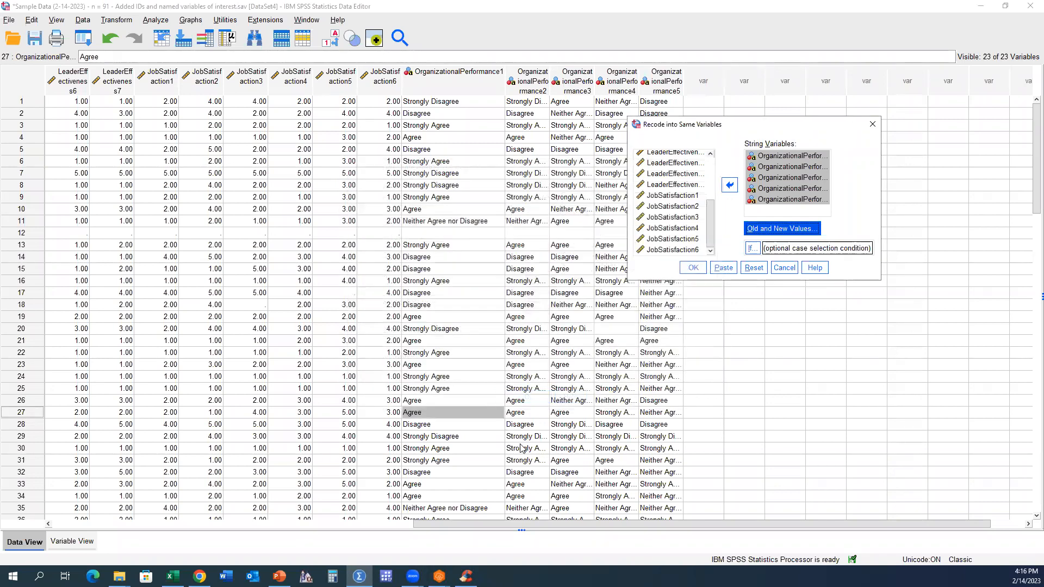
Step: Add the recode rule turning the old value "Strongly Agree" into 5, taking the wording from case 30, and accept the rule list
click(525, 448)
click(750, 235)
click(491, 207)
text(Strongly Agree)
click(580, 198)
text(5)
click(542, 278)
click(498, 399)
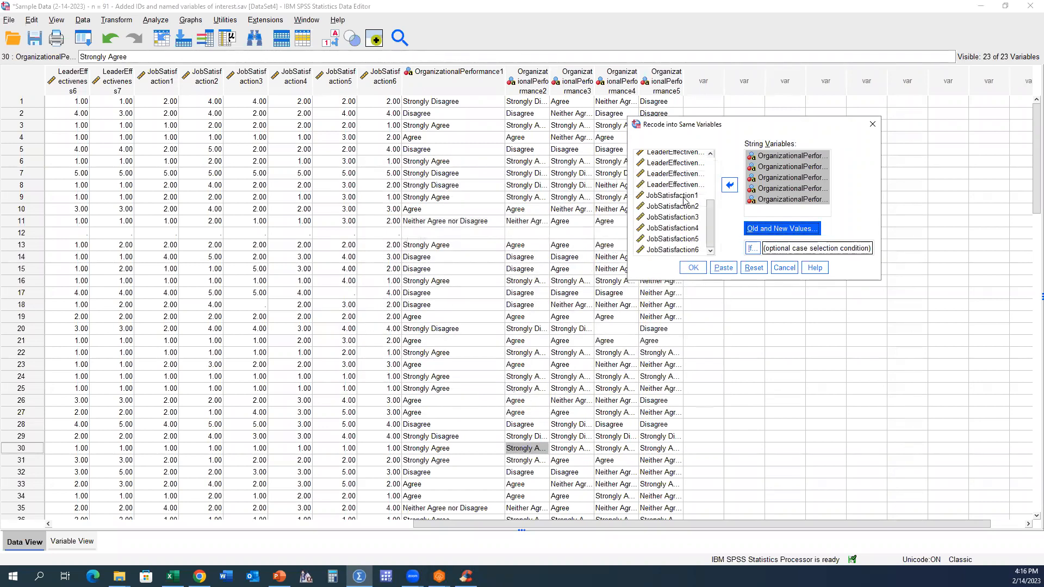
Step: Paste the recode as syntax and remove the DATASET ACTIVATE line above the RECODE command
click(724, 268)
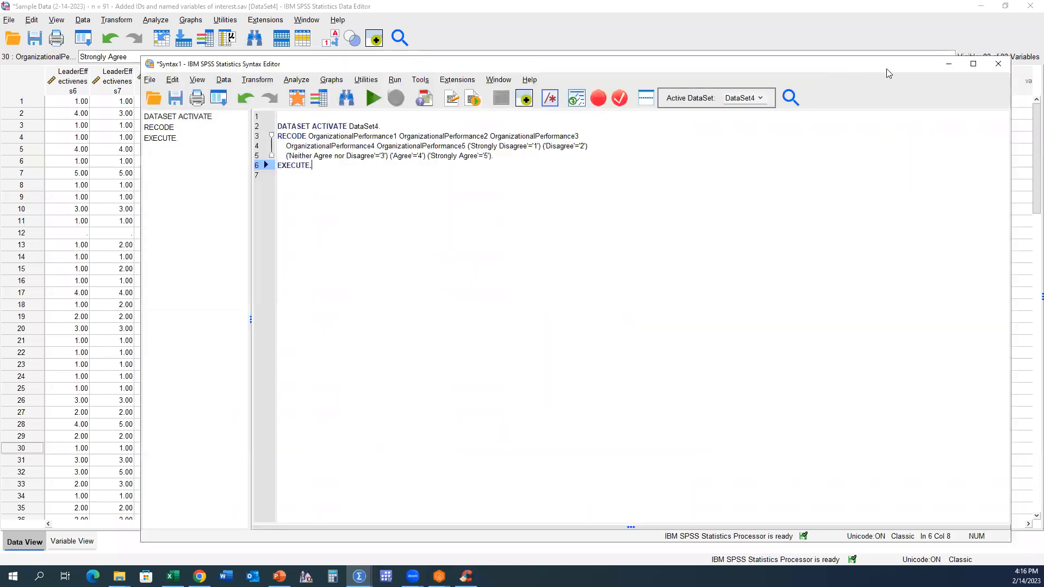
click(972, 64)
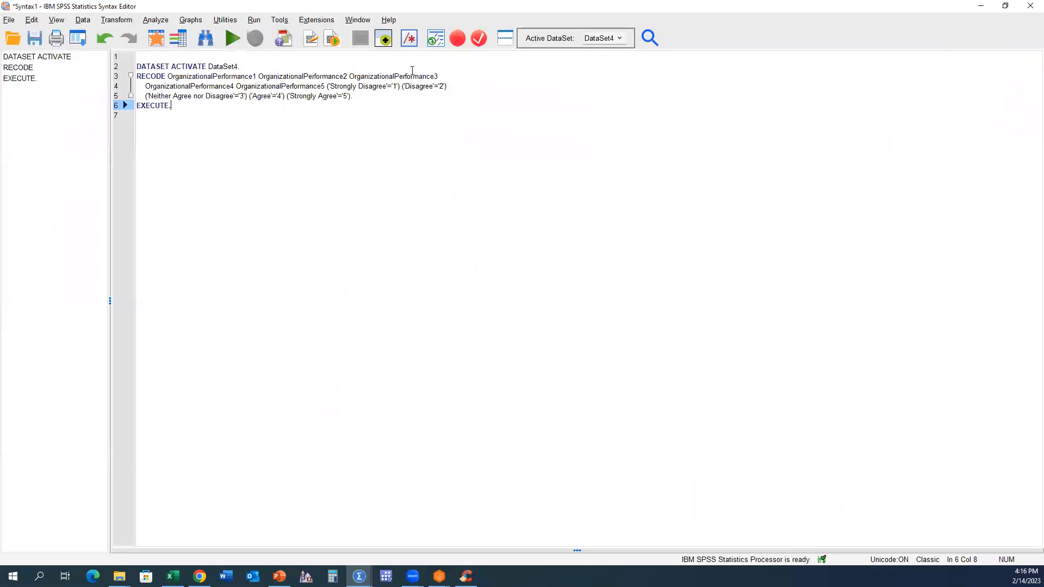
drag(253, 68, 86, 68)
key(BackSpace)
key(BackSpace)
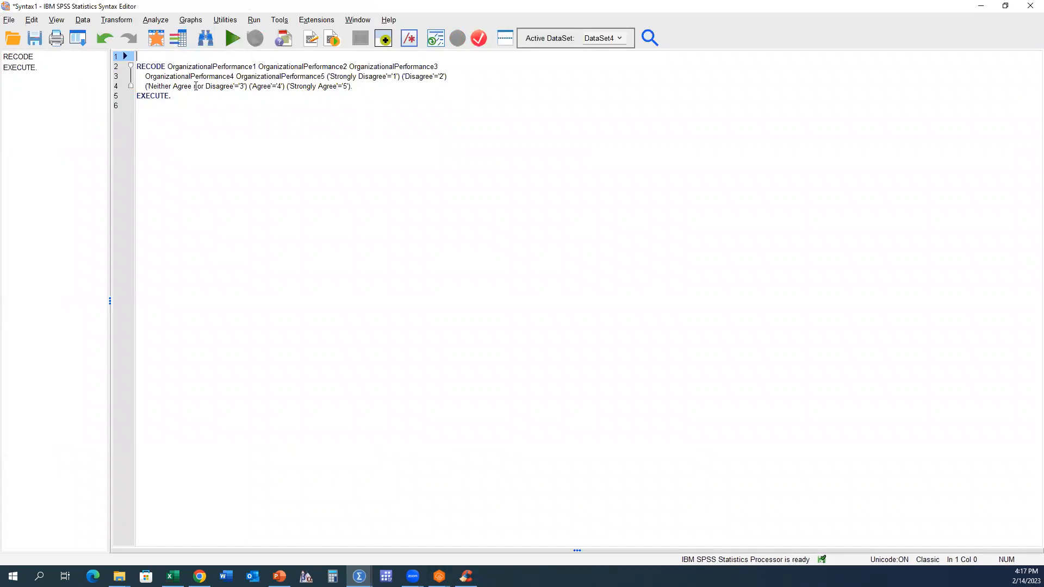
Step: Add the comment "*Converting string to numeric." on the line above the RECODE command
drag(171, 96, 136, 66)
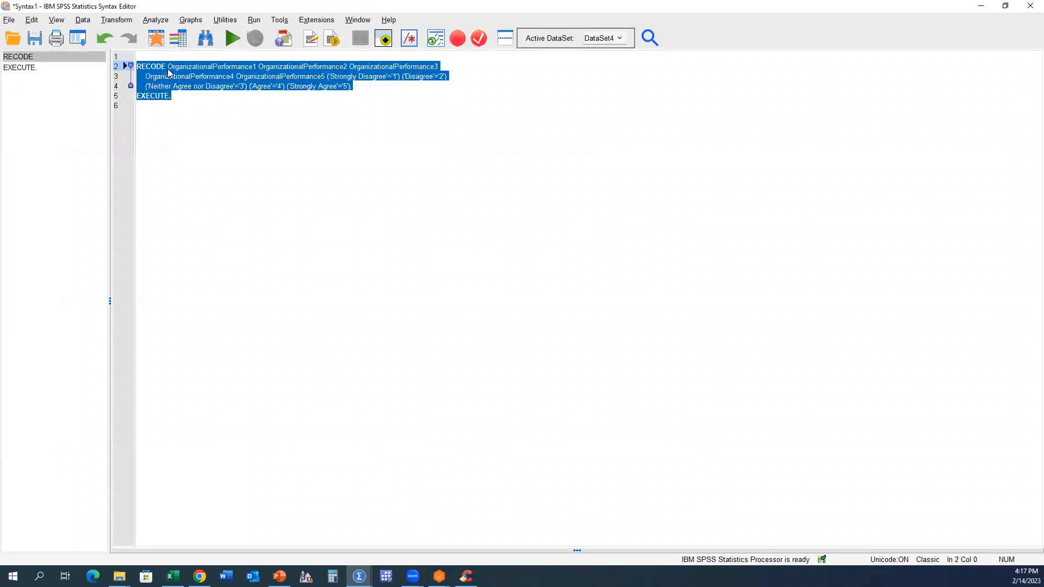
click(397, 86)
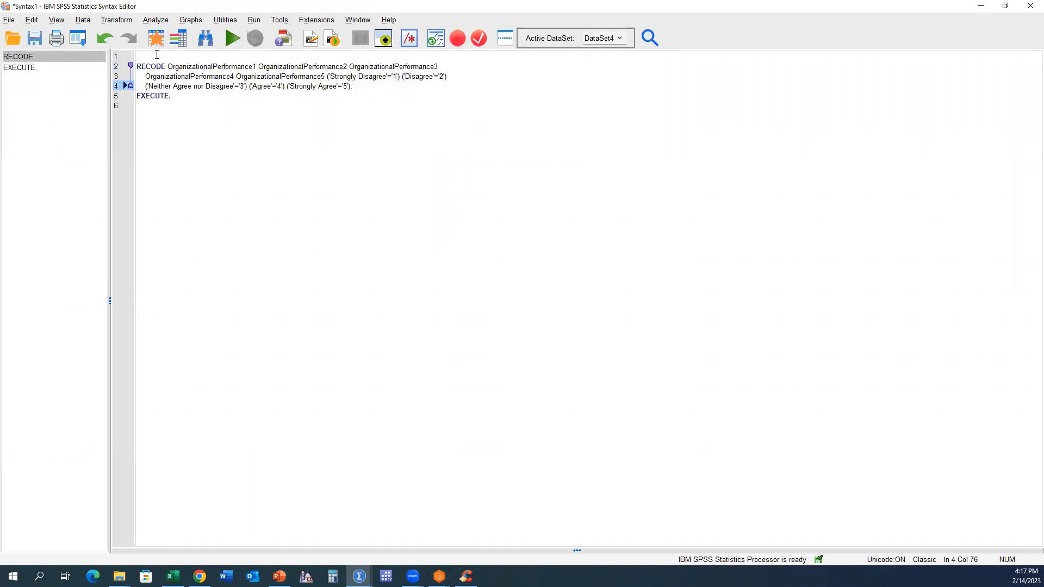
click(157, 55)
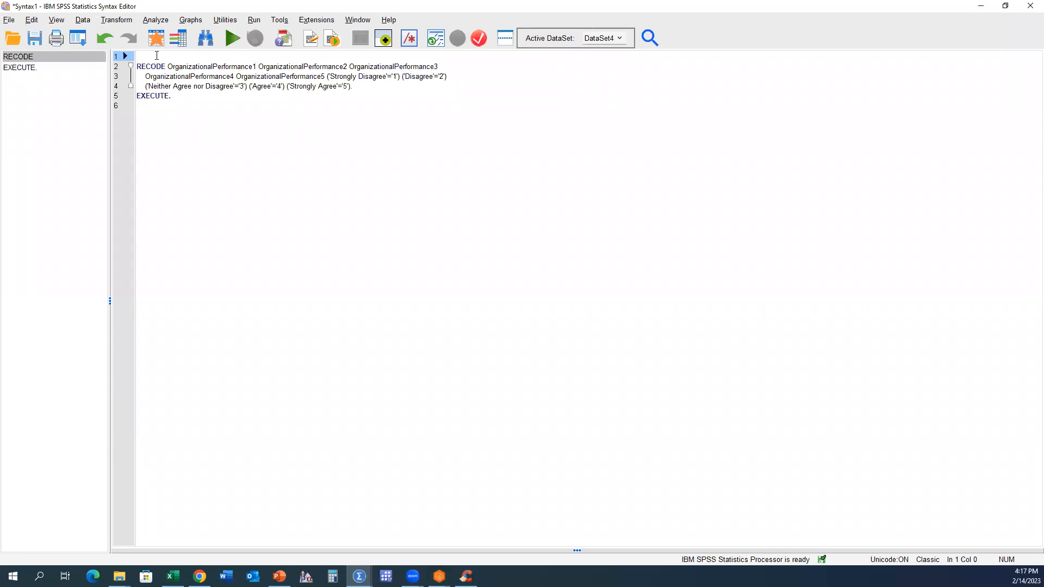
text(*)
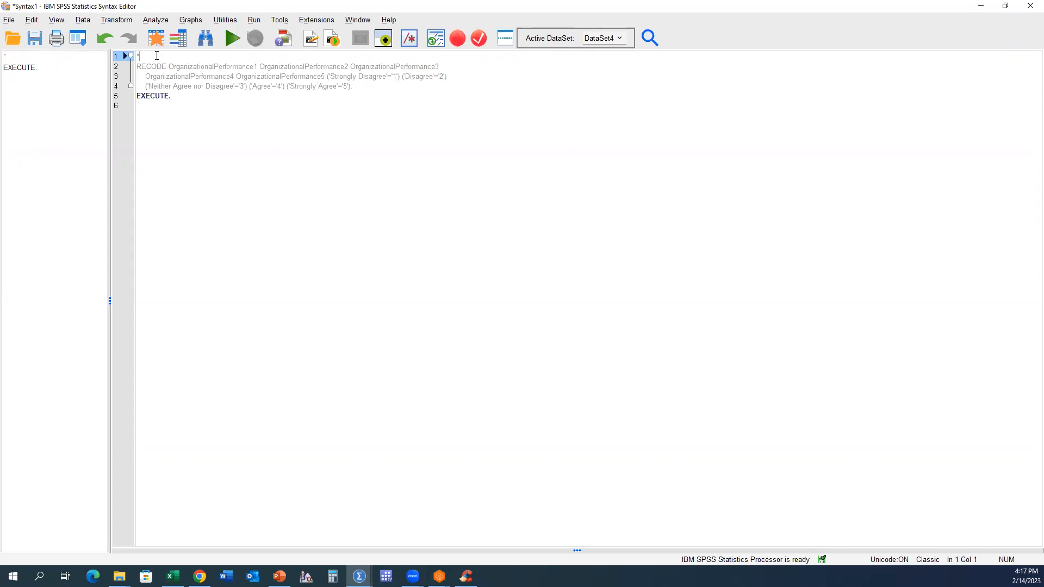
text(ng string to numeric.)
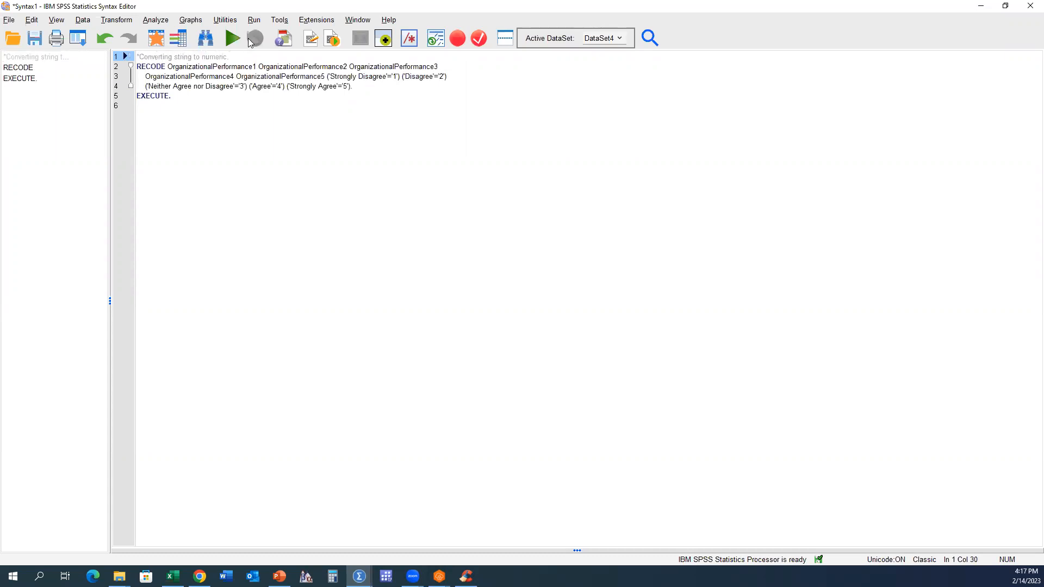
drag(230, 57, 137, 56)
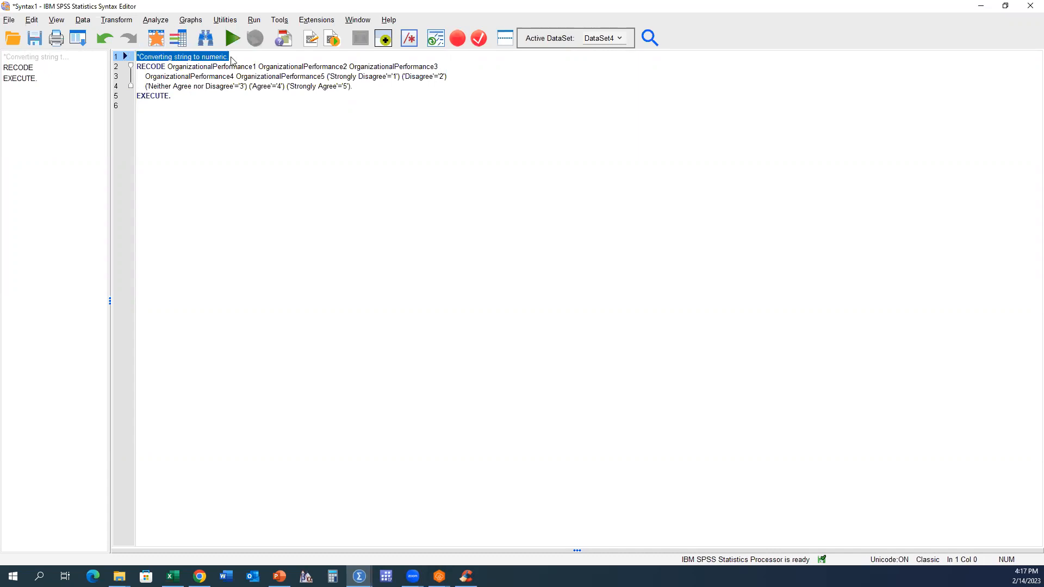
click(231, 56)
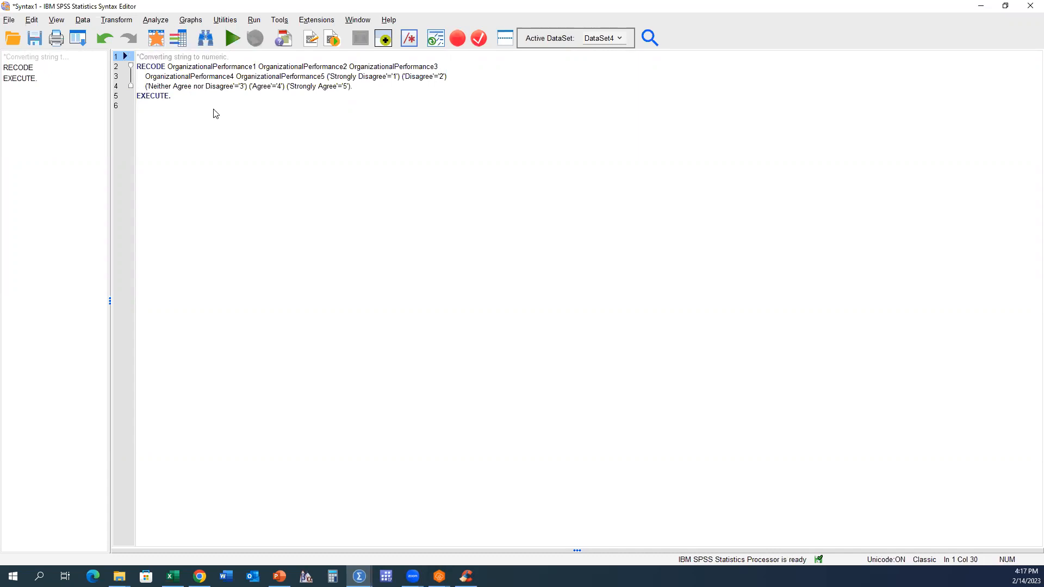
Step: Arrange the Data Editor and the Syntax Editor side by side
key(super+Right)
click(370, 4)
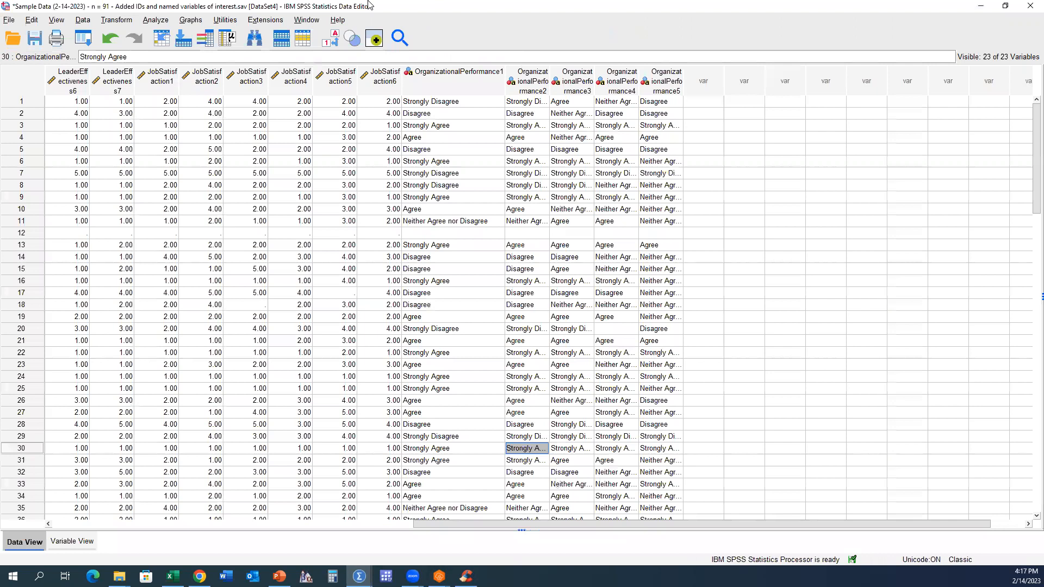
key(super+Left)
Step: Run the string-to-numeric RECODE syntax, including its comment and EXECUTE line, on OrganizationalPerformance1 through OrganizationalPerformance5
drag(706, 123, 644, 90)
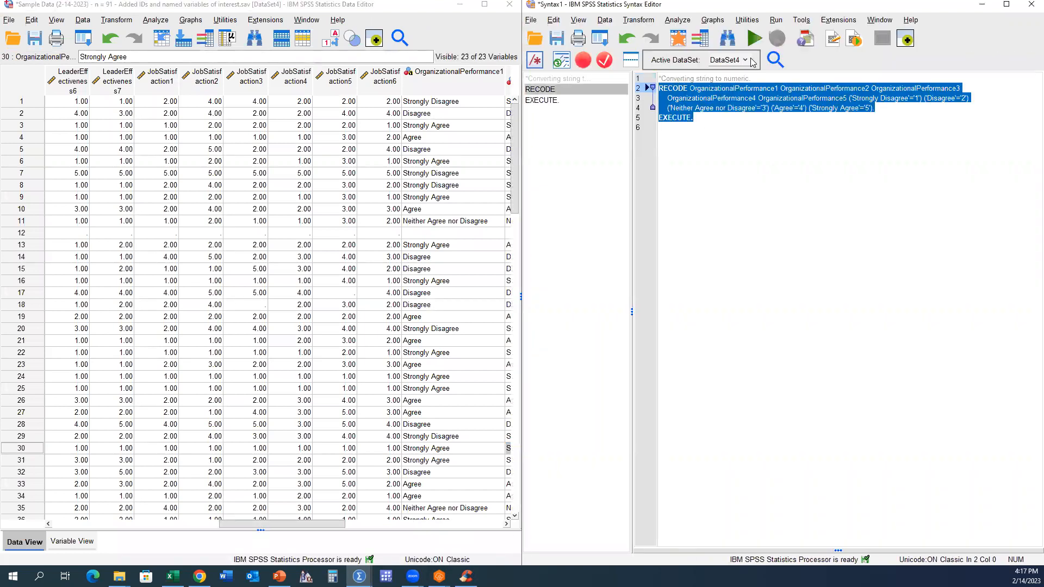
click(754, 43)
drag(326, 524, 405, 521)
drag(253, 103, 430, 370)
click(679, 101)
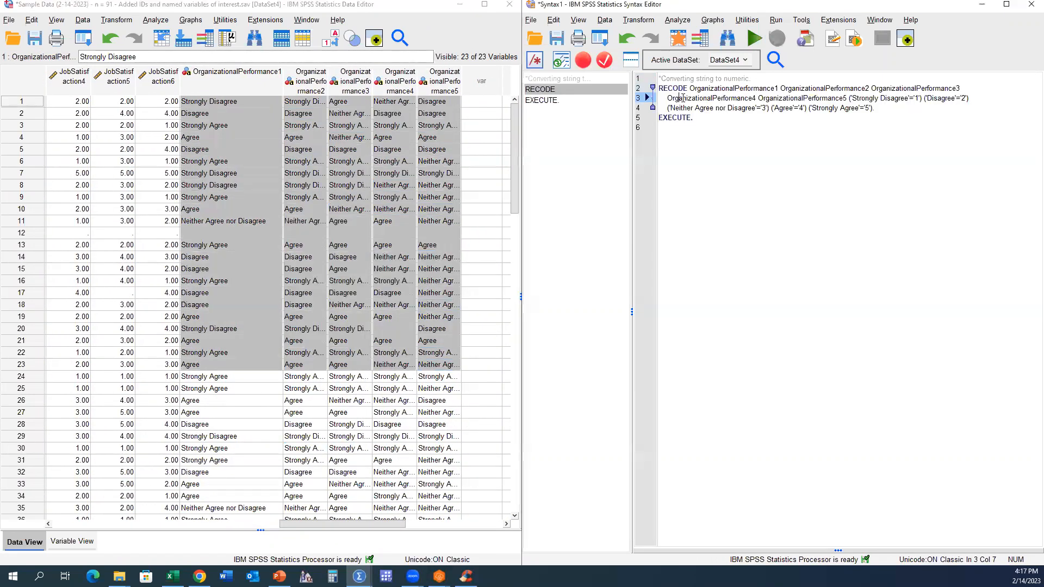
drag(693, 118, 658, 78)
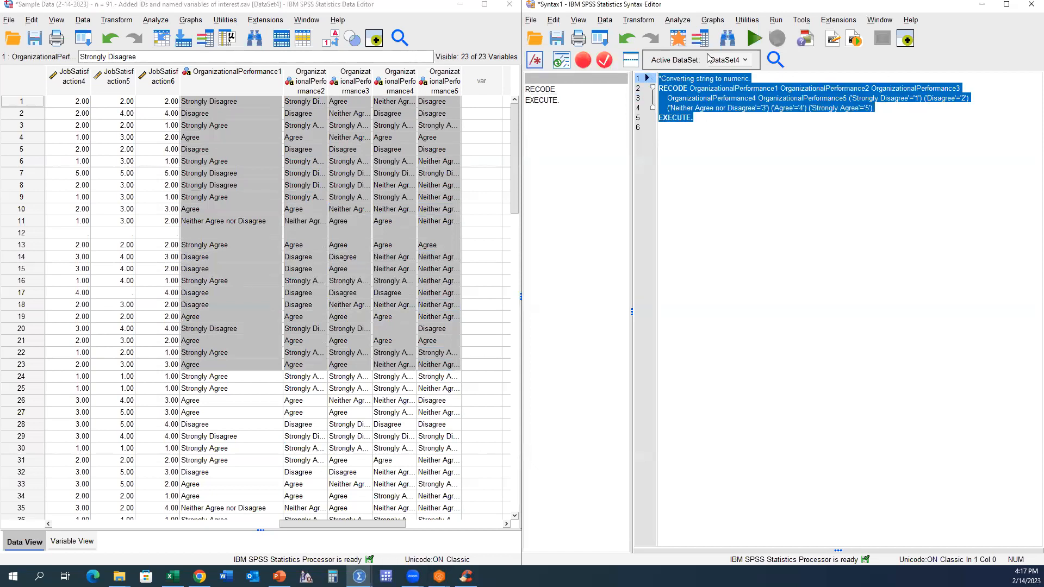
click(754, 38)
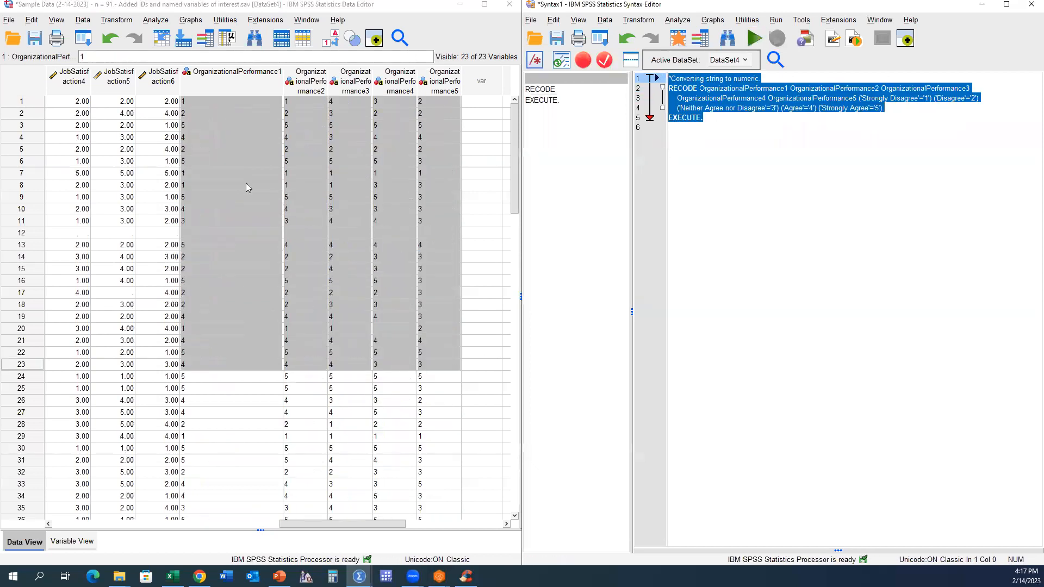
Step: Change the type of OrganizationalPerformance1 through OrganizationalPerformance5 to Numeric by copying the type of JobSatisfaction6
double_click(246, 85)
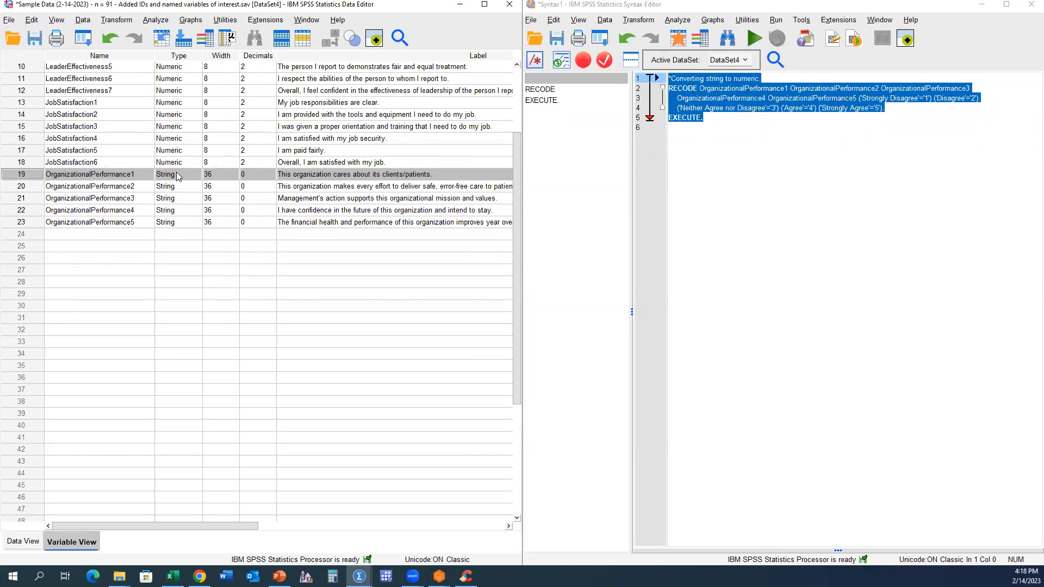
click(180, 164)
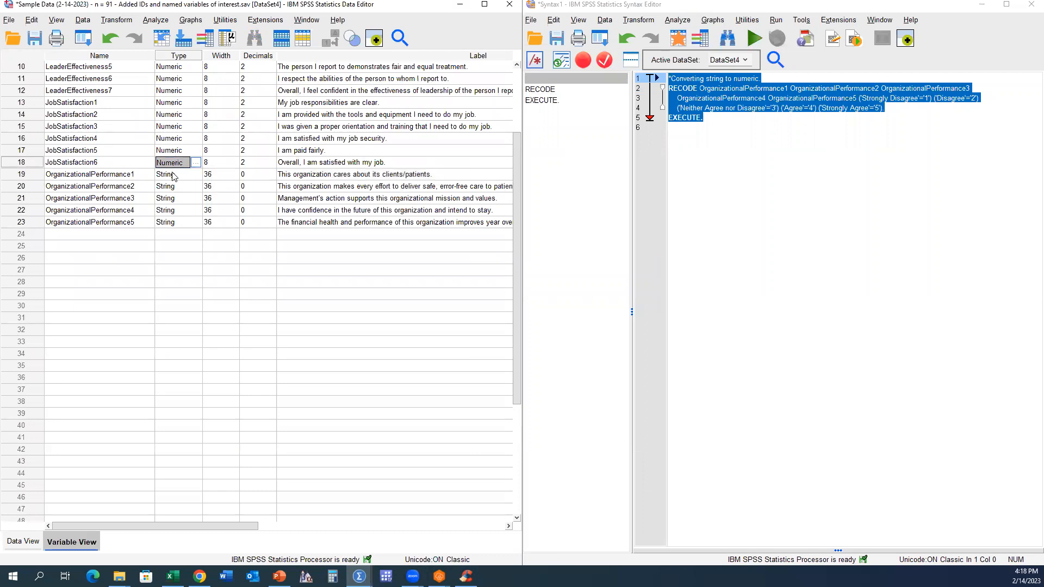
drag(161, 177, 181, 225)
text(Numeric Numeric Numeric Numeric Numeric)
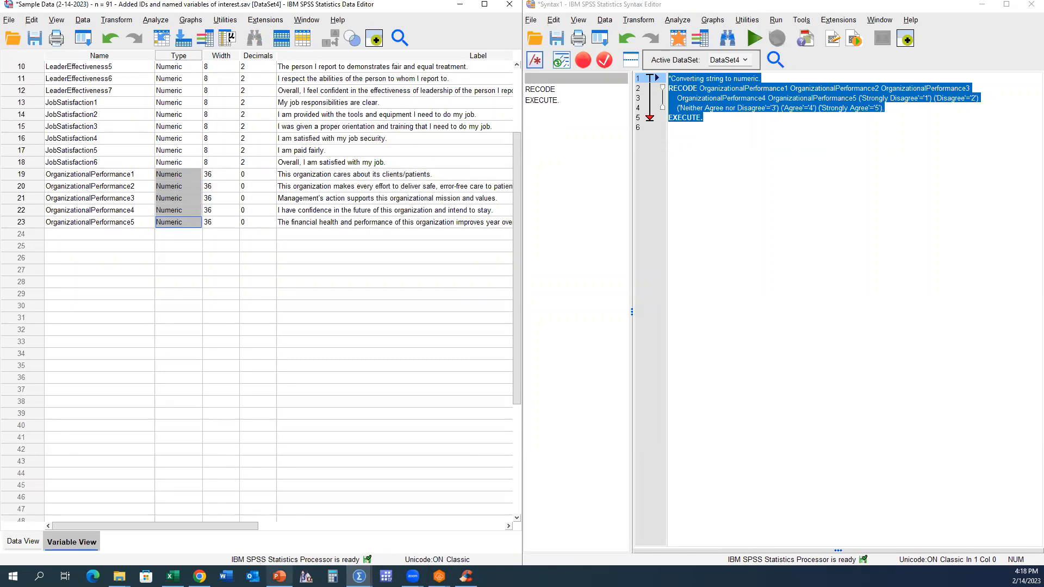
Step: Switch to PowerPoint, review the reverse-scoring bullet on the "Recoding Variables and Reverse-coding" slide, and return to SPSS
click(279, 576)
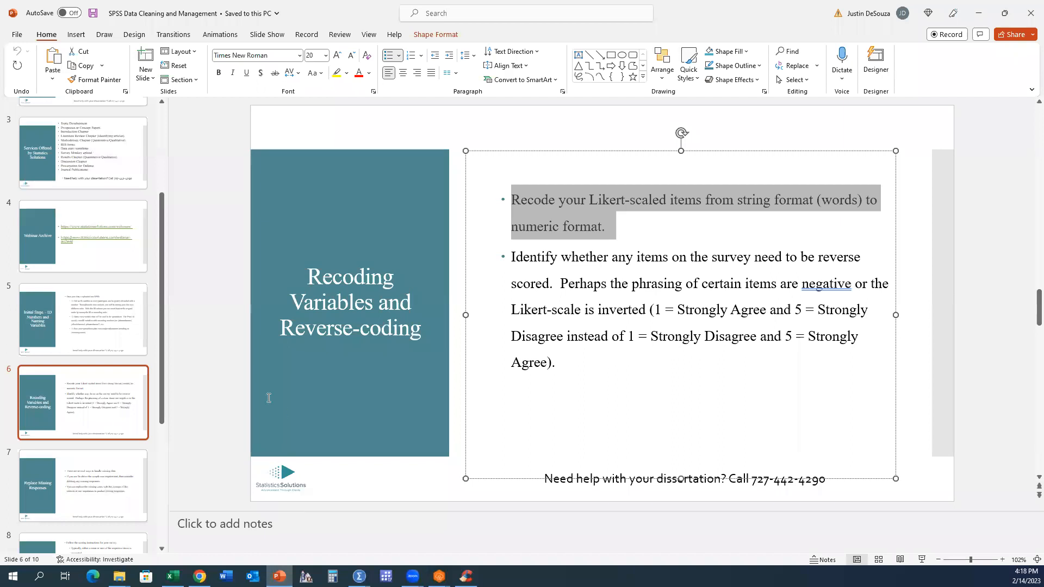
drag(572, 365, 505, 260)
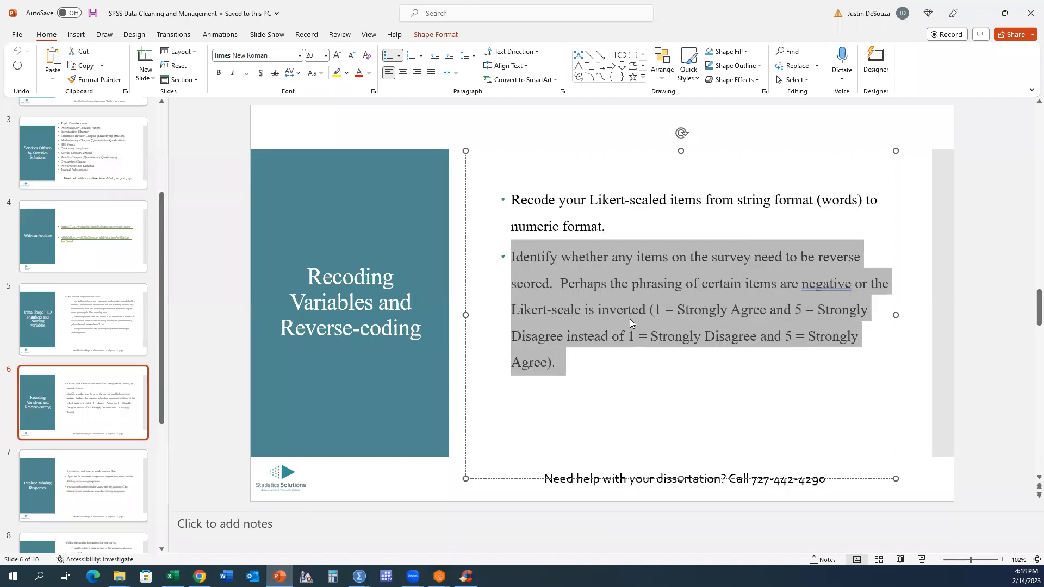
click(977, 13)
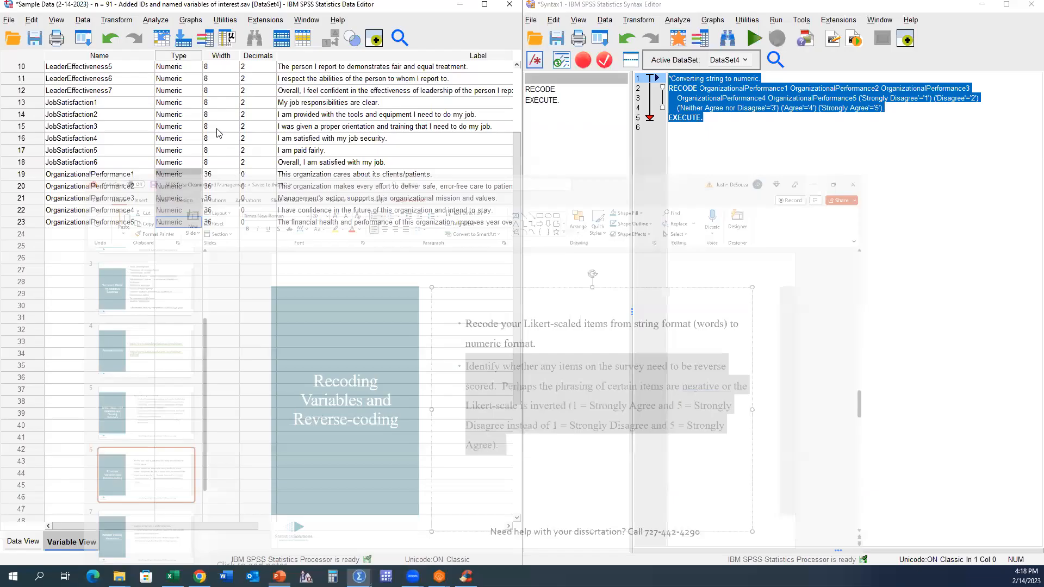
Step: Open Recode into Different Variables and list the source variables by name instead of by label
click(134, 21)
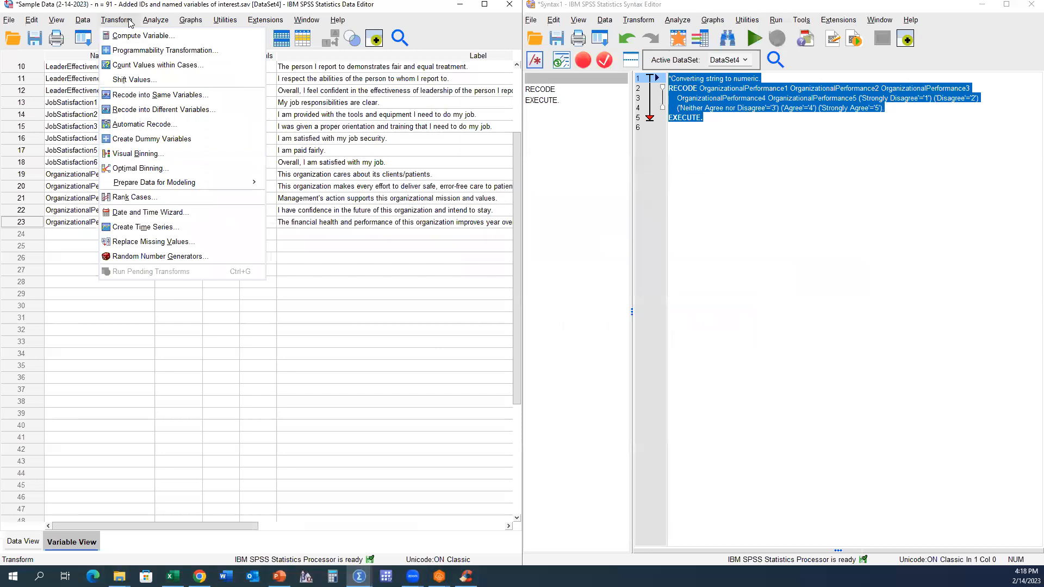
click(696, 108)
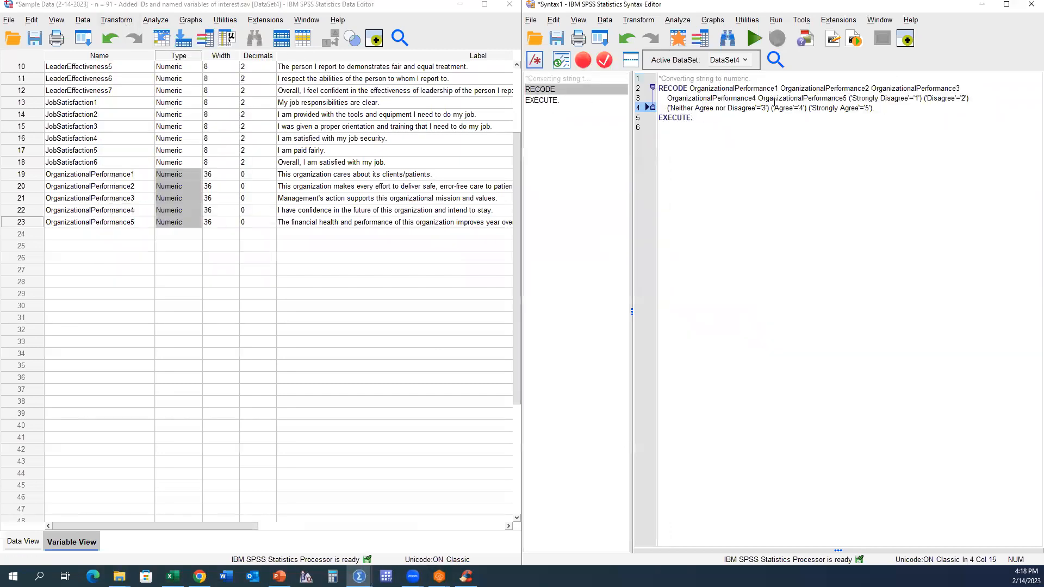
click(117, 21)
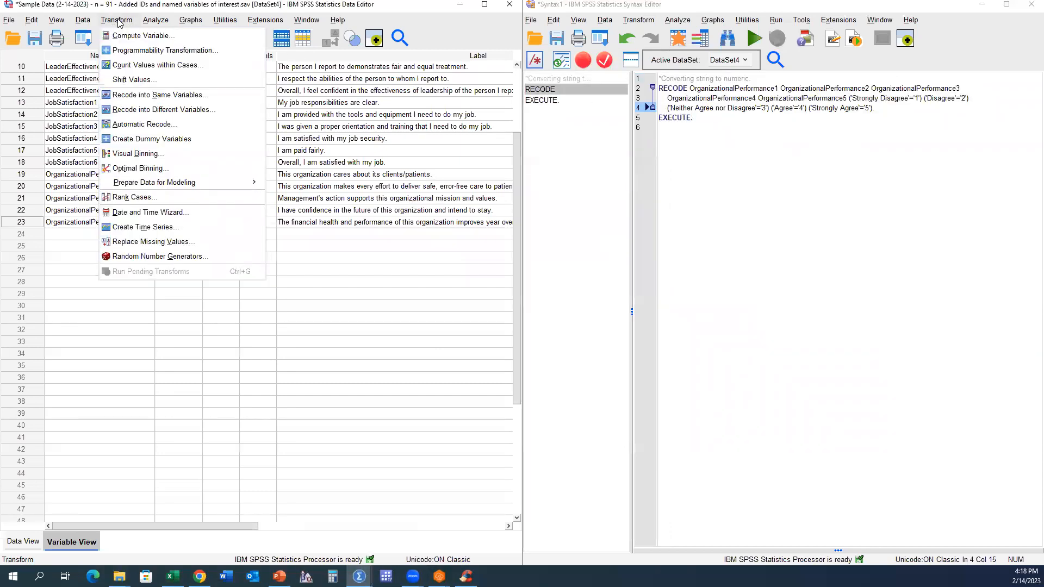
click(149, 111)
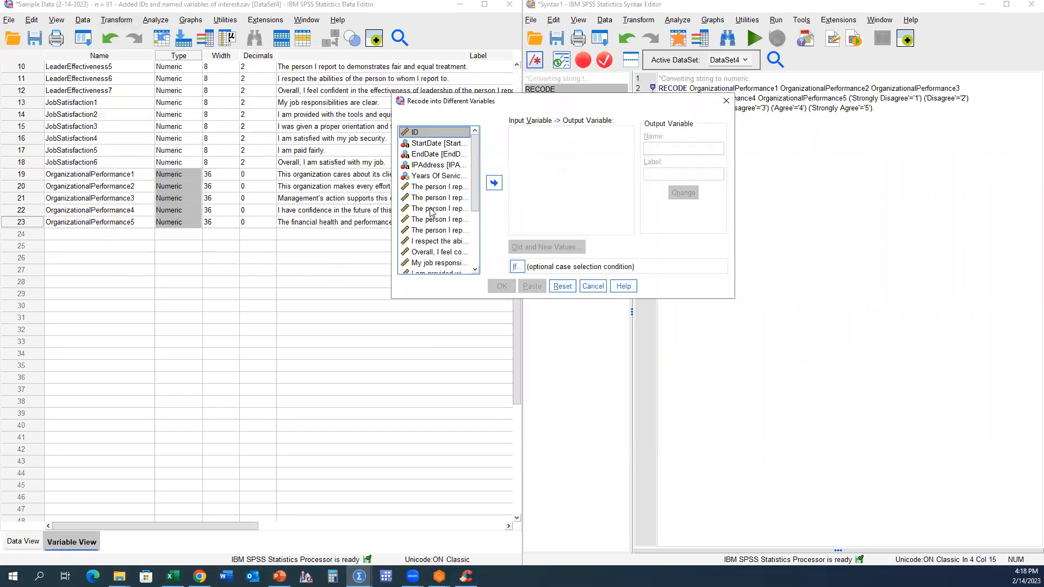
right_click(412, 212)
click(436, 222)
scroll(449, 208, down, 2)
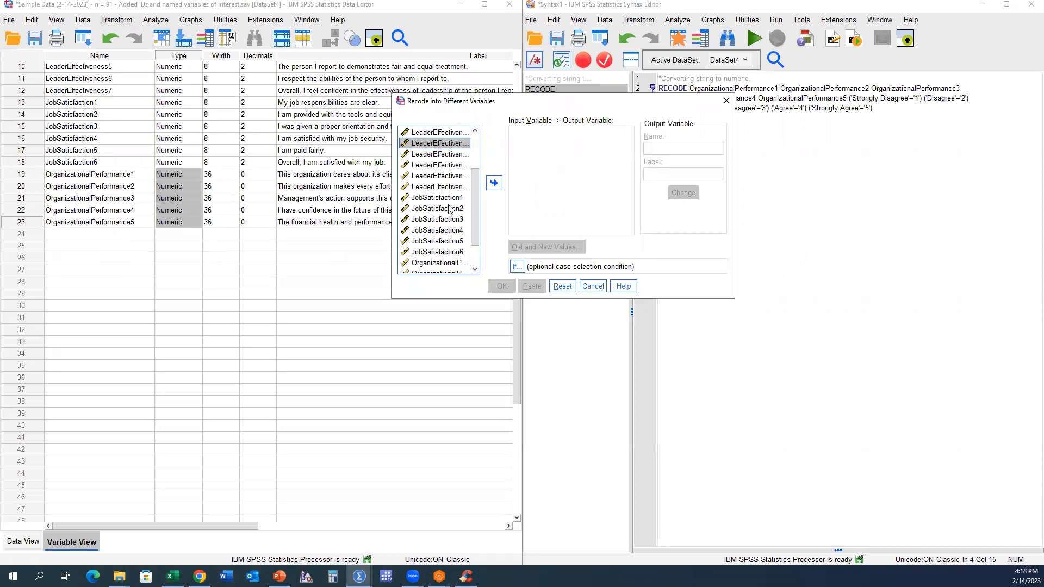
Step: Add JobSatisfaction2 as the variable to recode and assign it the output variable name JobSatisfaction2_Reversed
click(449, 208)
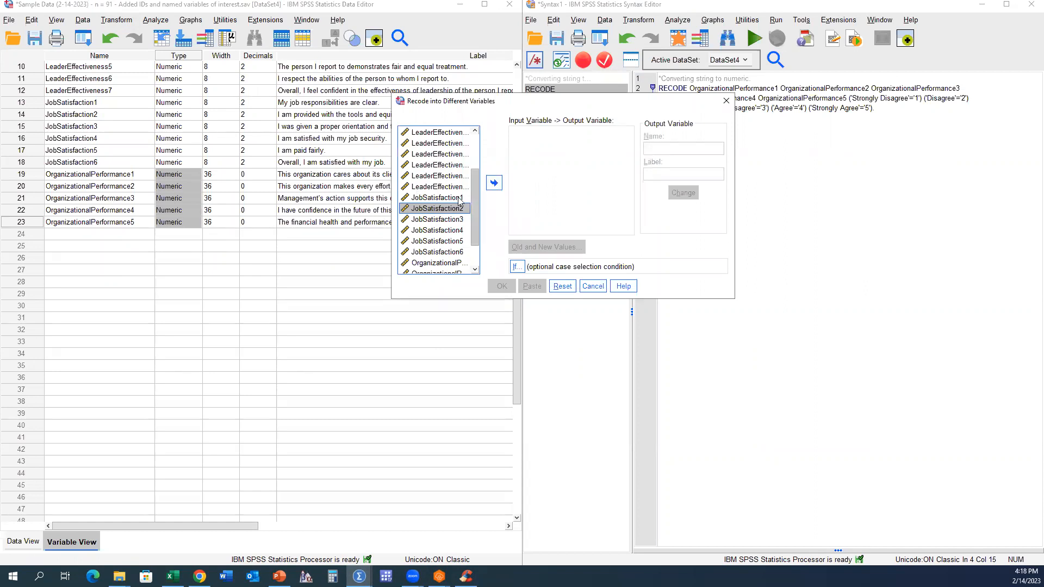
click(493, 184)
click(655, 148)
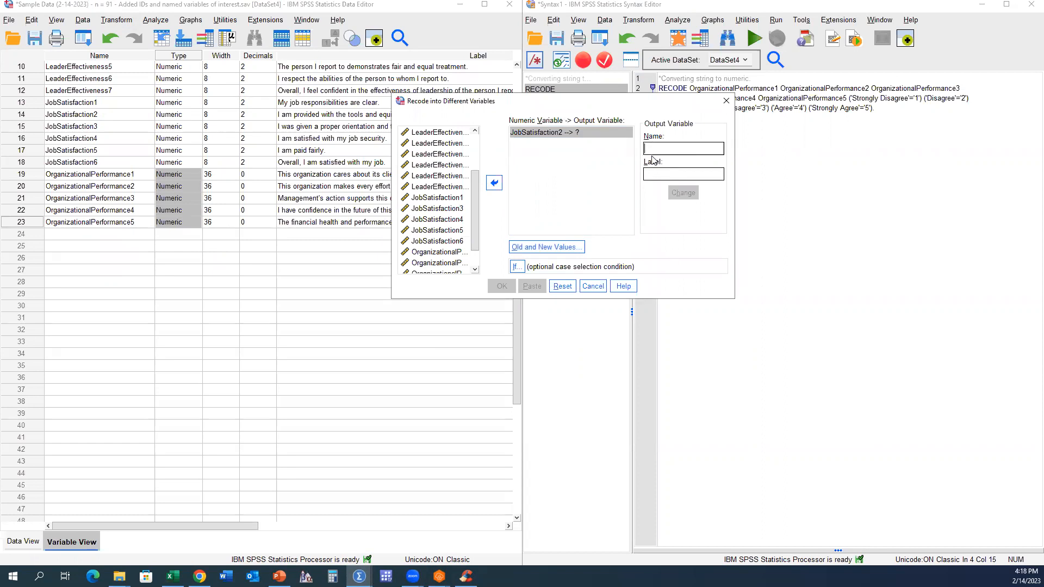
text(Job)
text(Satisfactio)
text(n2_Reversed)
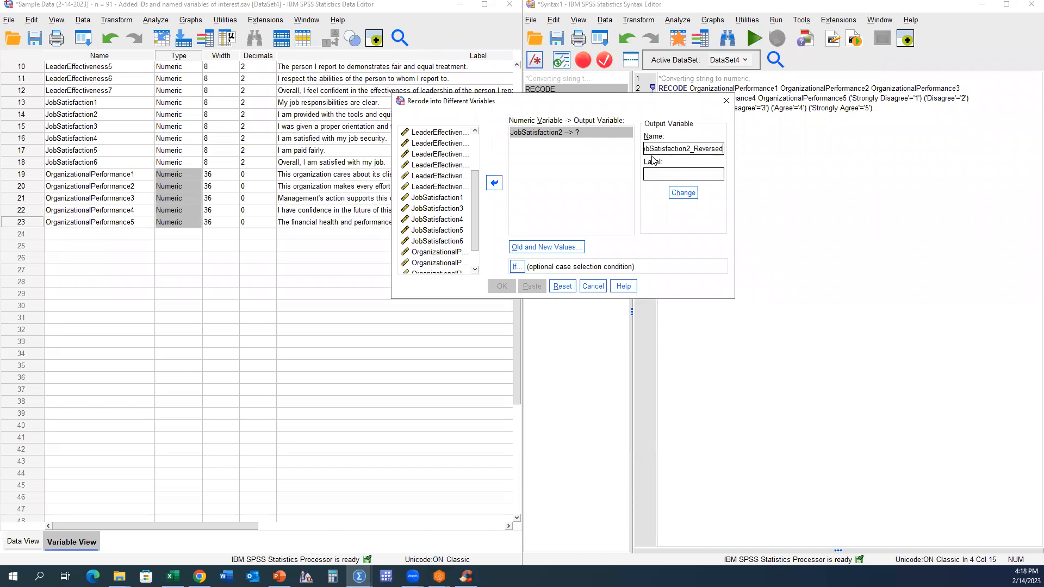
click(689, 193)
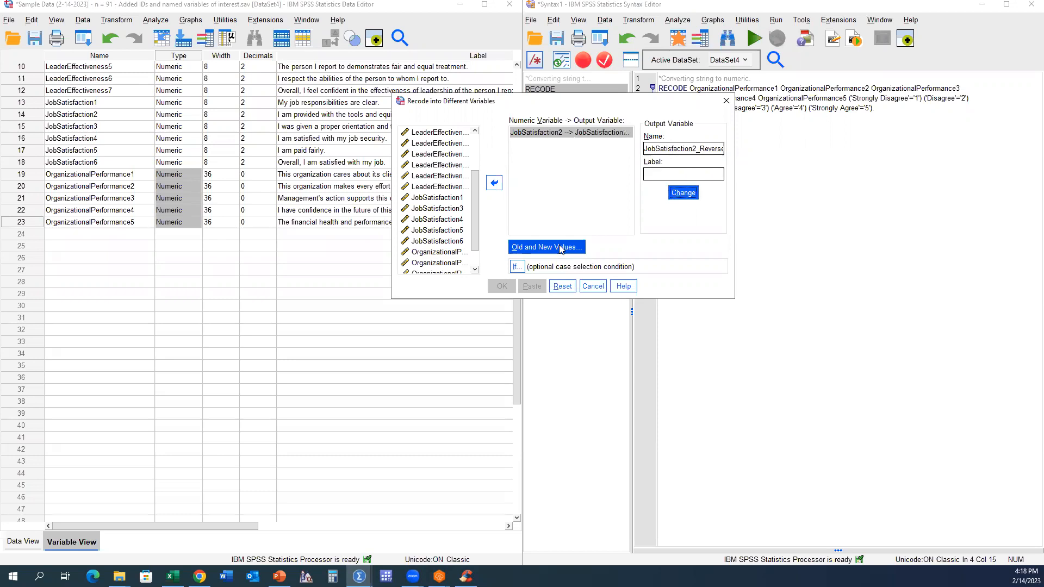
Step: Add the reverse-coding rules for JobSatisfaction2 turning the old value 1 into 5 and 2 into 4
click(561, 248)
text(1)
click(472, 180)
text(5)
click(438, 257)
text(2)
key(Tab)
text(4)
click(438, 258)
Step: Add the remaining reverse-coding rules, 3 into 3, 4 into 2 and 5 into 1, and accept the rule list
text(3)
key(Tab)
text(3)
click(439, 258)
text(42)
click(438, 257)
text(5)
key(Tab)
text(1)
click(438, 258)
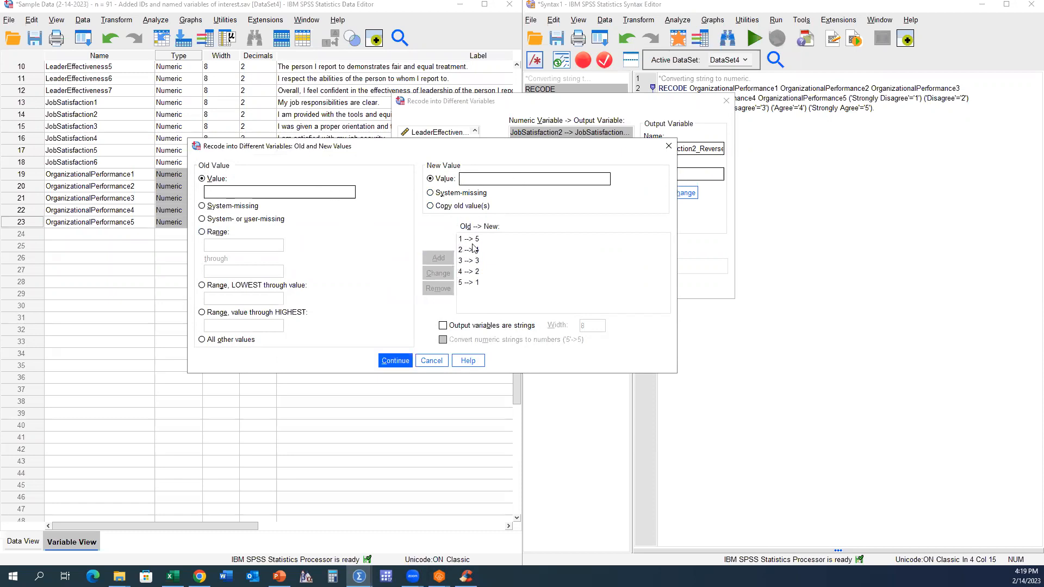
click(397, 360)
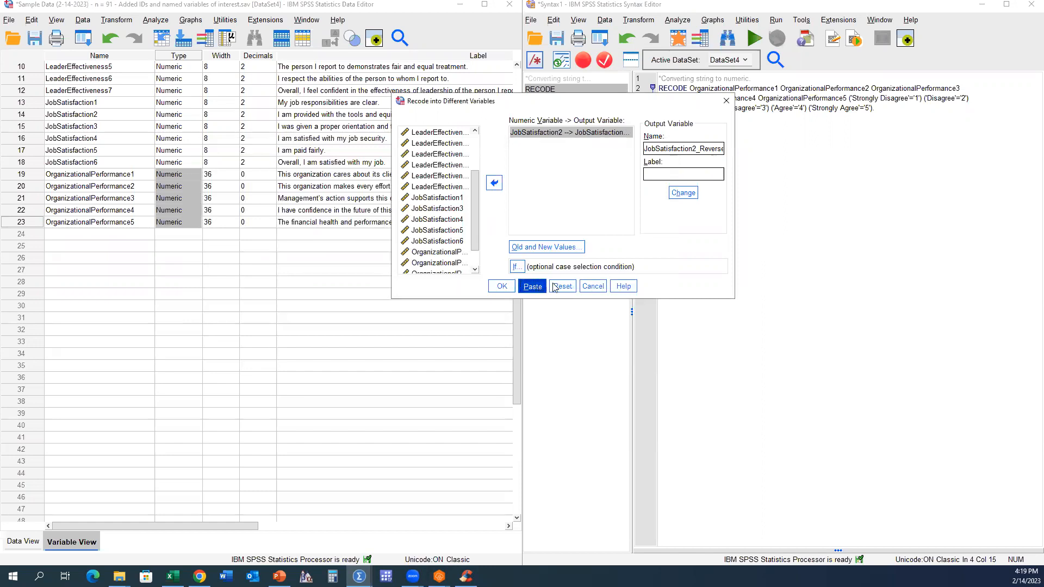
Step: Paste the JobSatisfaction2 reverse-coding recode as syntax and run its RECODE and EXECUTE lines
click(532, 286)
drag(693, 147, 657, 137)
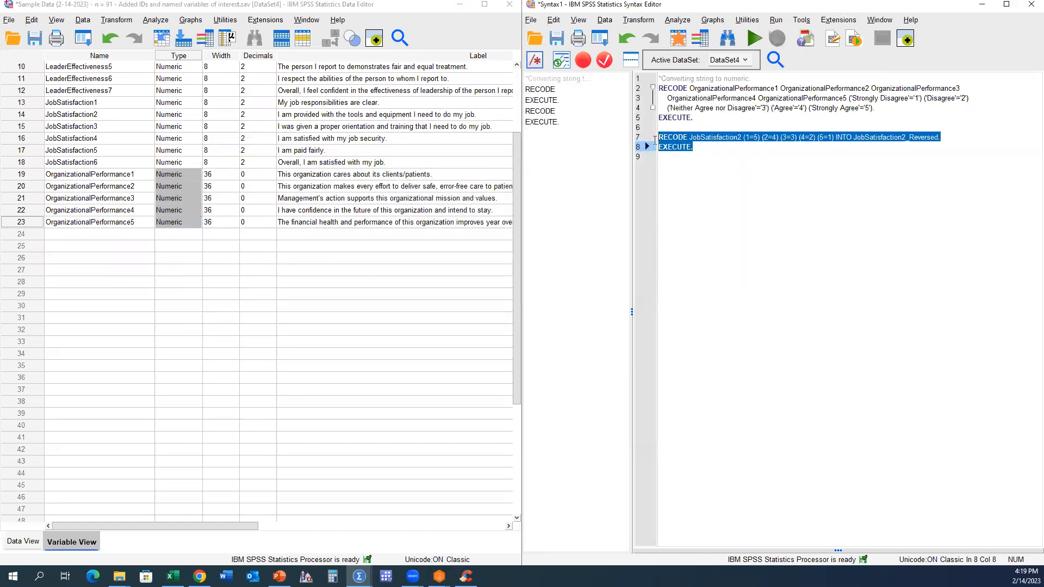
click(755, 38)
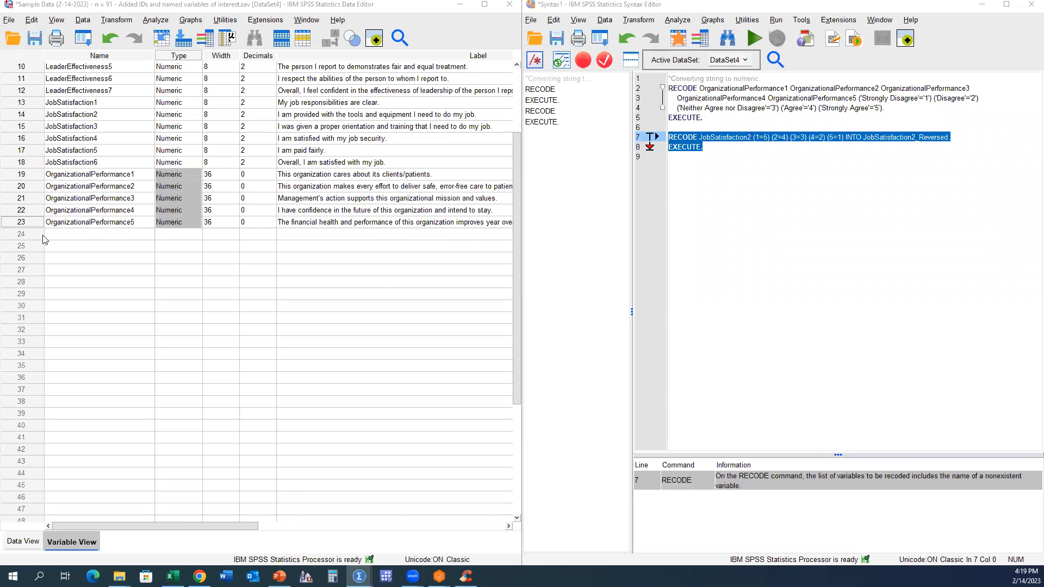
Step: Delete the JobSatisfaction2 RECODE and EXECUTE lines from the syntax file and minimize the Syntax Editor window
click(846, 125)
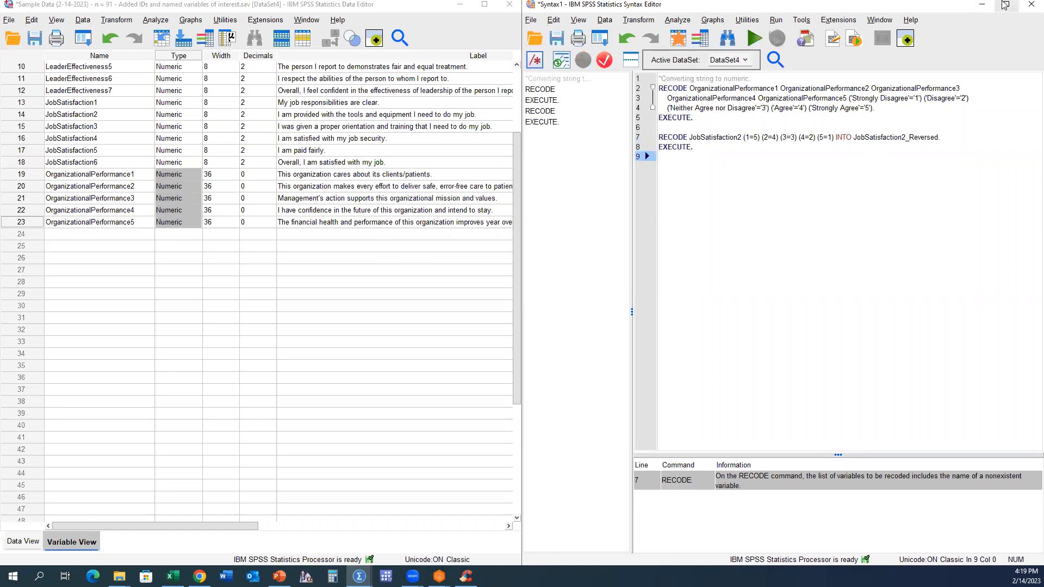
click(981, 5)
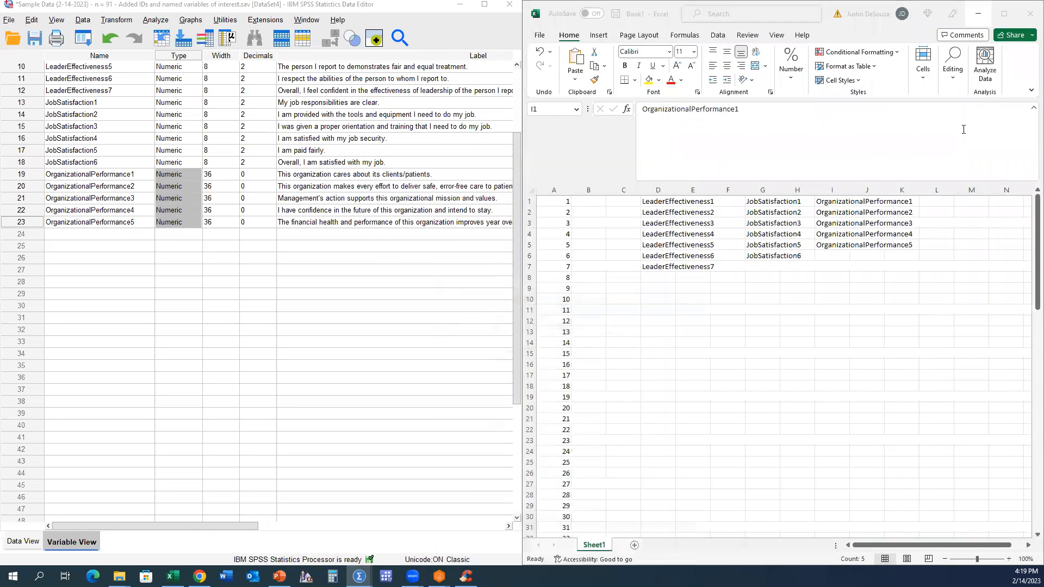
mouse_move(358, 576)
click(346, 531)
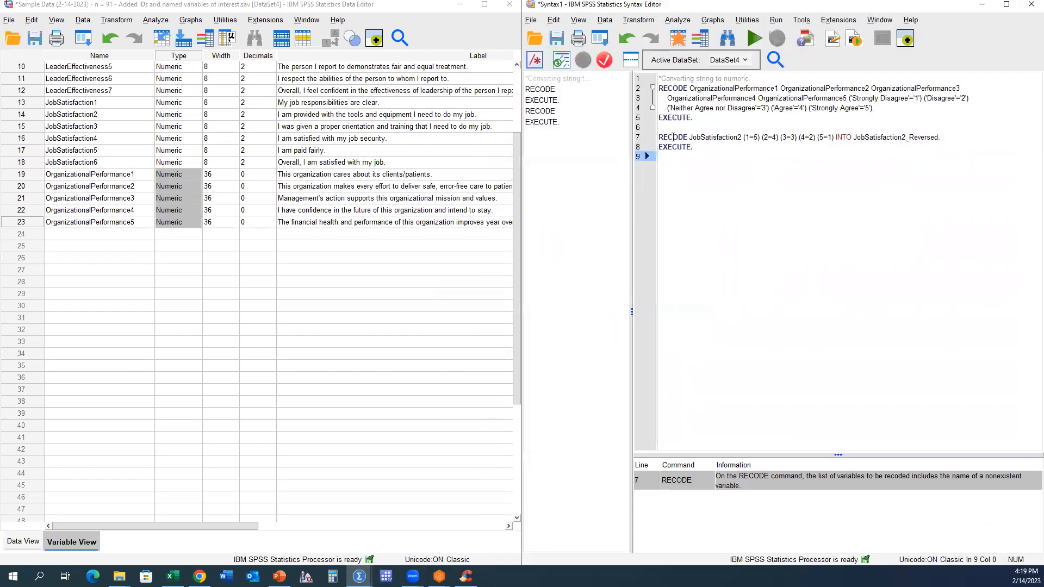
key(shift+Up)
key(shift+Up)
key(Delete)
click(980, 5)
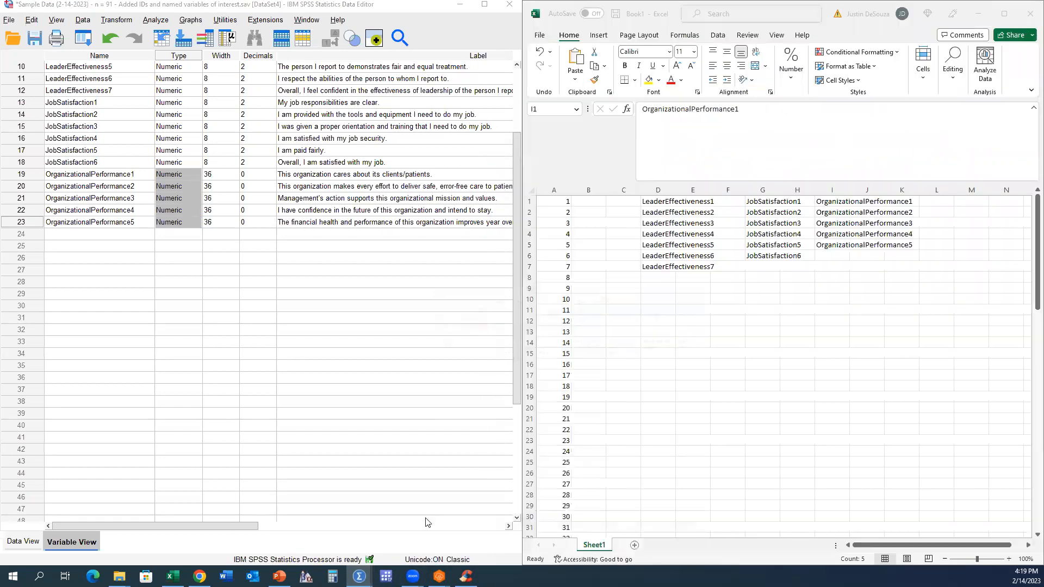
Step: Save the dataset as a new file named Sample Data (2-14-2023) - n = 91 string to numeric for organizational per
click(10, 20)
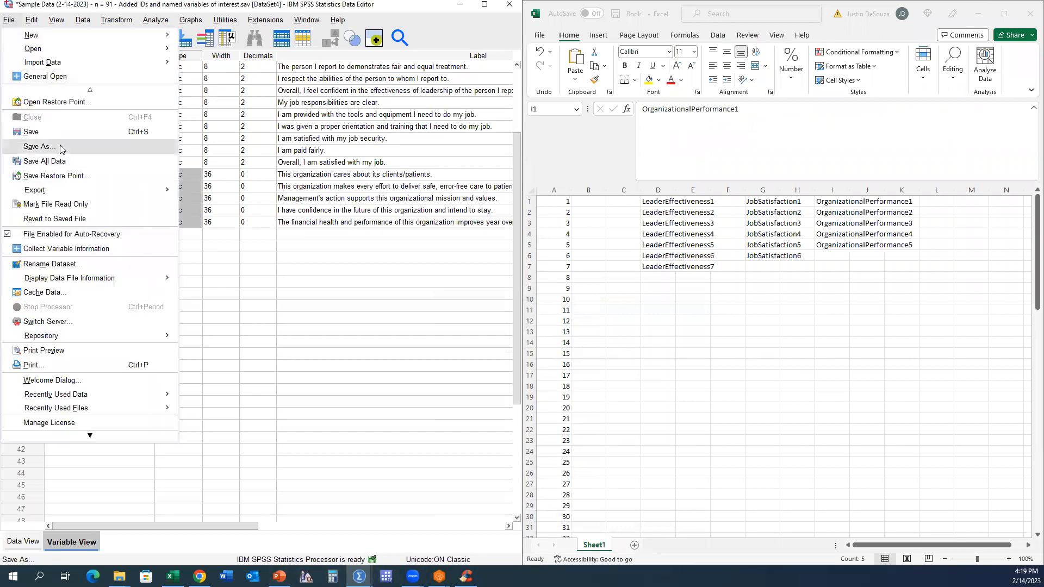
click(61, 147)
drag(677, 234, 803, 230)
key(BackSpace)
key(BackSpace)
key(BackSpace)
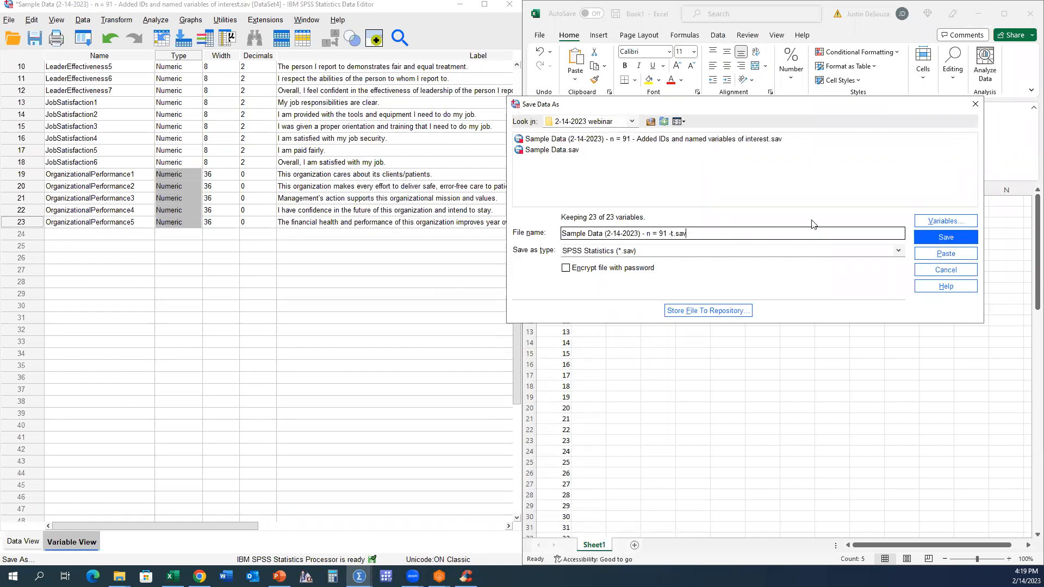
text(string to numeric for organizational per)
key(Return)
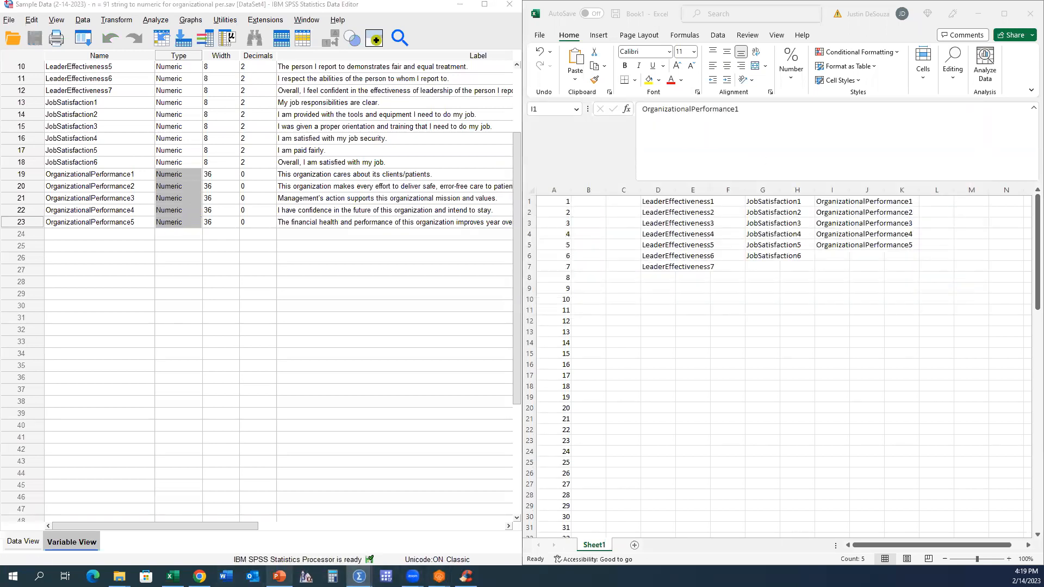
Step: Switch to the PowerPoint presentation, show the Replace Missing Responses slide and highlight its text on replacing missing cases with the average
click(279, 576)
click(98, 472)
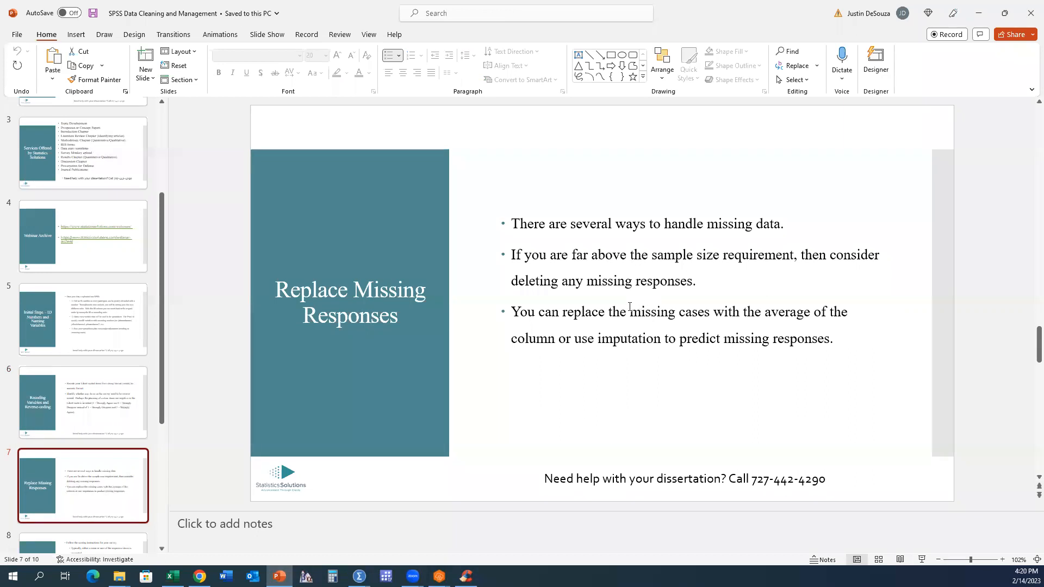
drag(535, 313, 841, 311)
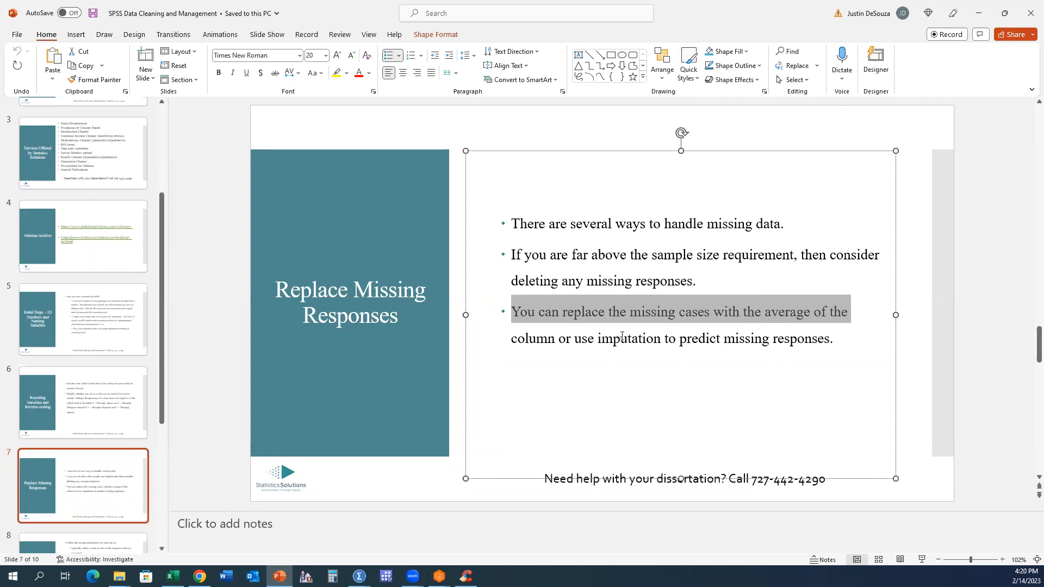
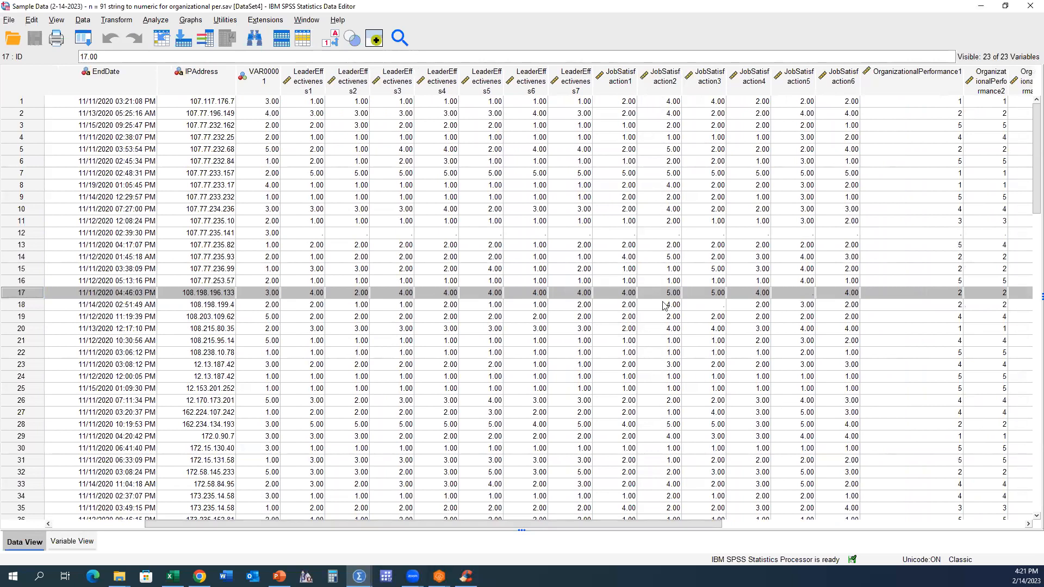
Step: Examine case 12 across all survey items and scan the remaining cases for missing responses
click(32, 233)
drag(60, 526, 177, 522)
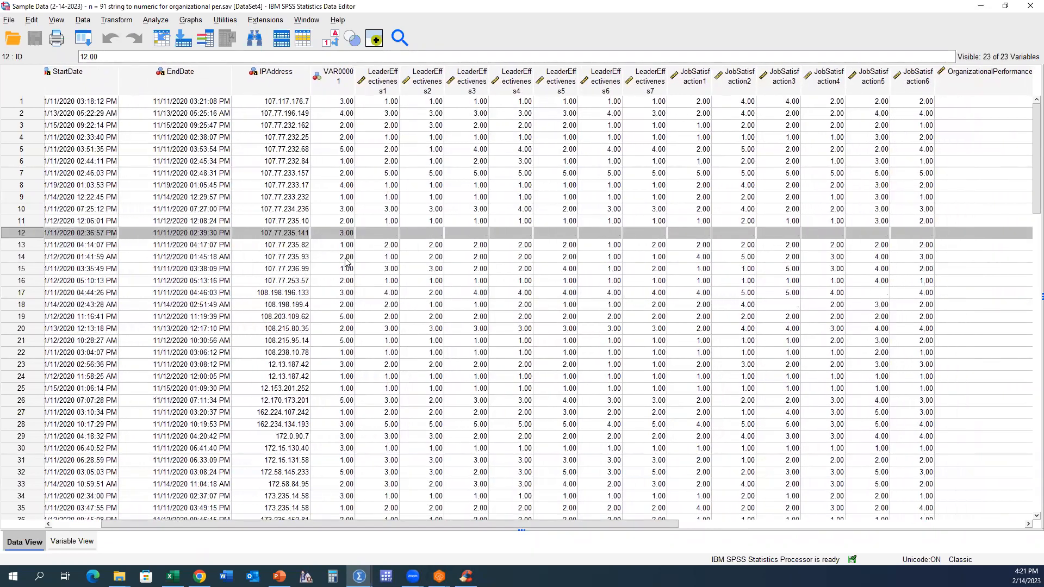
scroll(806, 220, down, 15)
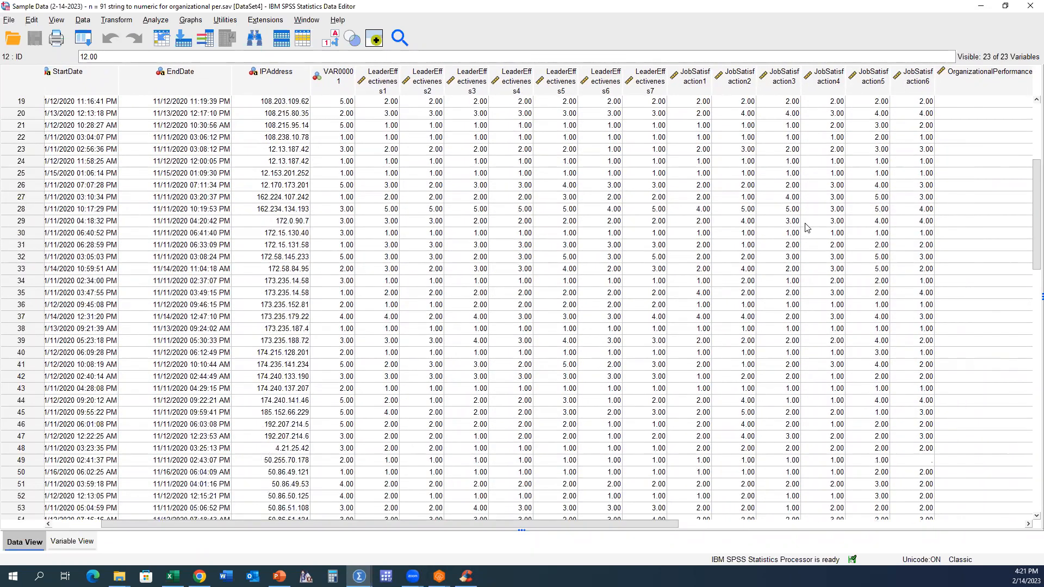
scroll(799, 215, up, 15)
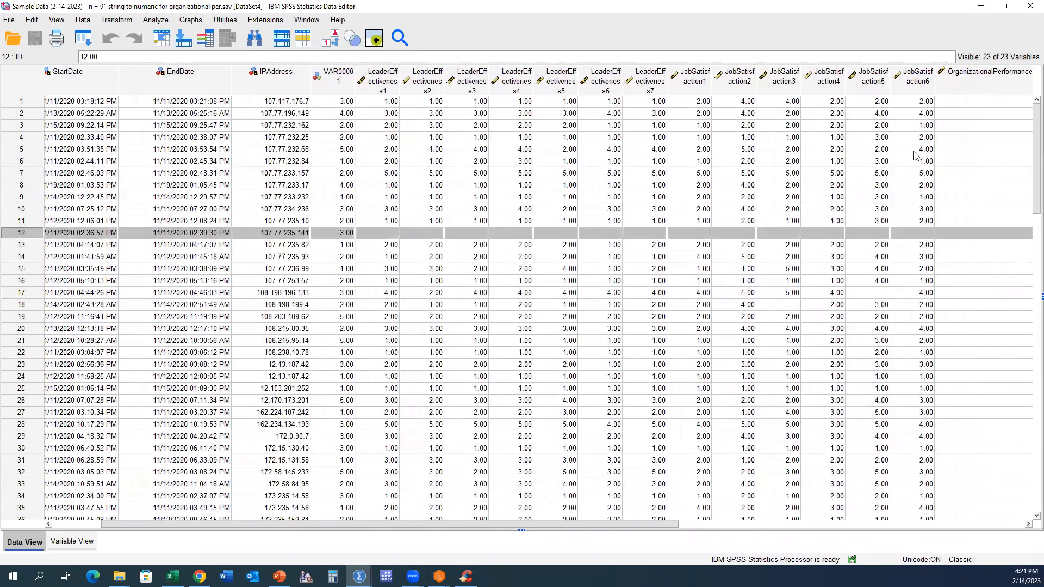
drag(300, 524, 344, 524)
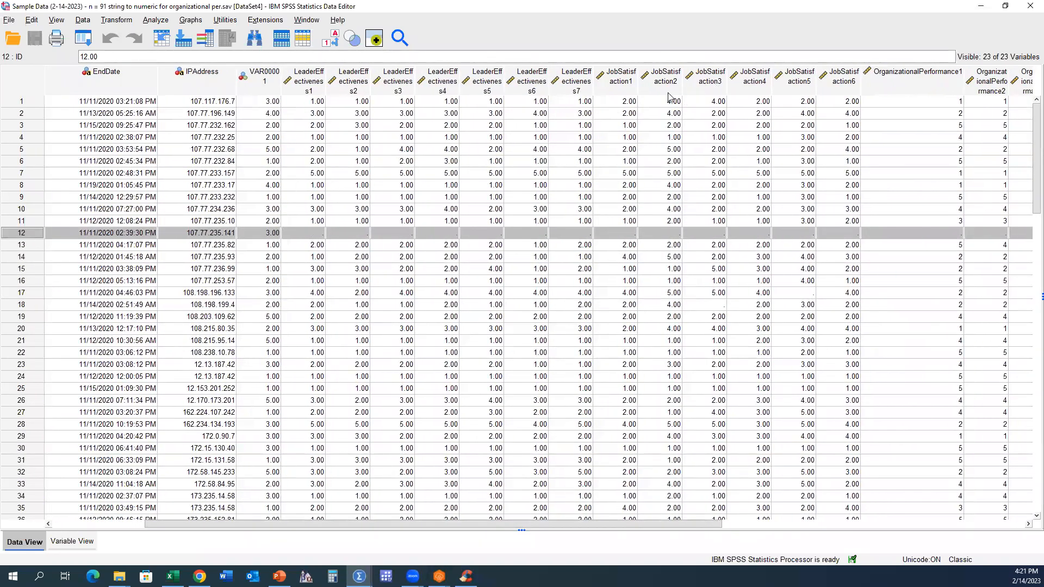
Step: Try to sort the cases in ascending order by JobSatisfaction3 and by JobSatisfaction2
right_click(707, 82)
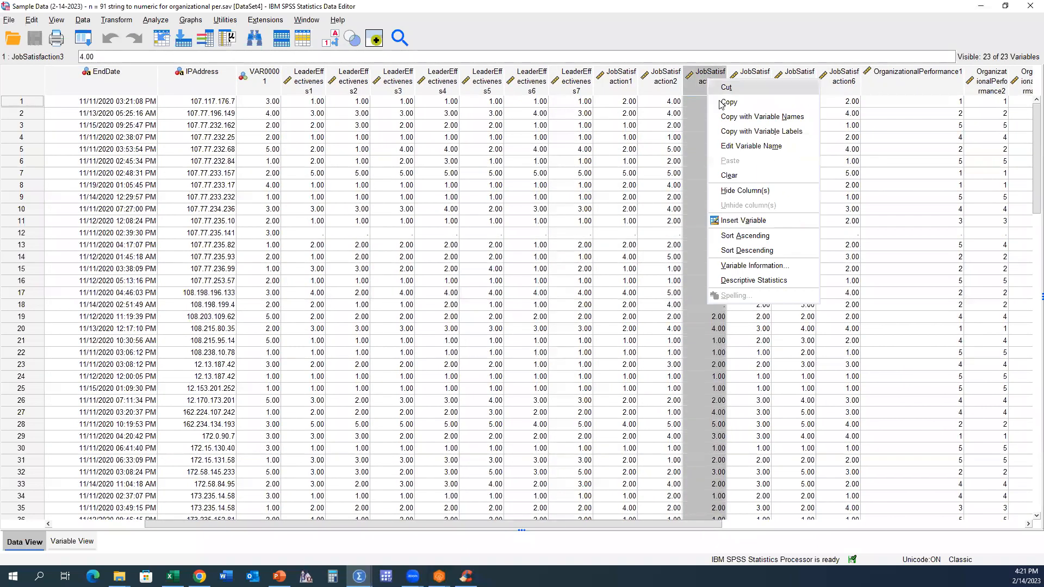
click(741, 240)
scroll(718, 154, down, 1)
scroll(725, 162, up, 1)
right_click(665, 95)
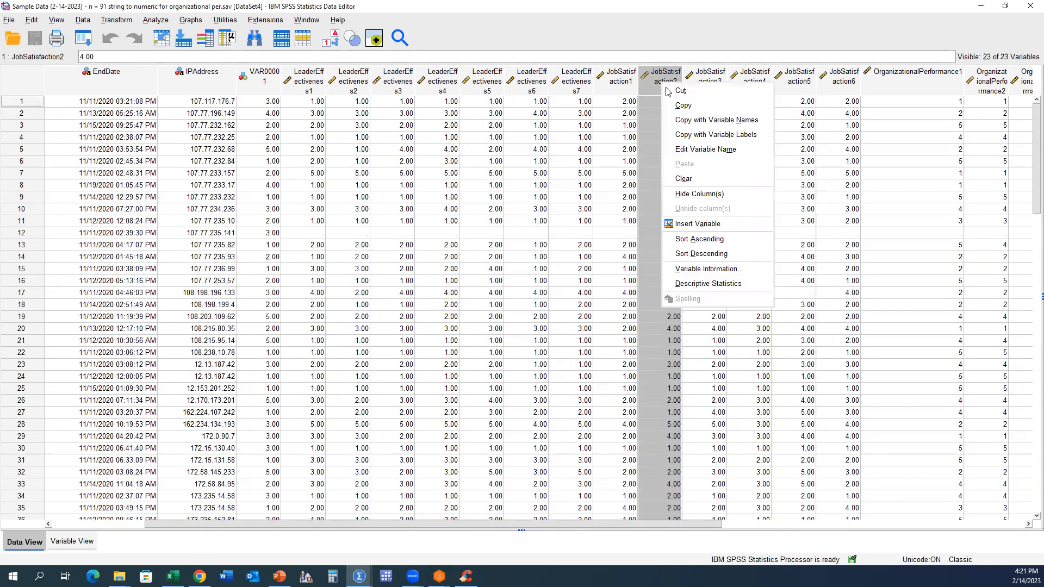
click(693, 246)
scroll(699, 195, down, 5)
scroll(705, 193, up, 5)
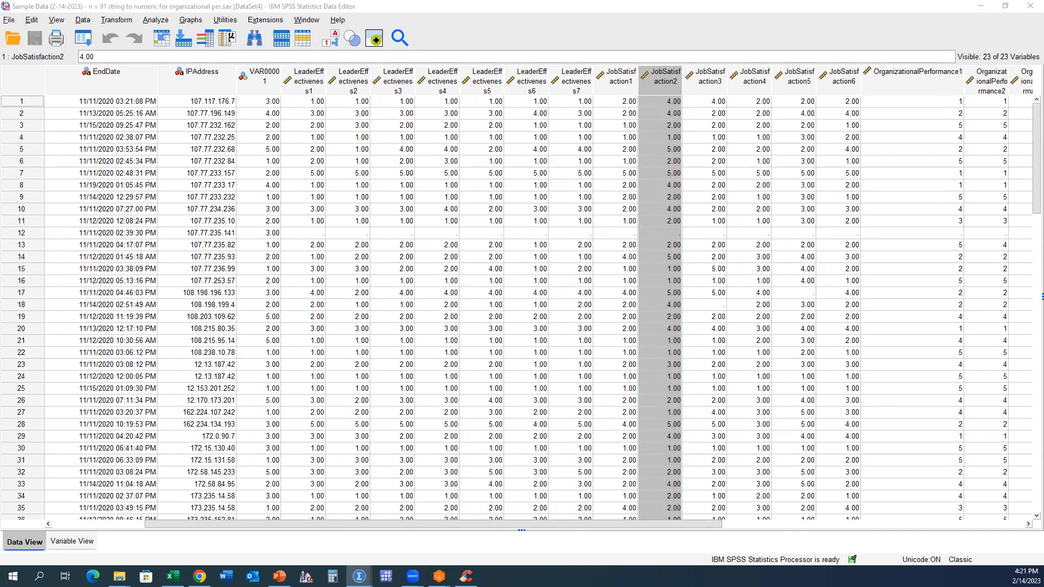
Step: Sort the cases in ascending order by OrganizationalPerformance3 and highlight the blank item responses in the first five rows
click(62, 544)
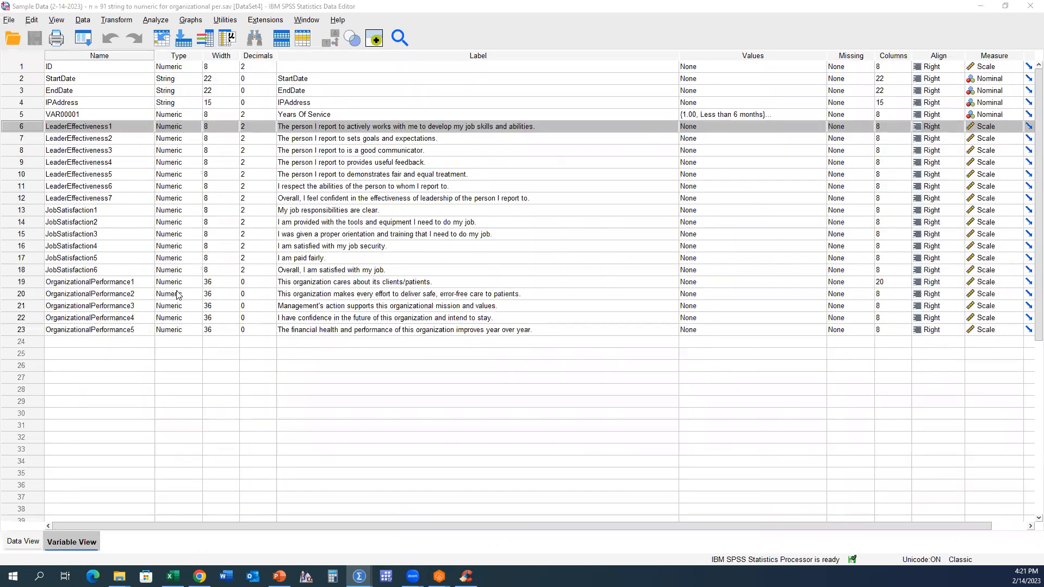
double_click(31, 221)
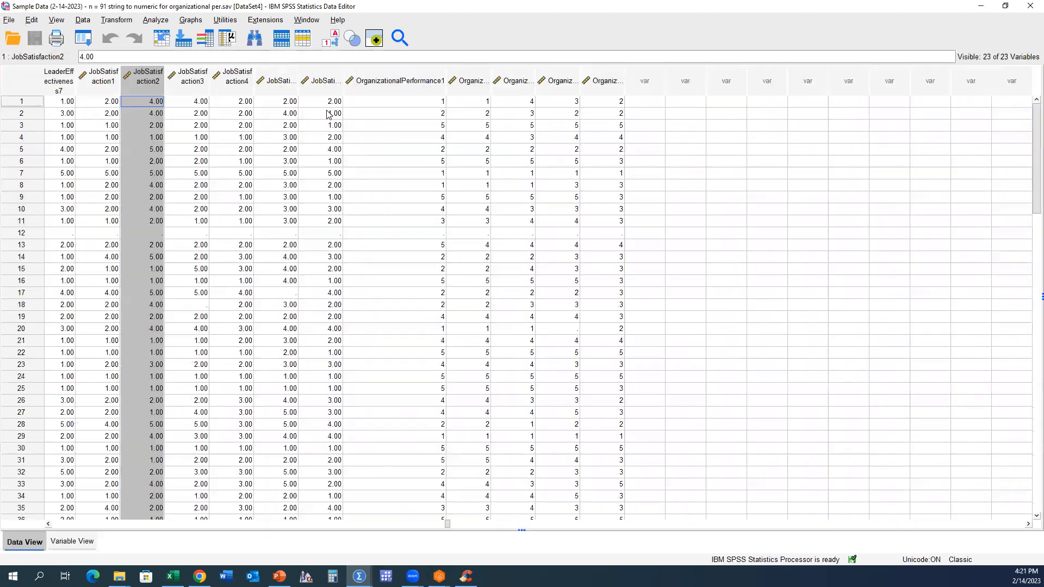
right_click(511, 81)
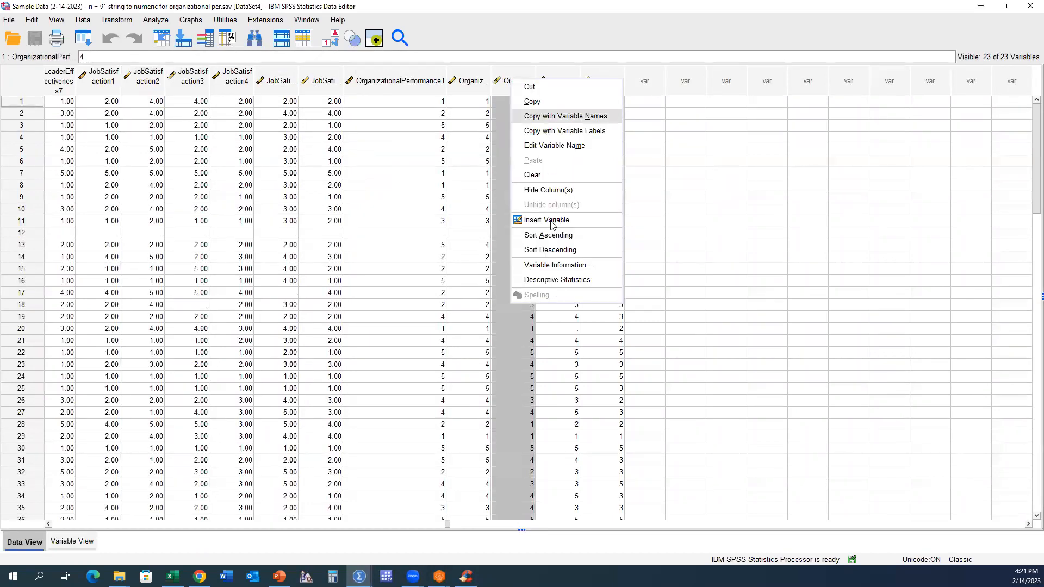
click(543, 222)
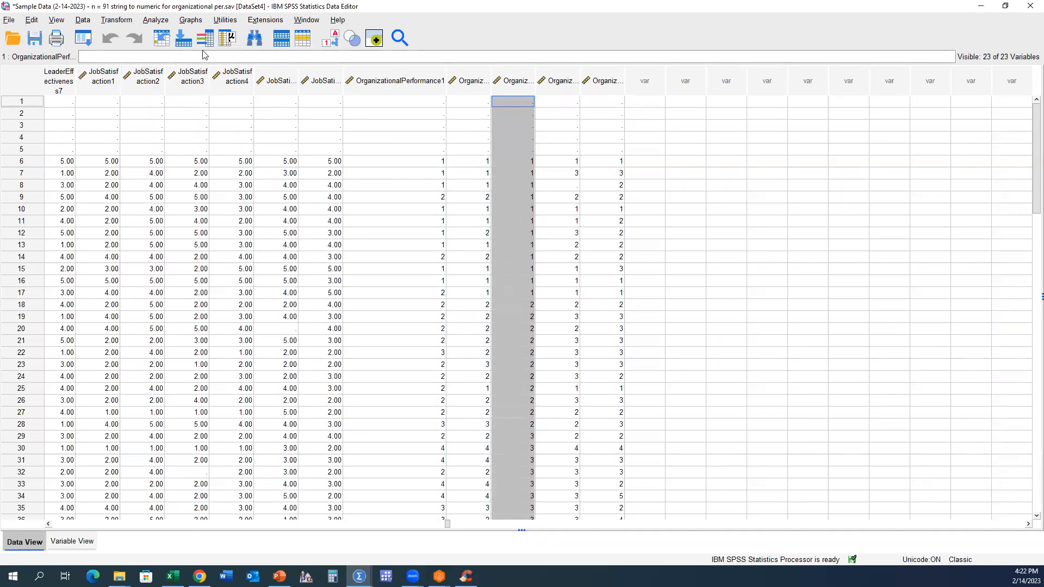
click(506, 197)
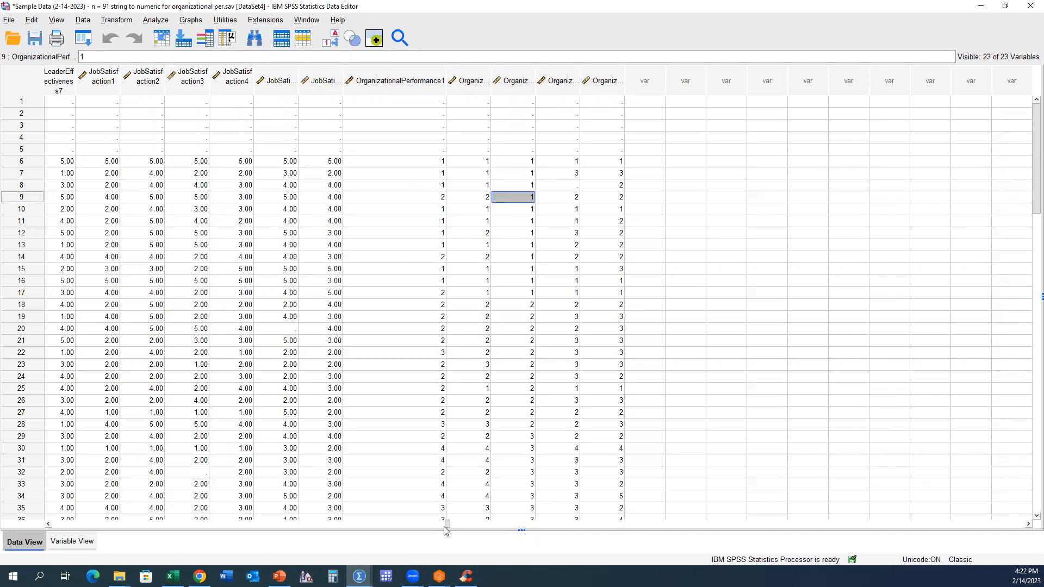
drag(445, 525, 435, 525)
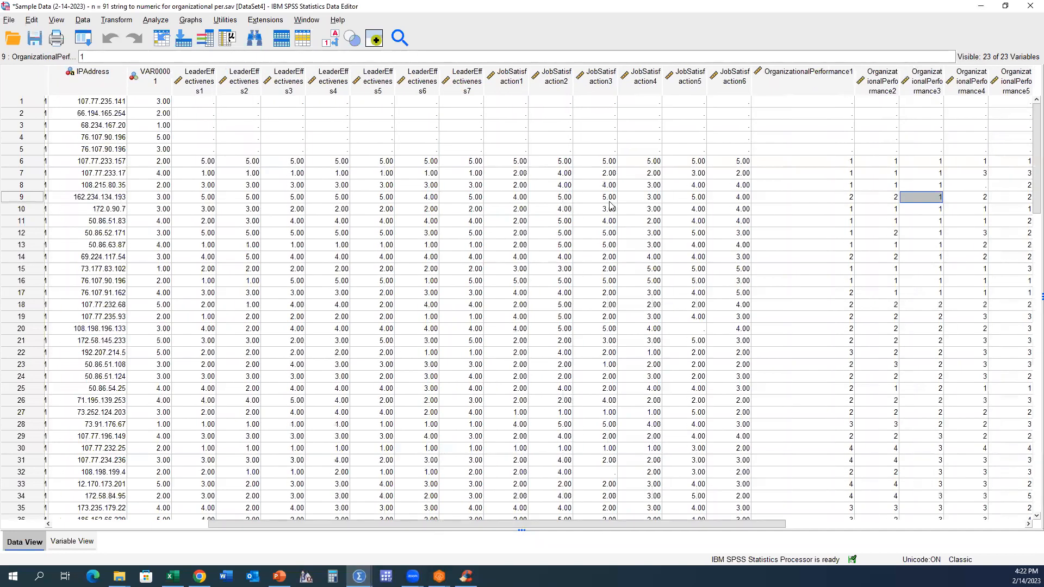
drag(212, 104, 1019, 151)
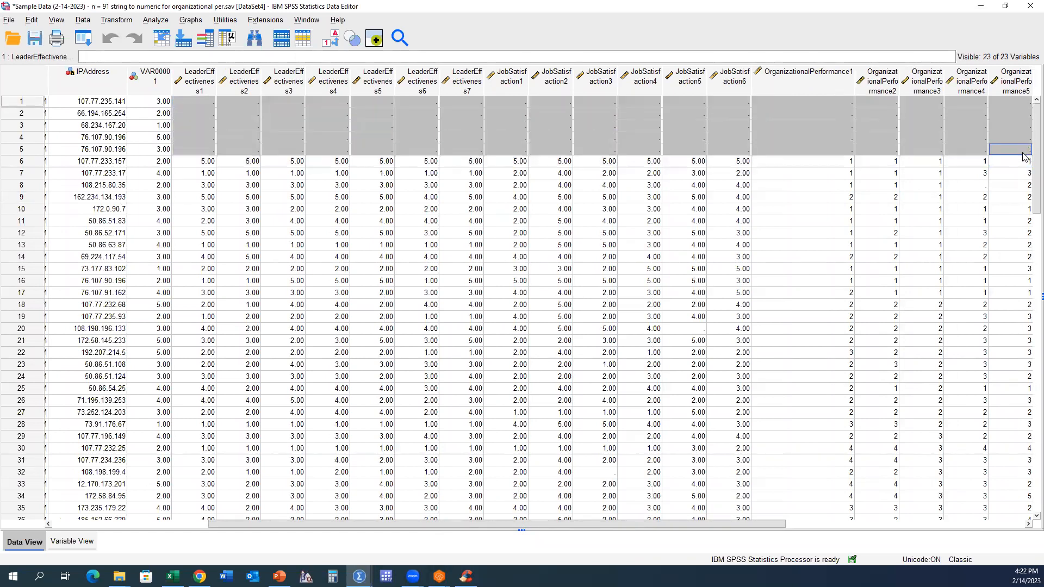
Step: Remove the first five cases, which have no responses to any survey item, from the dataset
click(26, 149)
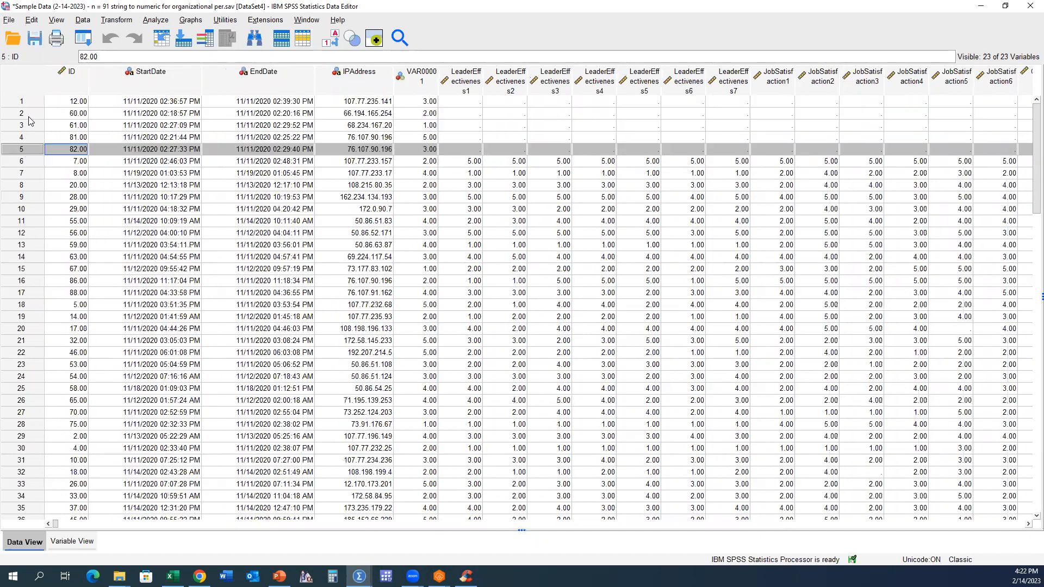
shift+click(26, 103)
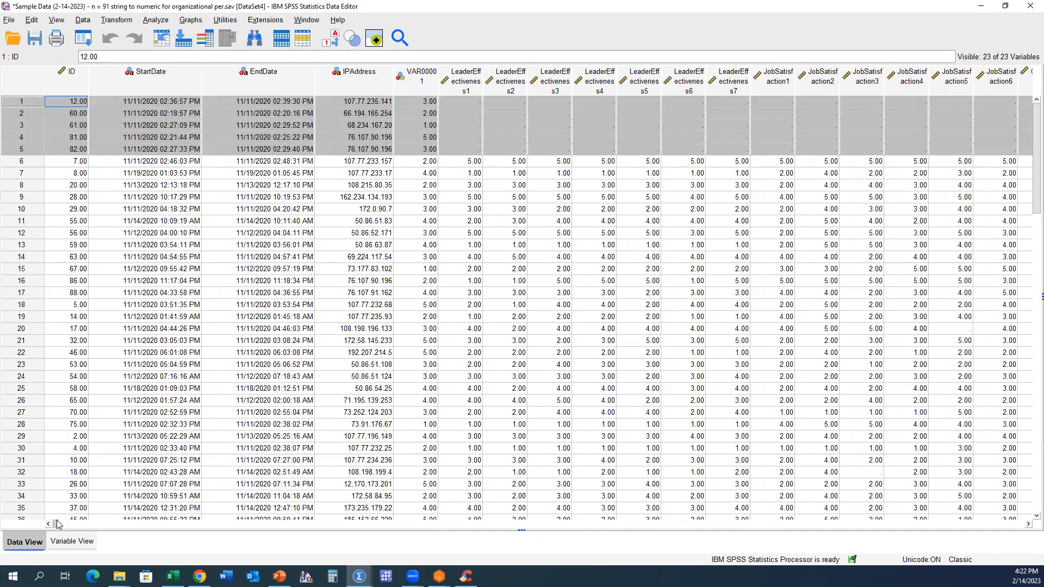
drag(263, 539, 4, 461)
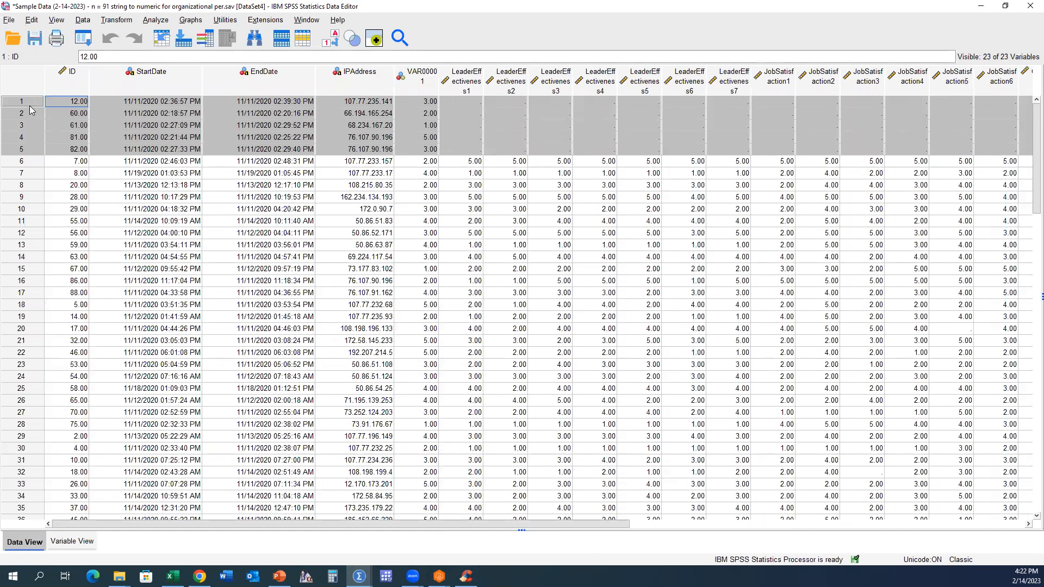
click(63, 110)
drag(23, 100, 31, 147)
right_click(23, 125)
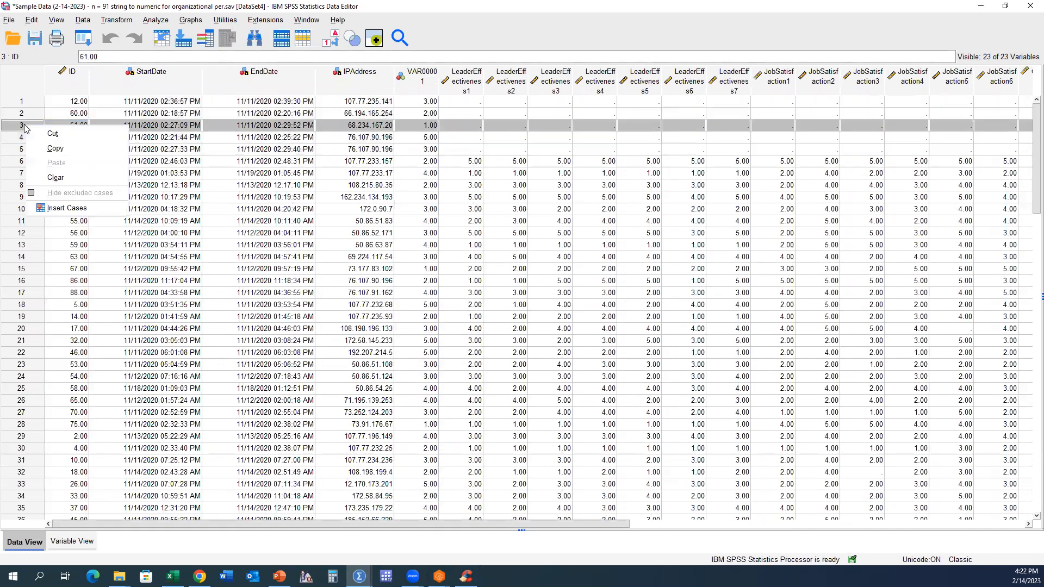
click(23, 103)
shift+click(29, 149)
right_click(30, 150)
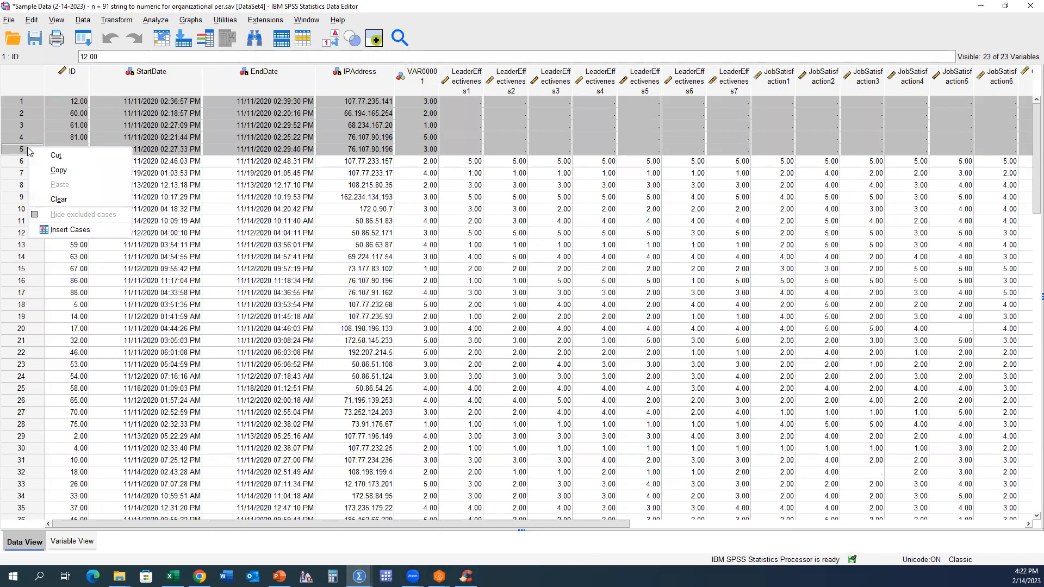
click(59, 200)
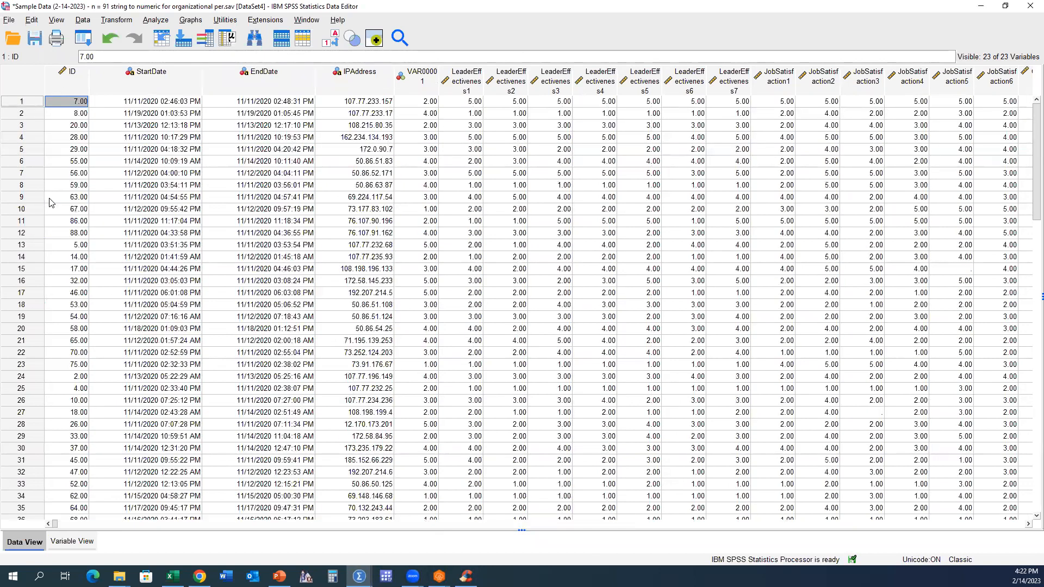
Step: Save the dataset as a new file named "Sample Data (2-14-2023) - n = 86 removed non-responses"
click(9, 21)
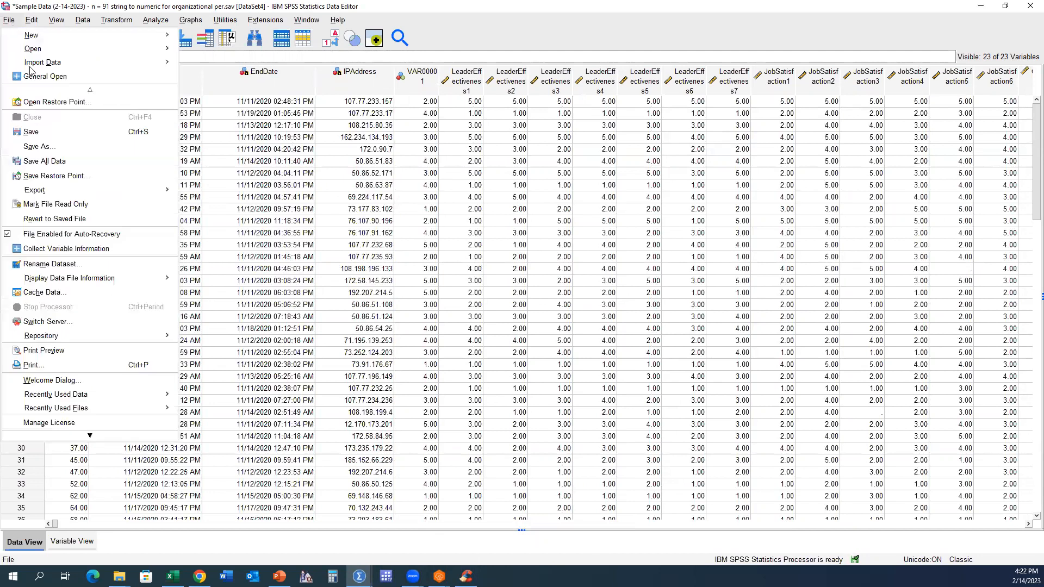
click(47, 147)
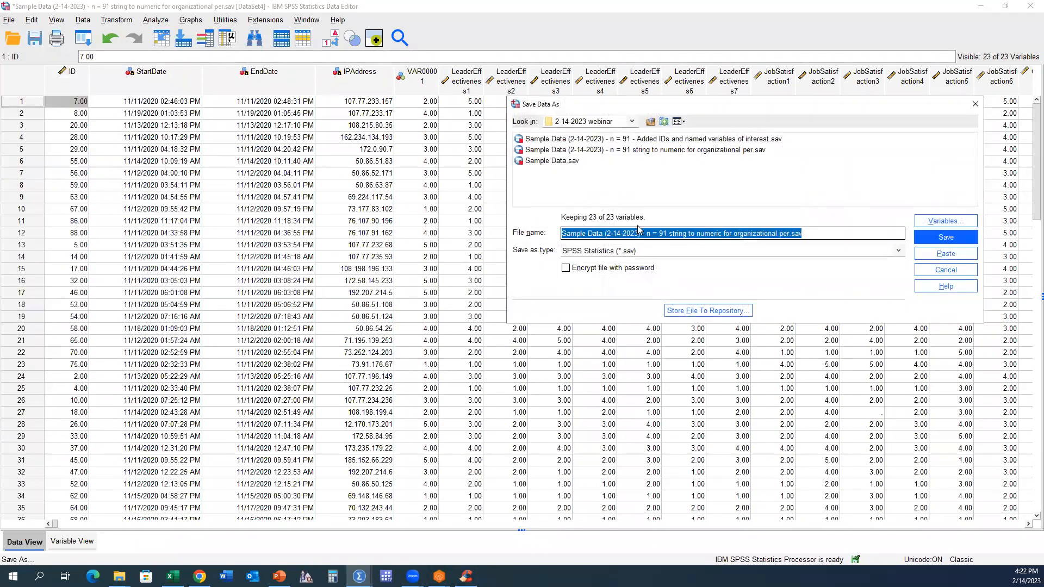
click(658, 233)
key(Delete)
key(Delete)
text(86)
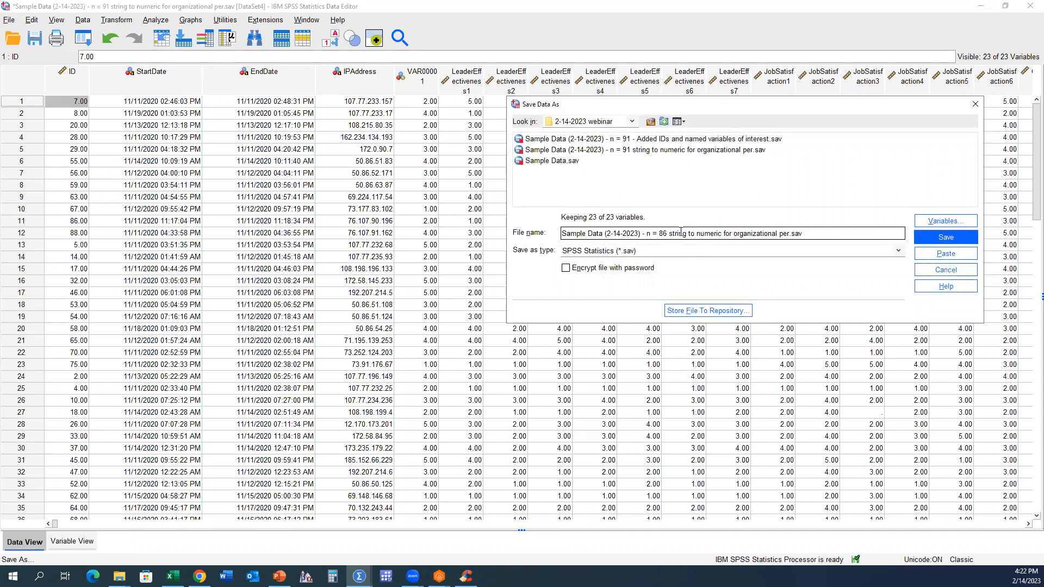
drag(668, 233, 897, 235)
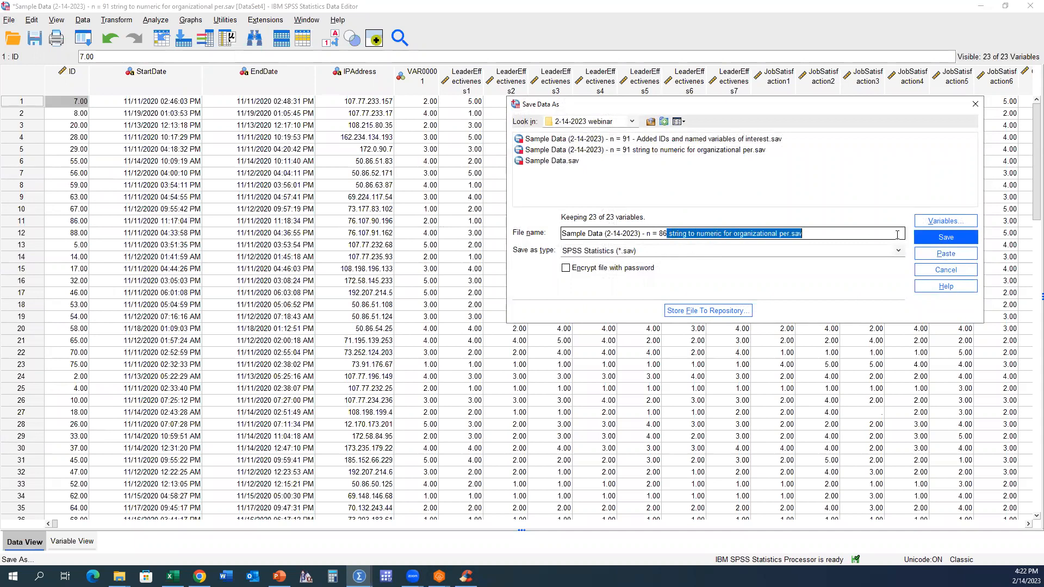
text(remvoe)
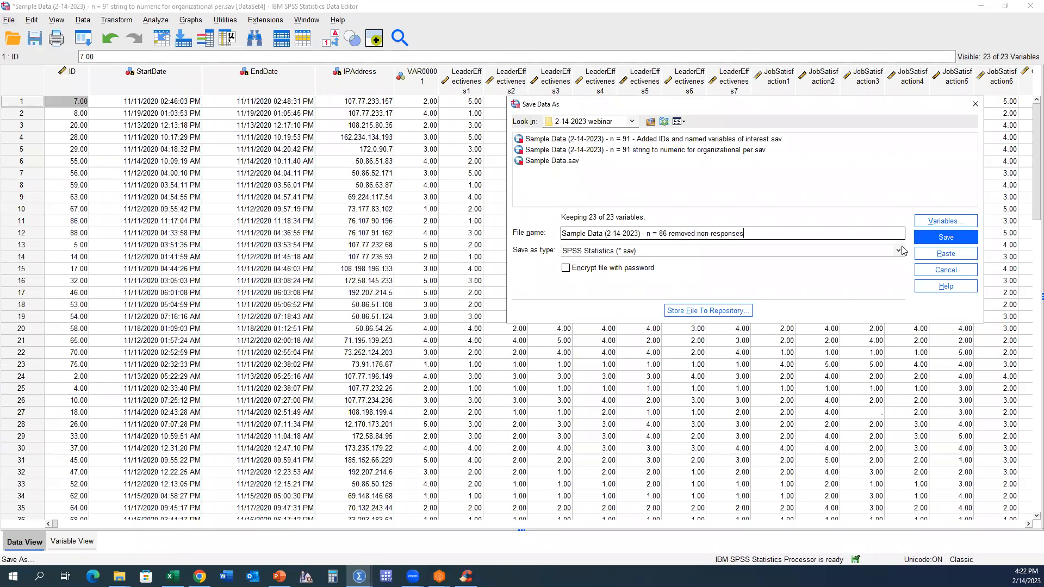
key(Return)
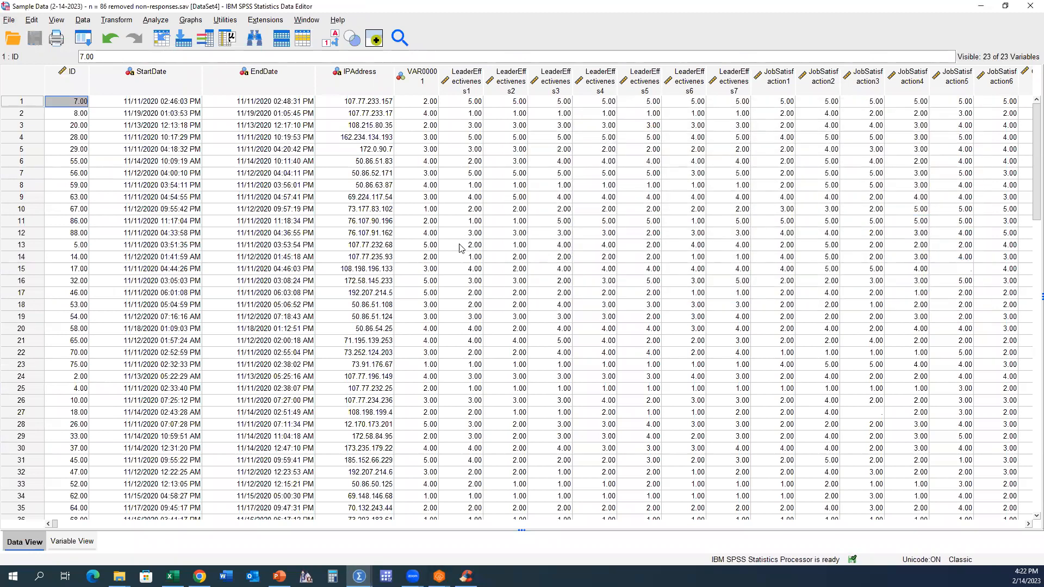
Step: Examine the remaining cases for isolated missing responses, including case 15's JobSatisfaction5 and case 27's JobSatisfaction3
scroll(459, 248, down, 15)
scroll(472, 270, up, 15)
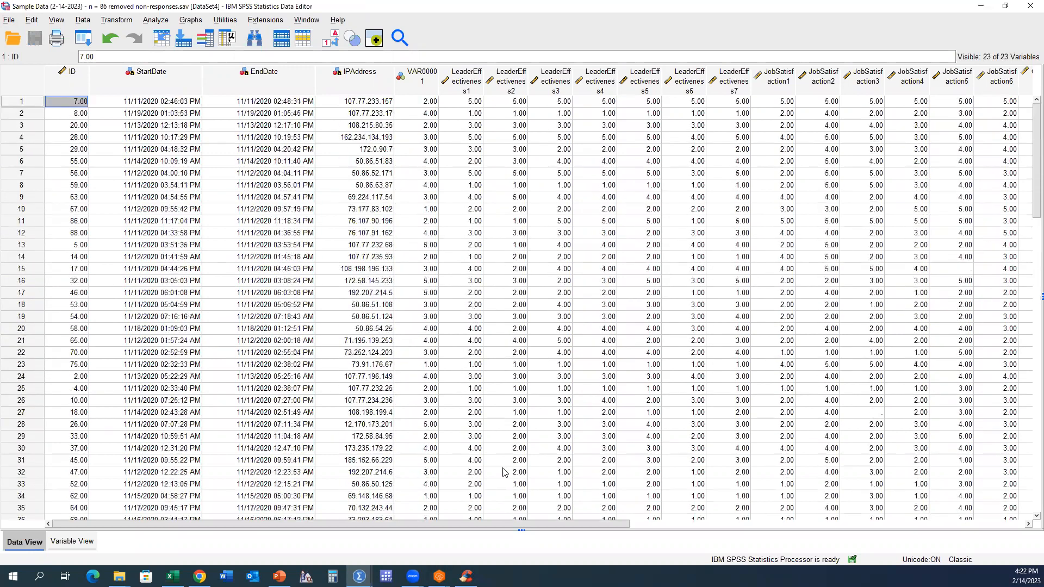
drag(624, 521, 739, 314)
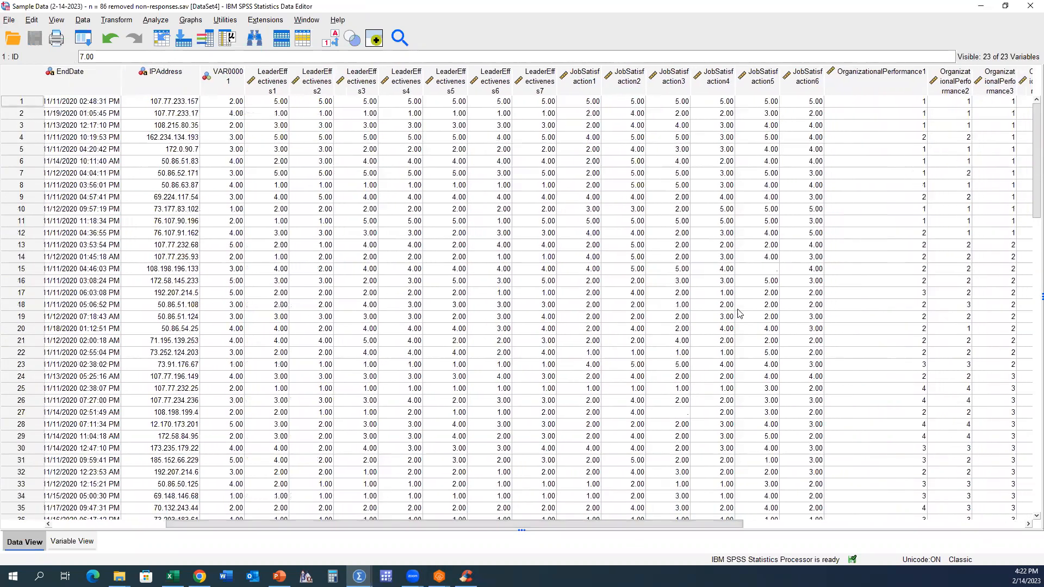
click(768, 269)
click(681, 414)
scroll(744, 302, down, 6)
scroll(743, 303, up, 6)
click(755, 271)
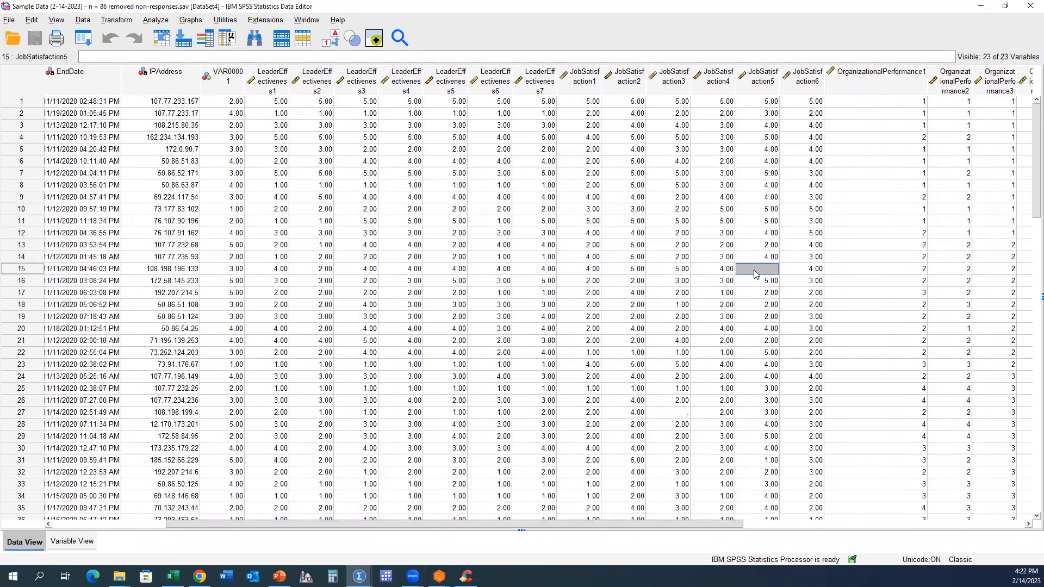
scroll(755, 273, down, 20)
scroll(754, 285, up, 3)
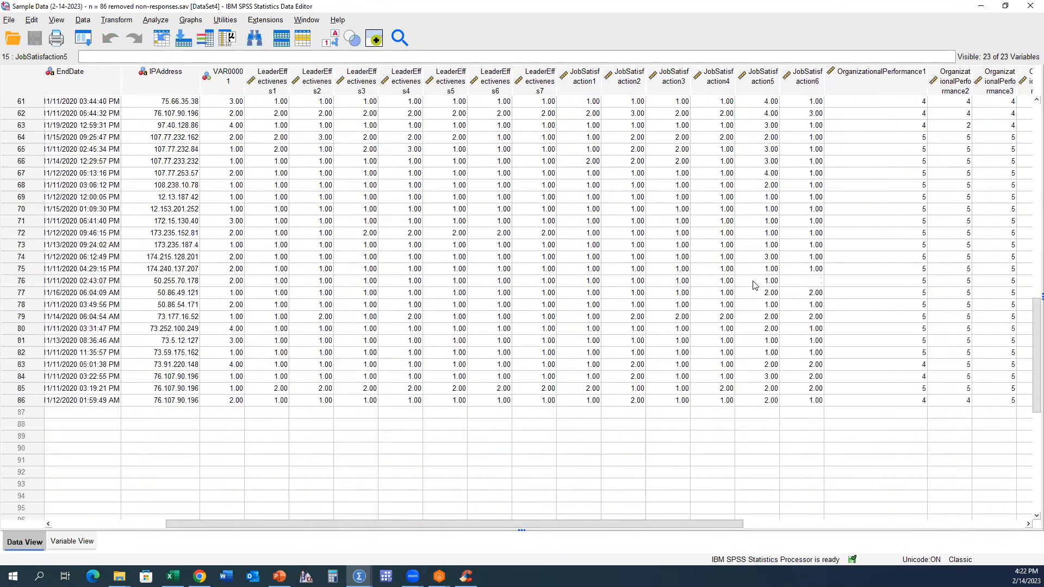
scroll(772, 288, up, 17)
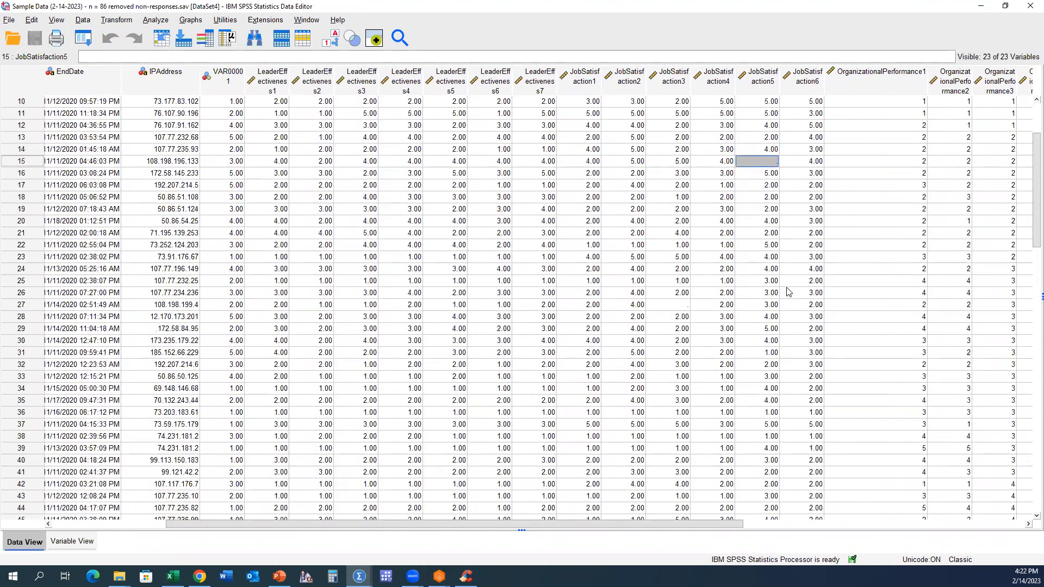
scroll(788, 292, up, 3)
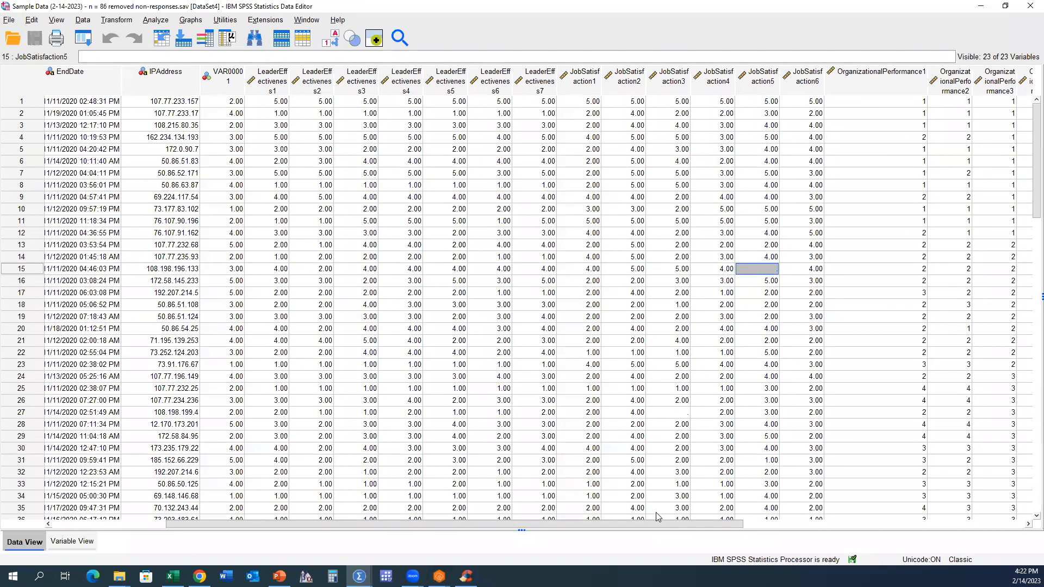
click(669, 415)
Step: Start Replace Missing Values and highlight all survey items from LeaderEffectiveness1 to OrganizationalPerformance5 as the source variables
click(122, 23)
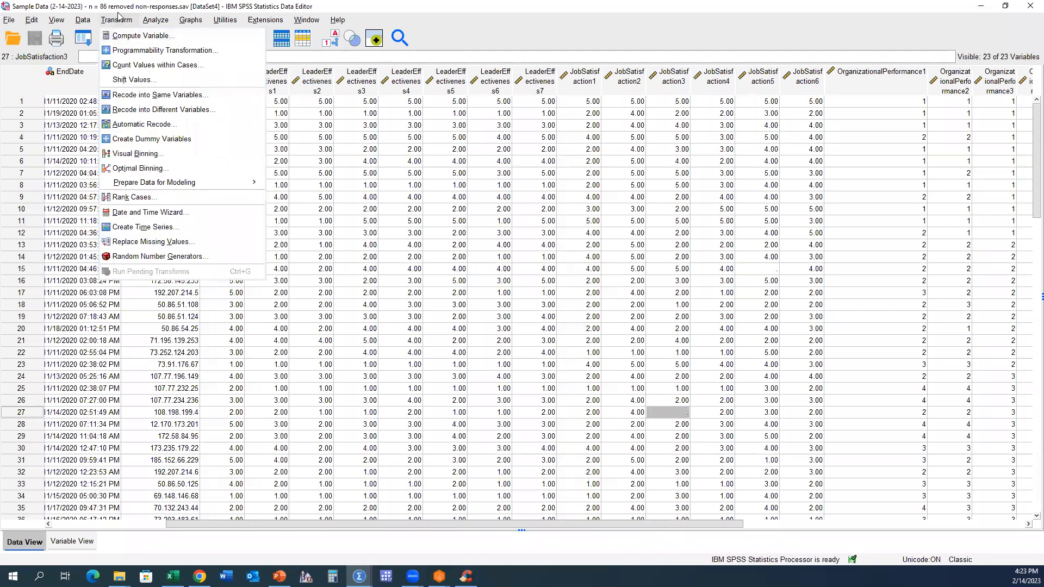
click(149, 242)
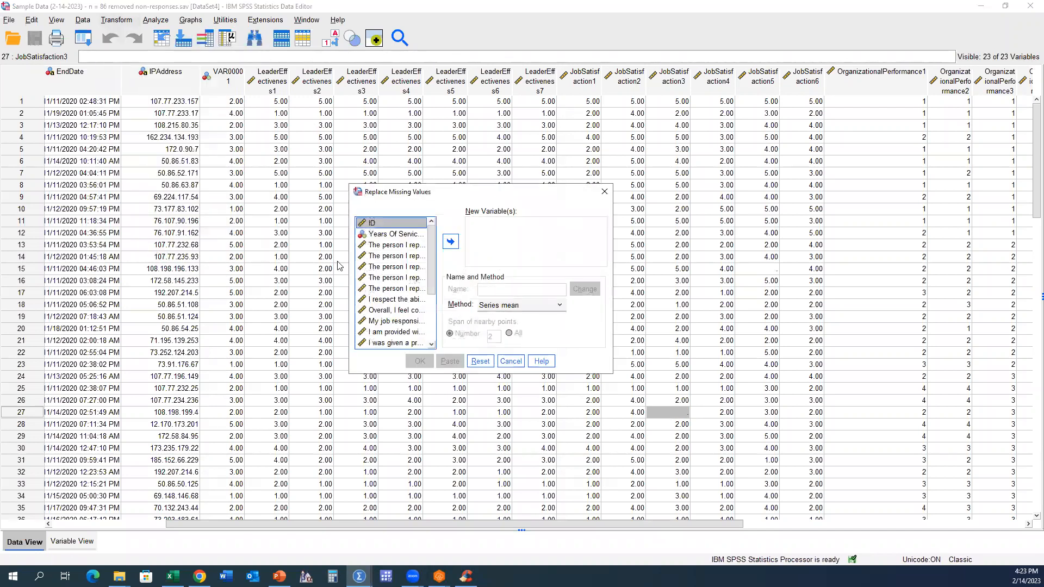
click(409, 245)
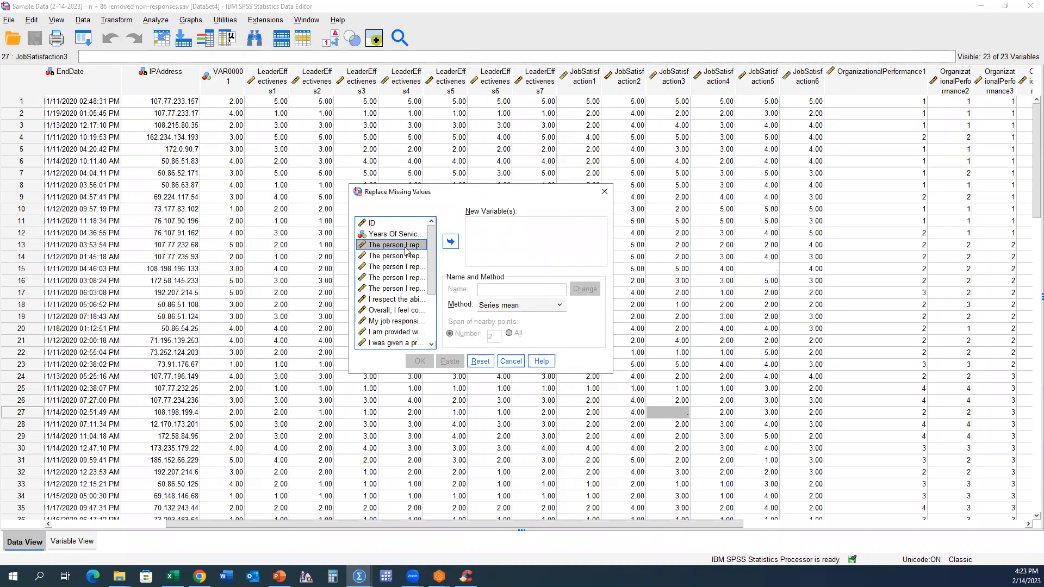
scroll(413, 254, down, 3)
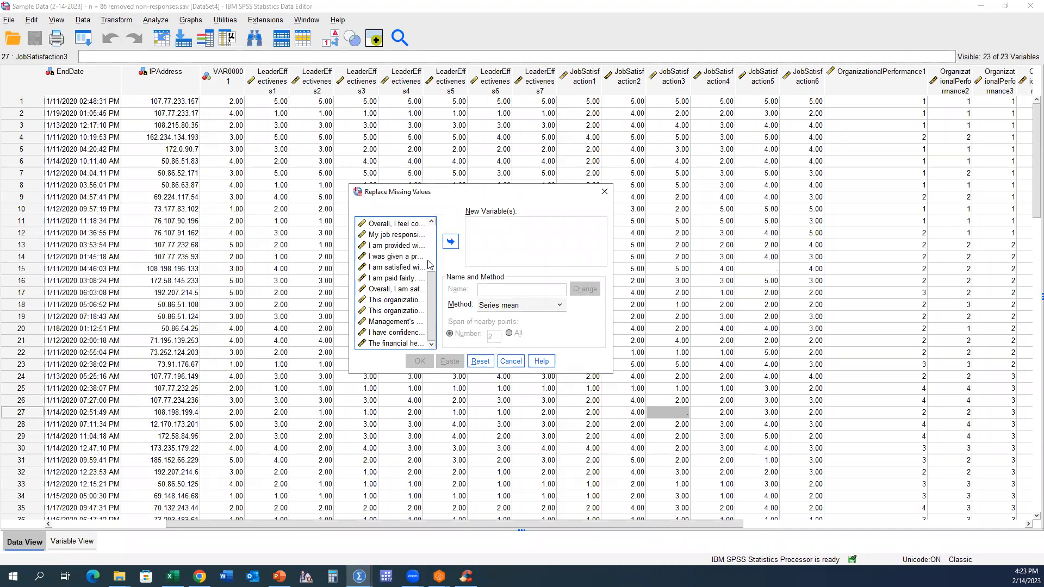
key(ctrl+a)
click(450, 242)
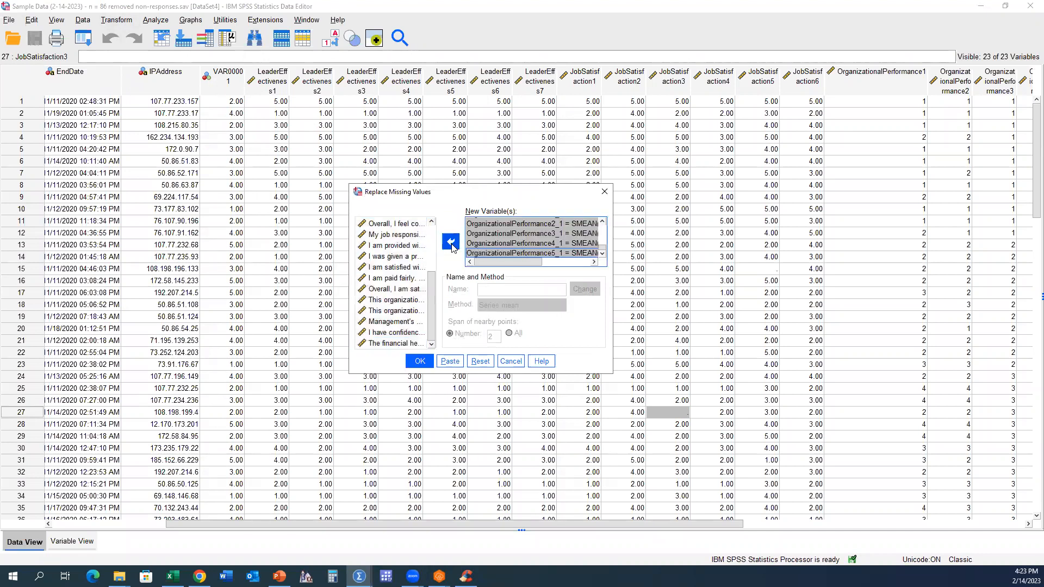
click(450, 242)
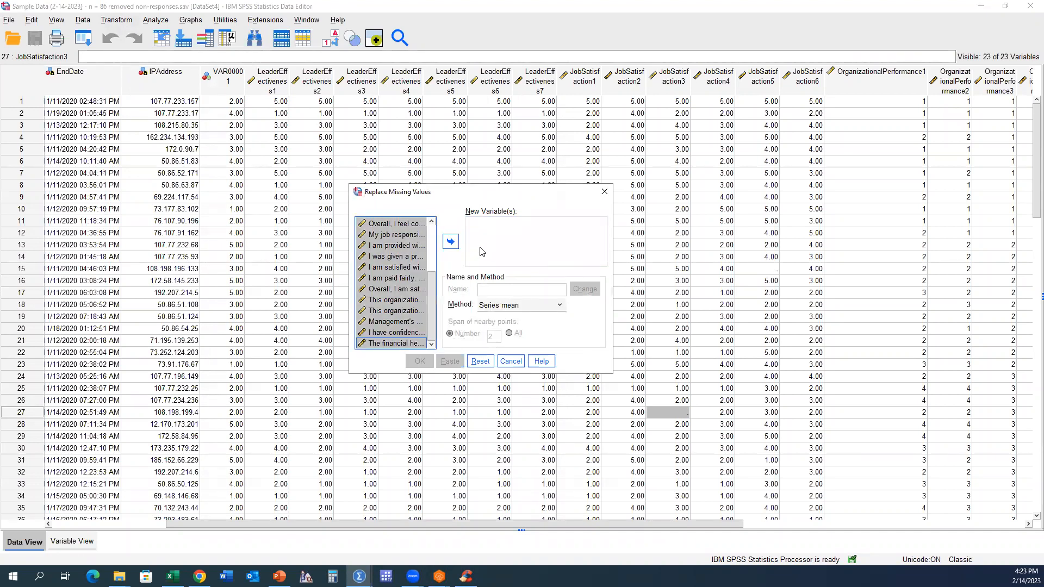
Step: Set the replacement method to Mean of nearby points with a span of All
click(496, 306)
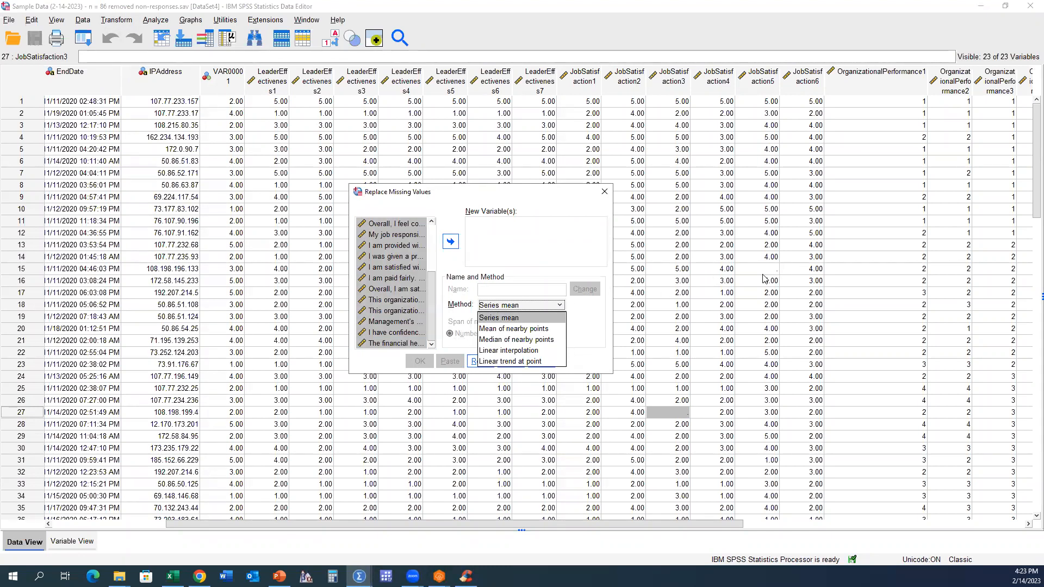
click(513, 323)
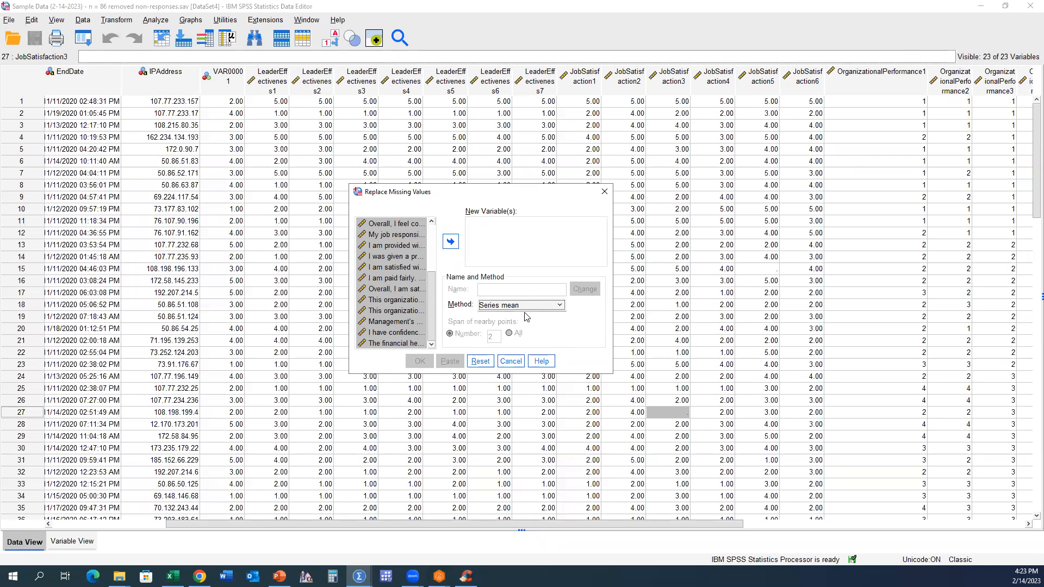
click(538, 306)
click(530, 329)
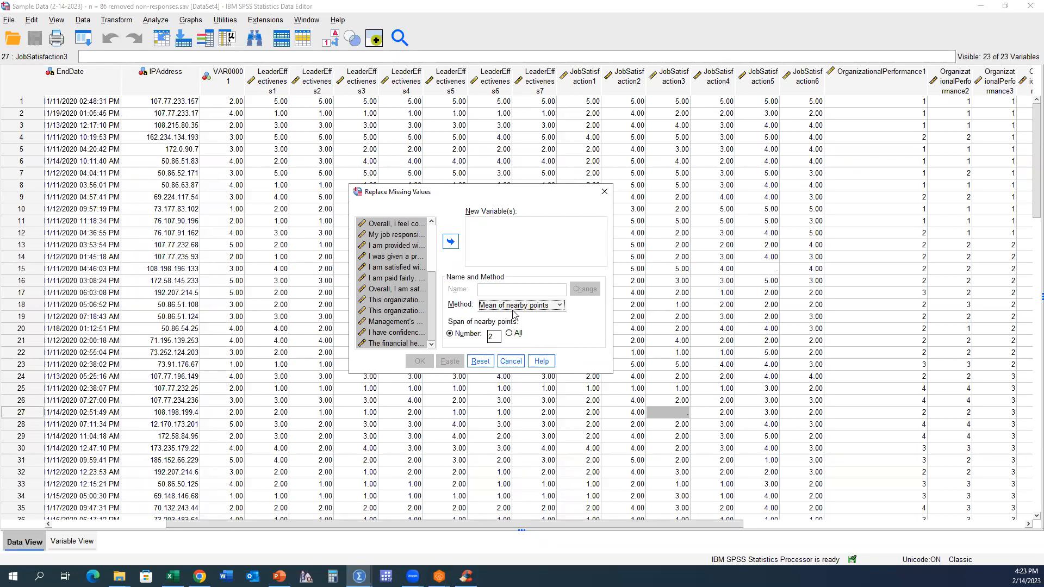
click(512, 332)
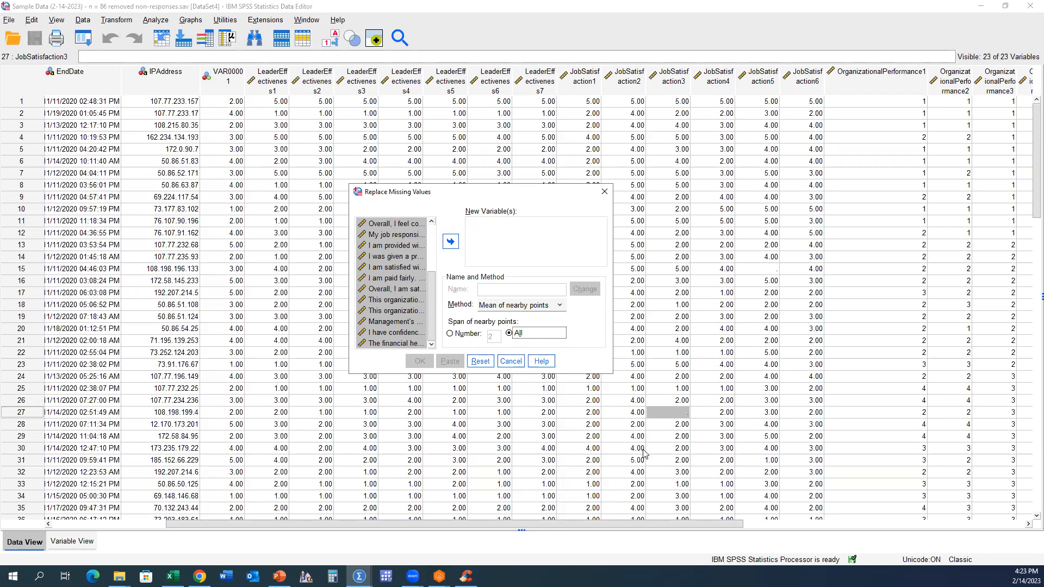
click(756, 270)
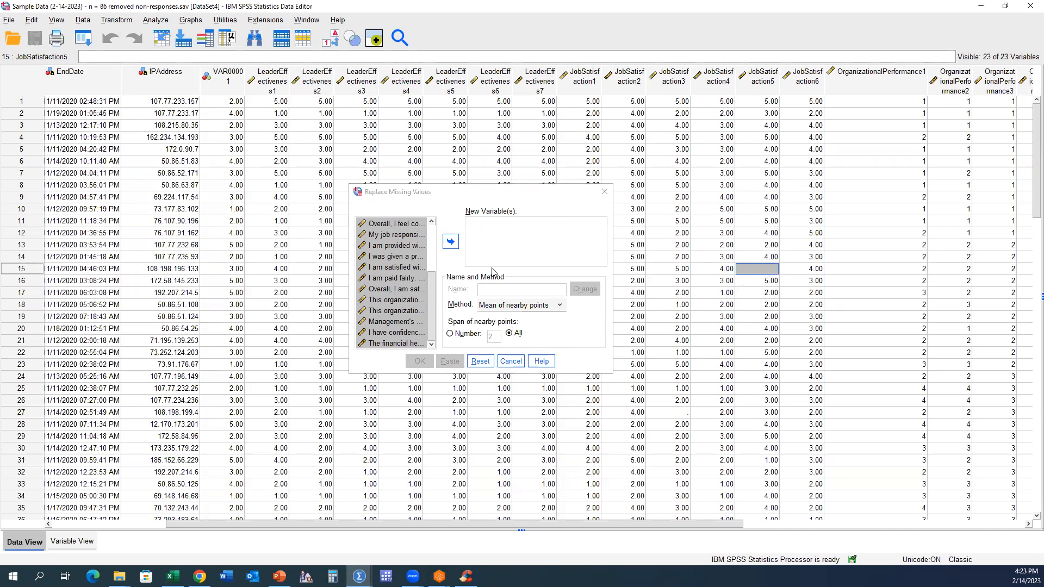
Step: Add the highlighted survey items as new mean-replaced variables and paste the replacement command into the syntax file
click(450, 242)
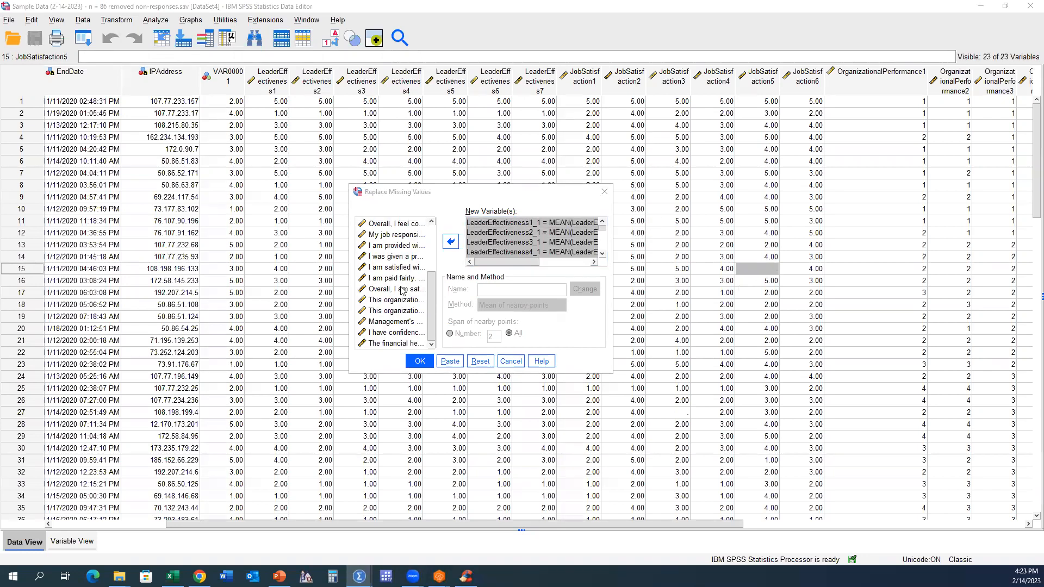
scroll(540, 242, down, 5)
scroll(544, 242, up, 3)
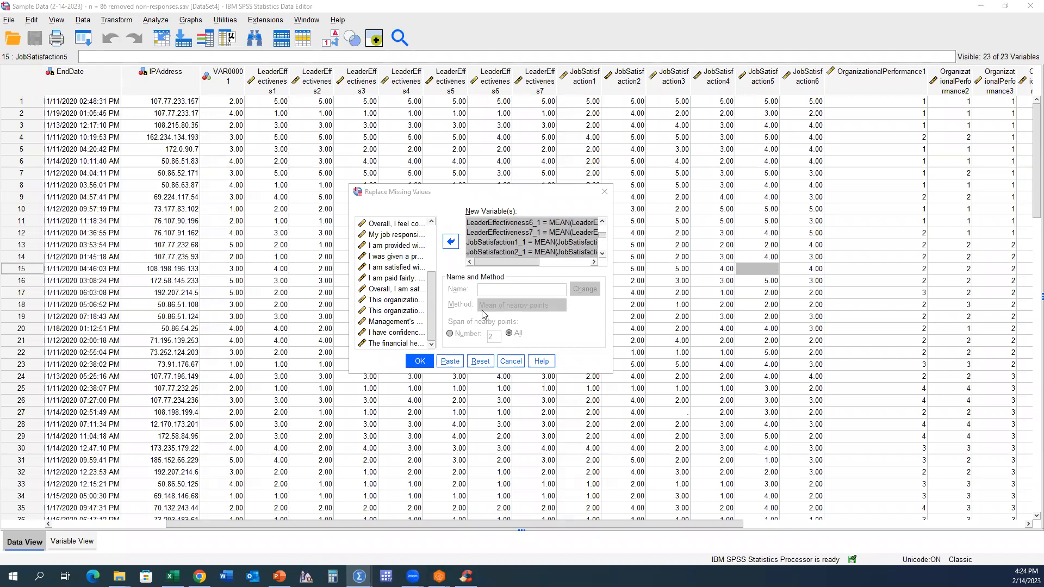
click(419, 361)
Step: Add the comment "*Replacing missing values with mean/average." above the RMV command in the syntax file
mouse_move(359, 576)
click(364, 538)
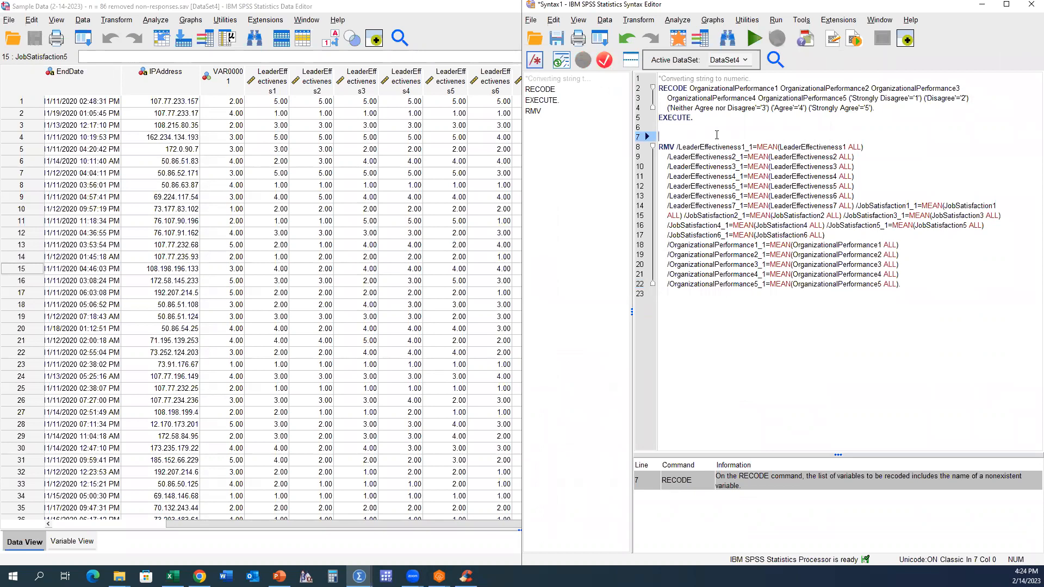
text(*Replacing missing val)
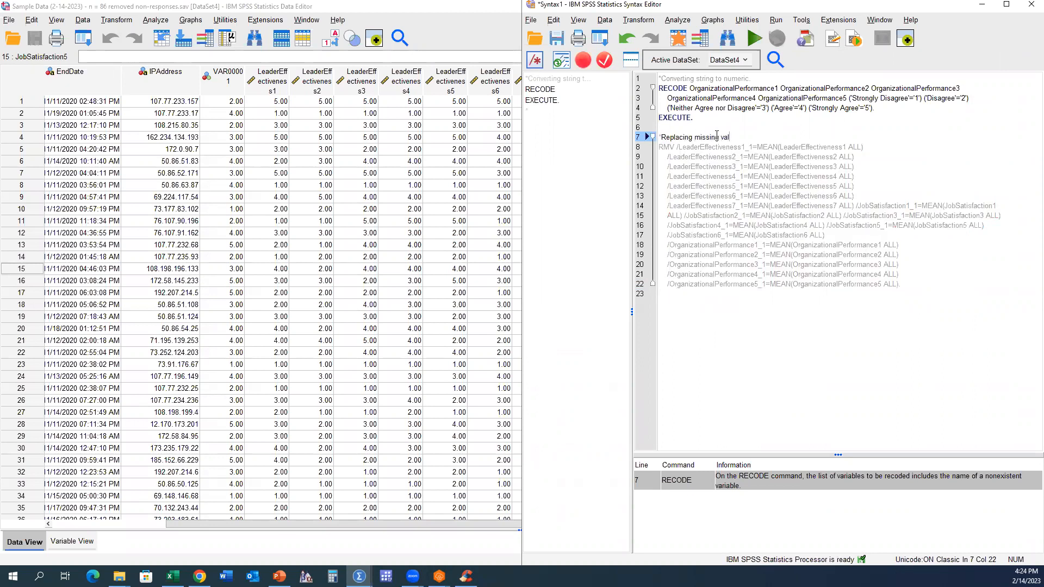
text(ues with mean/average)
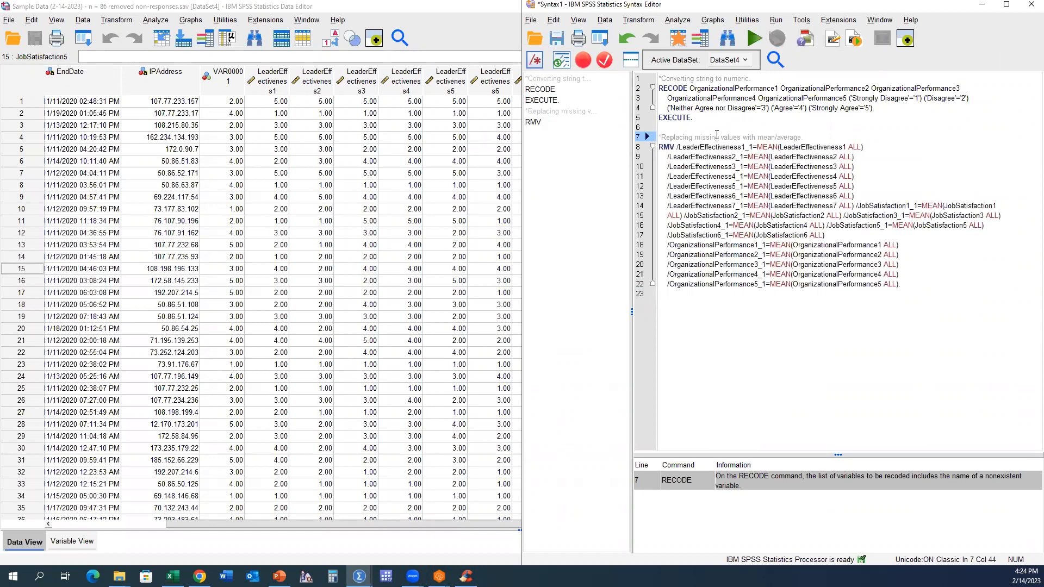
Step: Highlight the columns LeaderEffectiveness1 to OrganizationalPerformance5 in the data and try to run the commented RMV block from the syntax file
drag(288, 525, 304, 524)
mouse_move(232, 82)
mouse_down()
mouse_move(1027, 82)
mouse_move(984, 95)
mouse_up()
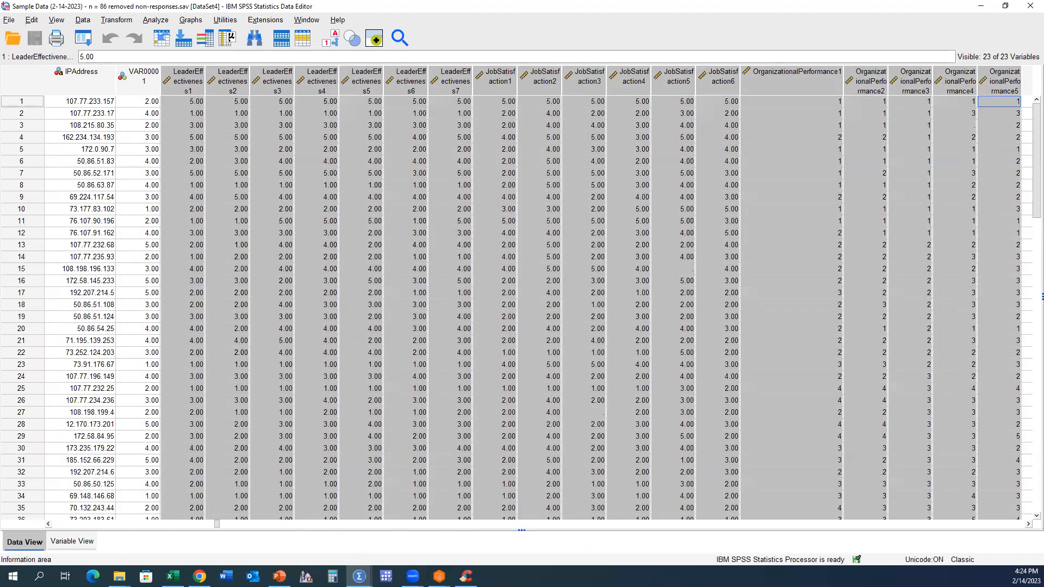
mouse_move(358, 576)
click(356, 522)
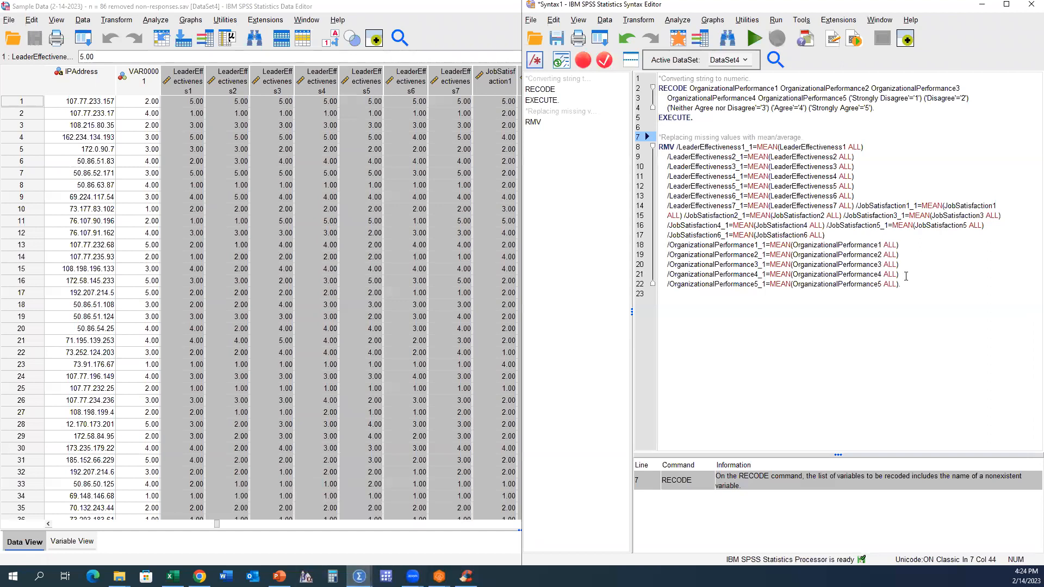
drag(900, 284, 658, 137)
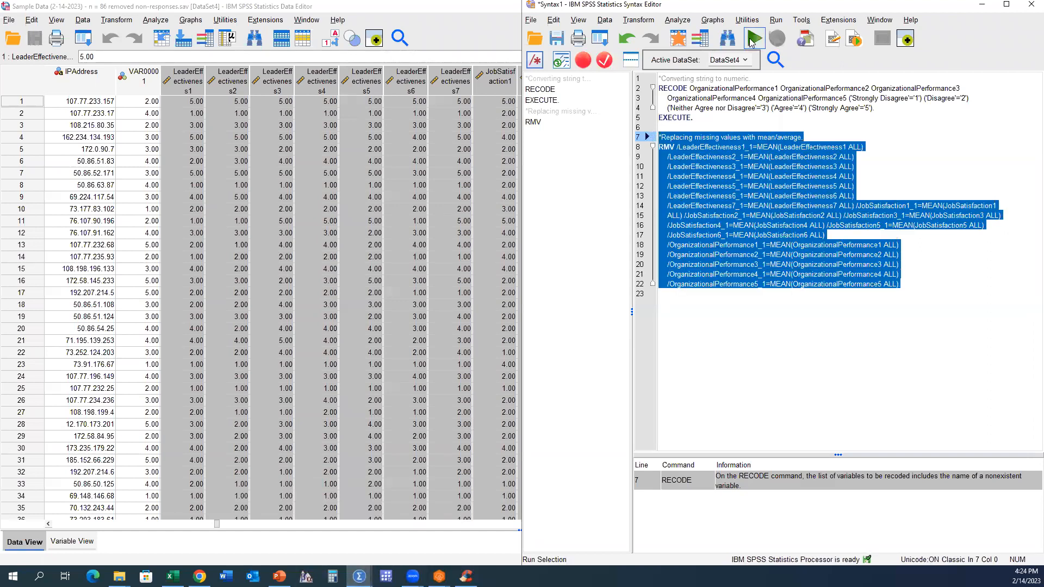
click(753, 39)
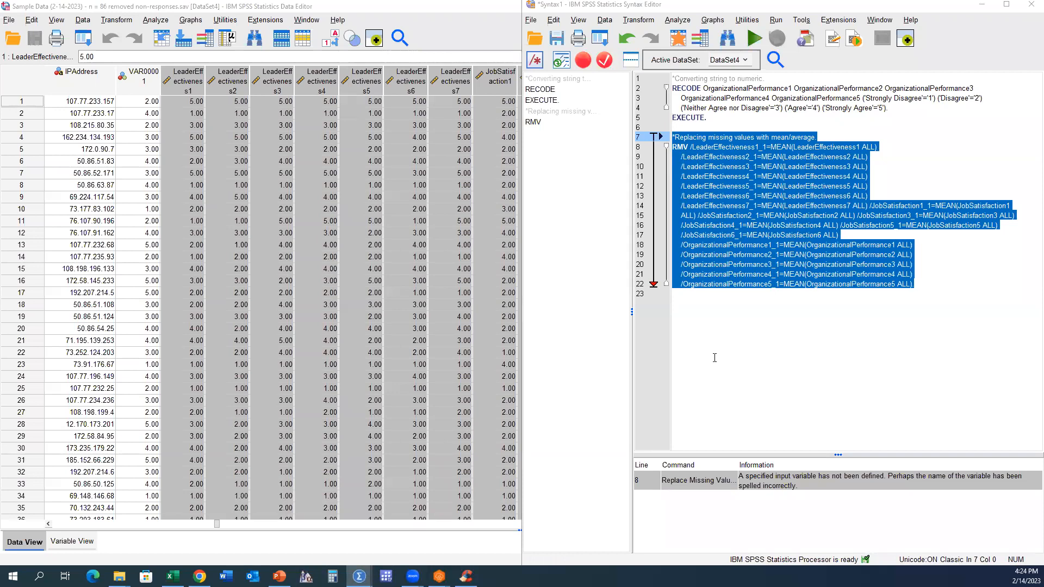
Step: Check the dataset columns after OrganizationalPerformance5 for new variables with replaced missing values
click(759, 352)
click(350, 472)
drag(217, 524, 625, 537)
scroll(517, 523, left, 5)
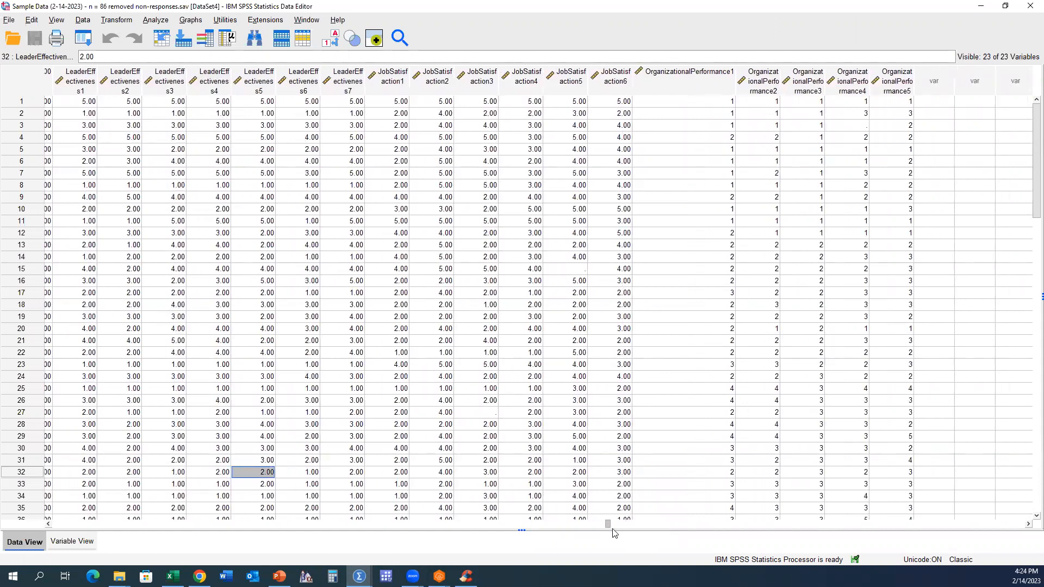
scroll(518, 520, right, 2)
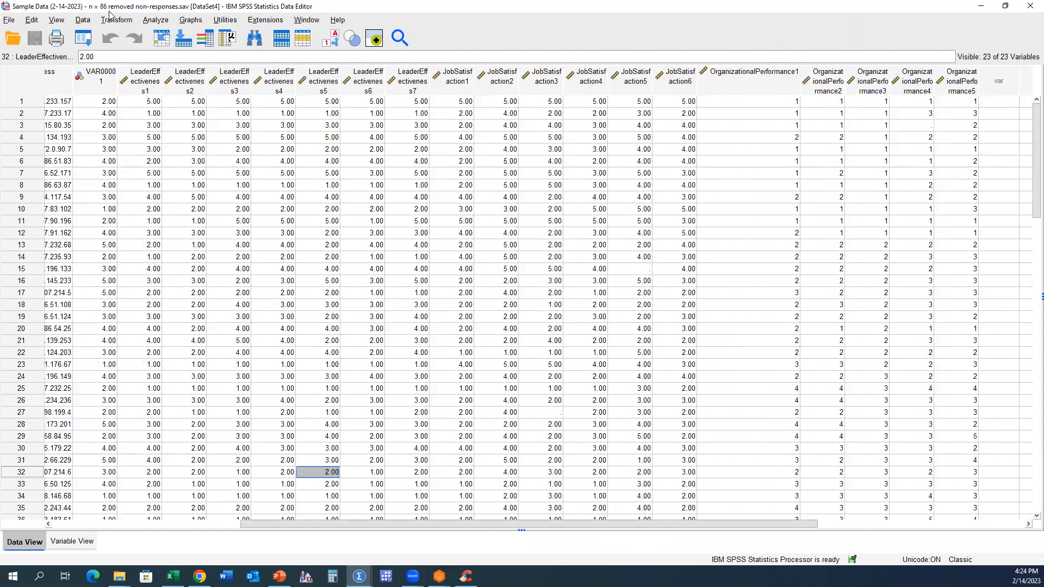
Step: Try to replace the missing survey item responses with series means as new variables, and check the dataset columns for them
click(117, 19)
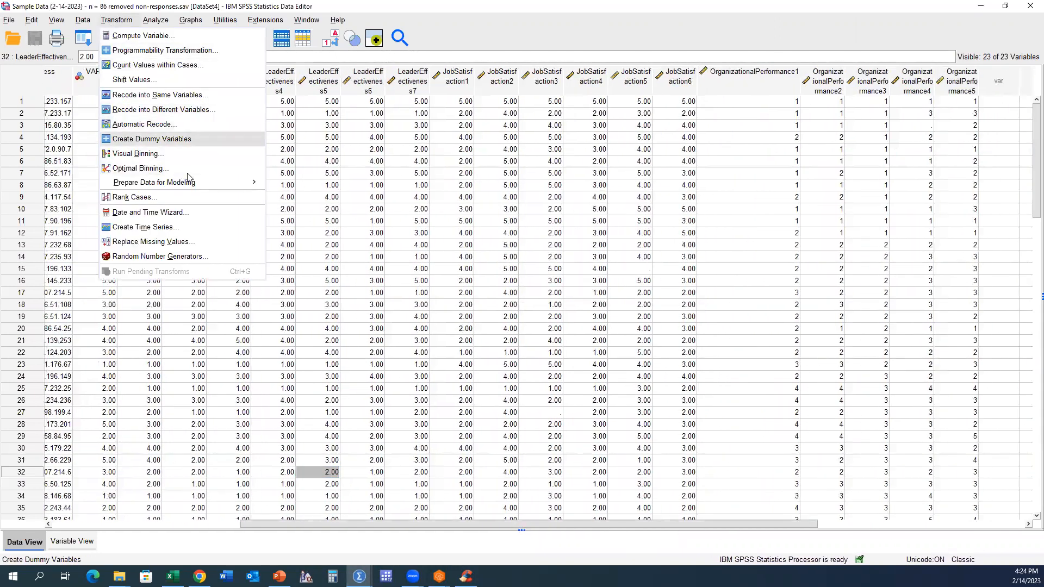
click(155, 241)
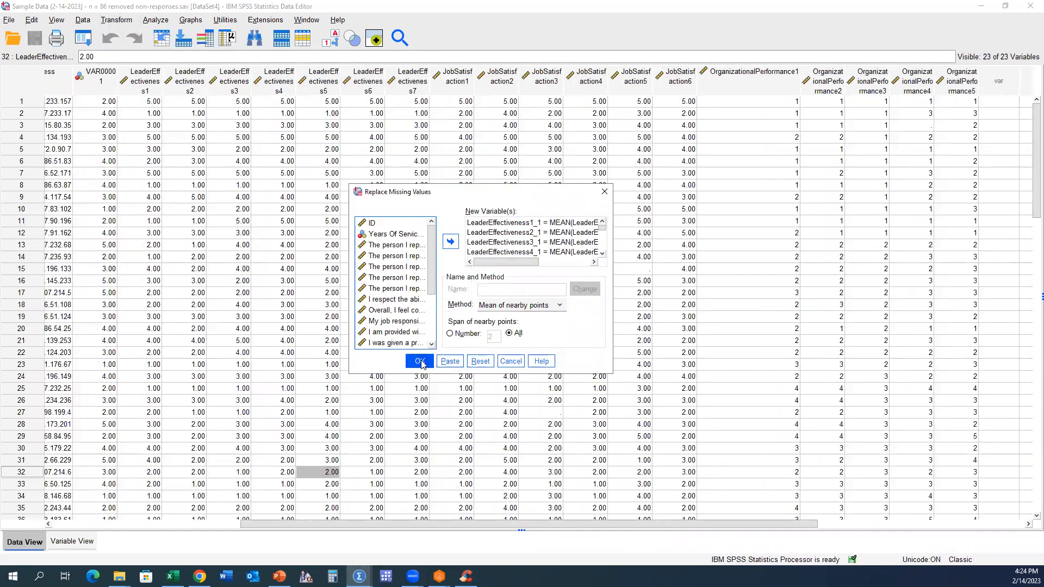
click(420, 361)
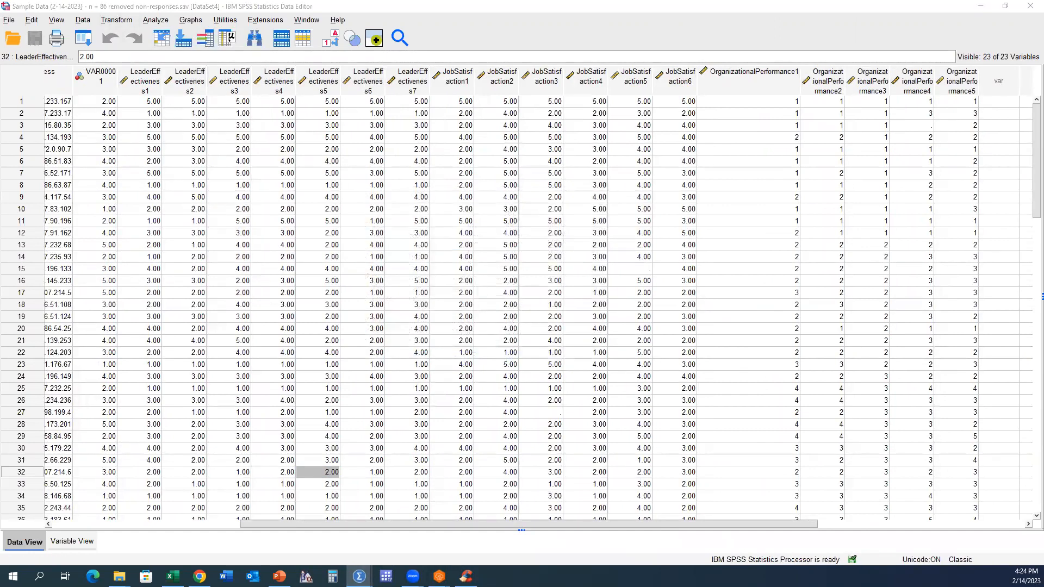
scroll(478, 458, down, 20)
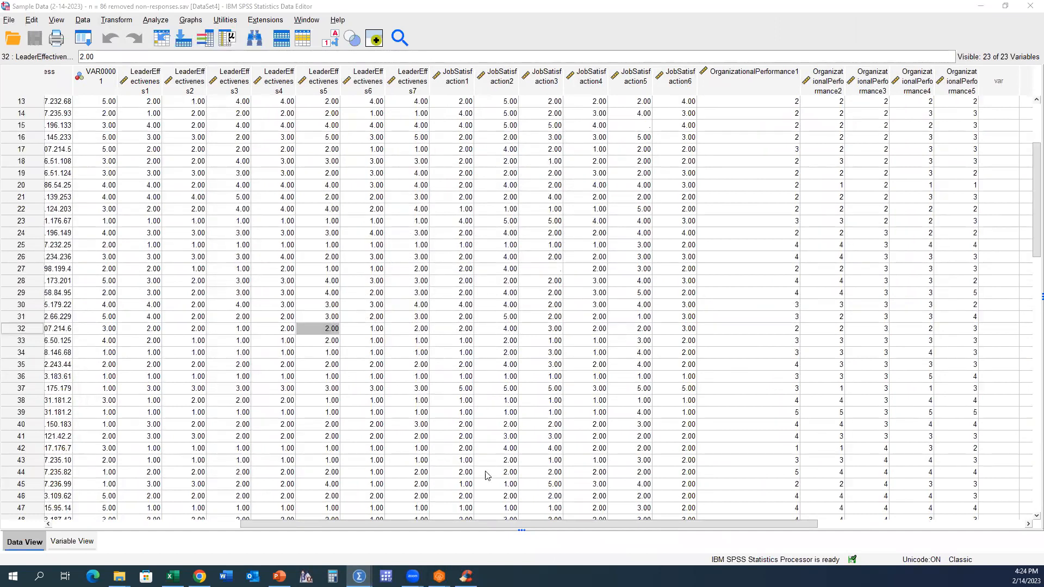
scroll(511, 419, up, 20)
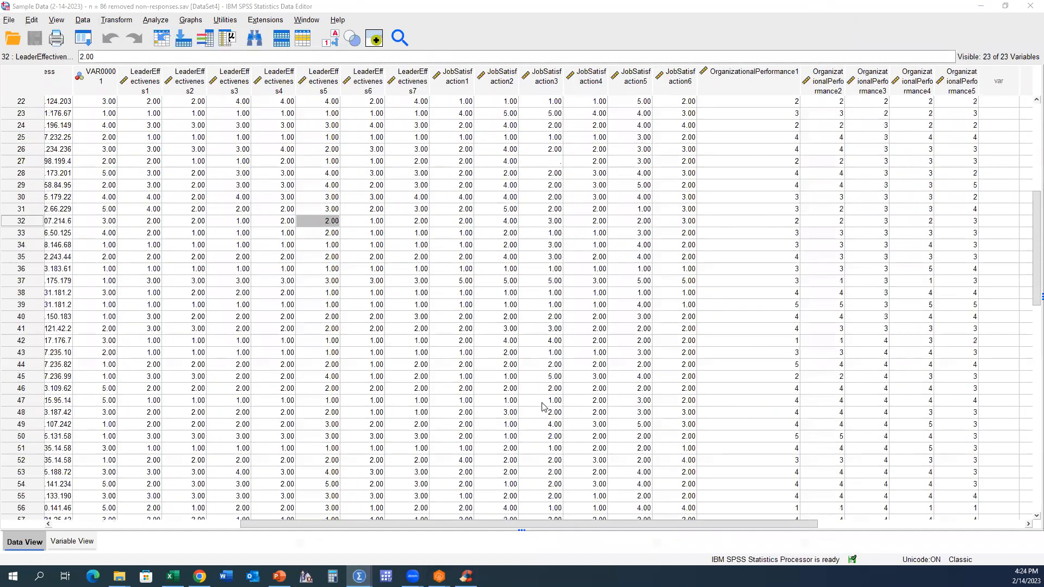
drag(614, 525, 652, 522)
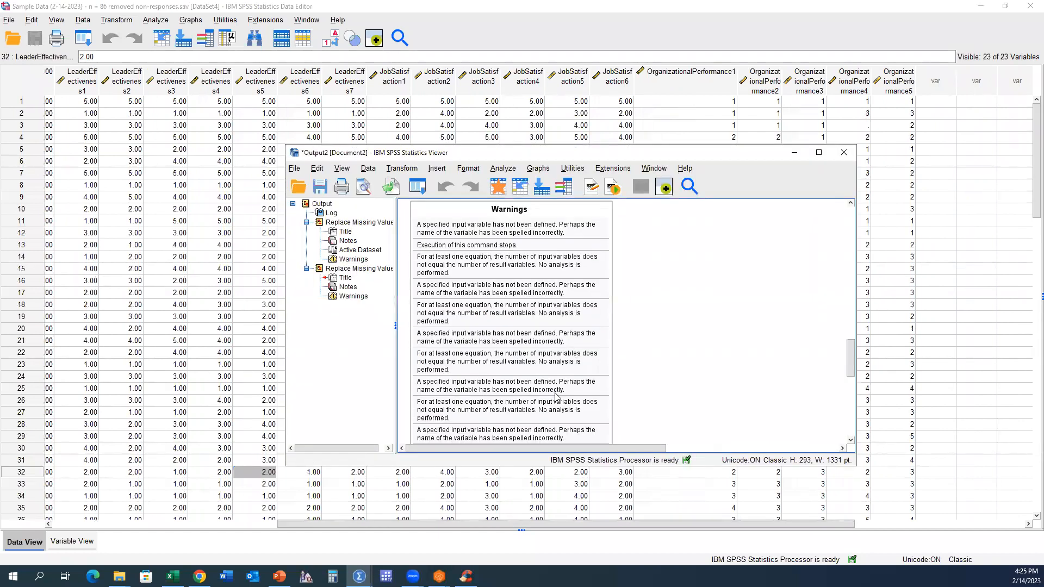
Step: Read the Replace Missing Values warnings in the output and return to the dataset
scroll(558, 397, down, 3)
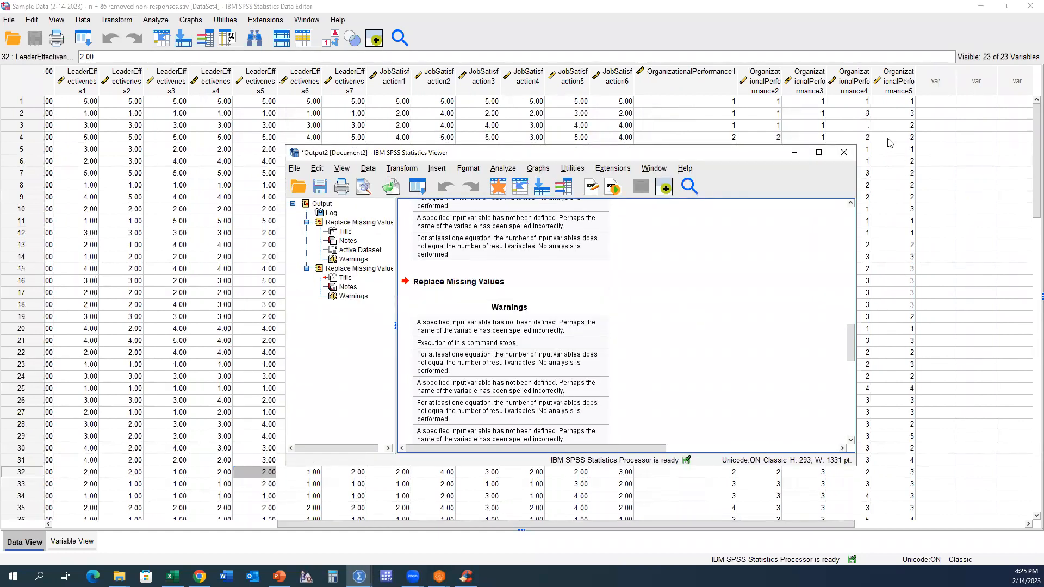
click(794, 152)
scroll(479, 408, down, 1)
scroll(489, 81, up, 1)
Step: Try to run Descriptives on JobSatisfaction3, listing variables by name instead of label, and read the resulting output
click(489, 82)
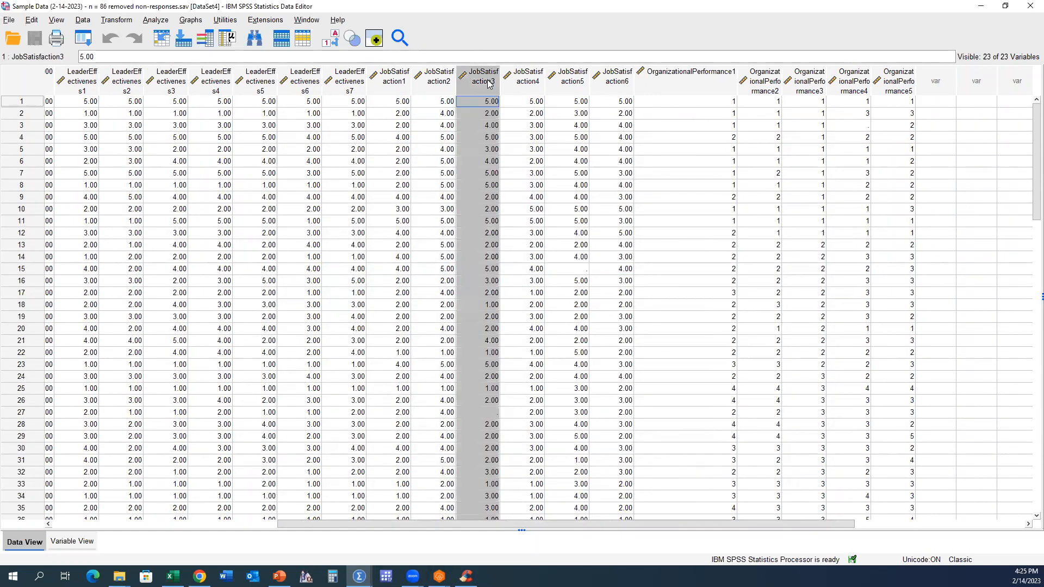
click(155, 20)
mouse_move(209, 77)
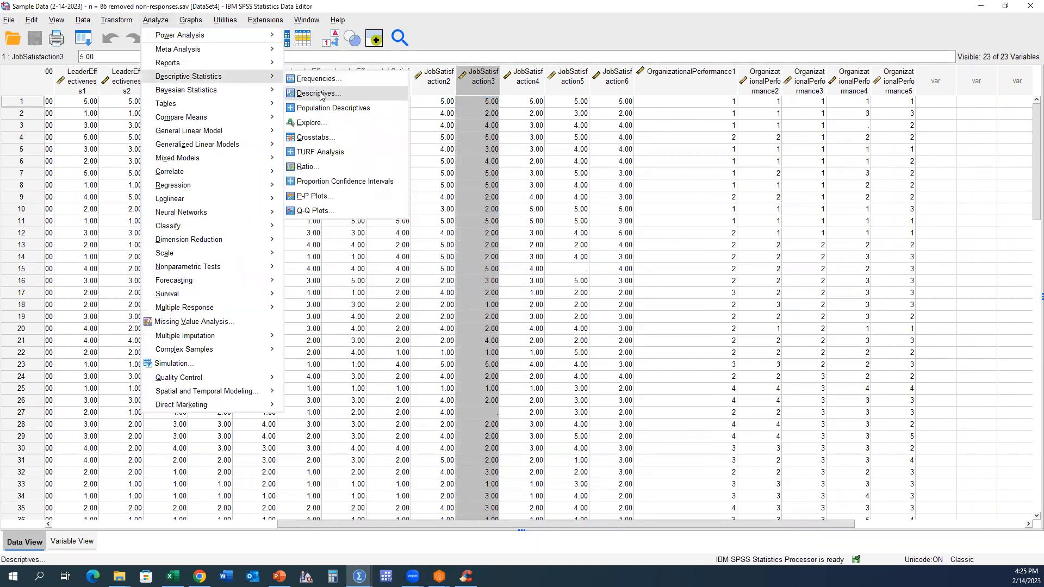
click(322, 93)
right_click(626, 194)
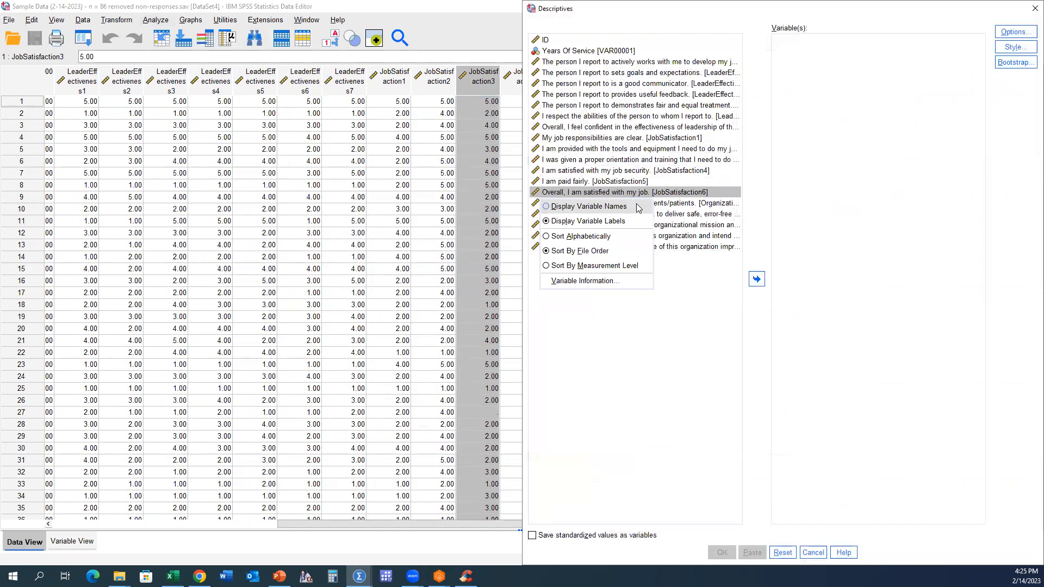
click(625, 204)
click(587, 161)
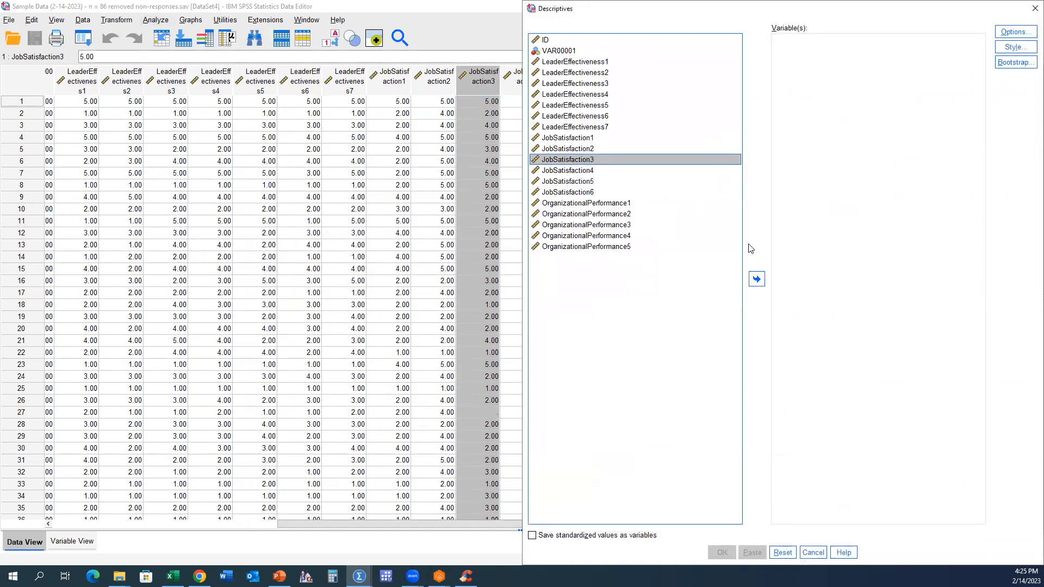
click(756, 279)
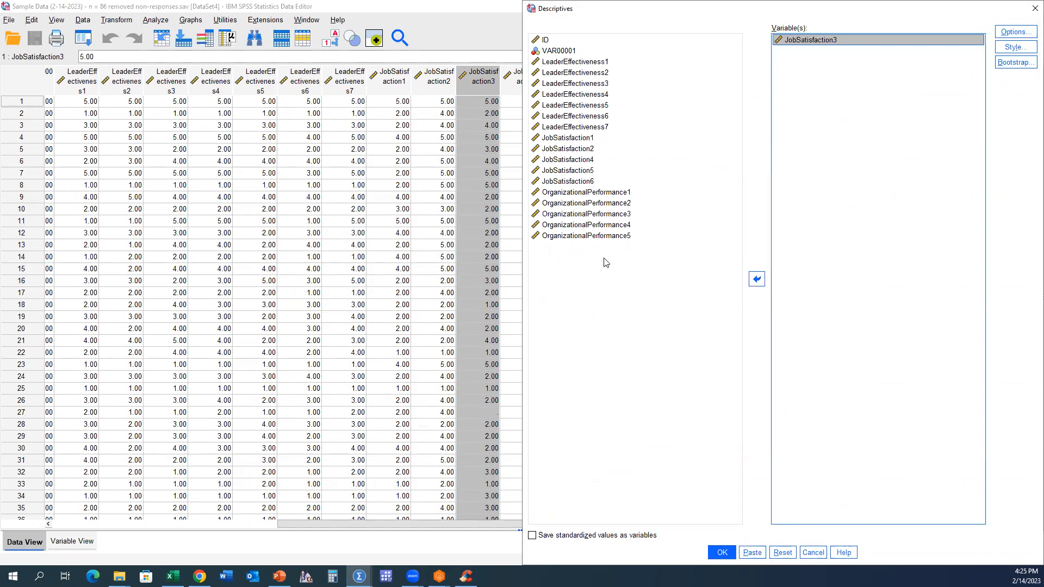
click(723, 552)
click(585, 278)
click(535, 367)
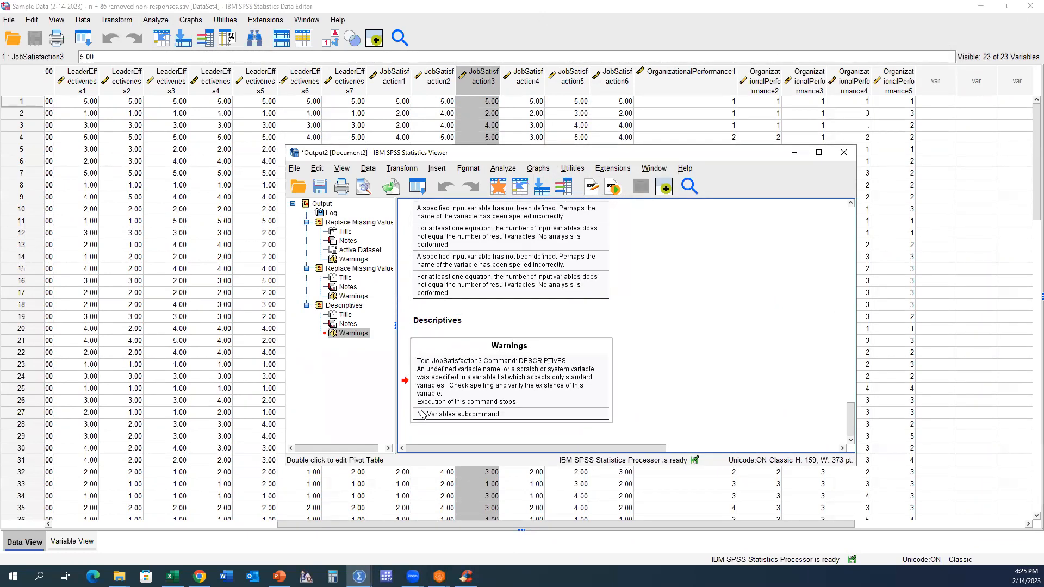
Step: Show the variable definitions and save a copy of the dataset as "Sample Data (2-14-2023) - n = 86.sav"
click(72, 541)
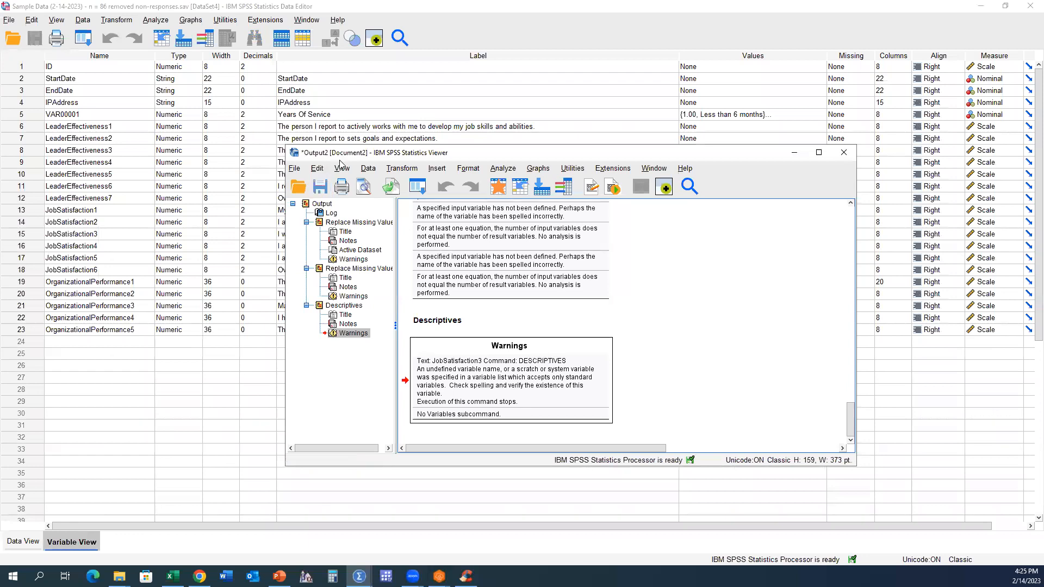
drag(356, 158, 530, 245)
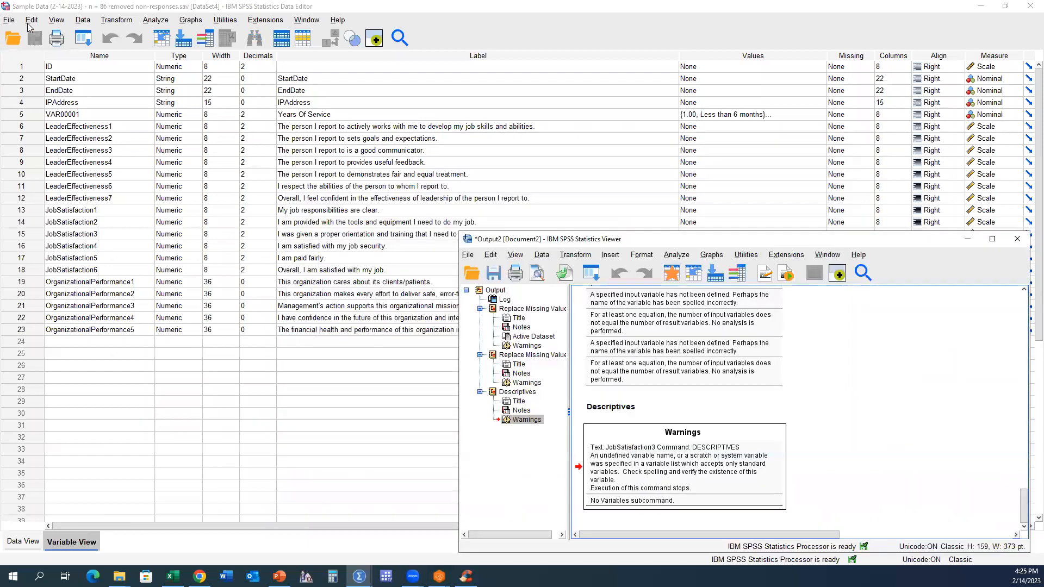
click(12, 21)
click(46, 150)
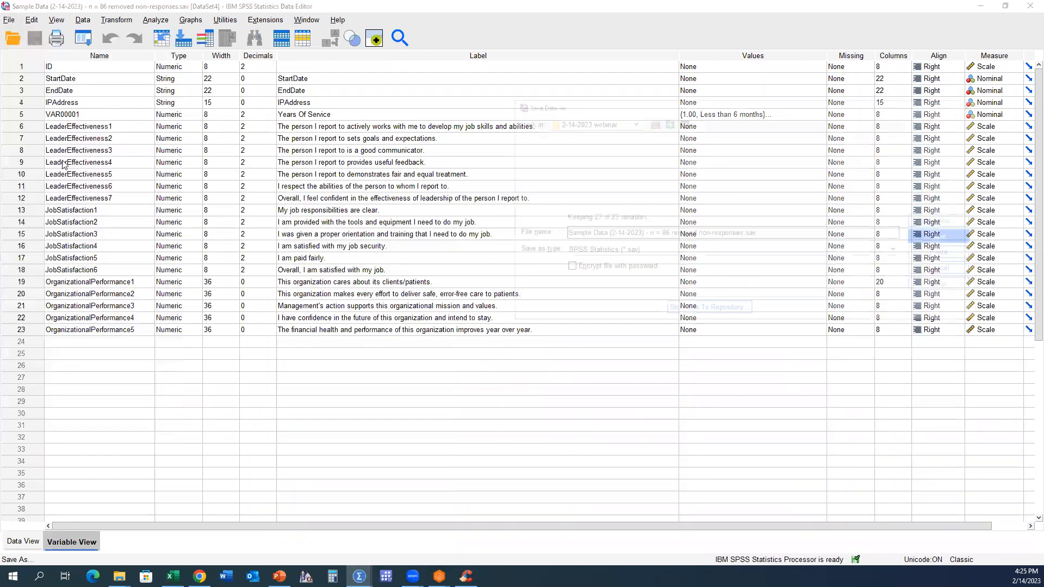
drag(669, 228, 771, 233)
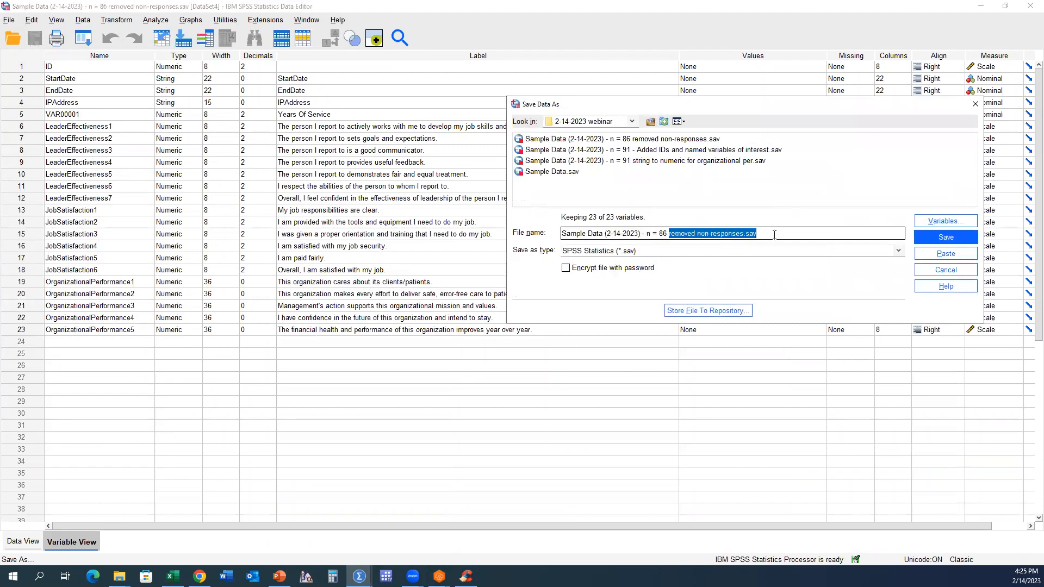
key(BackSpace)
key(BackSpace)
click(945, 237)
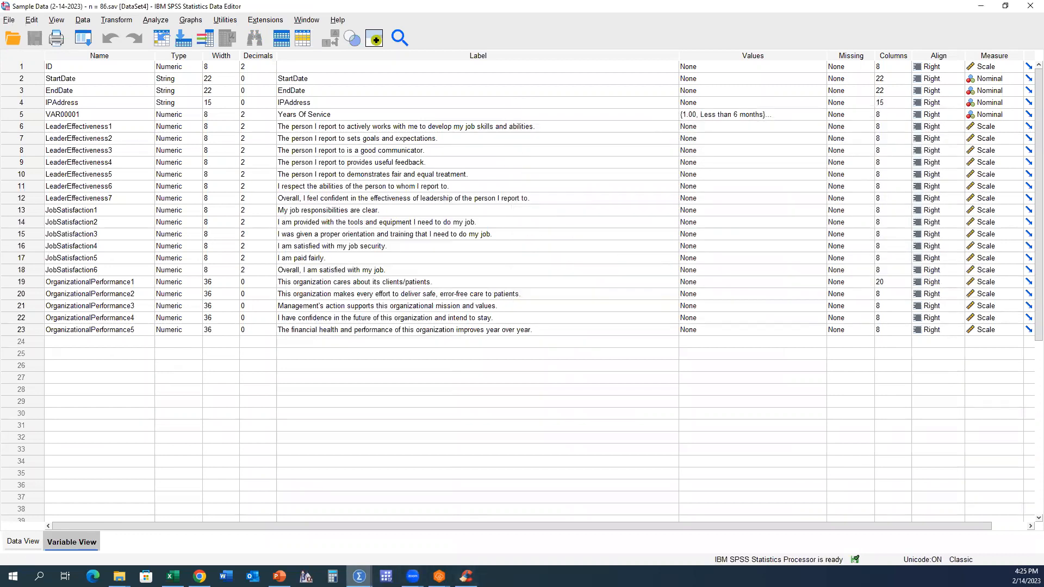
Step: Try to run Descriptives on JobSatisfaction3 again in the n = 86 dataset
click(158, 21)
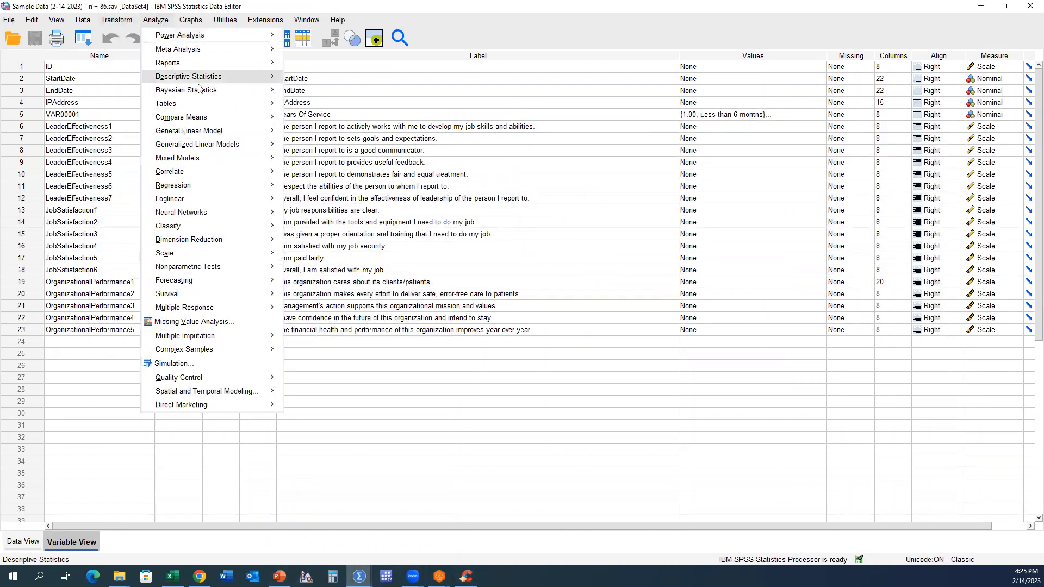
mouse_move(190, 76)
click(316, 92)
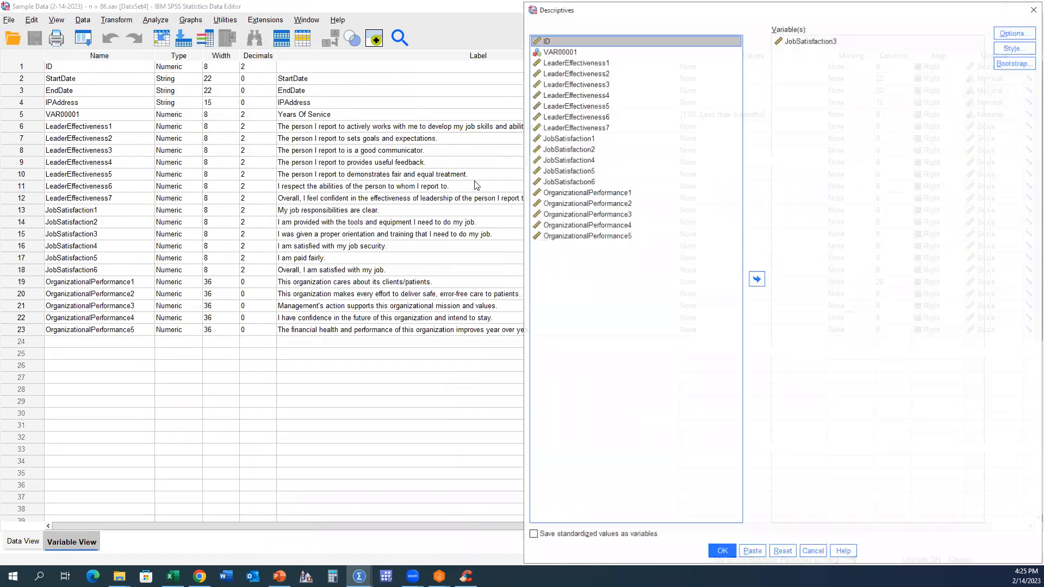
click(717, 552)
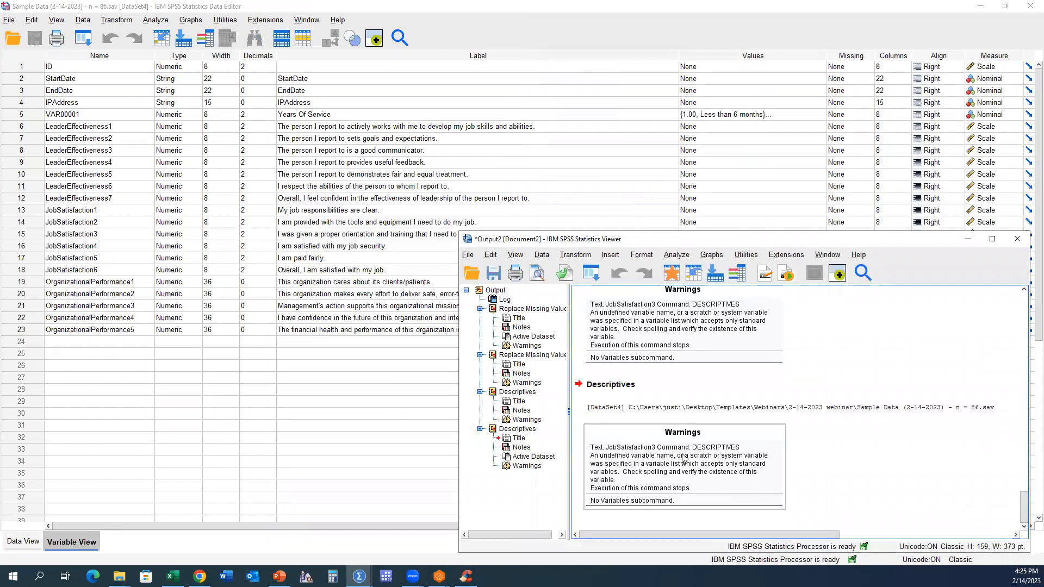
Step: Try to produce descriptive statistics directly from the JobSatisfaction3 variable row, and put the output away after reading it
right_click(20, 242)
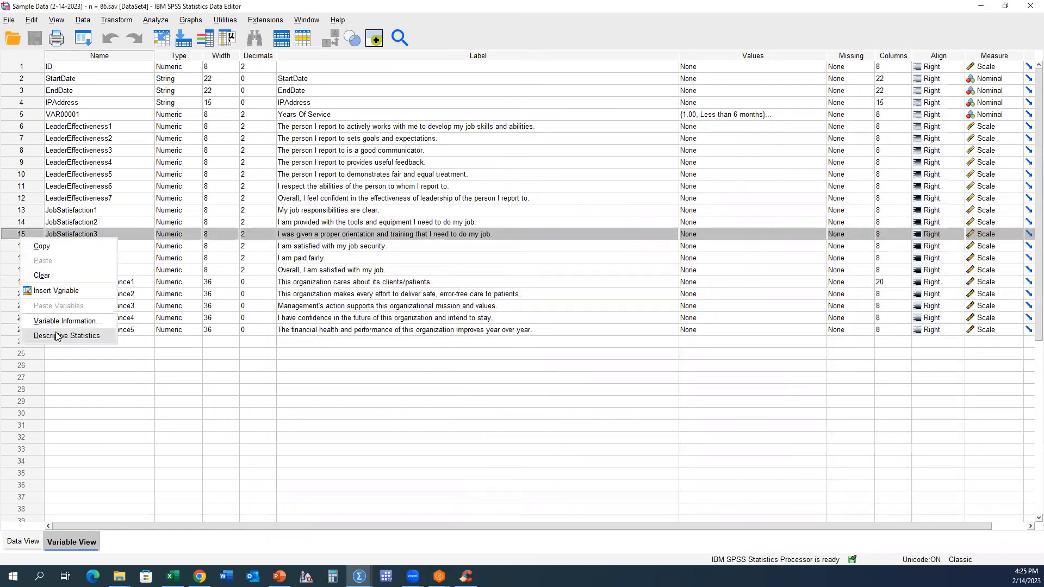
click(60, 336)
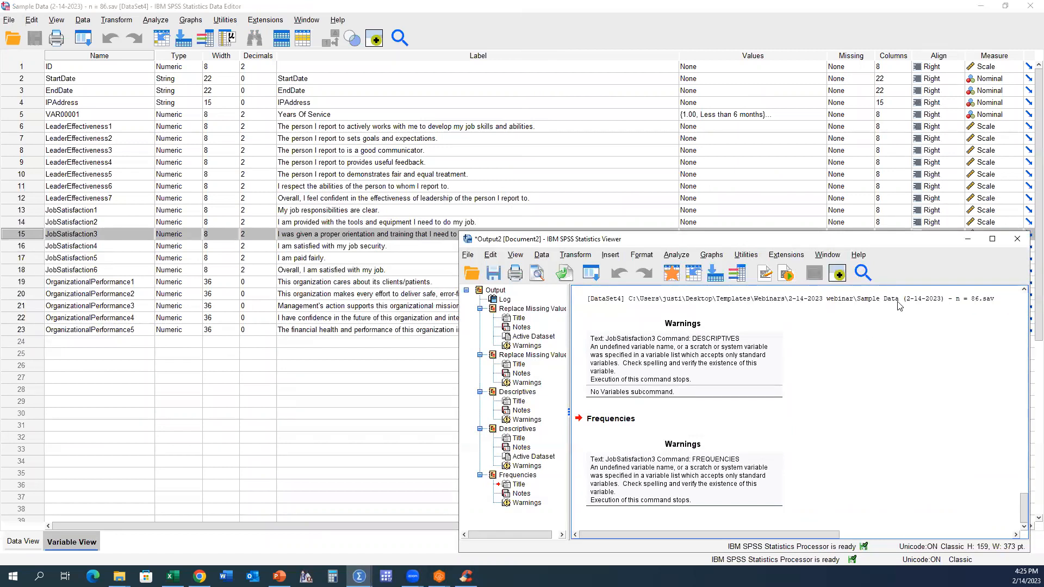
click(973, 240)
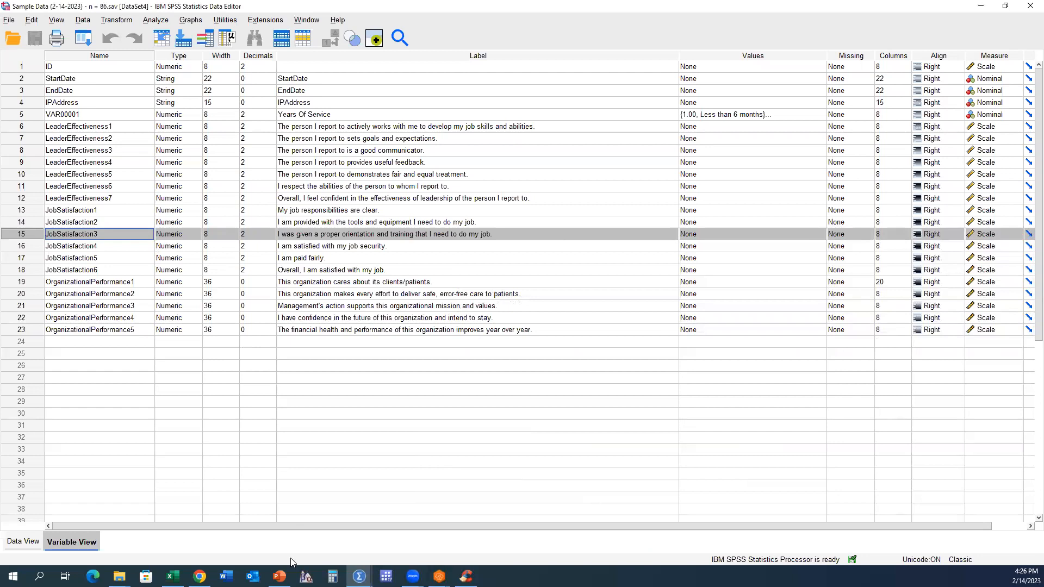
Step: Open "Sample Data (2-14-2023) - n = 91 string to numeric for organizational per.sav" from the 2-14-2023 webinar folder
mouse_move(279, 576)
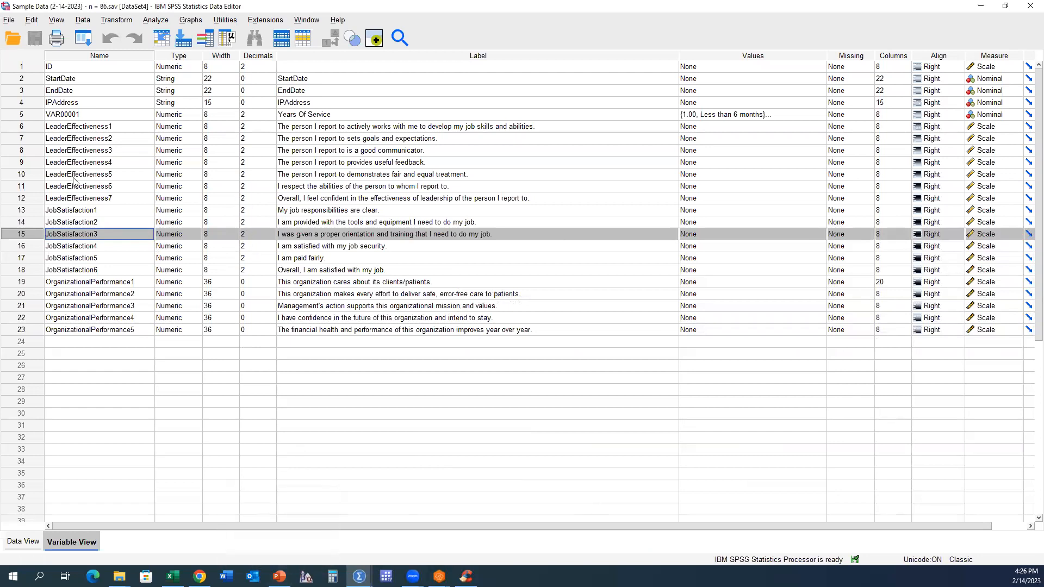
mouse_move(119, 576)
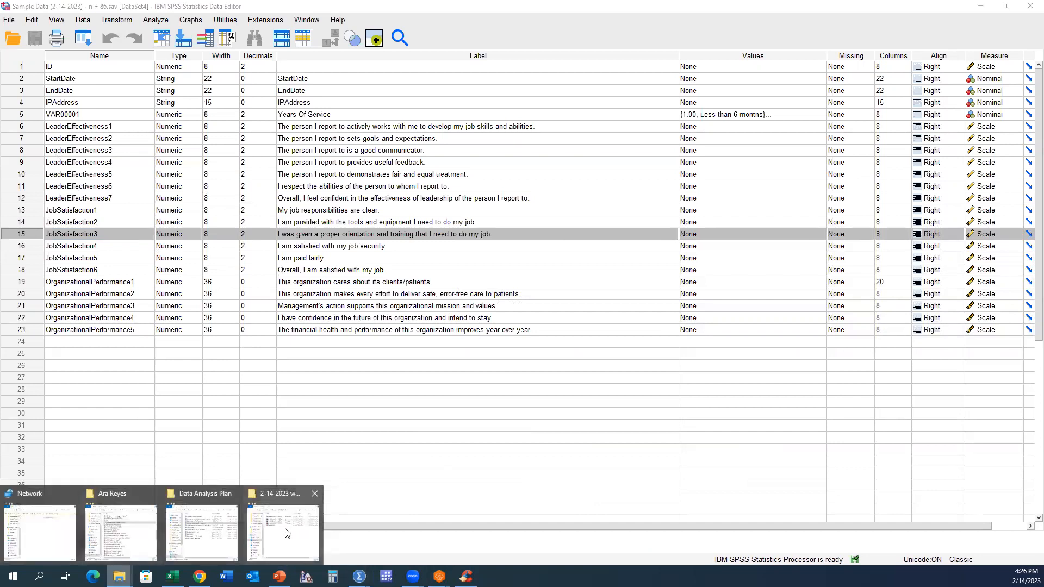
click(304, 527)
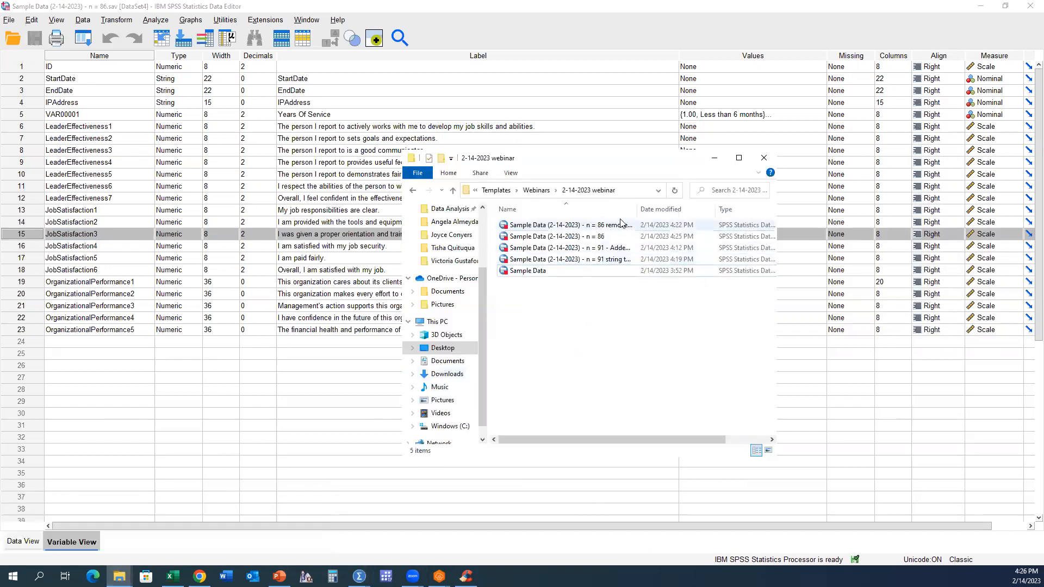
click(647, 214)
drag(636, 211, 709, 212)
double_click(615, 249)
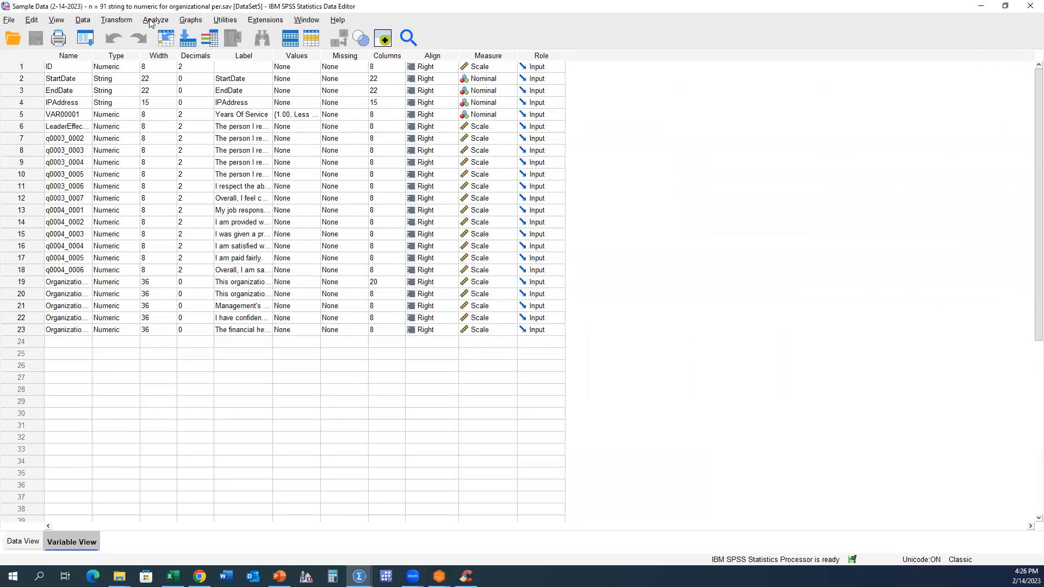
Step: Run Descriptives on "I respect the abilities of the person to whom I report to" in the n = 91 dataset, read the table and close that dataset
click(151, 20)
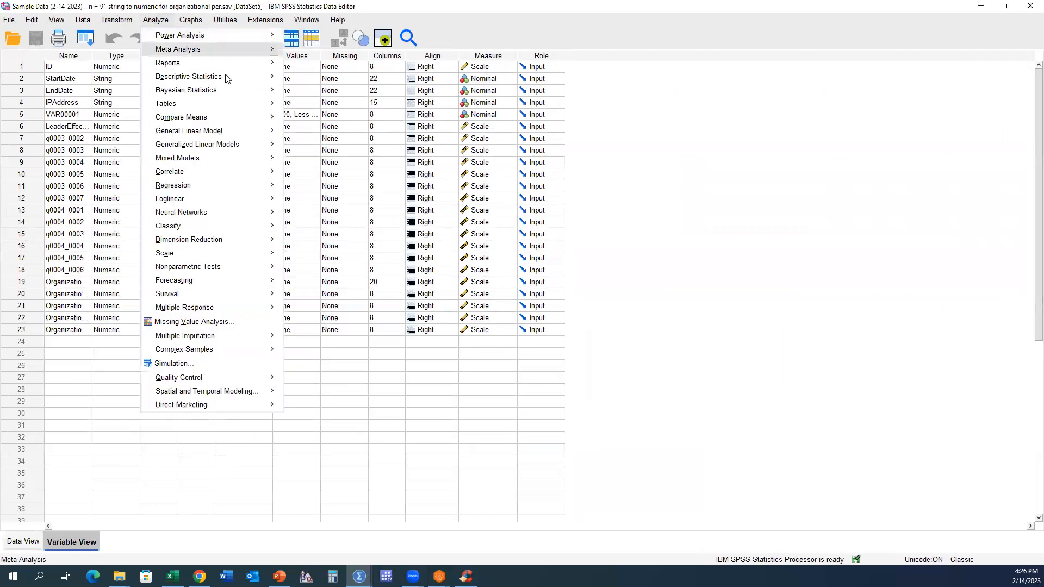
mouse_move(226, 76)
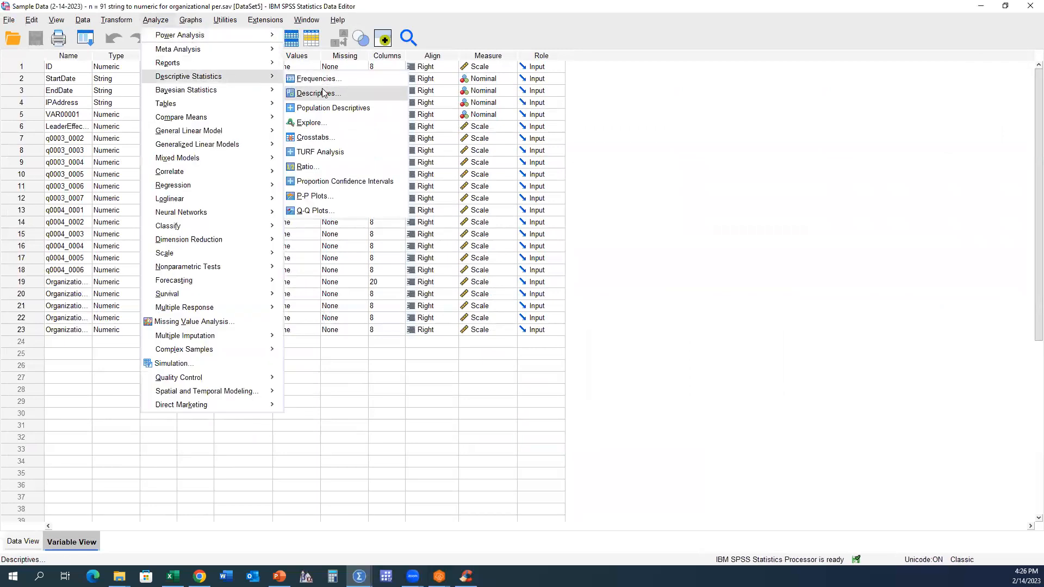
click(323, 93)
key(i)
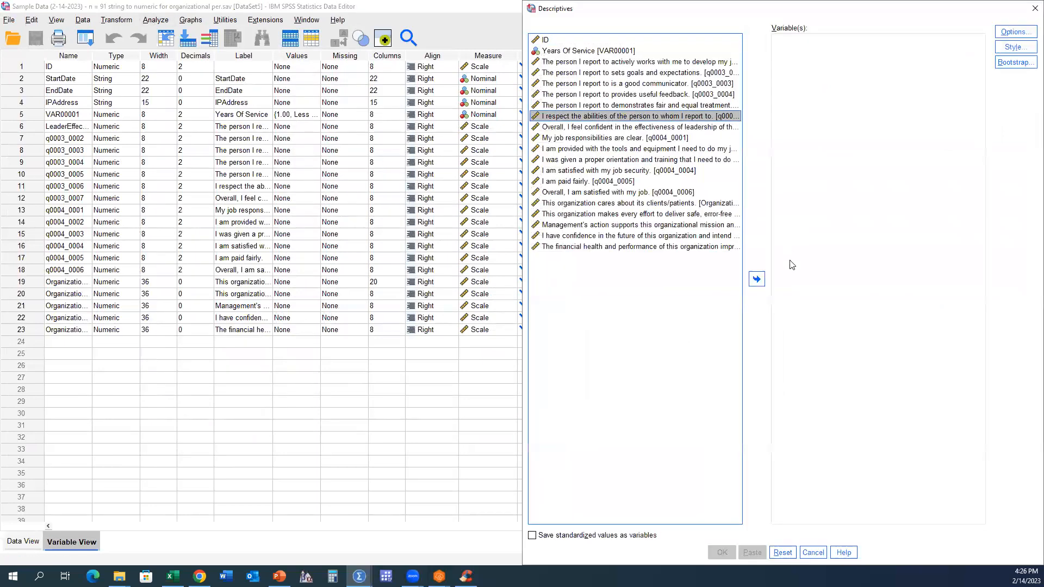
click(757, 279)
click(722, 552)
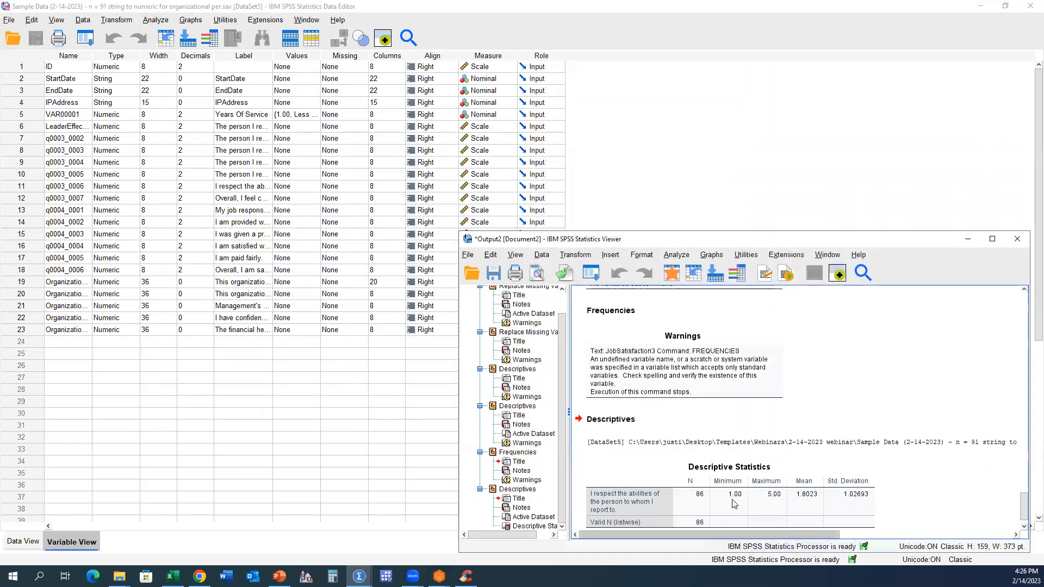
scroll(712, 489, down, 1)
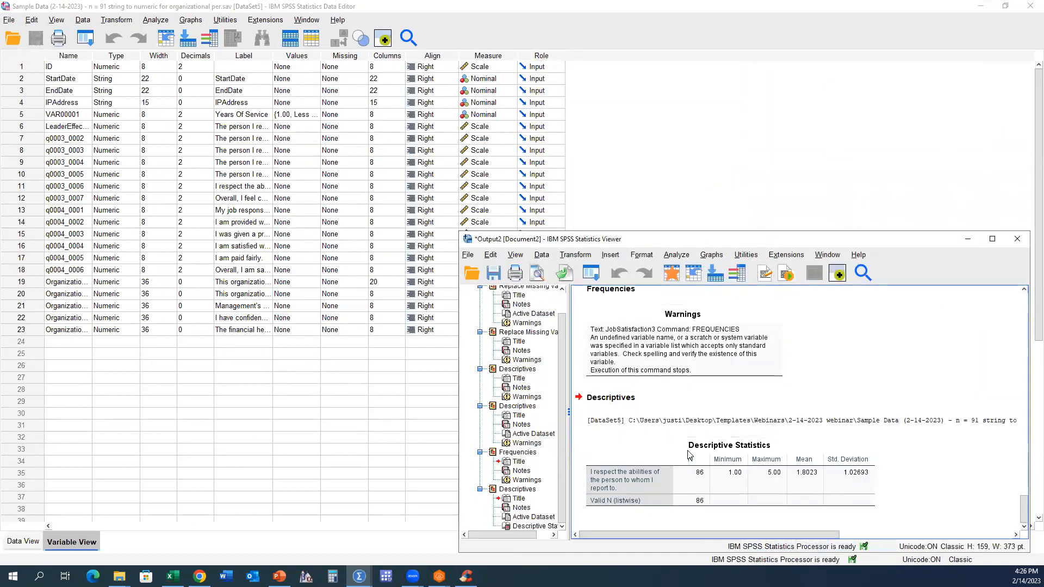
click(679, 182)
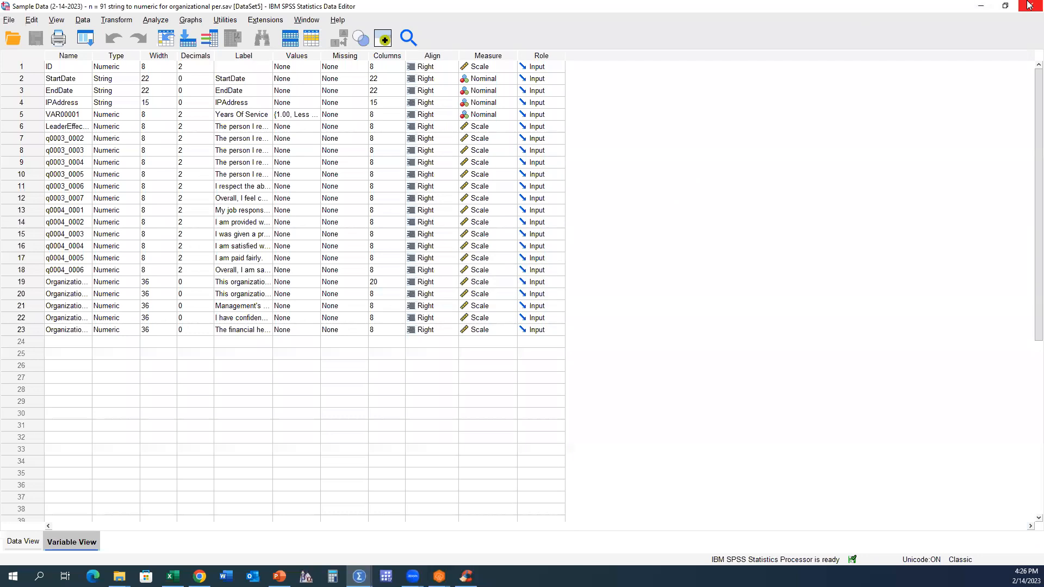
click(1029, 6)
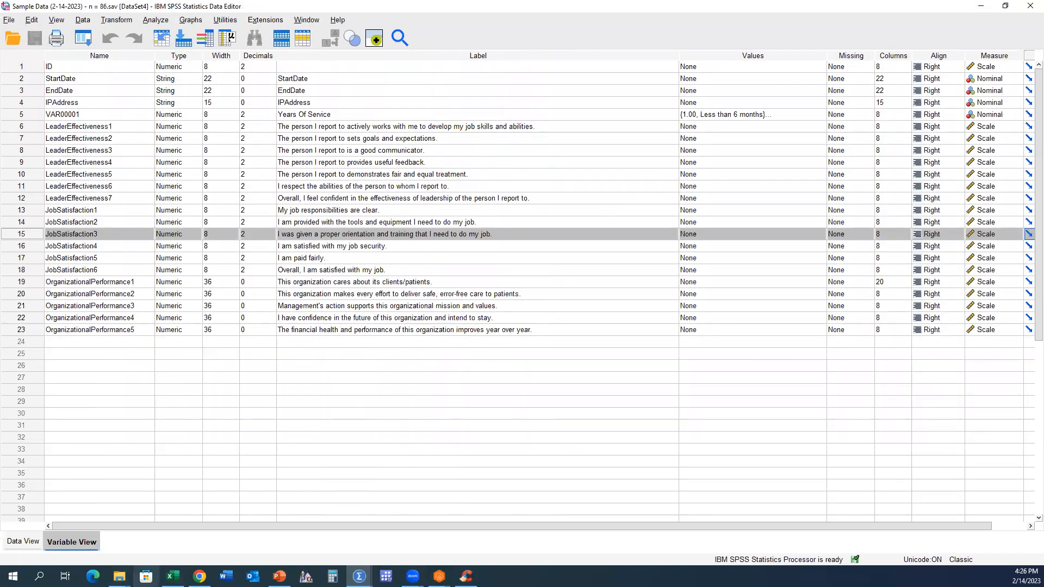
Step: Keep the n = 86 dataset open and open "Sample Data (2-14-2023) - n = 86 removed non-responses" from the 2-14-2023 webinar folder
click(1029, 5)
click(532, 314)
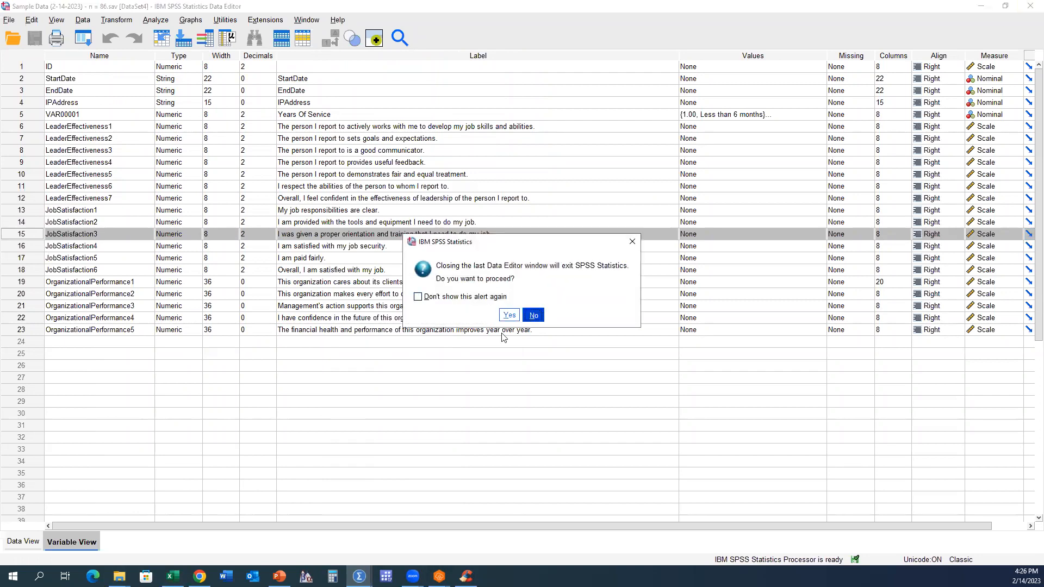
mouse_move(119, 576)
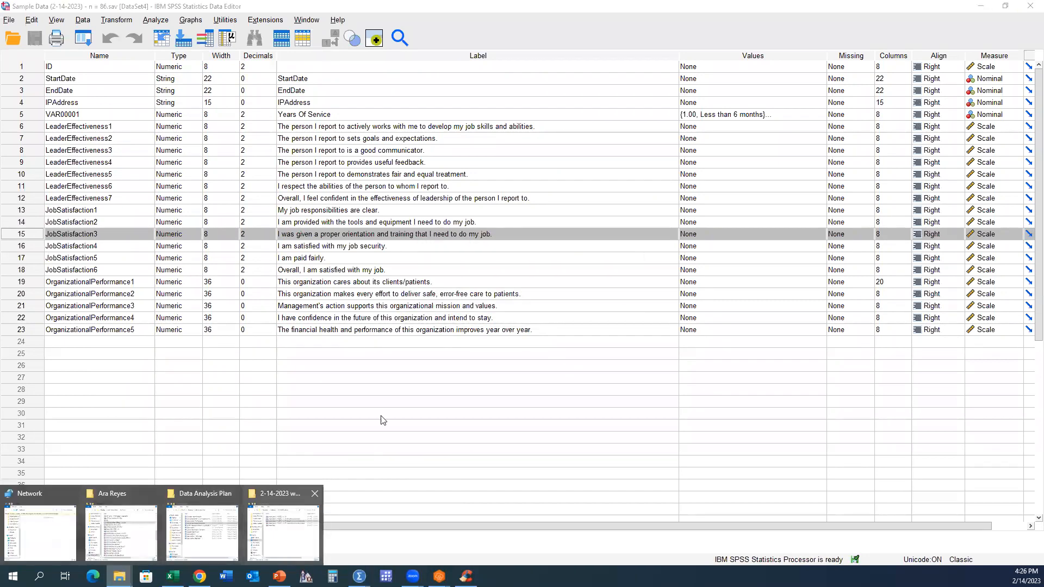
click(267, 526)
click(731, 209)
click(731, 209)
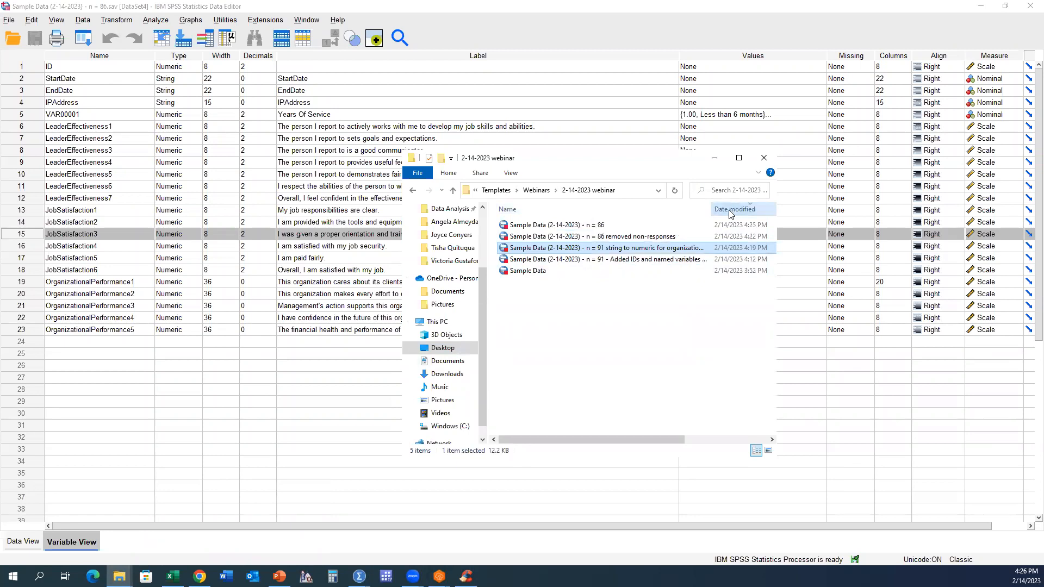
click(629, 238)
double_click(629, 238)
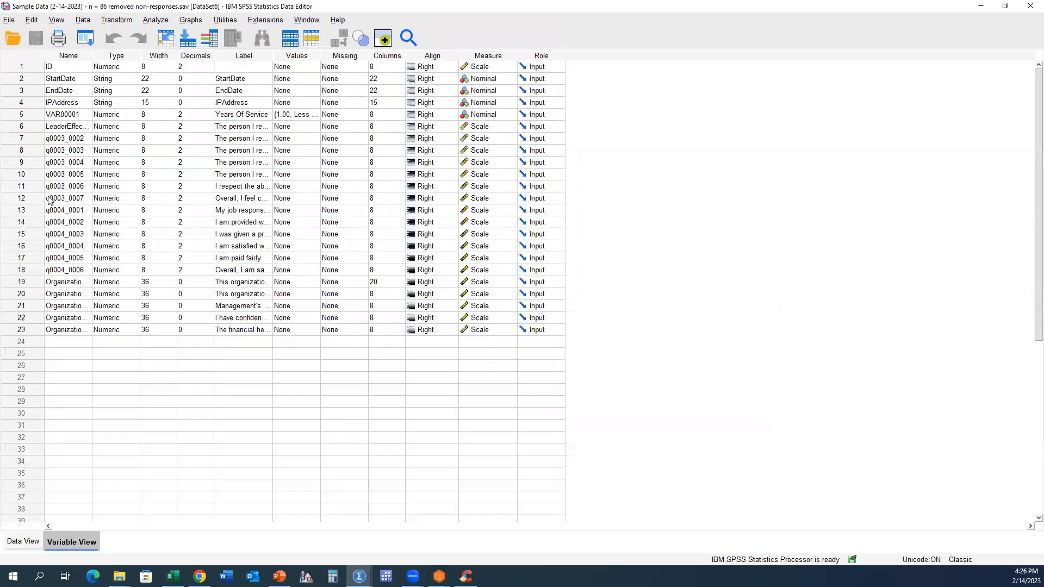
Step: Produce descriptive statistics directly from the q0003_0007 variable row, read them, and put the output away
click(31, 198)
right_click(31, 199)
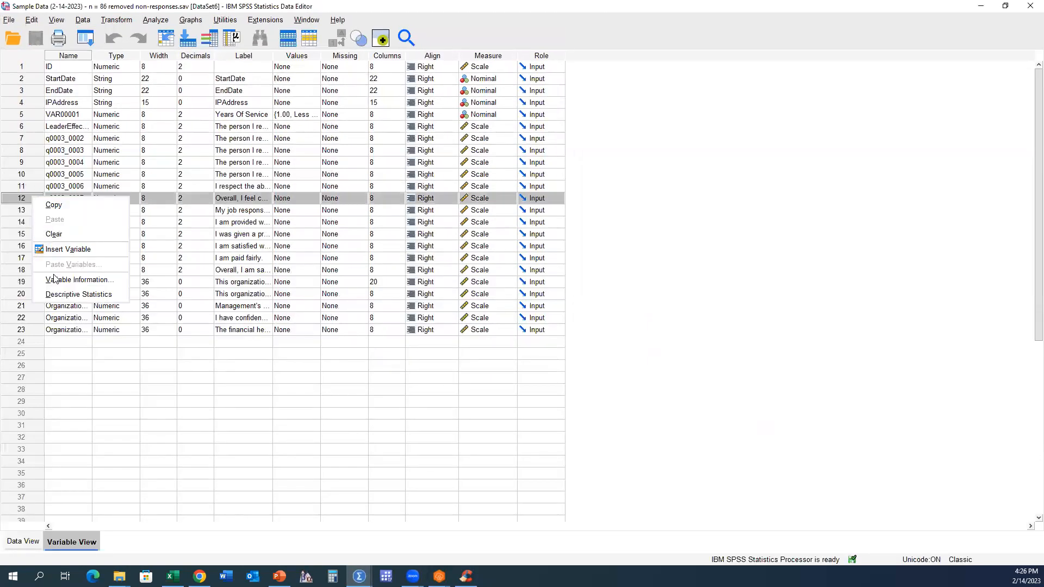
click(78, 294)
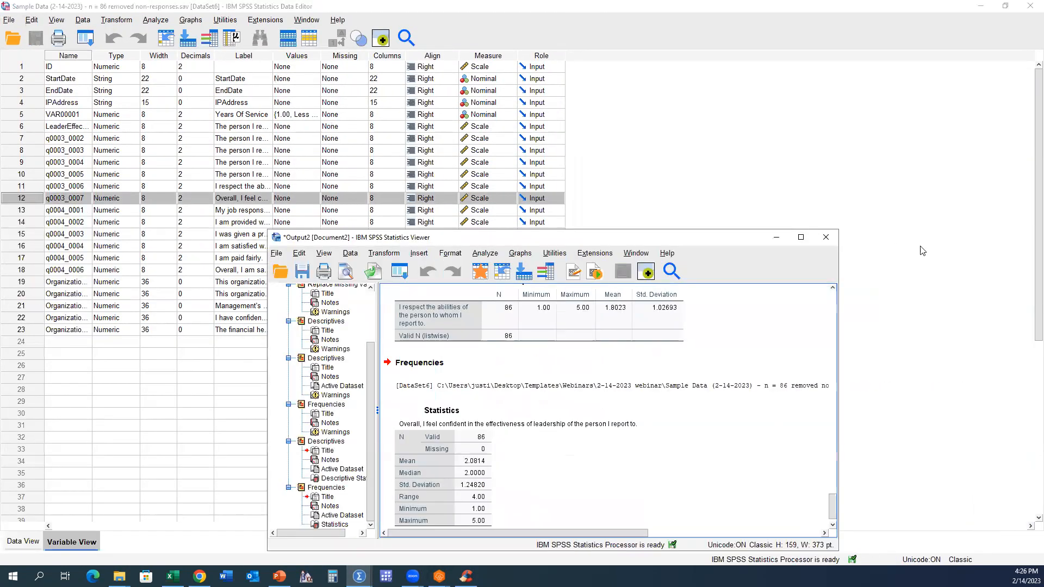
click(776, 237)
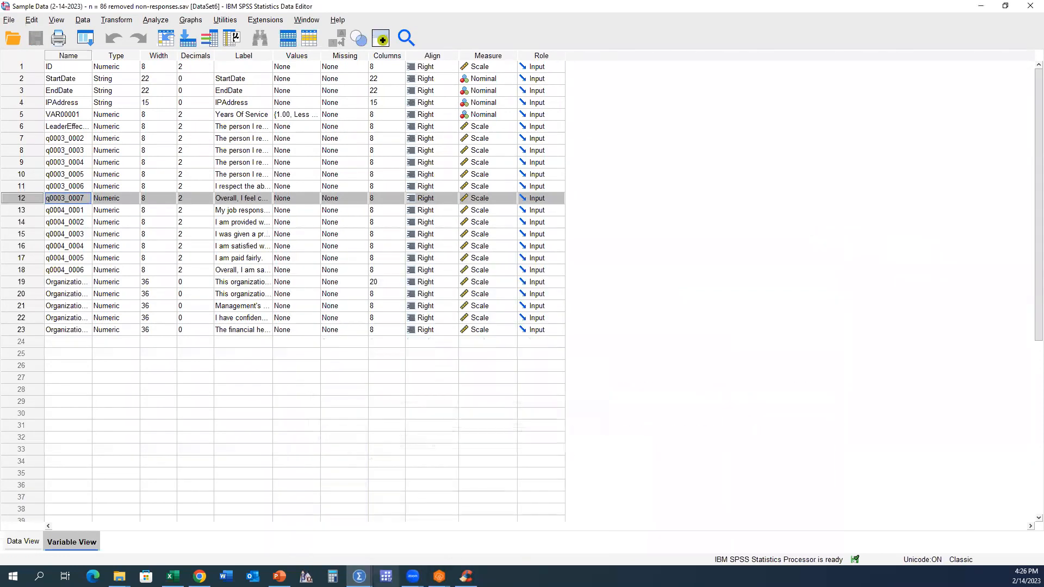
Step: Close the faulty n = 86 dataset and delete its file "Sample Data (2-14-2023) - n = 86" from the 2-14-2023 webinar folder
mouse_move(359, 575)
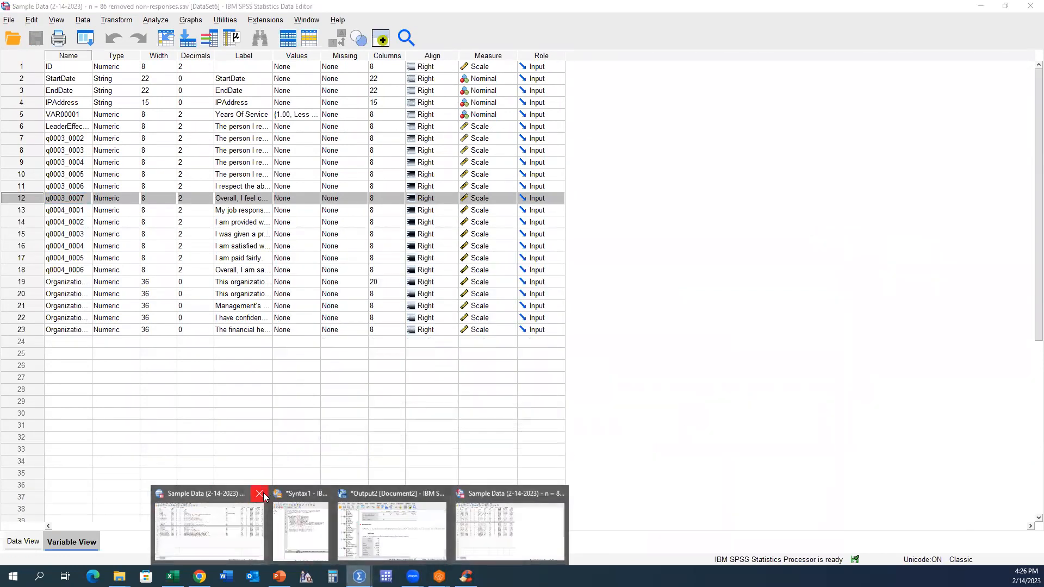
mouse_move(119, 575)
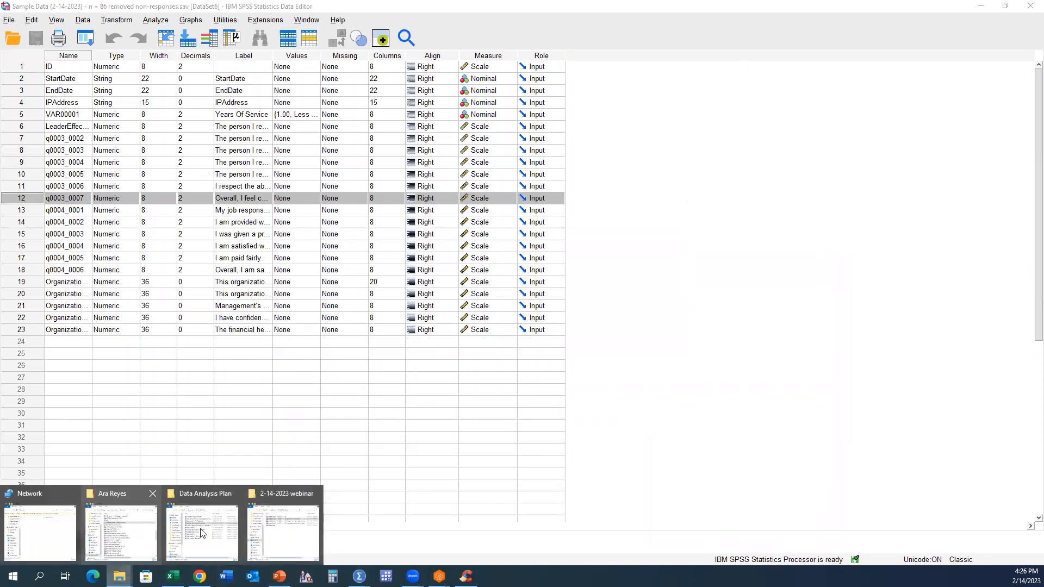
click(290, 513)
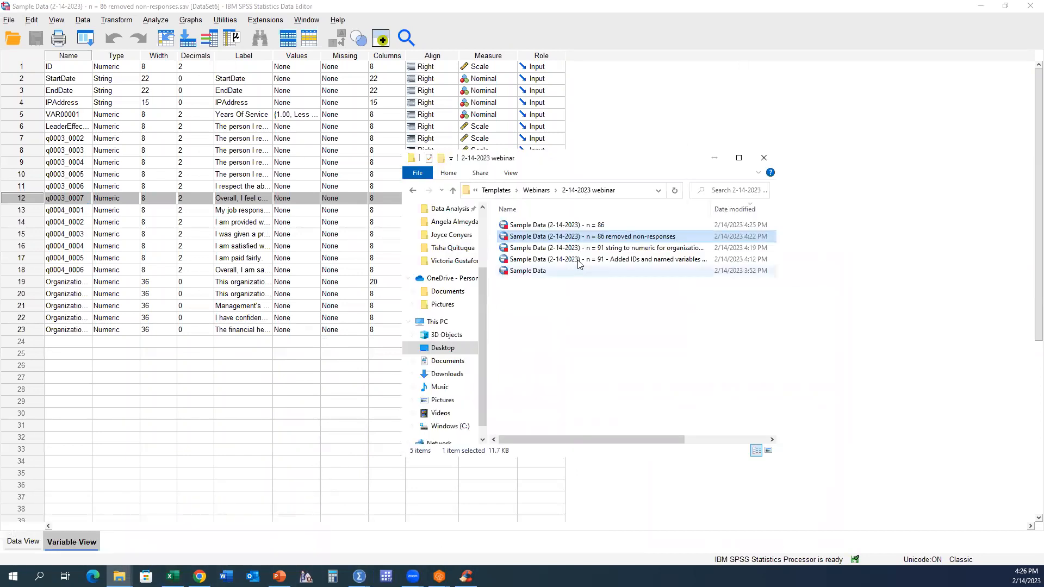
click(707, 258)
click(720, 208)
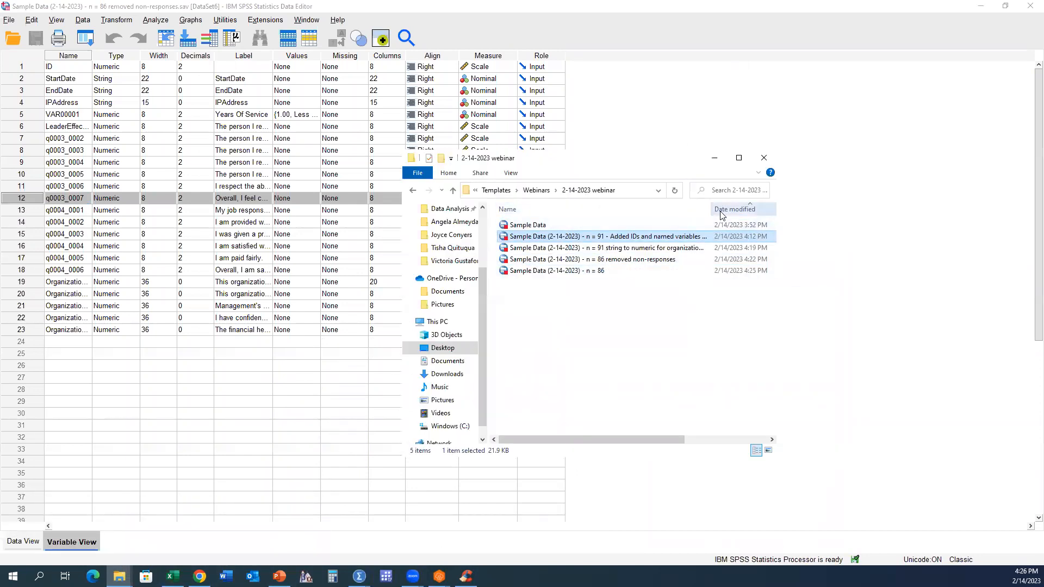
click(721, 208)
click(668, 224)
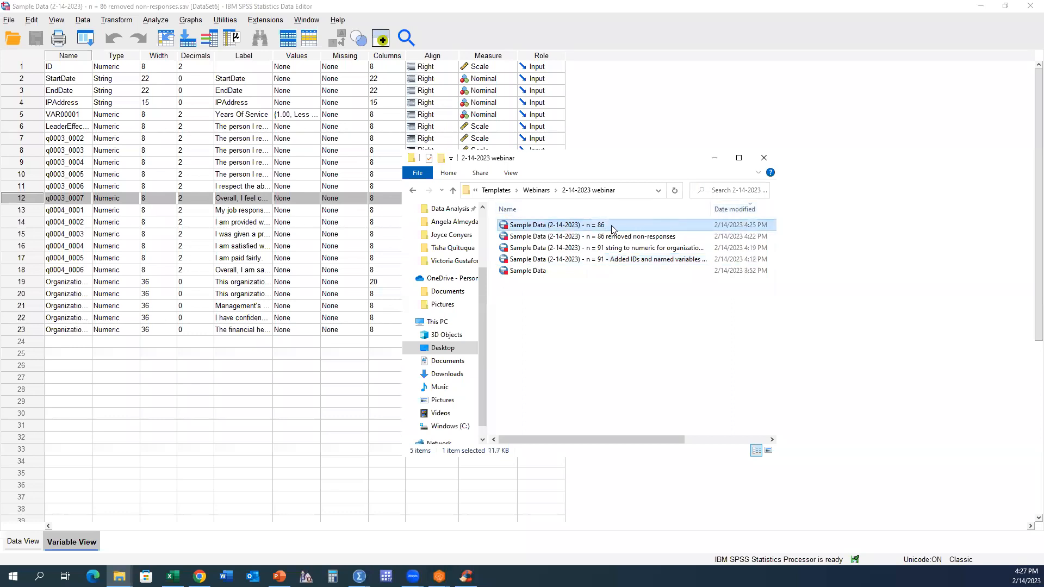
click(652, 247)
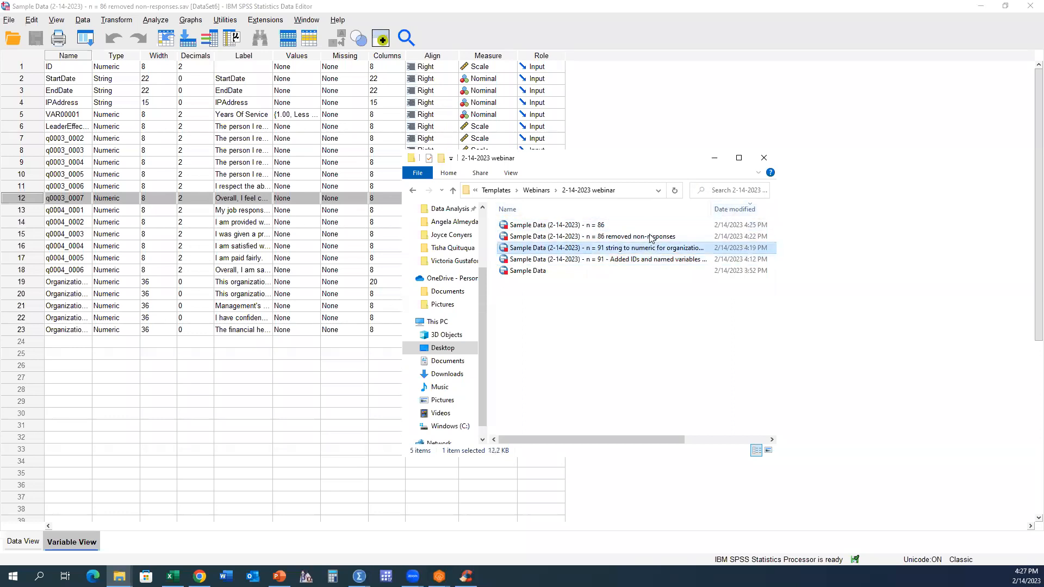
click(649, 226)
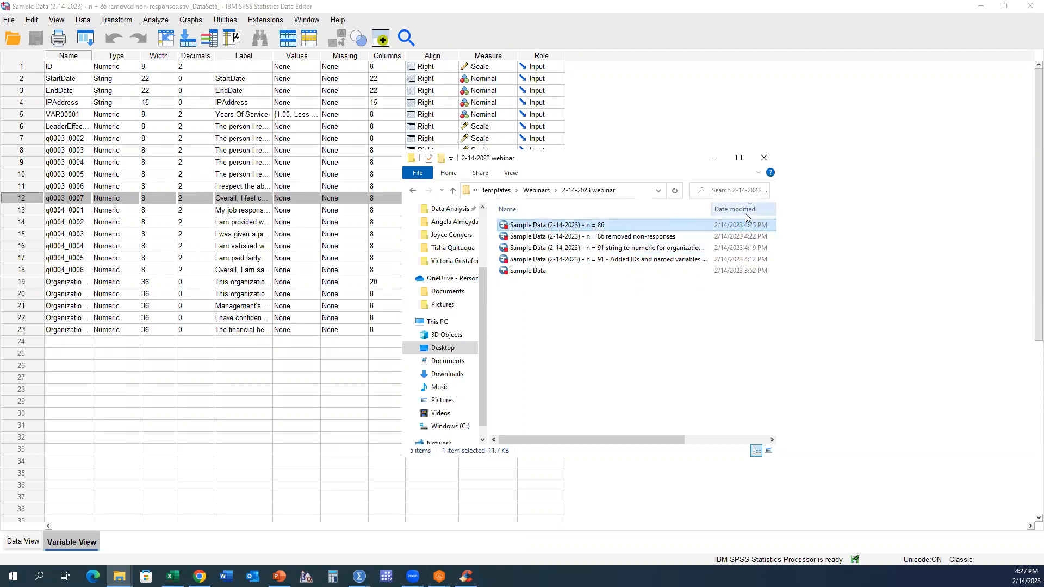
key(Delete)
click(785, 248)
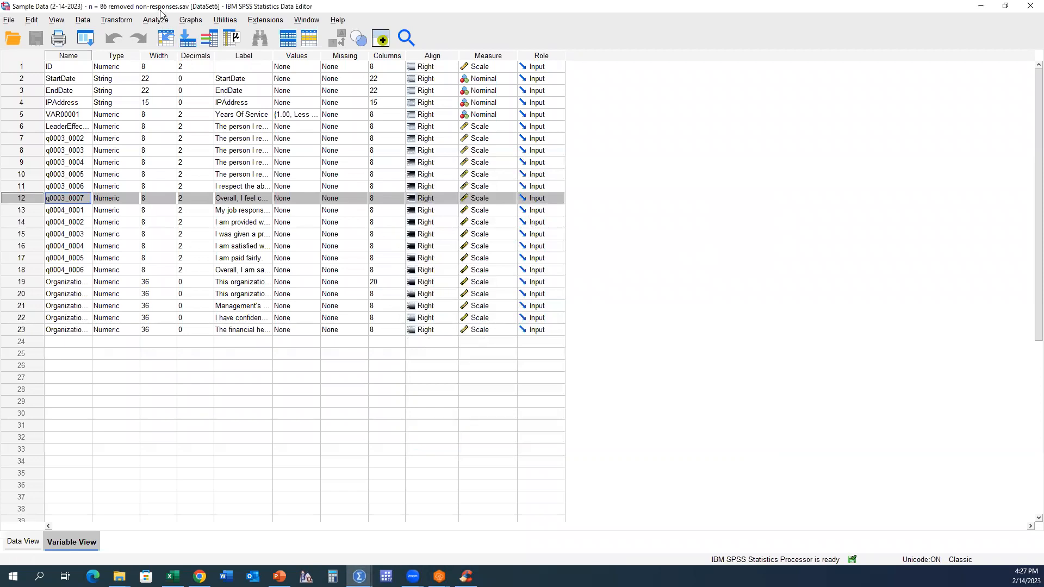
Step: Widen the Name column in the variable list so the full variable names are readable
click(80, 213)
click(88, 57)
click(95, 58)
click(88, 57)
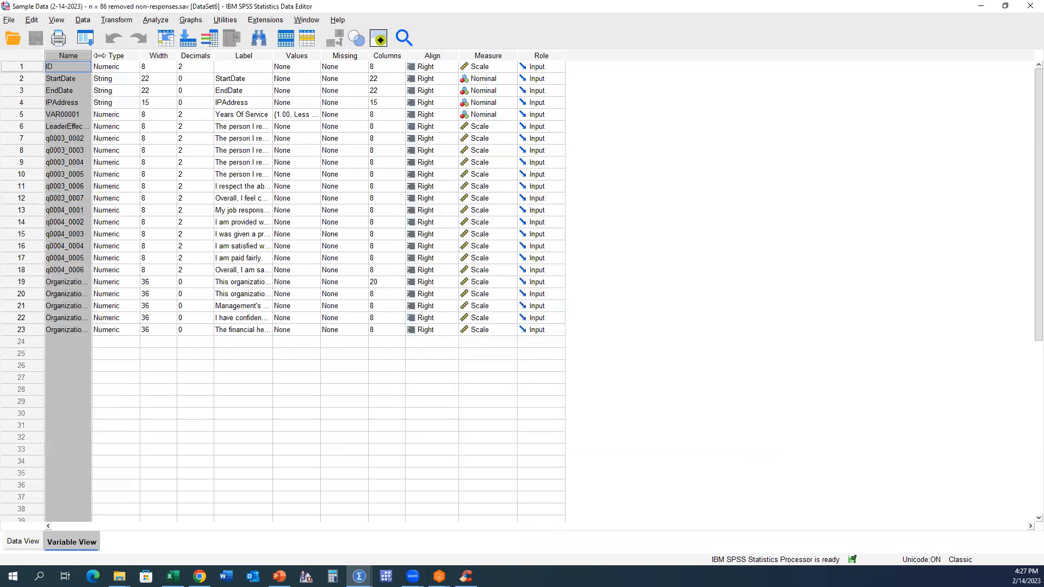
drag(99, 55, 223, 56)
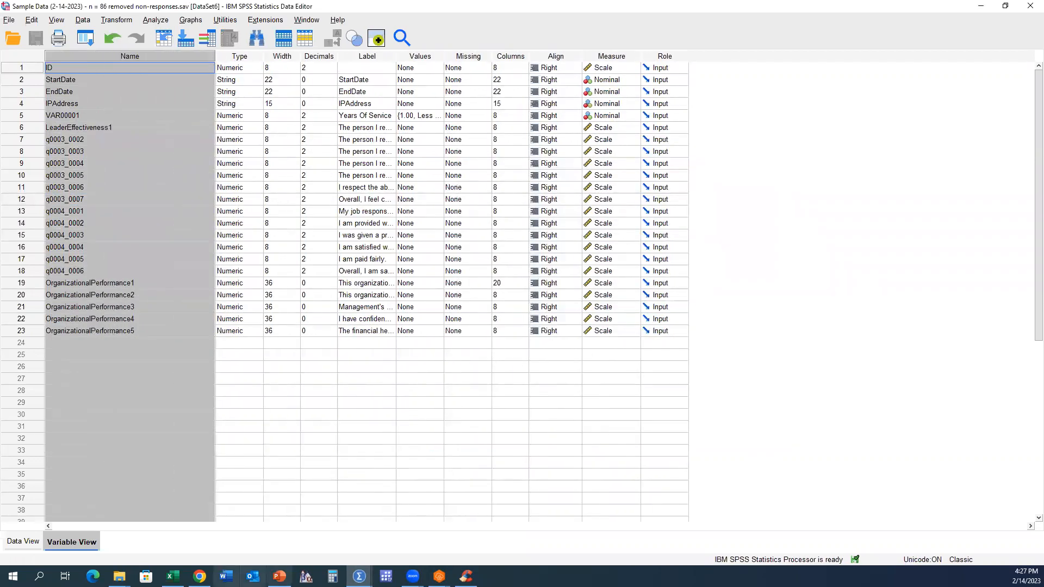
Step: Copy the names LeaderEffectiveness1 to LeaderEffectiveness7 from the Excel sheet and paste them over the variable names in rows 6 to 12
click(172, 576)
click(687, 226)
drag(657, 204, 660, 267)
key(ctrl+c)
click(121, 136)
drag(122, 129, 122, 196)
key(ctrl+v)
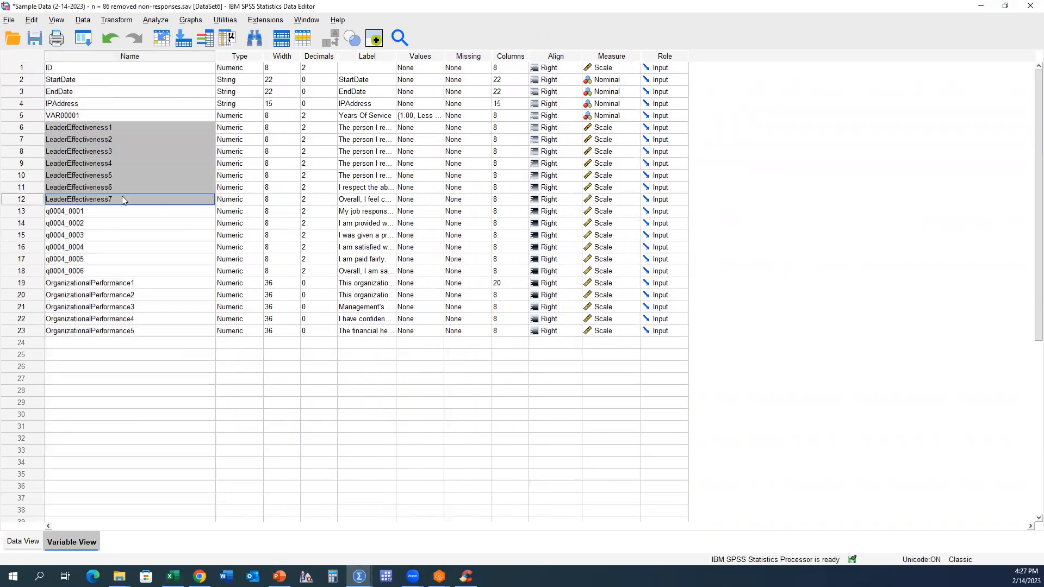
Step: Copy JobSatisfaction1 to JobSatisfaction6 from the Excel sheet and paste them over variable names q0004_0001 to q0004_0006
key(super+Left)
click(755, 200)
drag(755, 200, 761, 255)
key(ctrl+c)
click(87, 200)
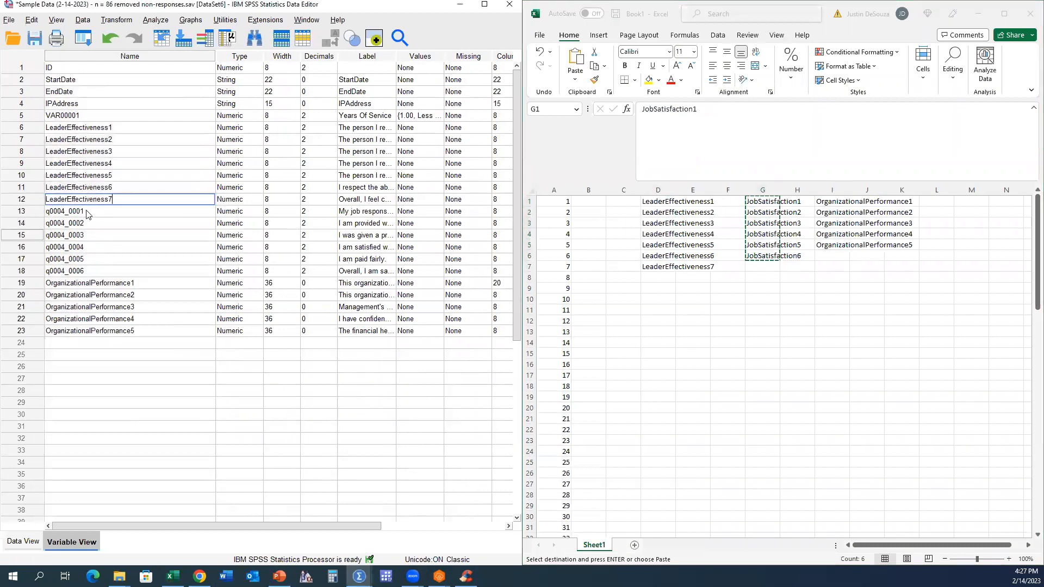
drag(87, 214, 90, 270)
key(ctrl+v)
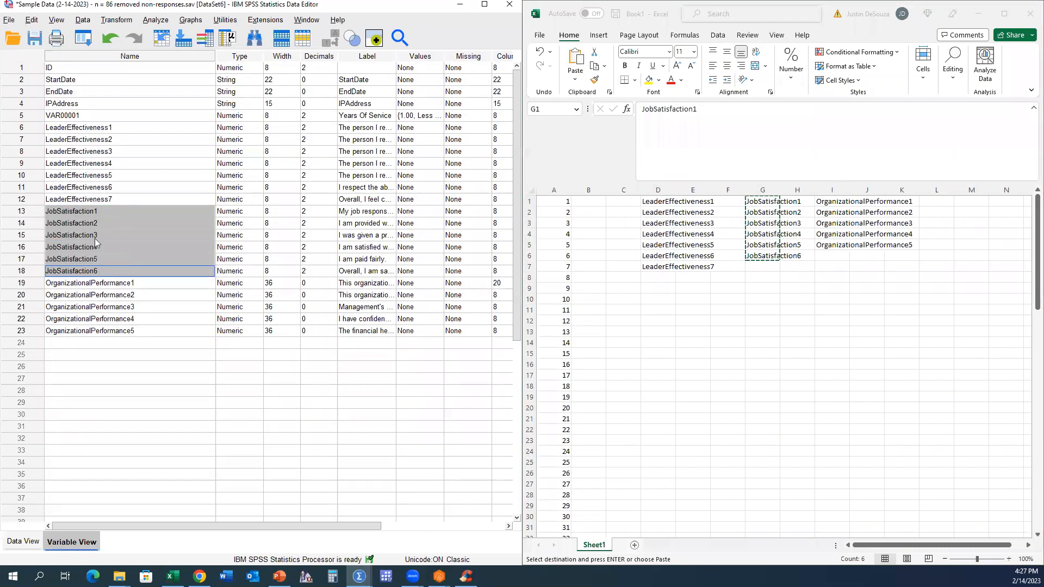
Step: Show the data values full screen and set up Replace Missing Values with Mean of nearby points and a span of All
double_click(11, 129)
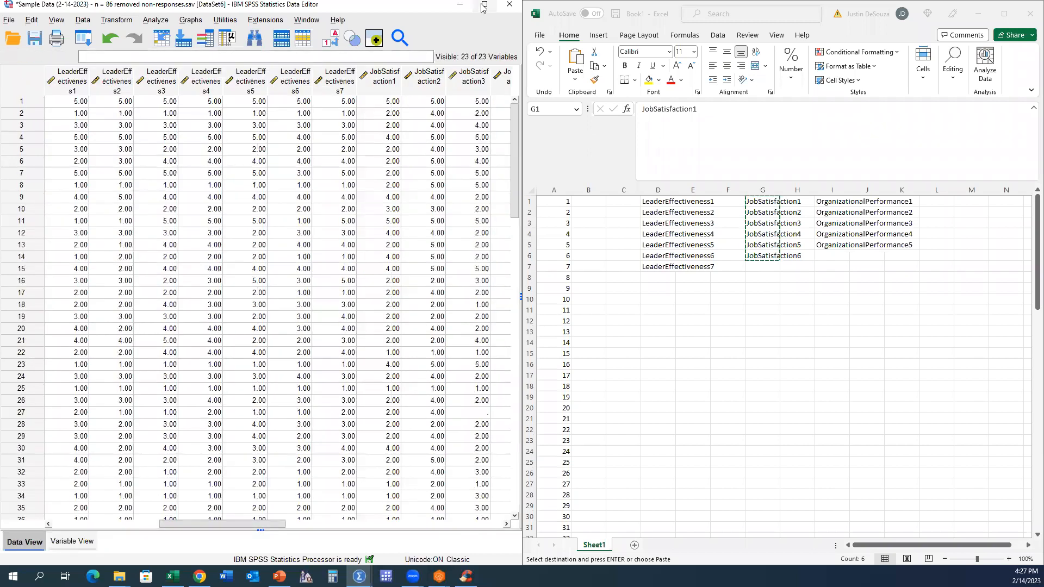
click(483, 8)
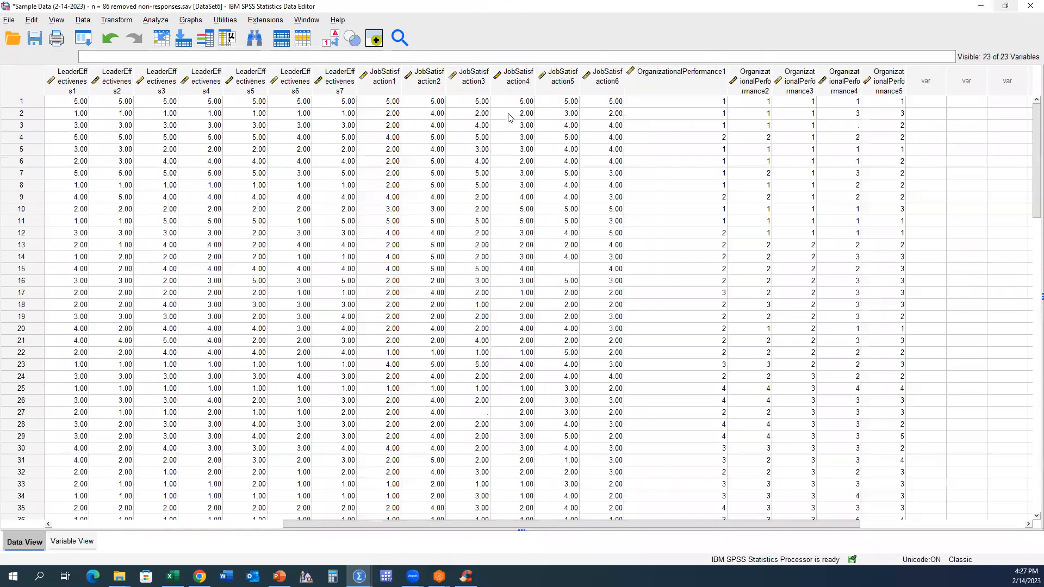
click(131, 20)
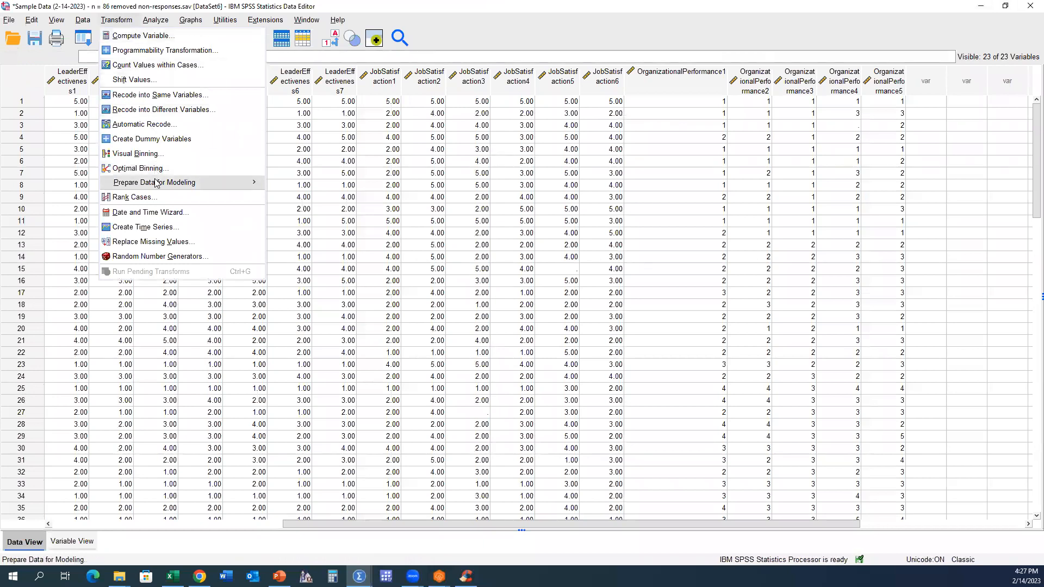
click(153, 242)
scroll(409, 296, down, 2)
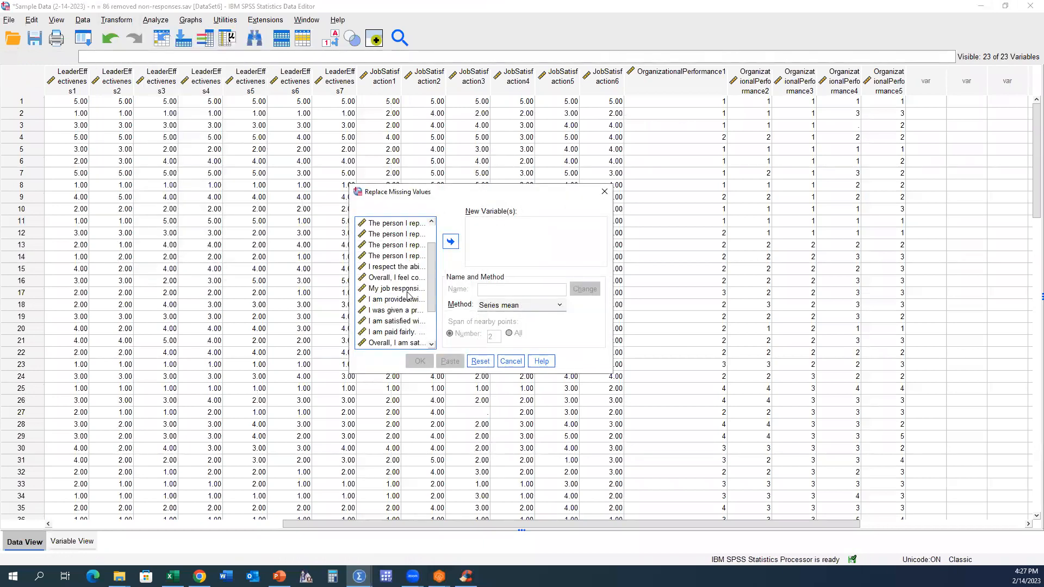
scroll(409, 296, down, 2)
click(506, 306)
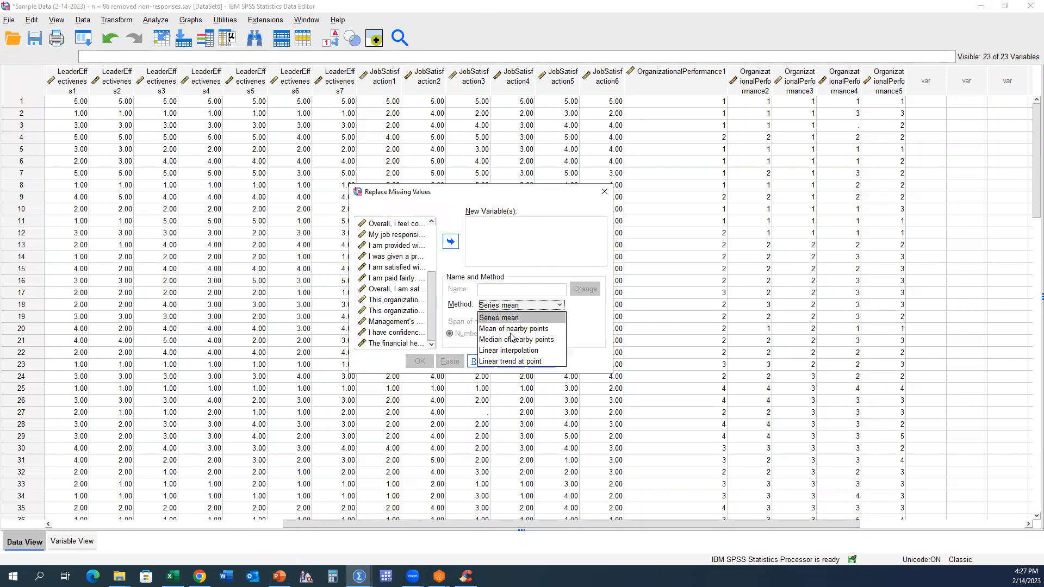
click(511, 329)
click(515, 334)
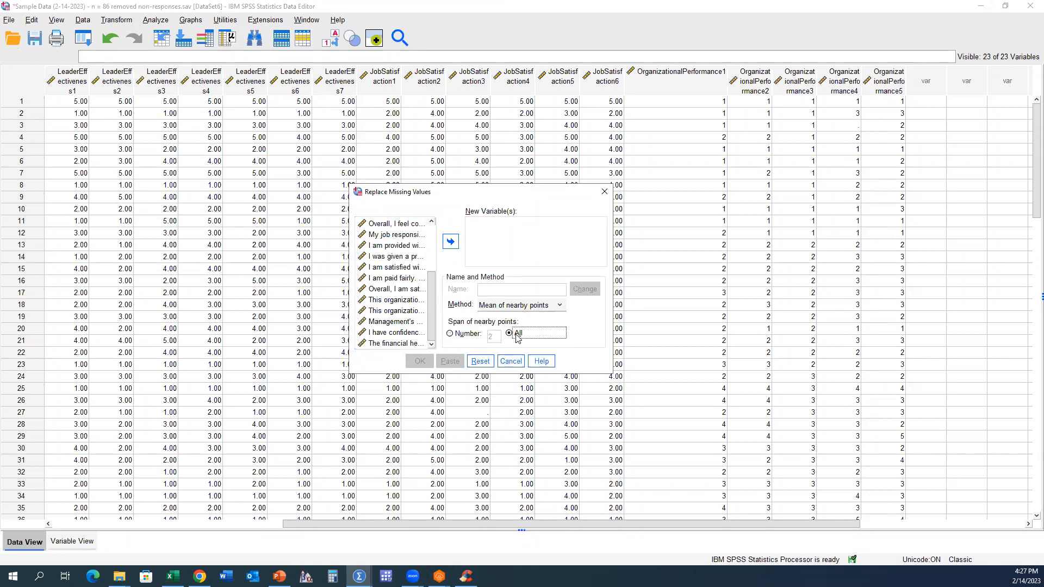
Step: Add all LeaderEffectiveness, JobSatisfaction and OrganizationalPerformance items as new variables and paste the Replace Missing Values command as syntax
scroll(396, 248, up, 3)
click(396, 245)
scroll(392, 277, down, 3)
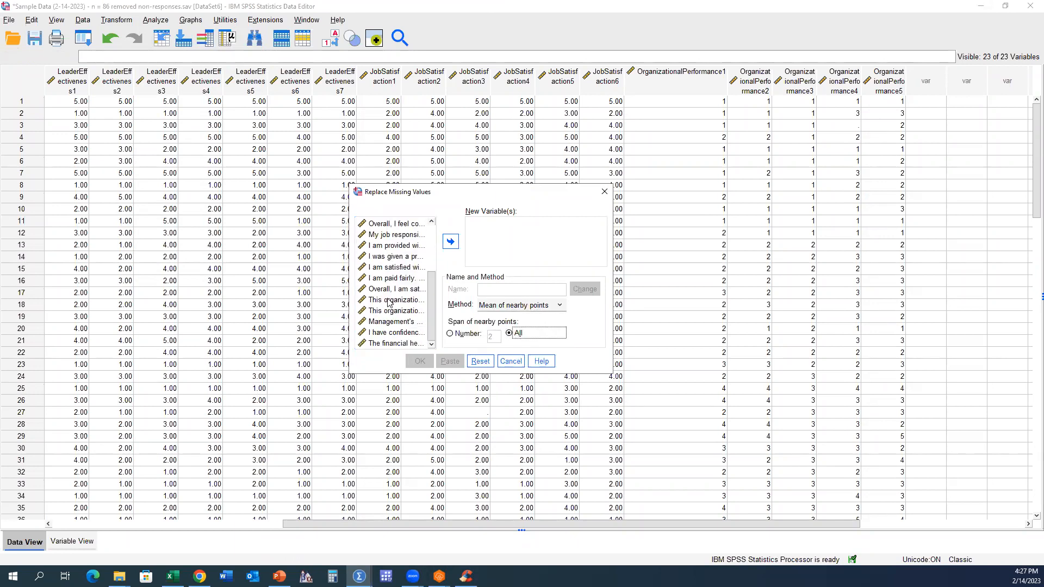
shift+click(389, 344)
click(450, 241)
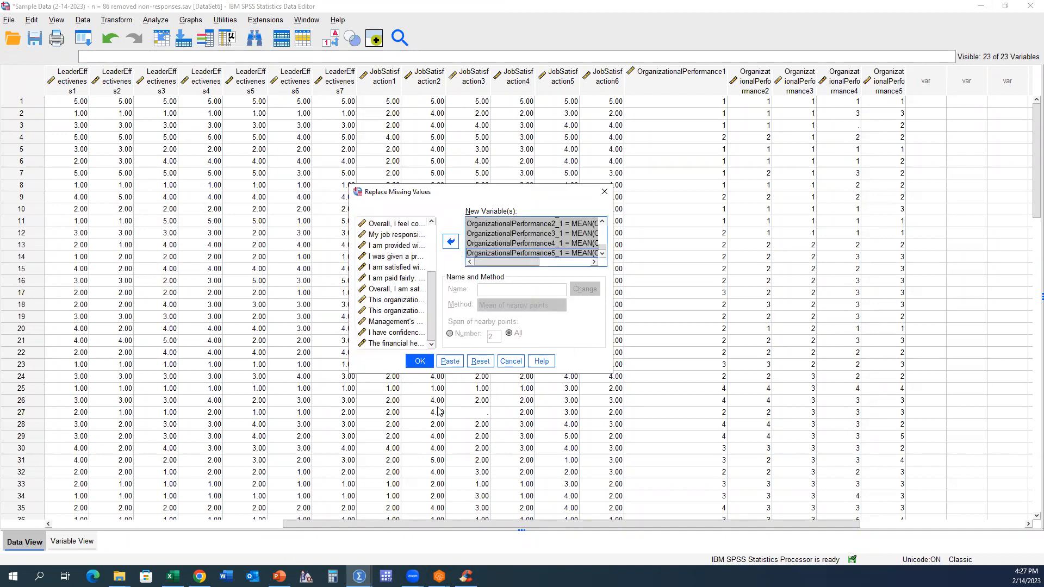
click(446, 361)
Step: Delete the old replace-missing-values block and the DATASET ACTIVATE line from the syntax, keeping the newly pasted RMV command
mouse_move(359, 576)
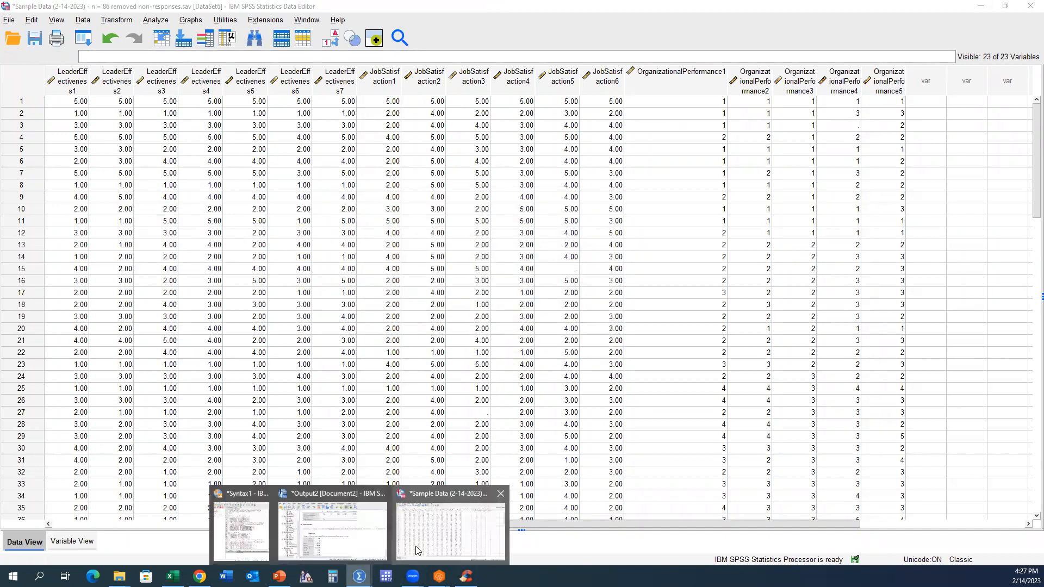
click(242, 527)
drag(907, 282, 662, 132)
key(Delete)
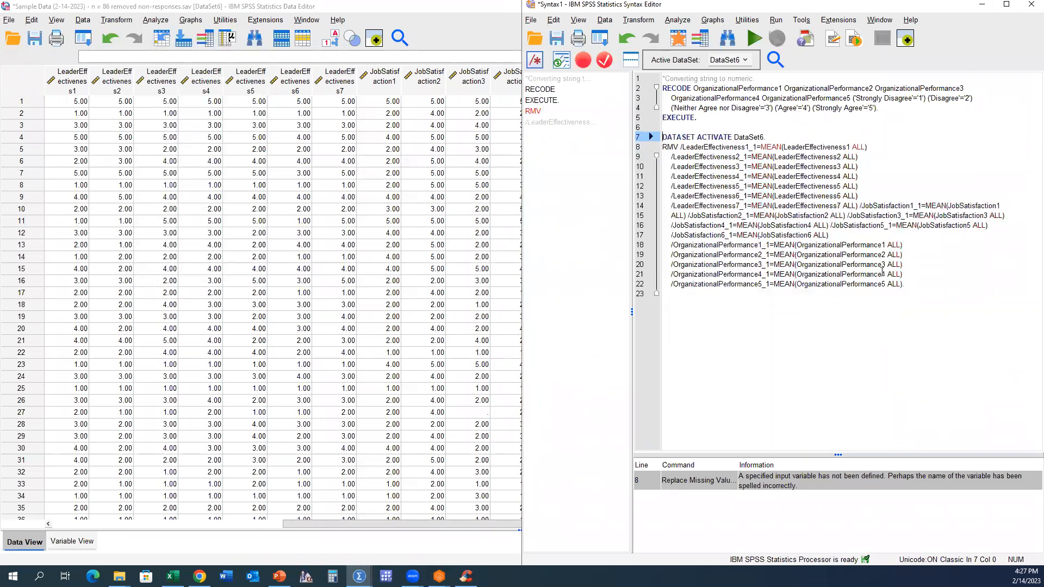
drag(768, 134, 582, 135)
key(Delete)
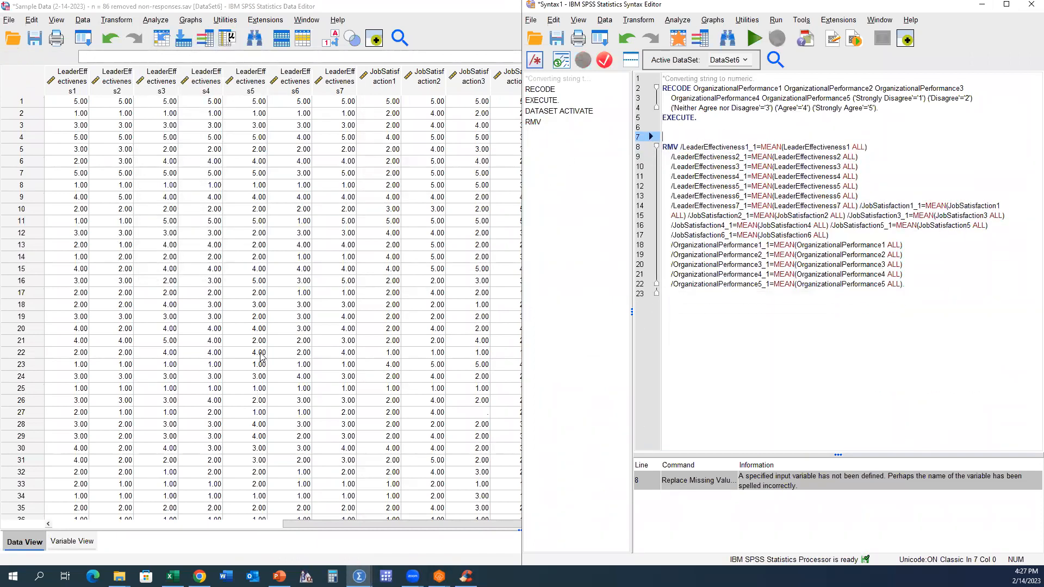
Step: Run the RMV syntax on the n = 86 removed non-responses dataset and look over the new variables in the data
click(402, 524)
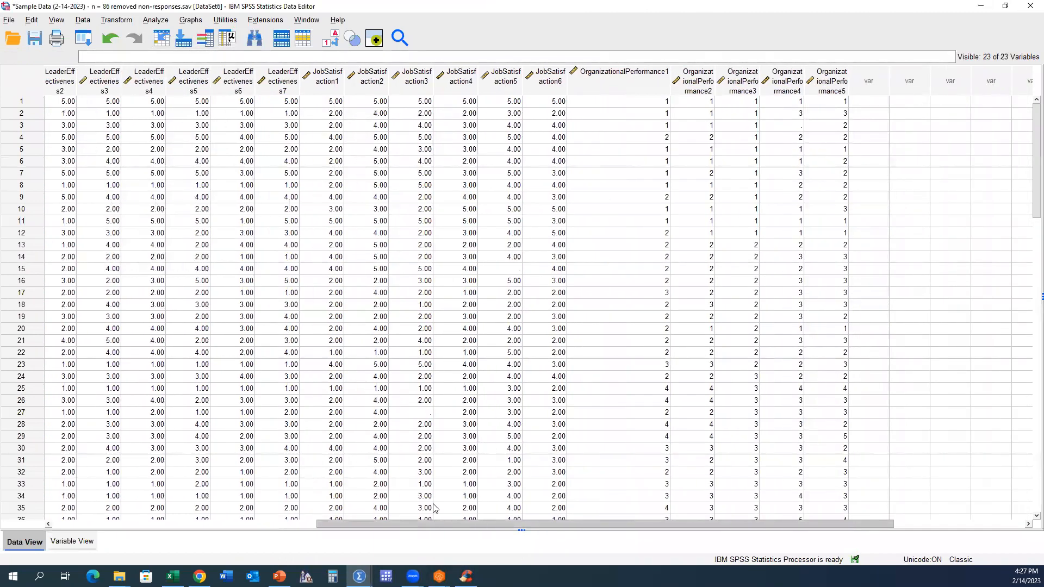
key(super+Left)
drag(933, 301, 661, 146)
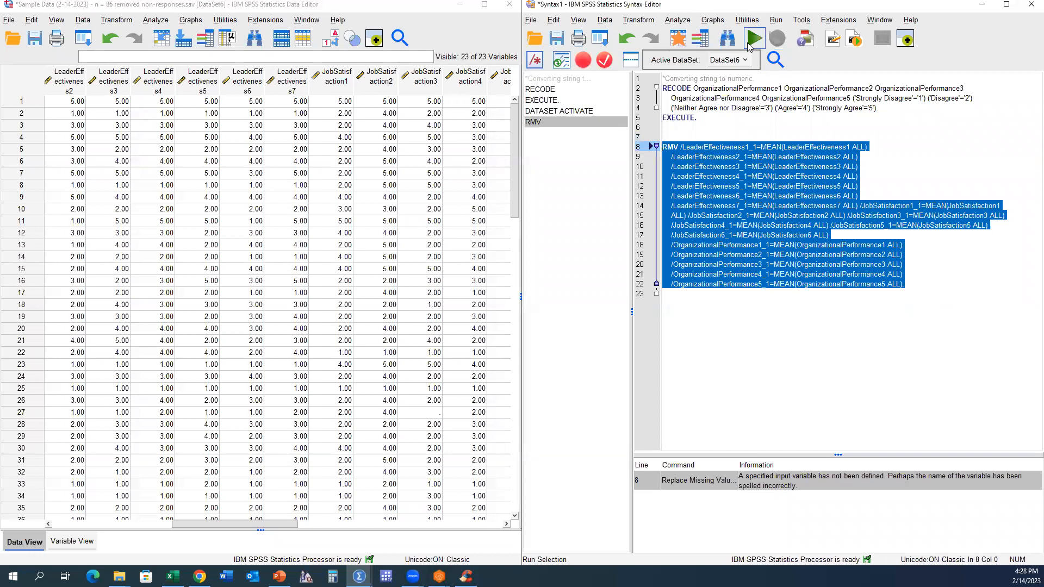
click(753, 38)
click(198, 381)
drag(144, 521, 250, 522)
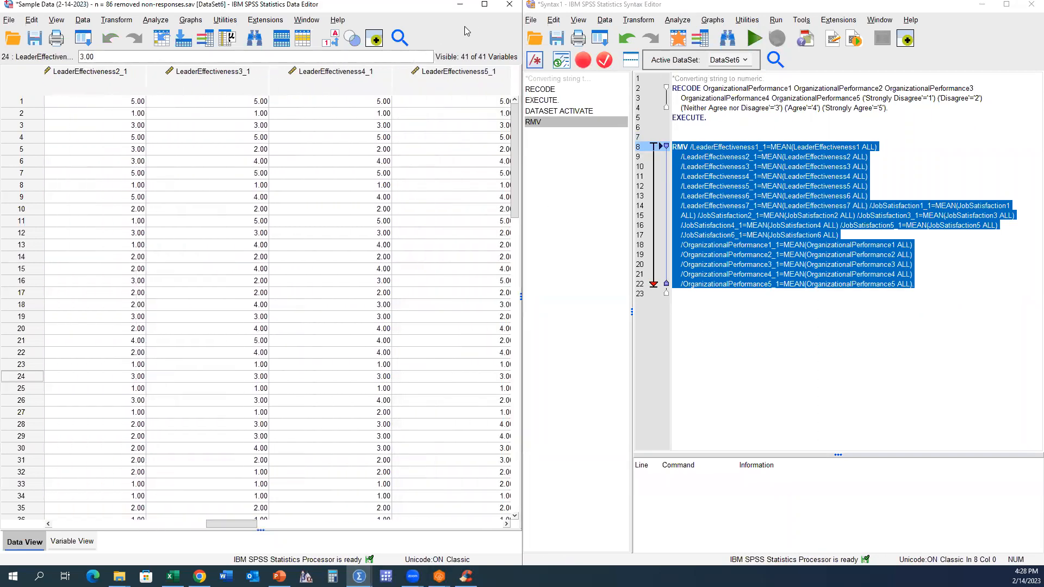
click(485, 4)
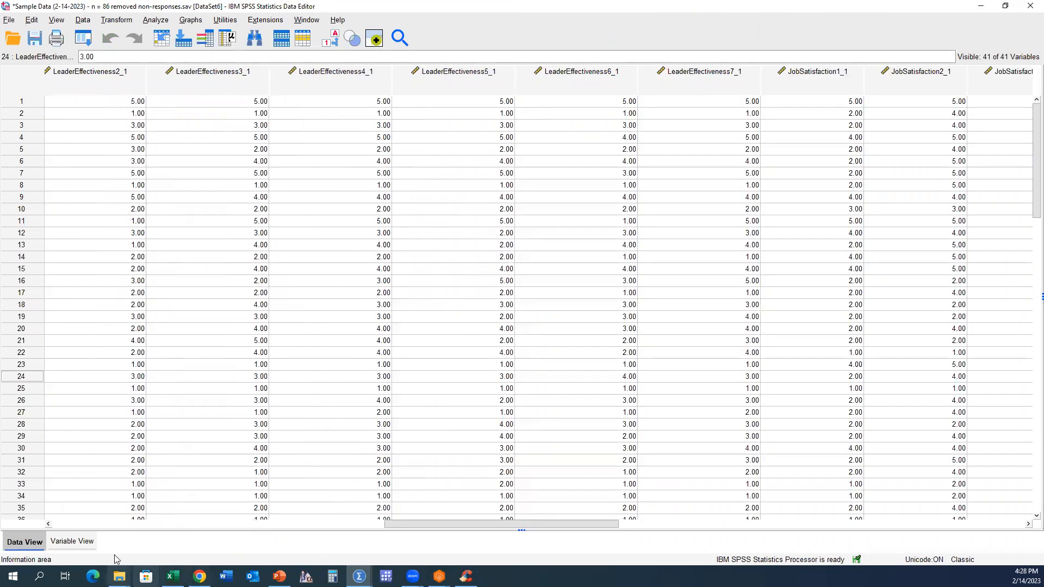
Step: Compare the original item variables with the new _1 versions in the variable definitions and widen the Label column
click(72, 540)
scroll(146, 389, down, 1)
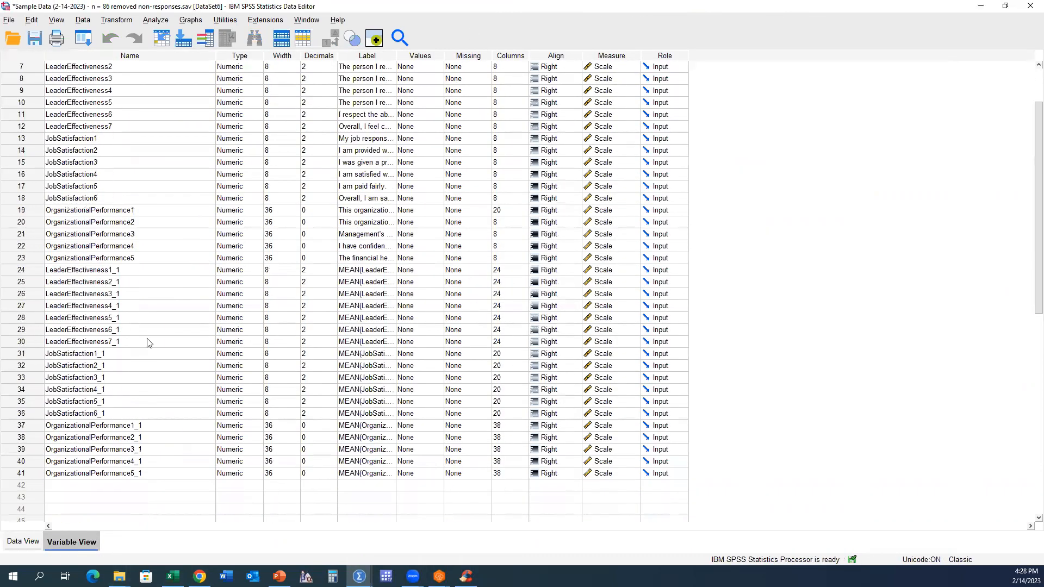
scroll(140, 224, up, 1)
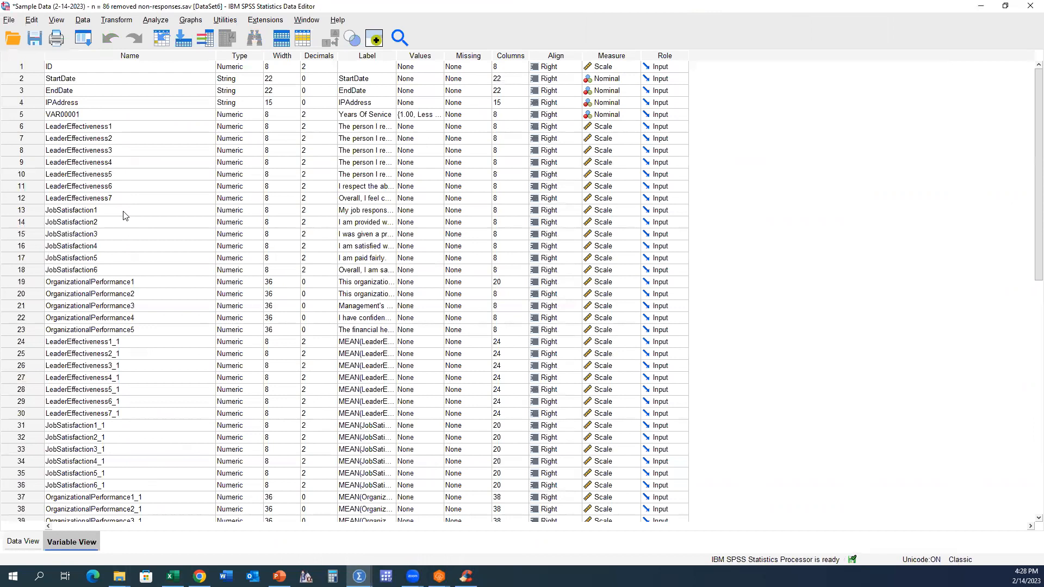
click(125, 342)
click(115, 341)
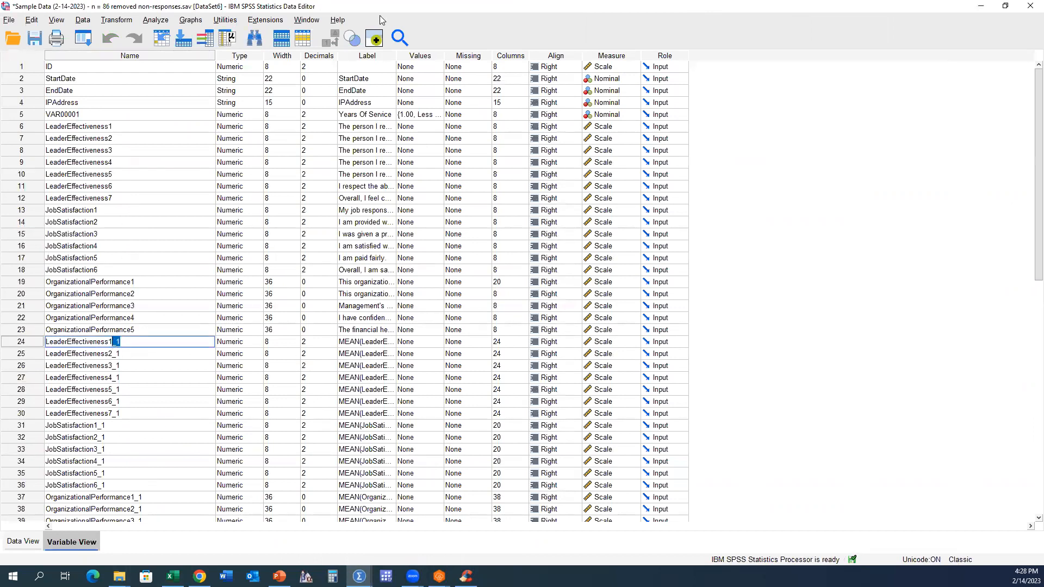
click(389, 55)
drag(395, 55, 574, 55)
Step: Compare case 15's missing JobSatisfaction5 response with its replacement value in JobSatisfaction5_1
click(31, 178)
double_click(31, 179)
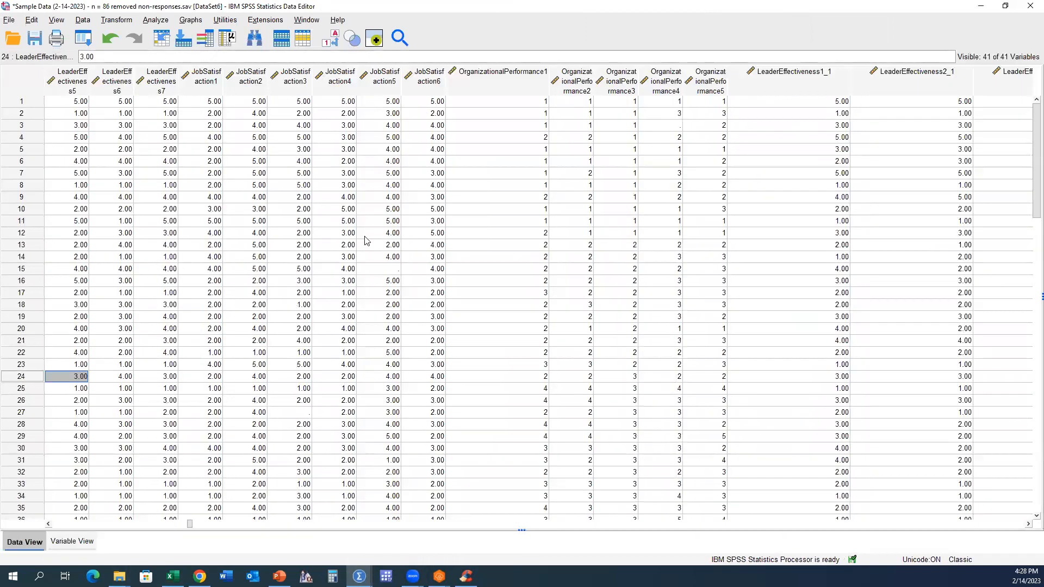
click(390, 271)
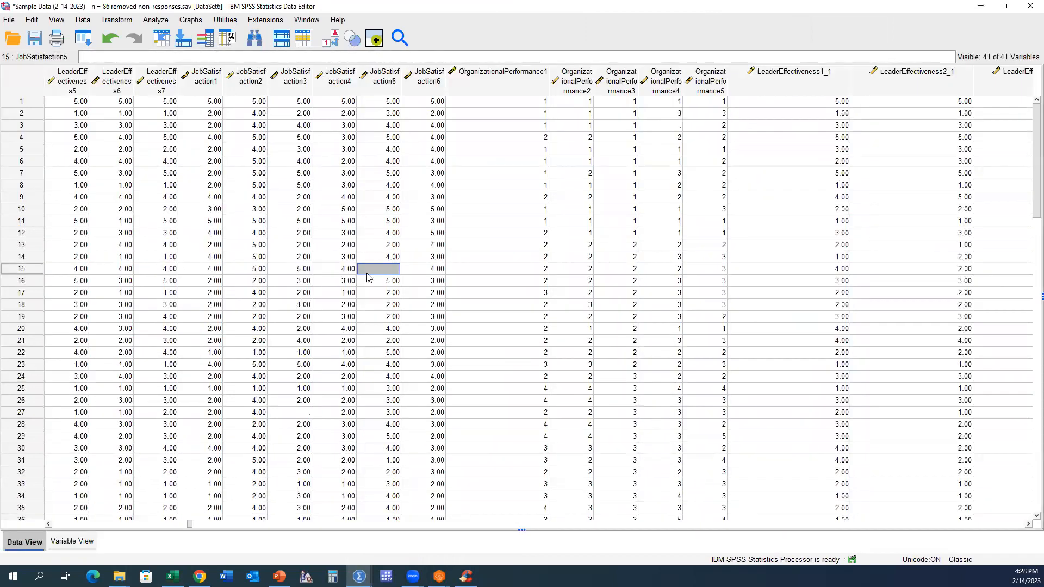
click(38, 275)
drag(65, 526, 160, 512)
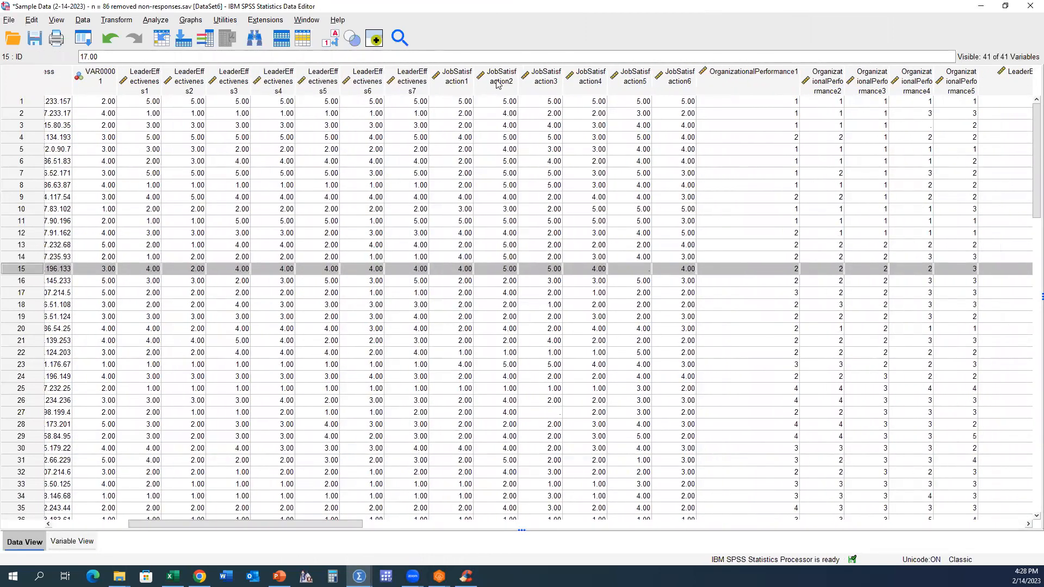
drag(229, 524, 622, 522)
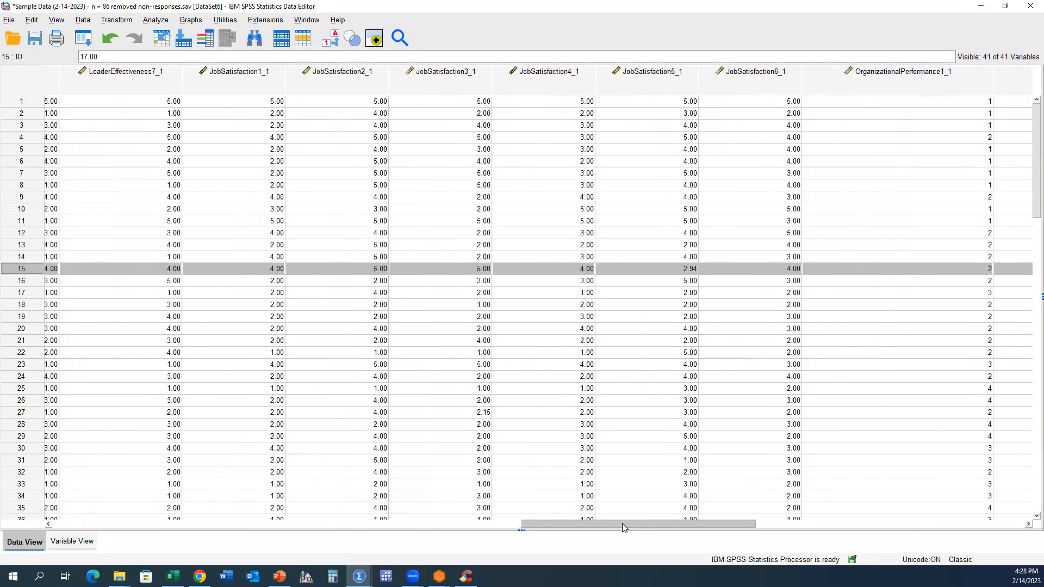
click(684, 269)
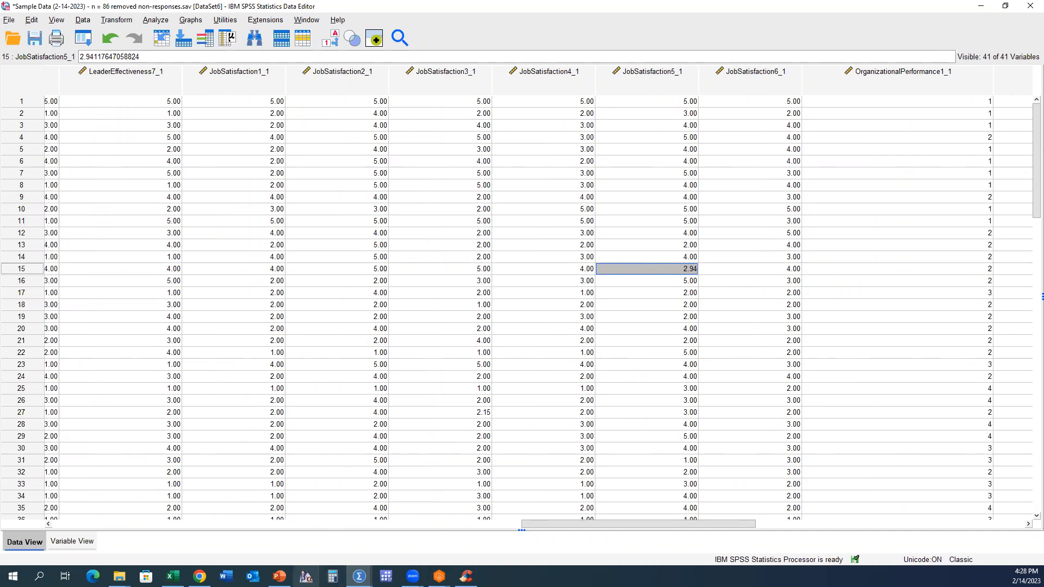
Step: Save the dataset under the new name "Sample Data (2-14-2023) - n = 86 replaced missing values with the average"
click(9, 20)
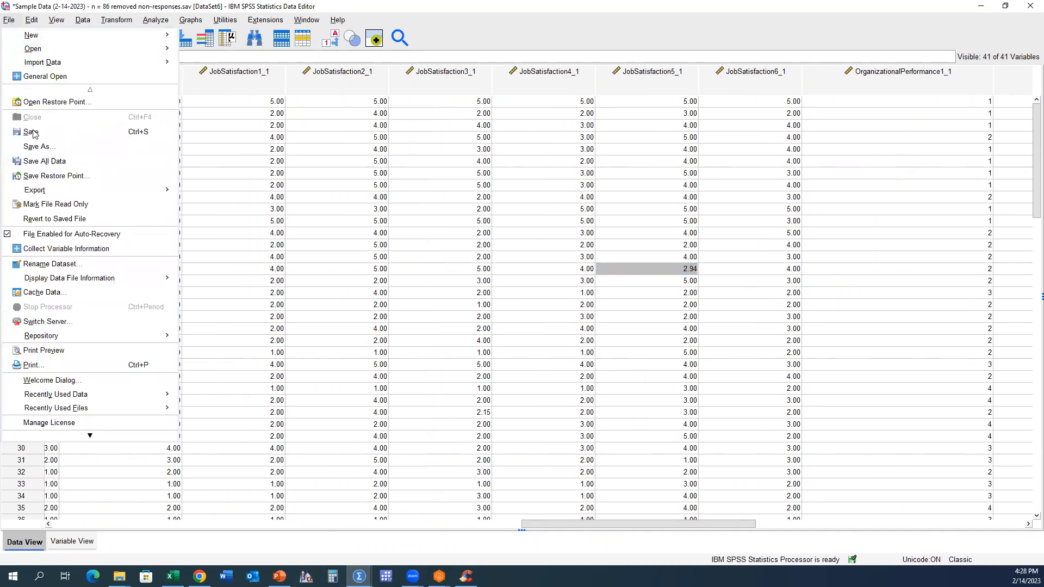
click(35, 147)
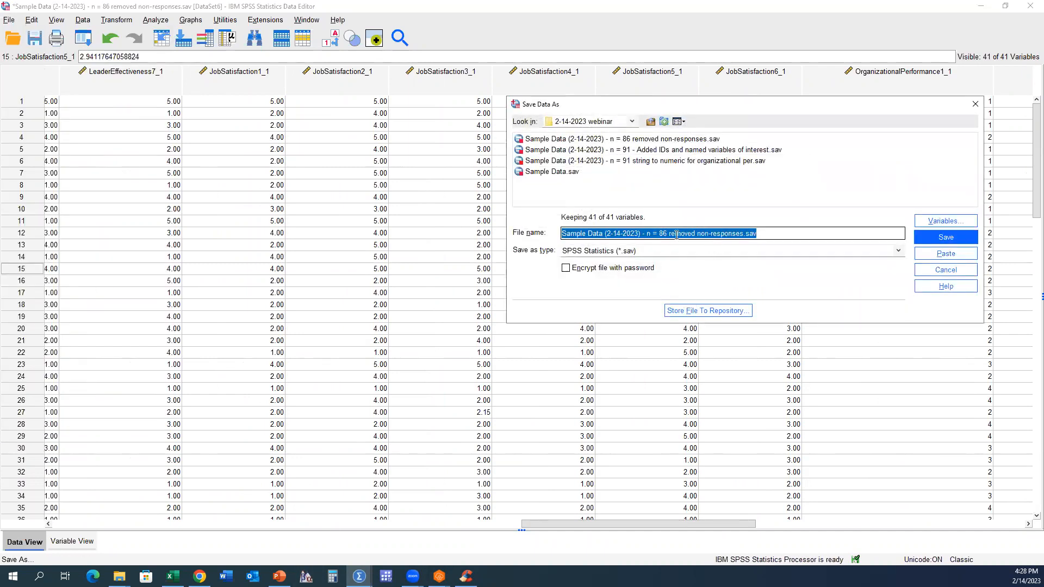
drag(668, 235, 952, 245)
text(re)
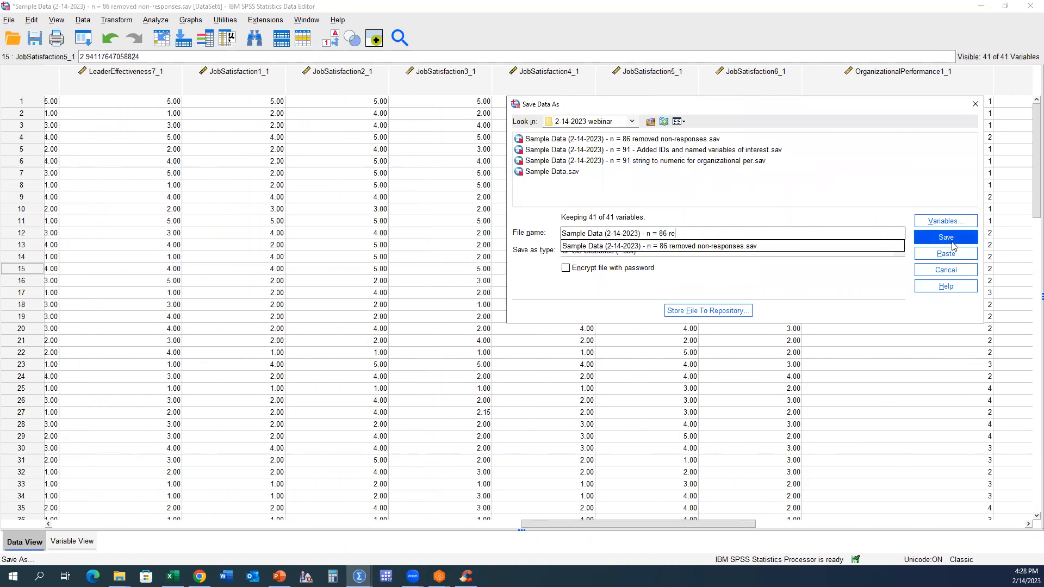
text(placed missing values with the average)
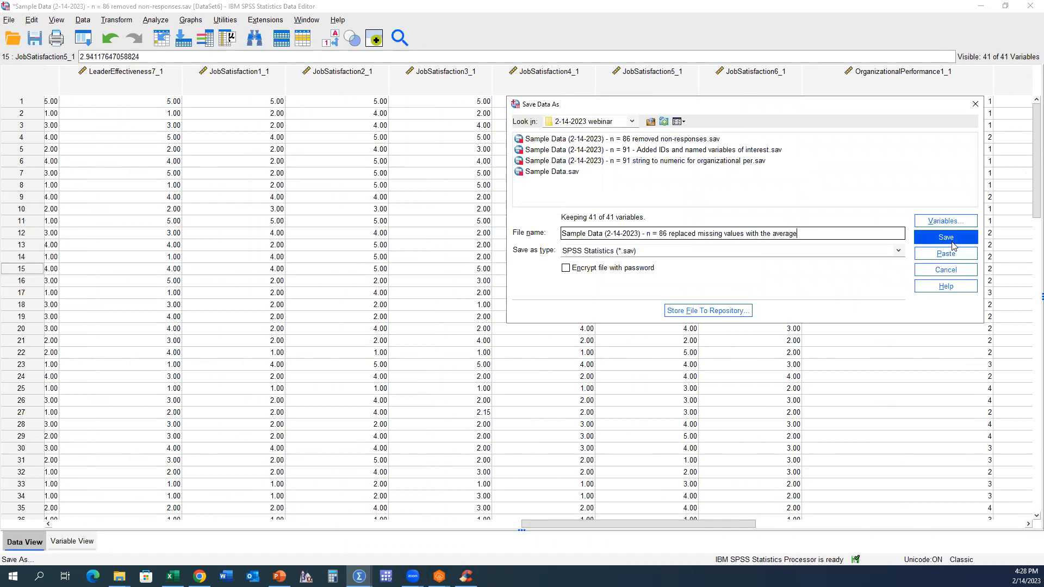
click(952, 242)
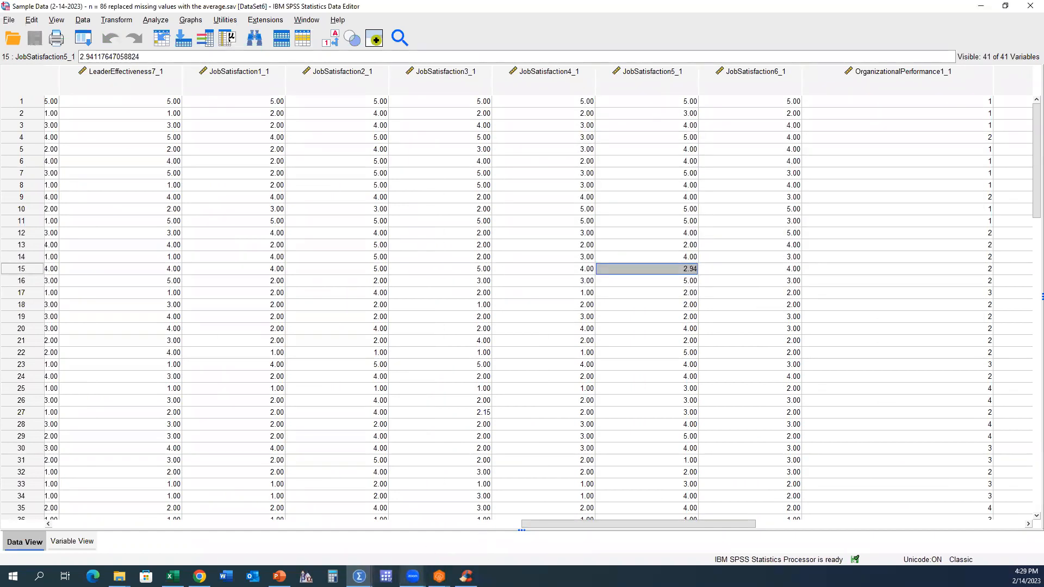
Step: Add the comment "*Replacing missing values with average." above the RMV command in the syntax
mouse_move(358, 576)
click(242, 532)
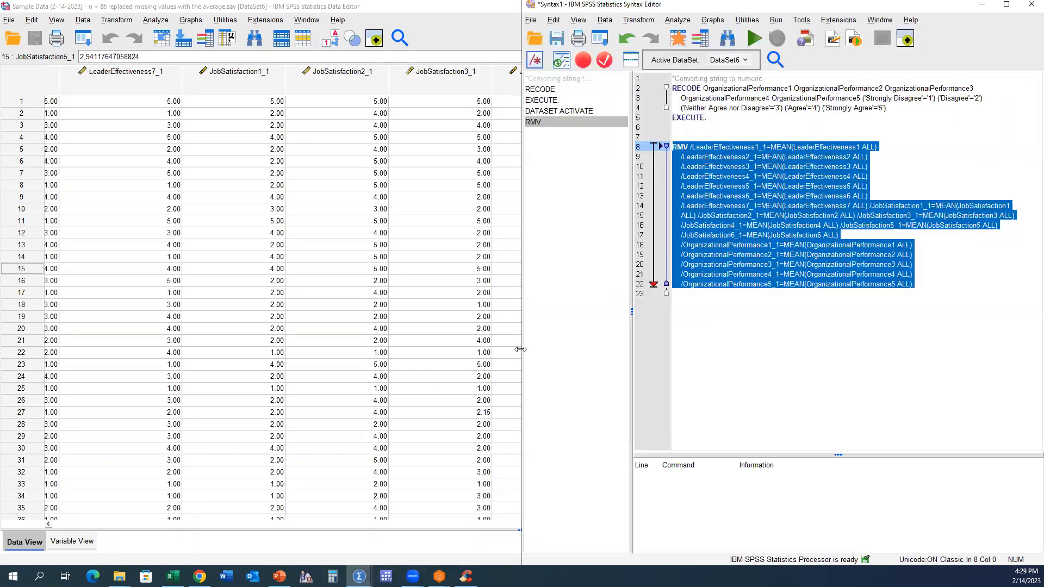
click(696, 136)
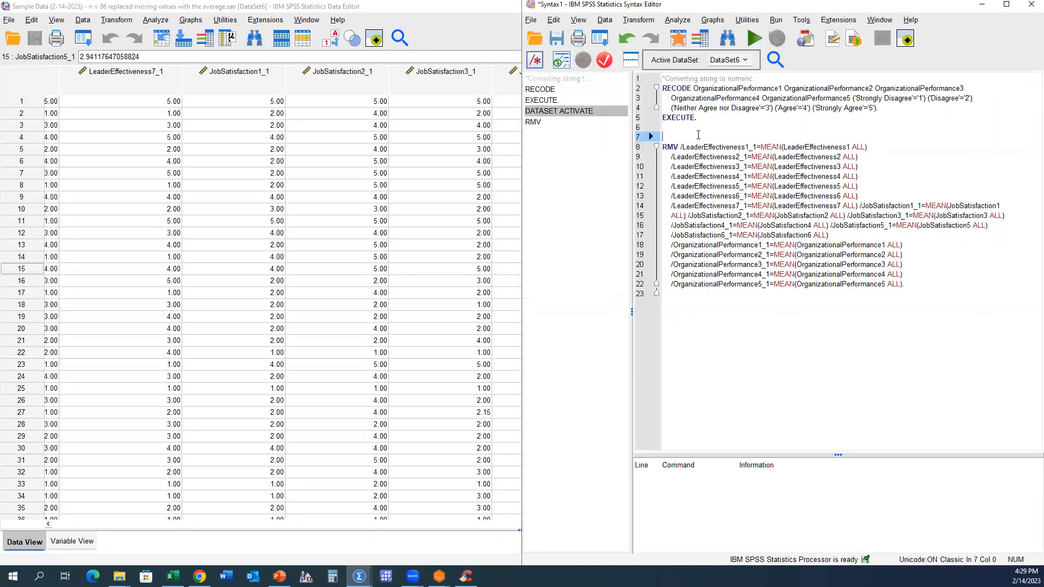
text(*Replacing missing values with average.)
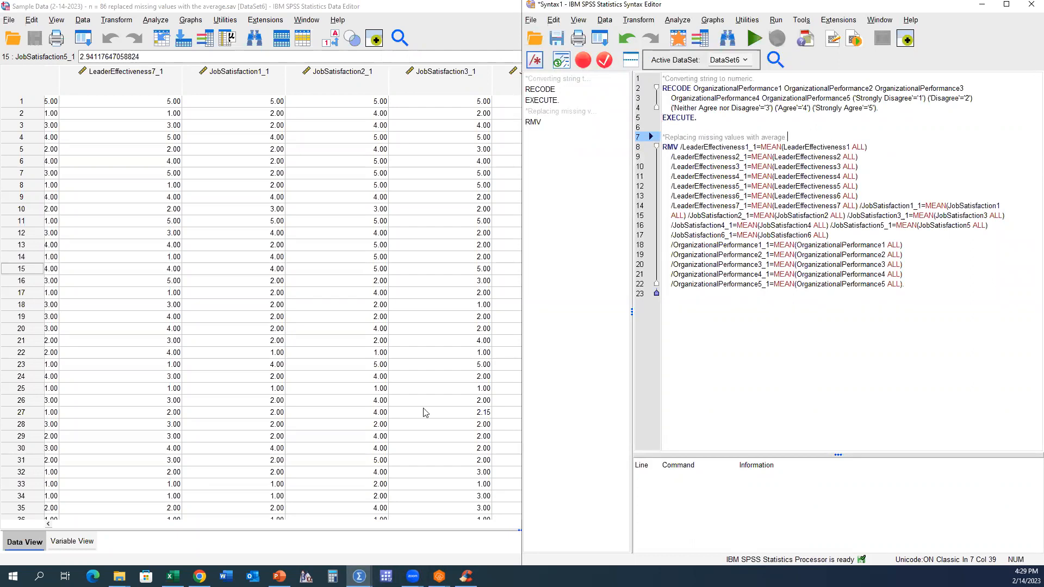
Step: Review the variable definitions in the data window and highlight the mean-replaced variables, LeaderEffectiveness1_1 through OrganizationalPerformance5_1
click(72, 541)
click(490, 5)
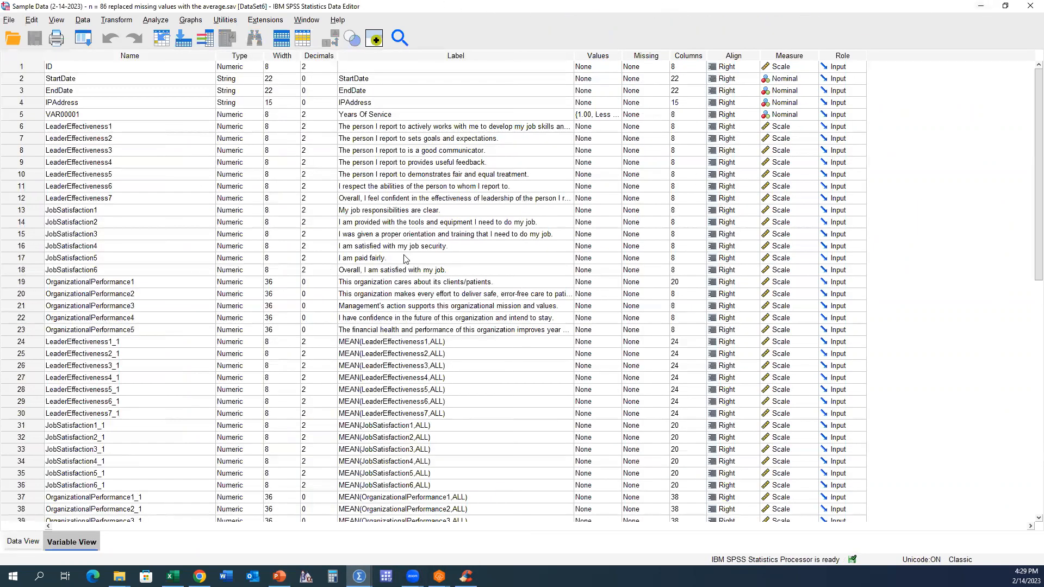
scroll(305, 234, down, 3)
scroll(174, 140, up, 2)
scroll(174, 140, down, 1)
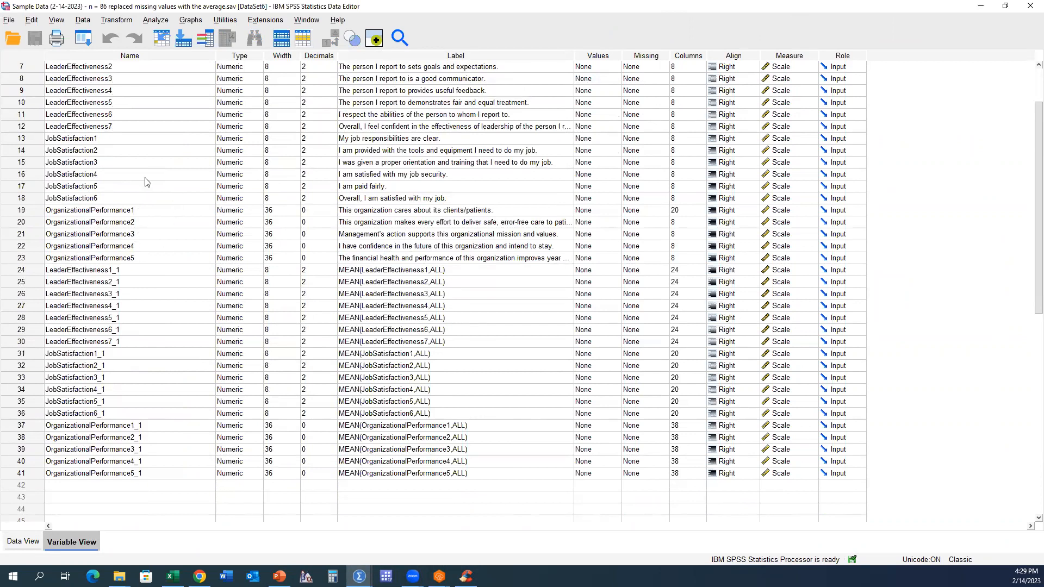
scroll(146, 182, up, 1)
drag(33, 94, 19, 476)
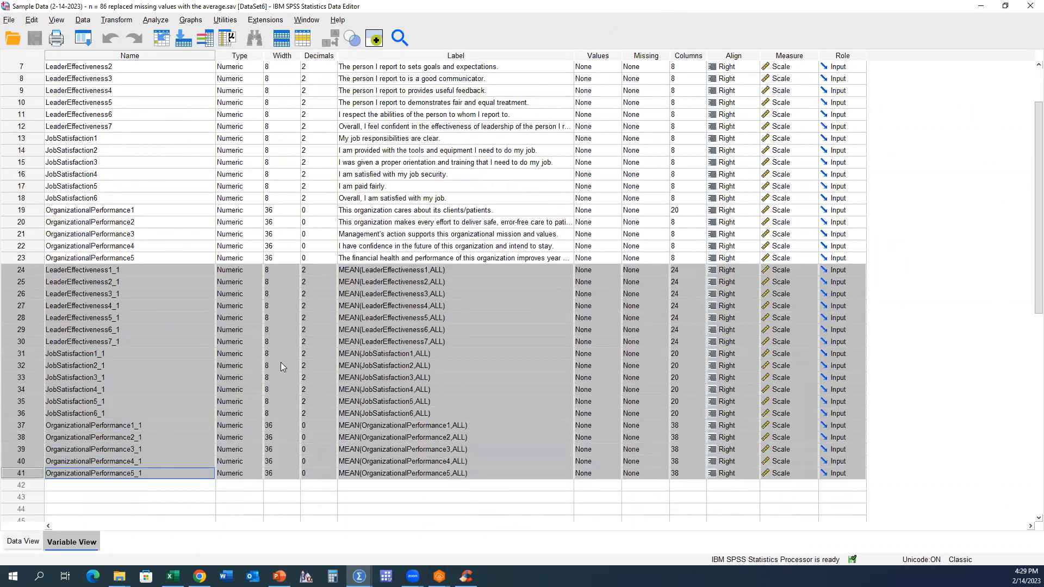
Step: Copy the question labels of LeaderEffectiveness1 through OrganizationalPerformance5 onto the matching _1 variables, replacing their MEAN labels
scroll(281, 362, up, 1)
drag(38, 97, 32, 295)
drag(425, 92, 430, 151)
click(422, 126)
drag(419, 94, 412, 438)
scroll(414, 353, down, 2)
key(ctrl+v)
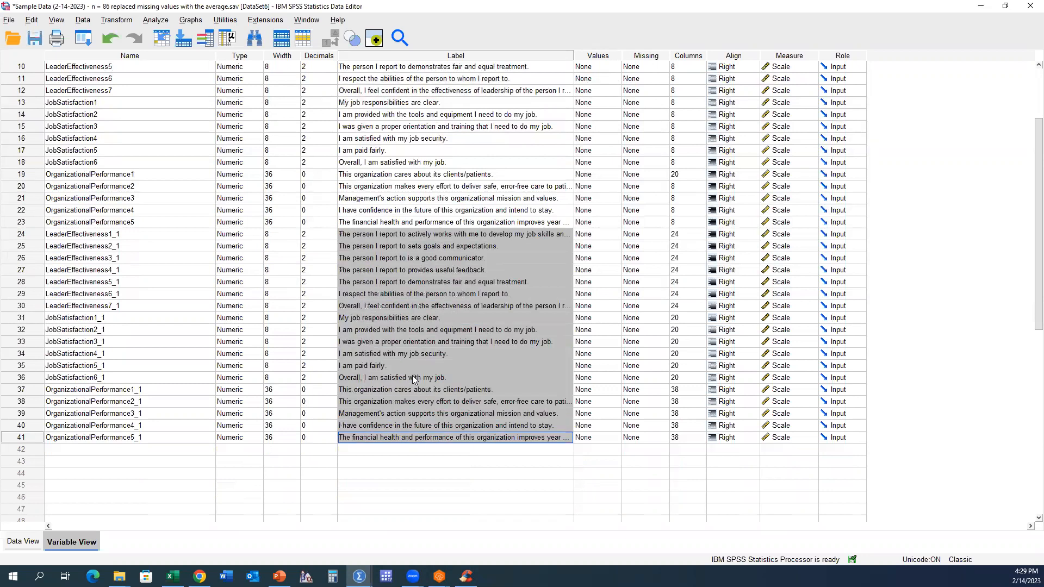
Step: Delete the original variables LeaderEffectiveness1 through OrganizationalPerformance5, keeping the _1 versions, and show LeaderEffectiveness1_1 in the data
scroll(408, 370, up, 3)
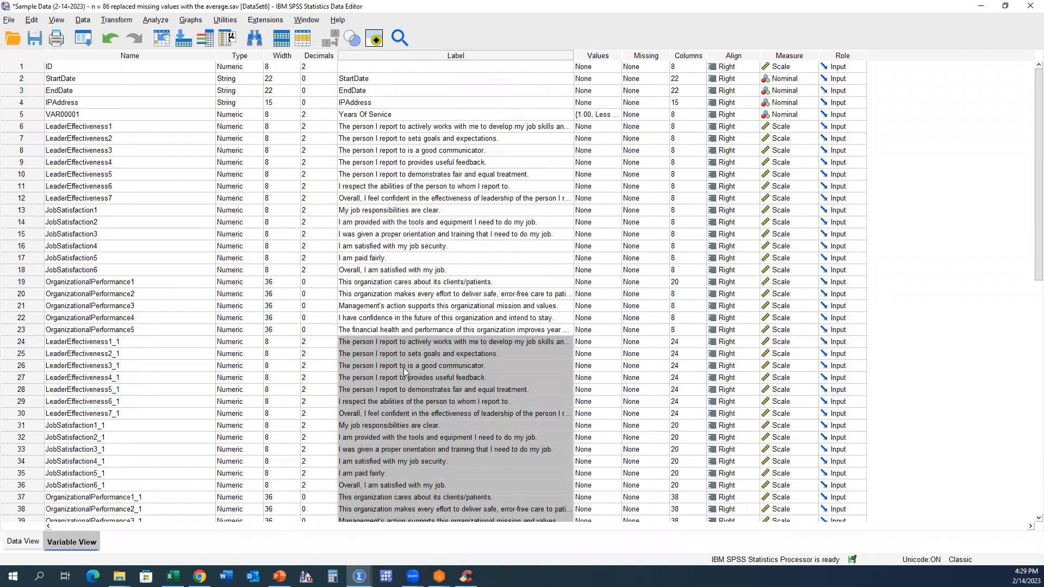
click(42, 332)
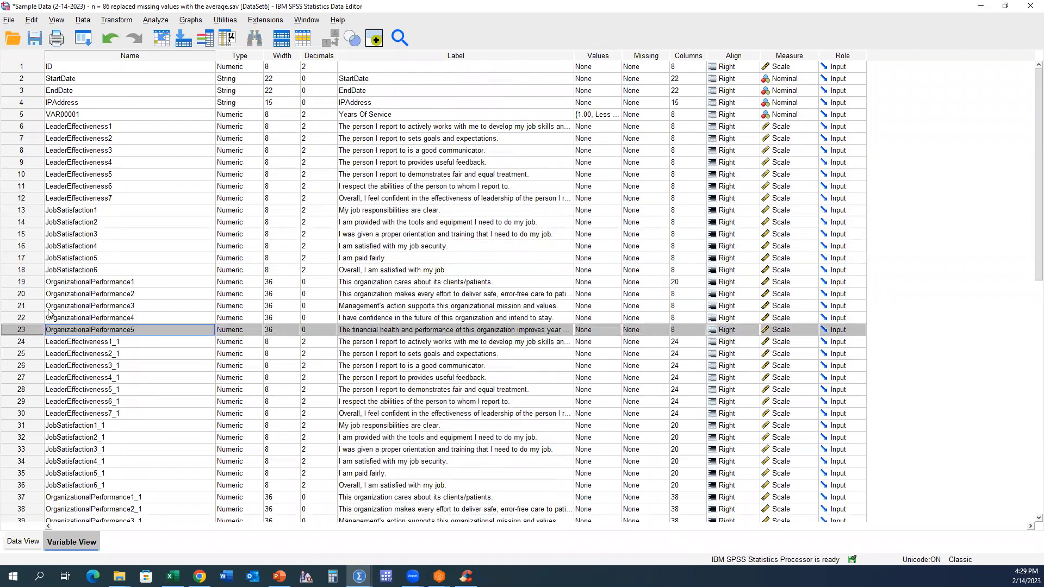
shift+click(34, 129)
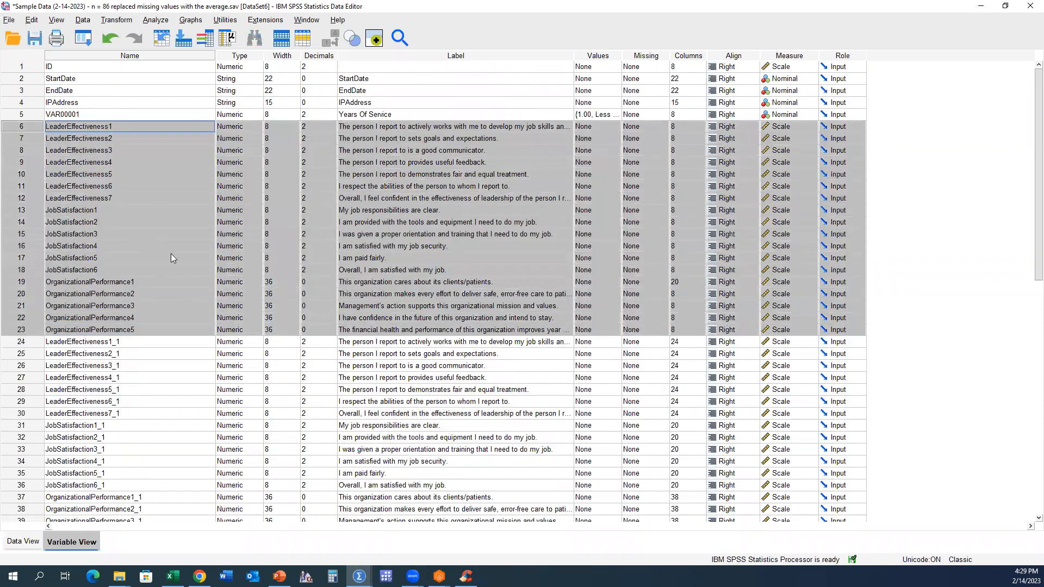
right_click(37, 206)
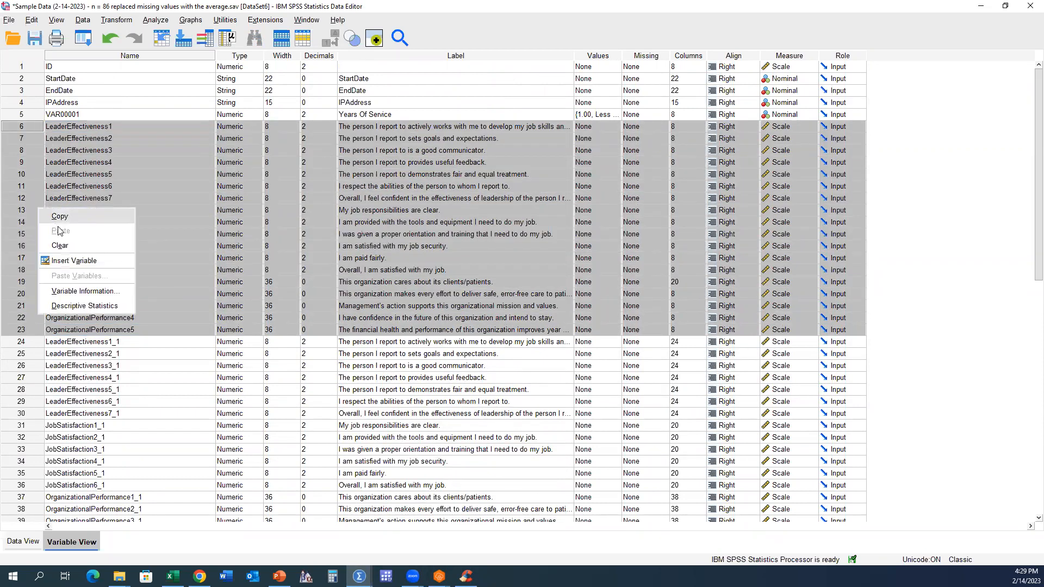
click(54, 248)
click(34, 127)
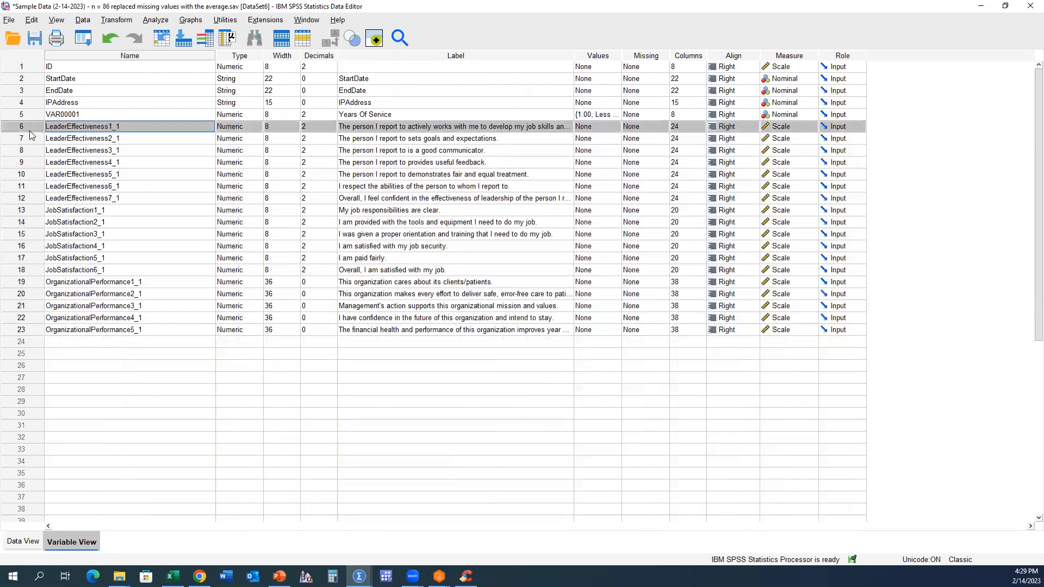
double_click(35, 128)
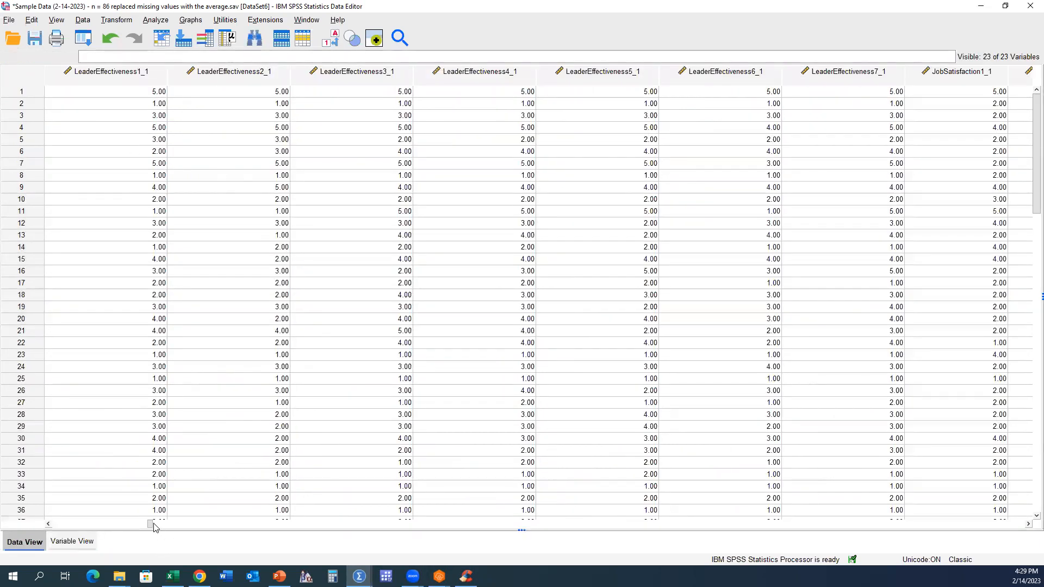
Step: Switch to the PowerPoint presentation and review the Create Composite Scores slide, highlighting the scoring instructions and the mean or sum wording
click(279, 576)
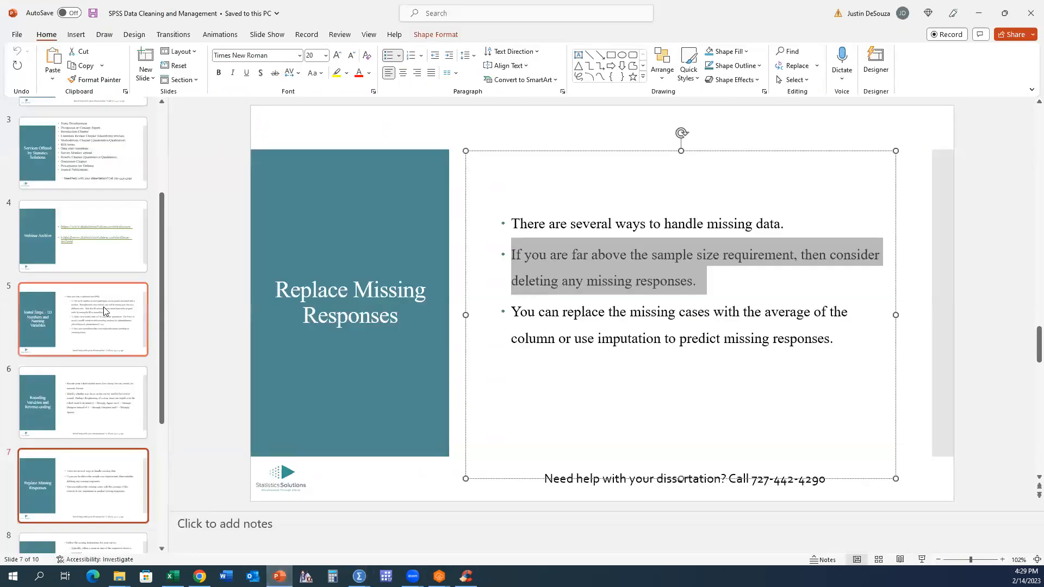
scroll(87, 380, down, 2)
click(93, 427)
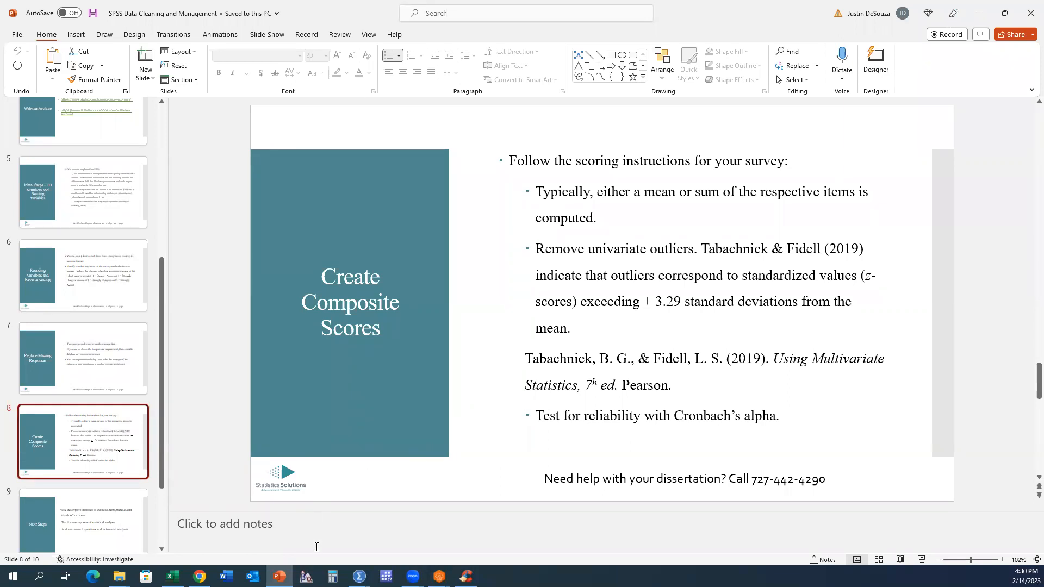
mouse_move(359, 576)
drag(634, 192, 713, 187)
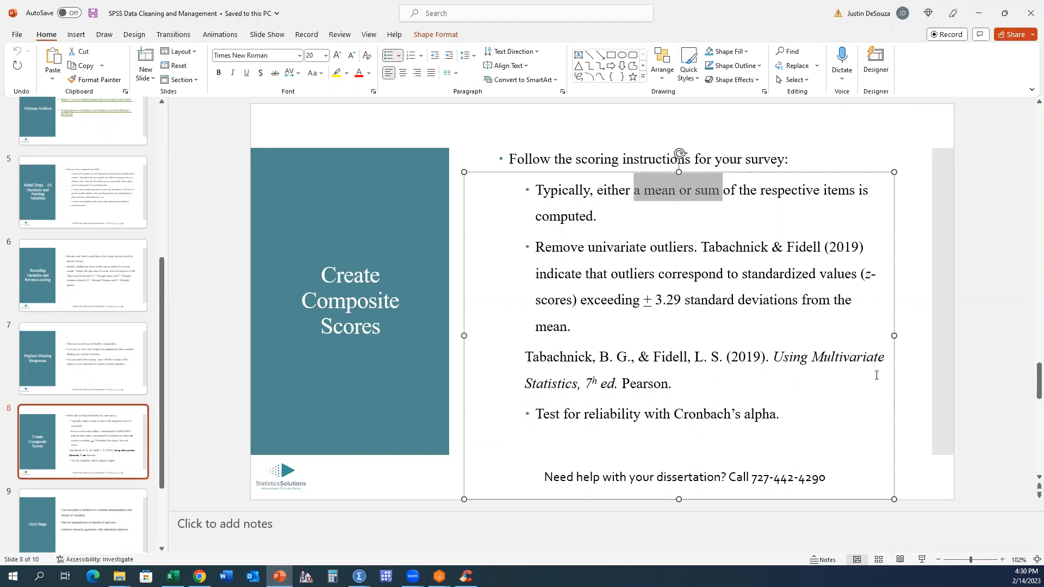
drag(604, 159, 688, 161)
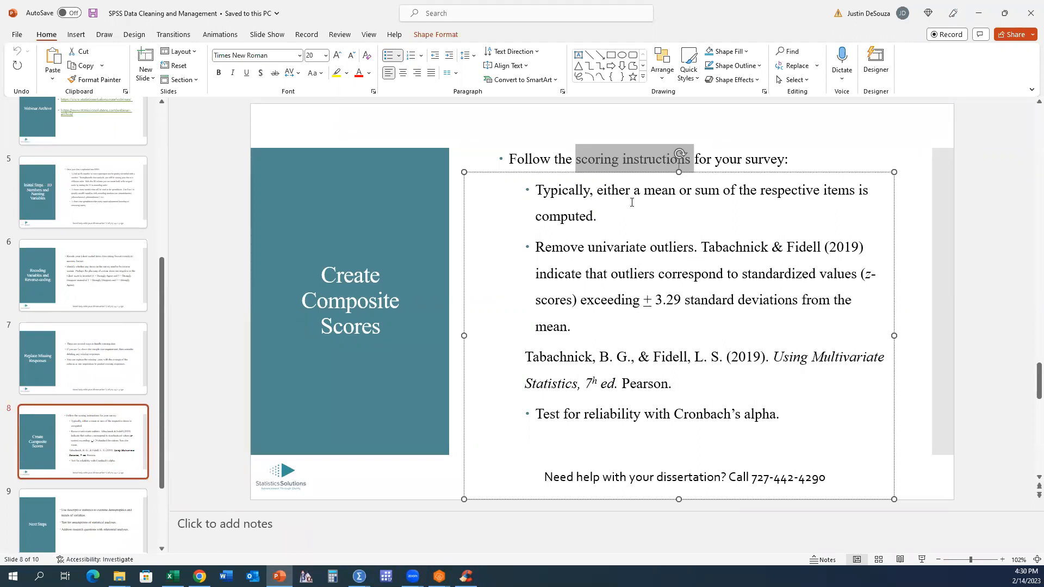
drag(666, 194, 708, 192)
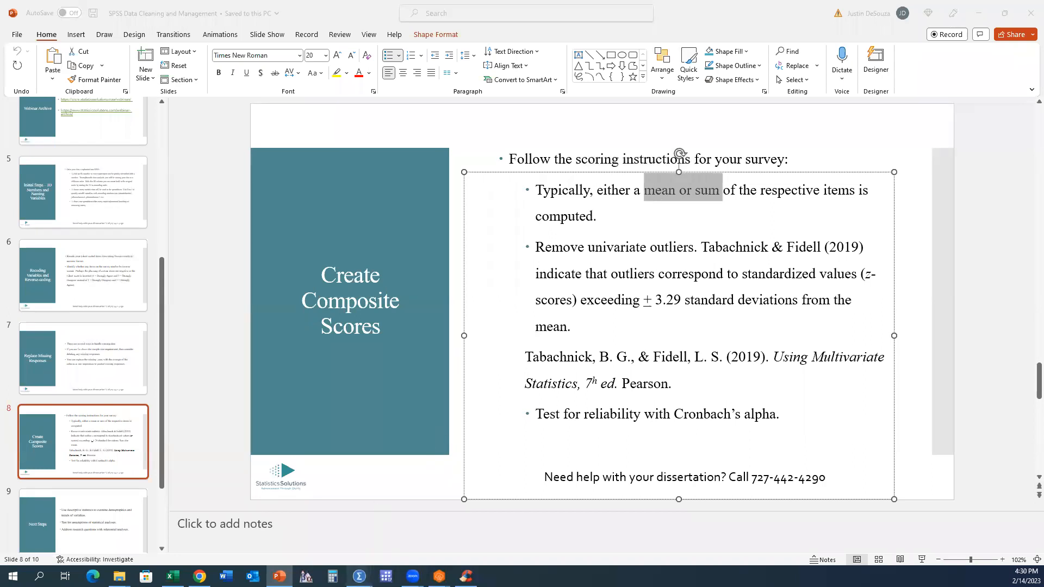
Step: Return to the SPSS data and examine the LeaderEffectiveness item columns that make up the composite score
click(429, 497)
drag(254, 526, 204, 522)
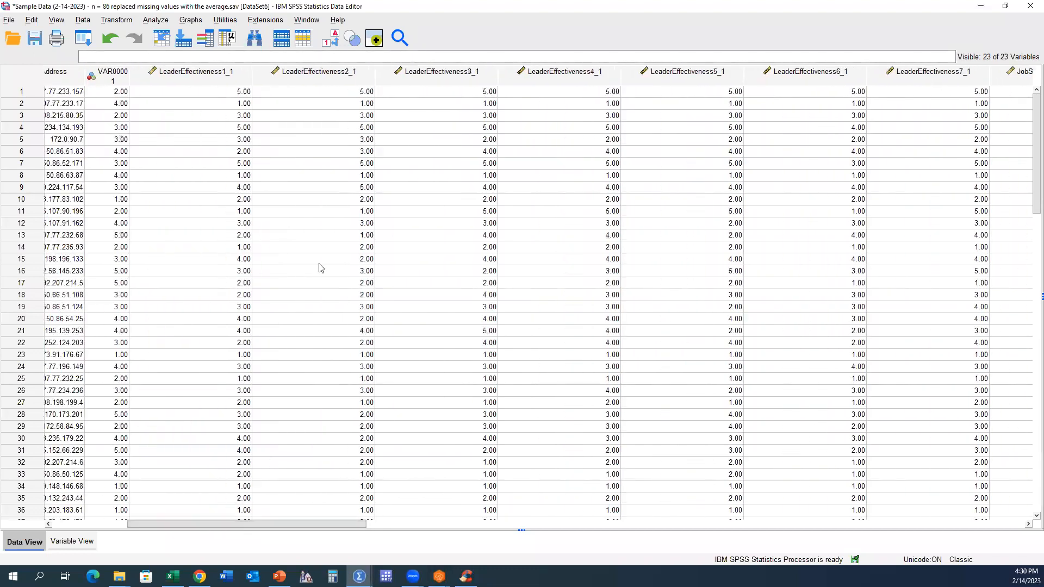
click(226, 79)
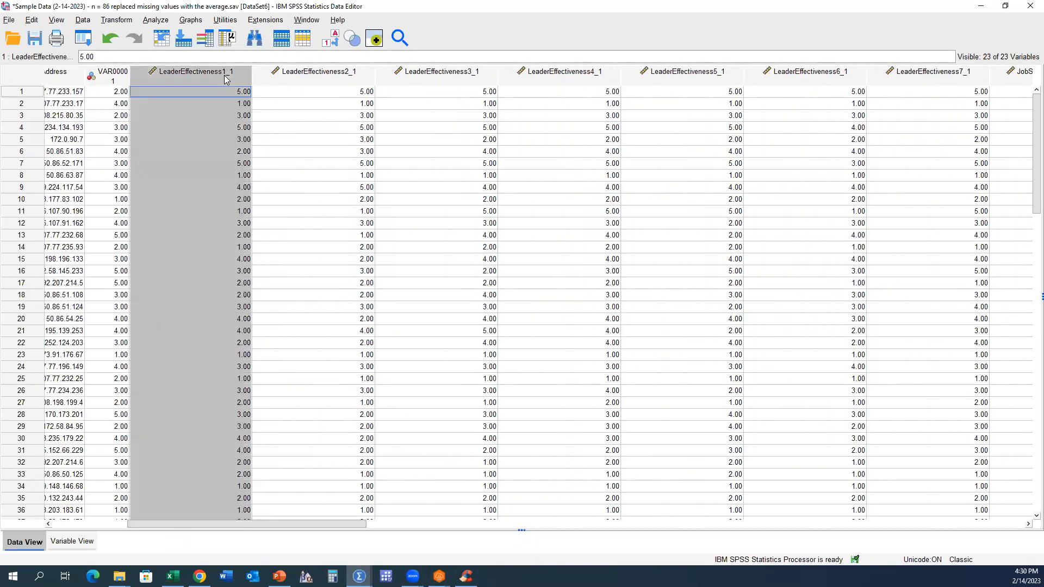
click(262, 78)
click(234, 79)
click(320, 75)
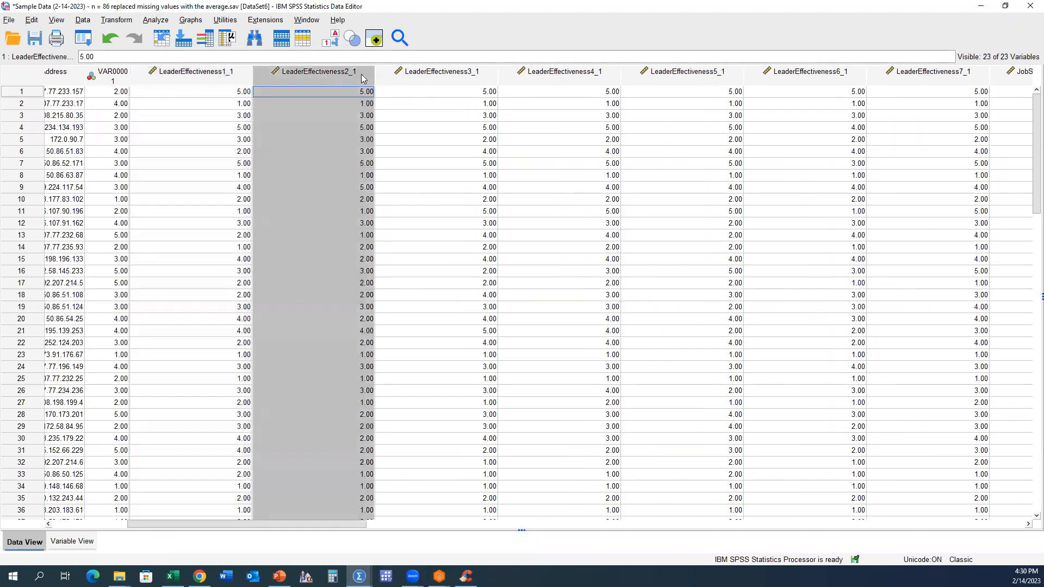
click(407, 75)
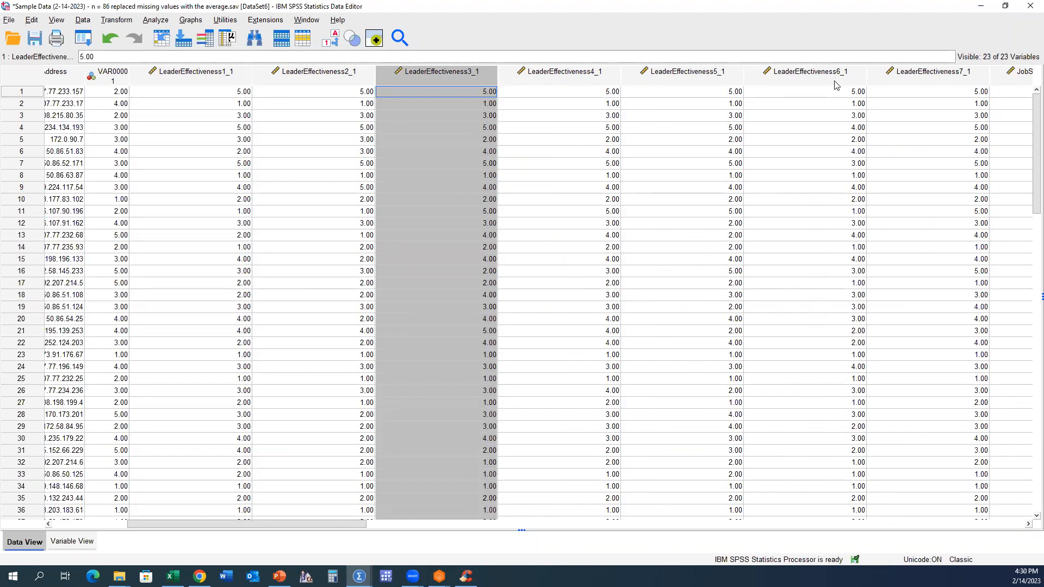
Step: Start computing a target variable named LeaderEffectiveness_Overall, opening its expression with mean( and the first item, LeaderEffectiveness1_1
click(129, 22)
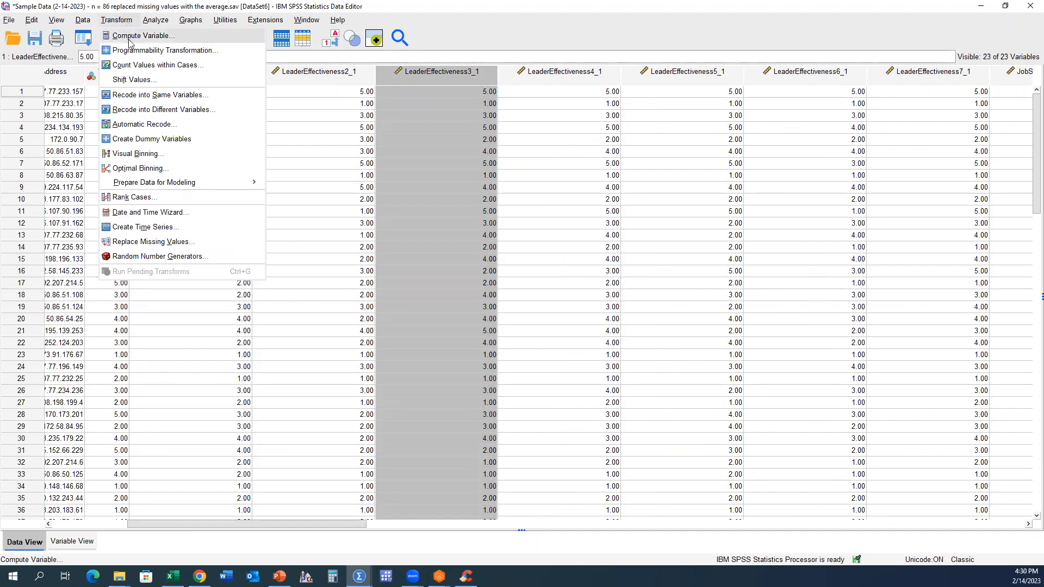
click(131, 36)
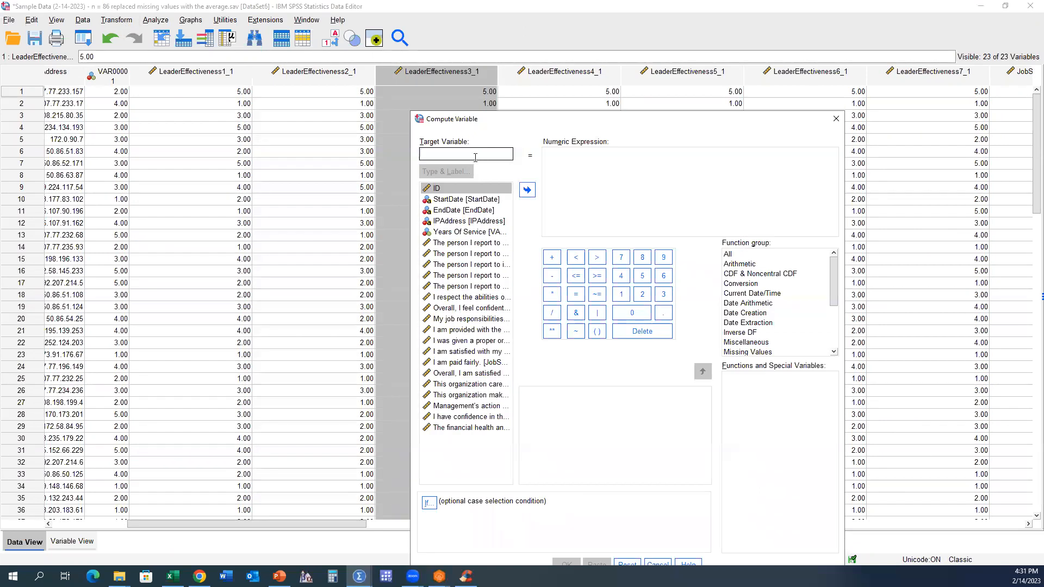
text(LeaderEffectiveness_Overall)
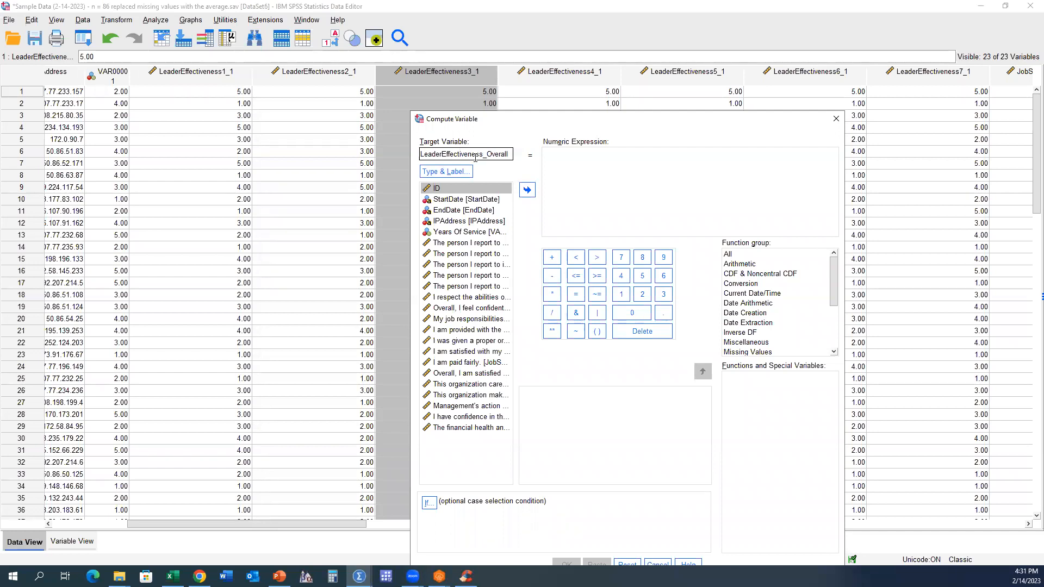
click(636, 159)
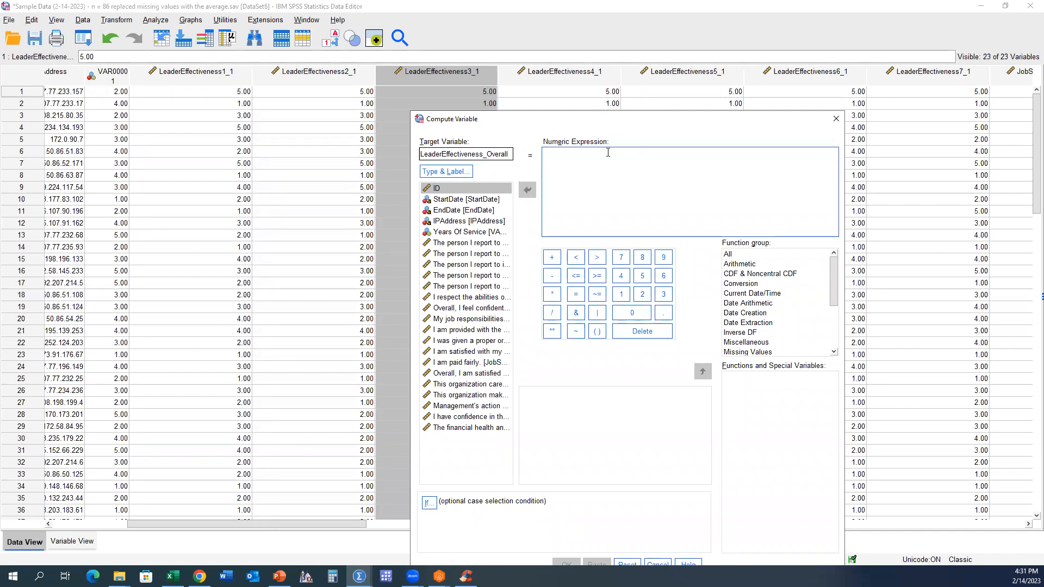
text(m)
double_click(489, 243)
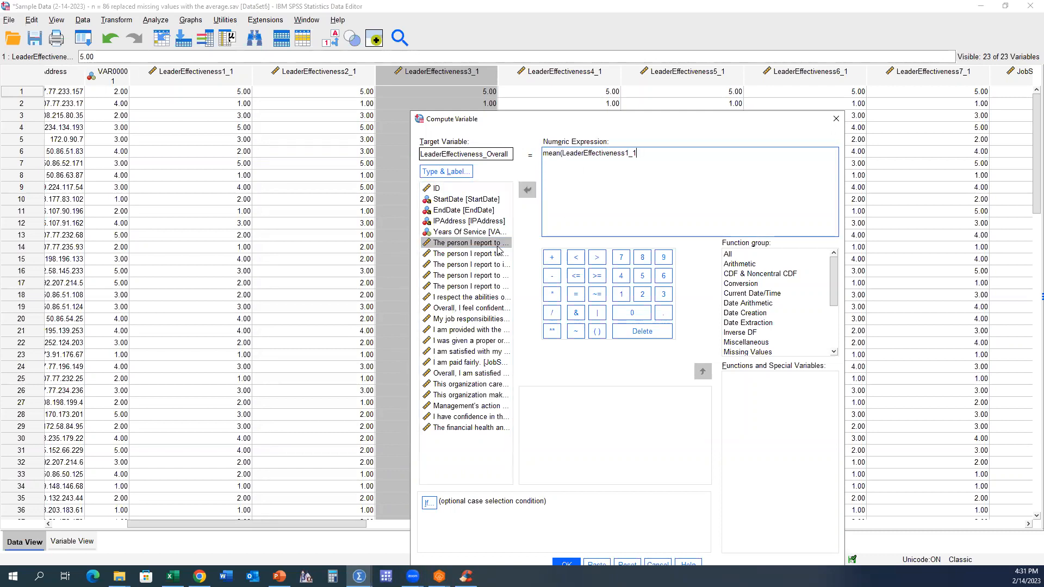
Step: Show variable names instead of labels in the Compute Variable source list
right_click(489, 243)
click(470, 225)
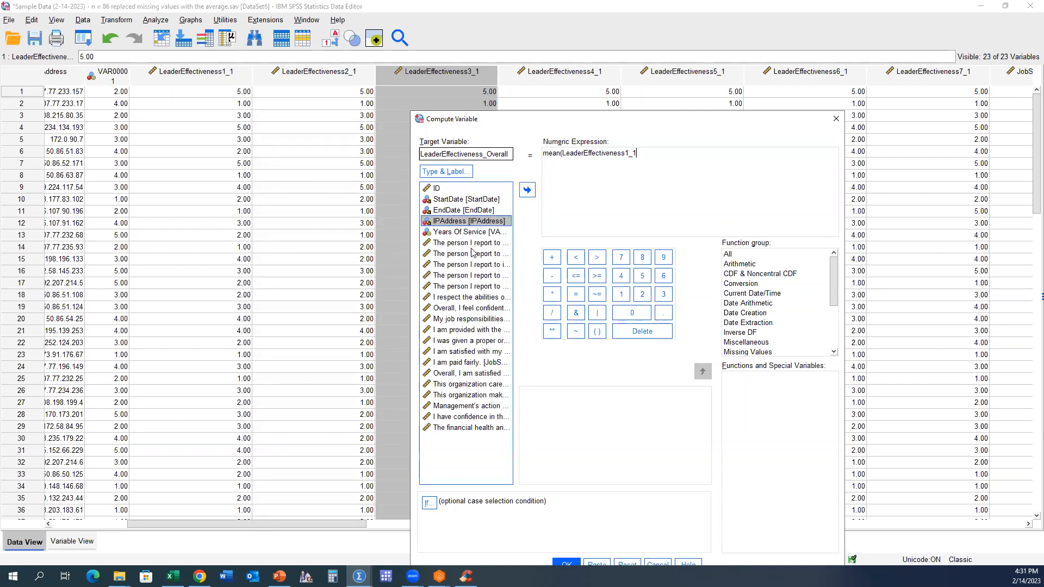
right_click(474, 253)
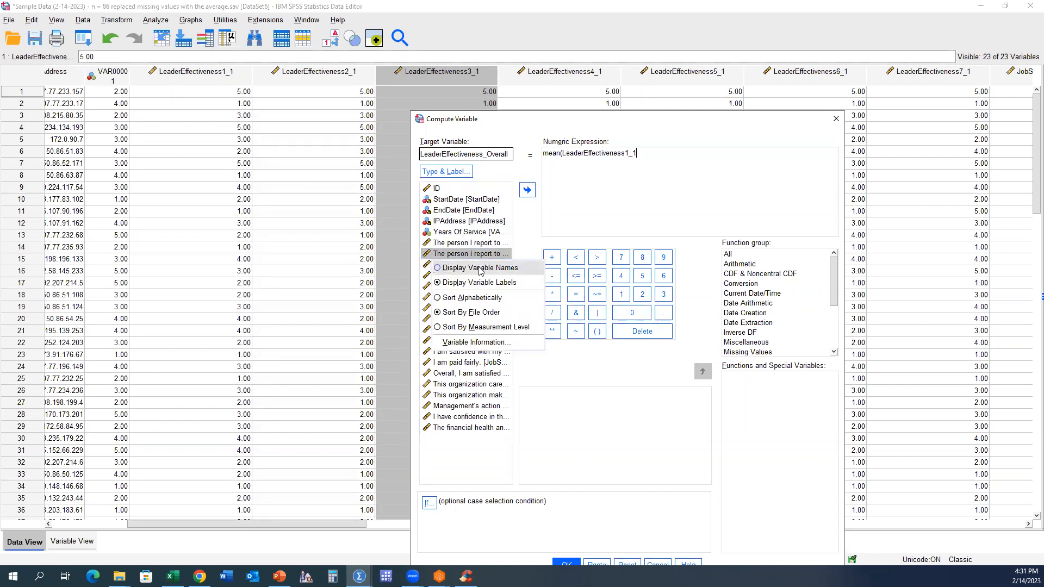
click(474, 254)
right_click(475, 254)
click(483, 269)
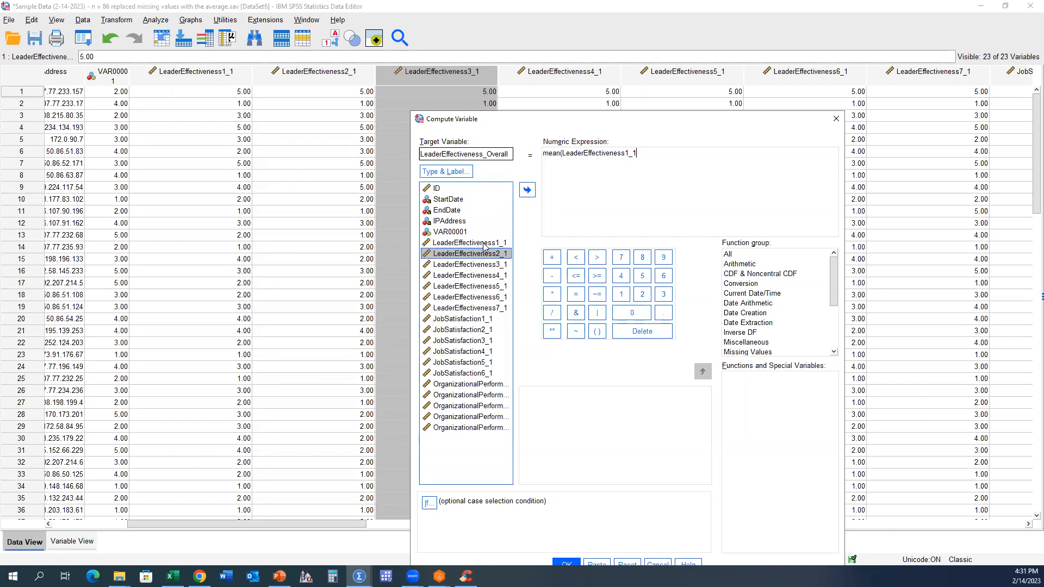
Step: Try listing the items individually through LeaderEffectiveness4_1 in the mean expression, and clear everything after the opening parenthesis
click(772, 164)
double_click(469, 254)
text(,)
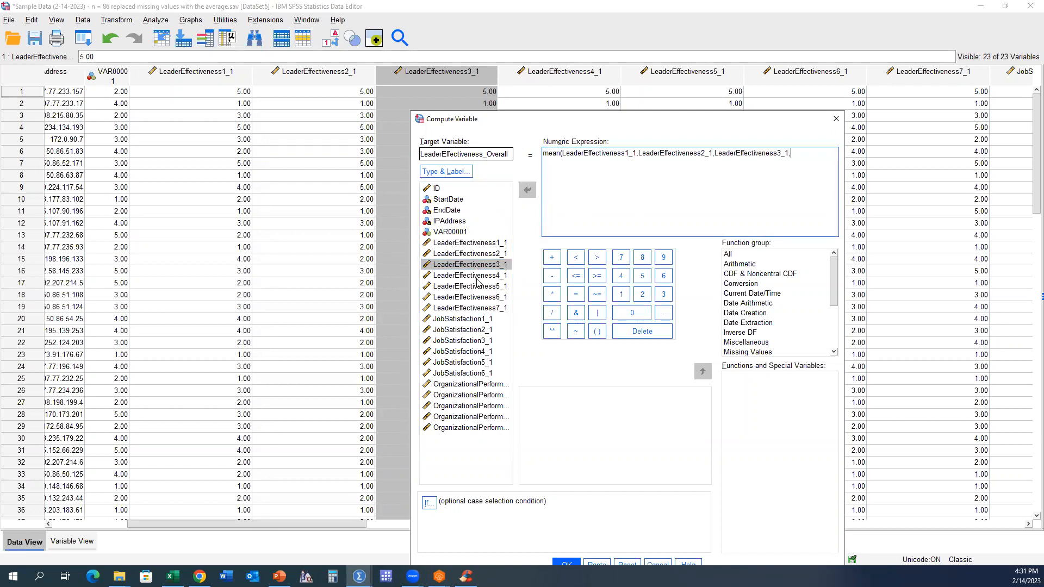
double_click(477, 275)
text(,)
drag(648, 189, 563, 154)
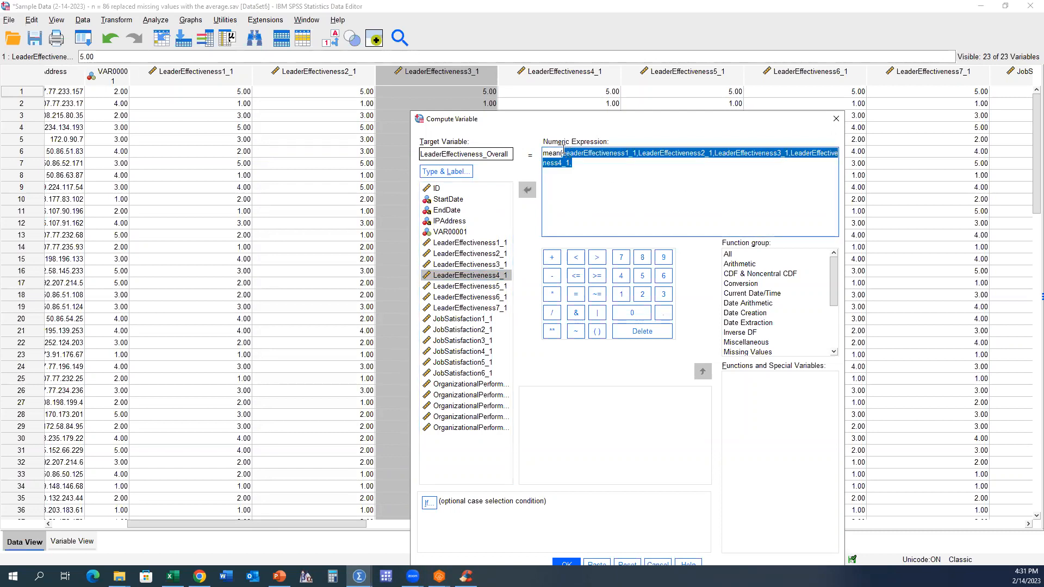
key(BackSpace)
Step: Complete the expression as mean(LeaderEffectiveness1_1 to LeaderEffectiveness7_1) and paste the compute command into the syntax
double_click(457, 246)
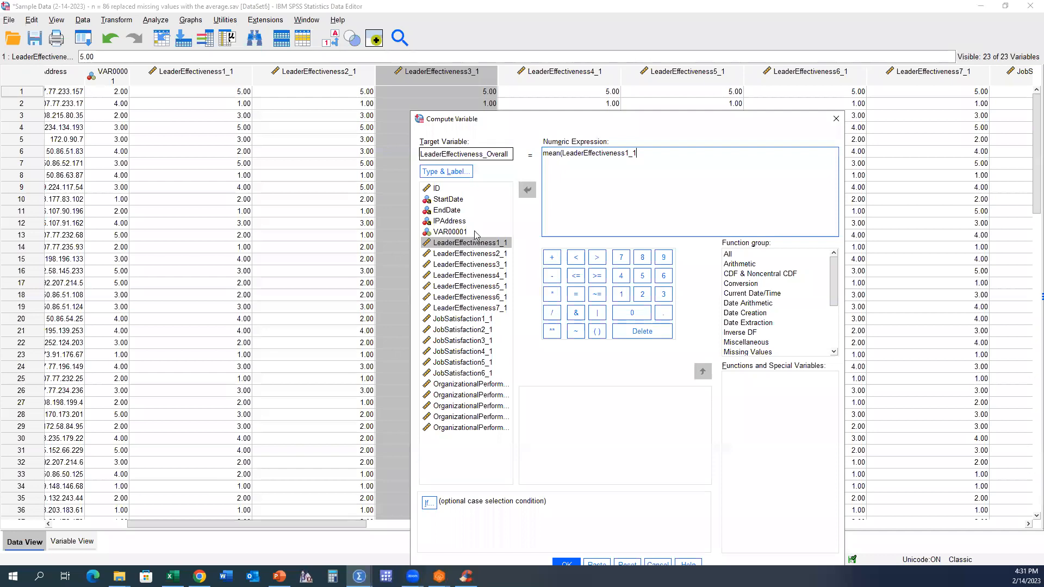
text(to)
double_click(485, 307)
text())
click(595, 563)
Step: In the syntax file, insert a blank line between the missing-value replacement block and the LeaderEffectiveness_Overall command
mouse_move(359, 576)
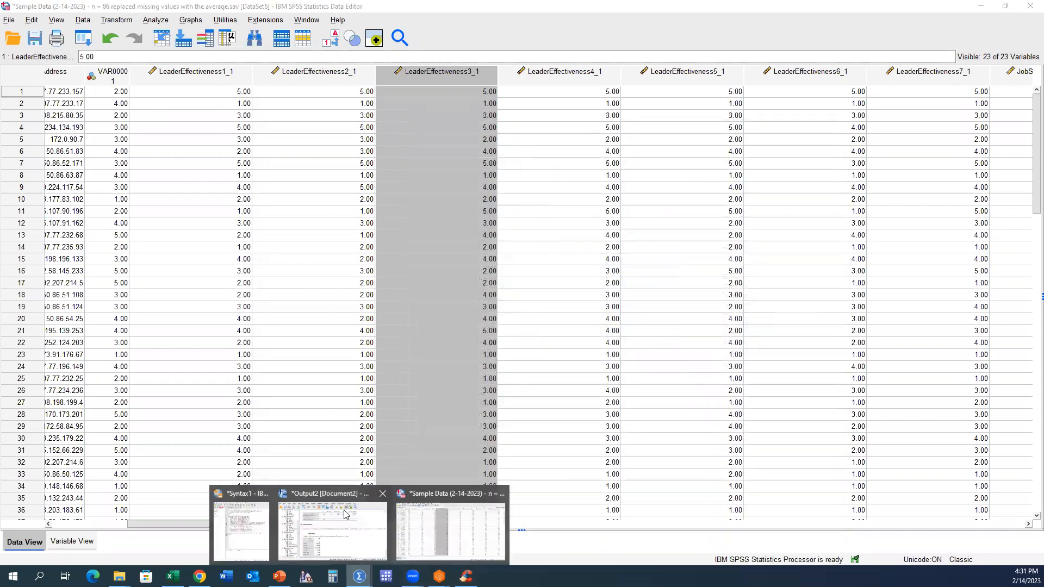
click(248, 525)
click(710, 294)
key(Return)
Step: Recall the Compute Variable setup and change the target variable to JobSatisfaction_Overall
click(84, 40)
click(102, 60)
drag(485, 152, 6, 154)
text(JobSatisfact)
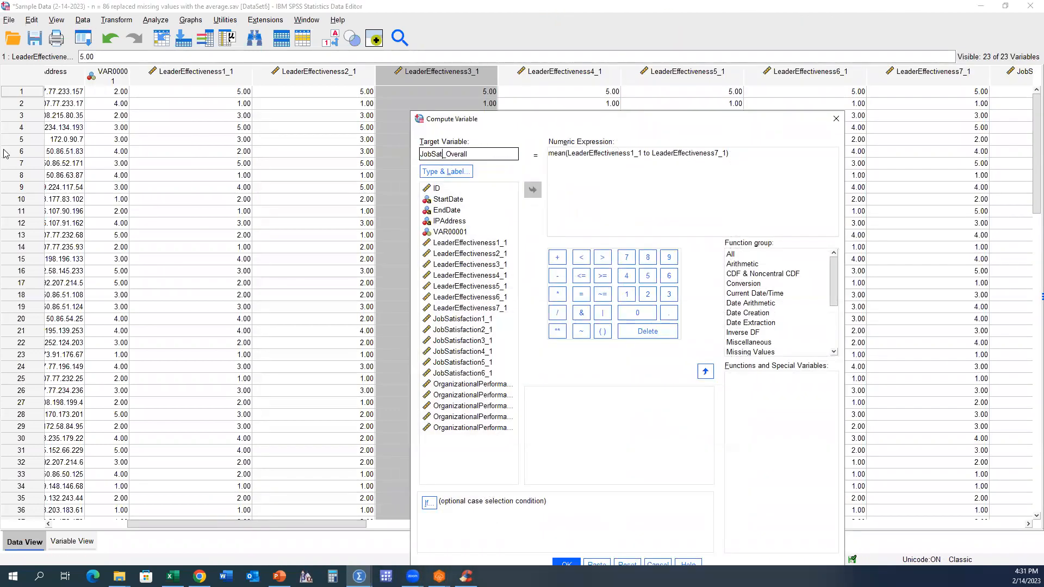
text(ion)
Step: Set the expression to mean(JobSatisfaction1_1 to JobSatisfaction6_1) and paste the compute command into the syntax
drag(730, 155, 567, 154)
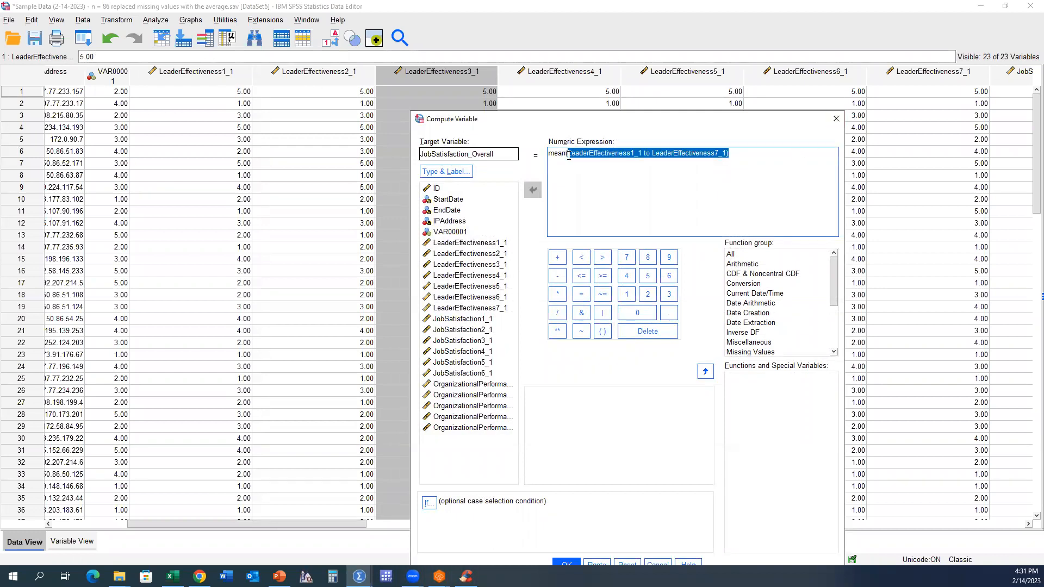
key(Delete)
double_click(480, 320)
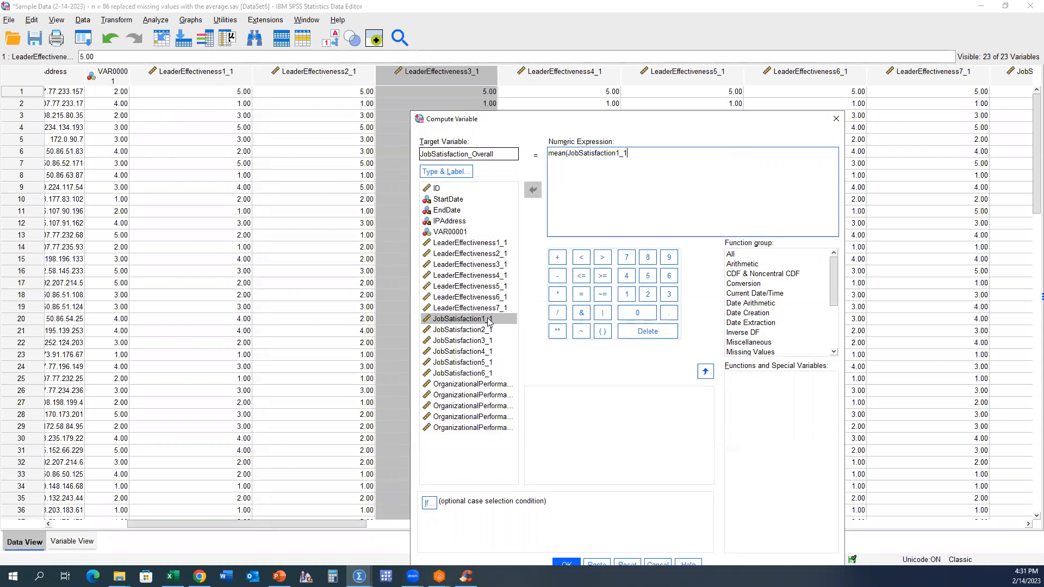
text(to)
double_click(445, 373)
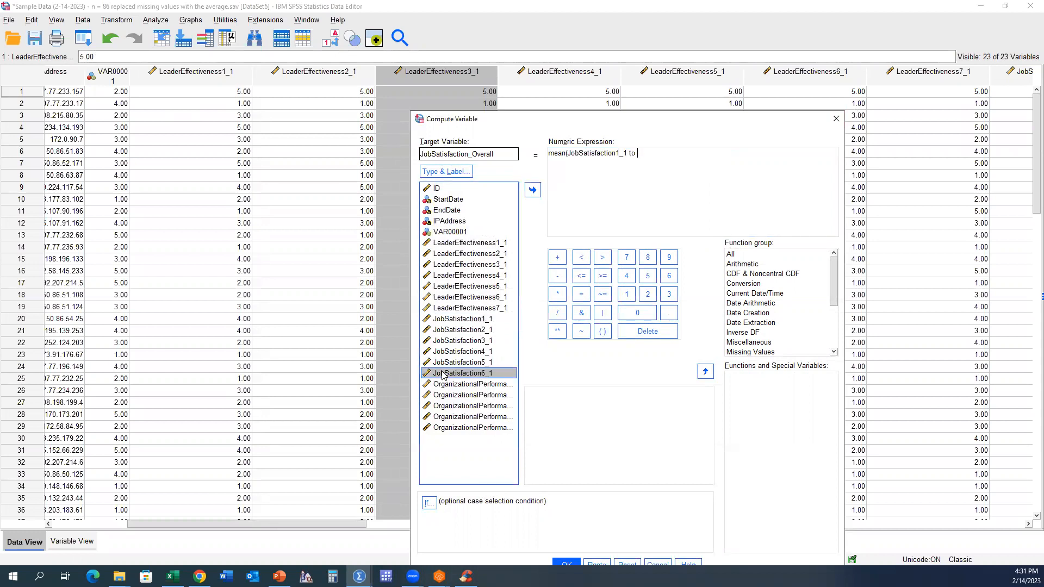
text())
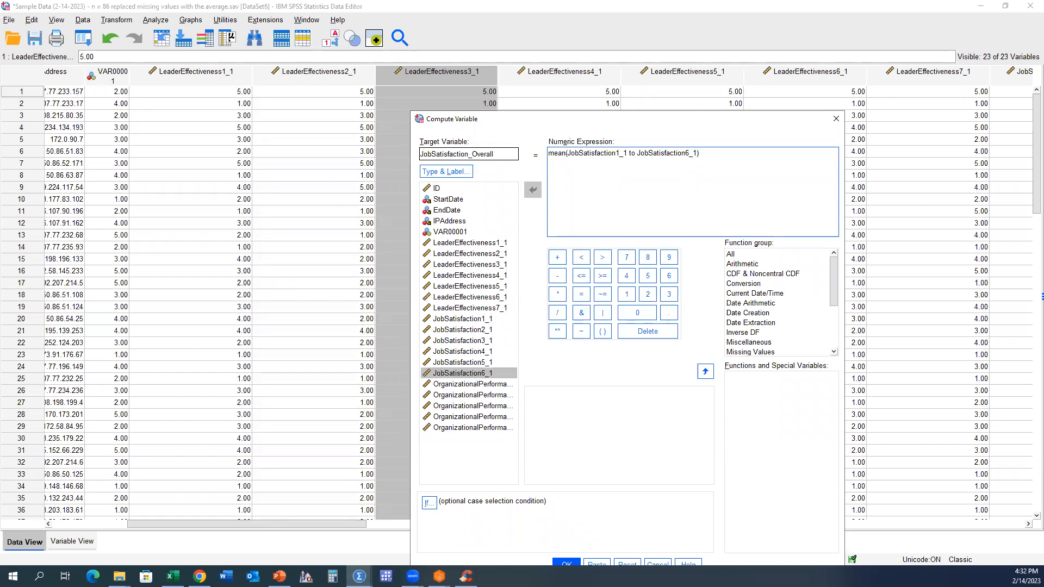
click(600, 563)
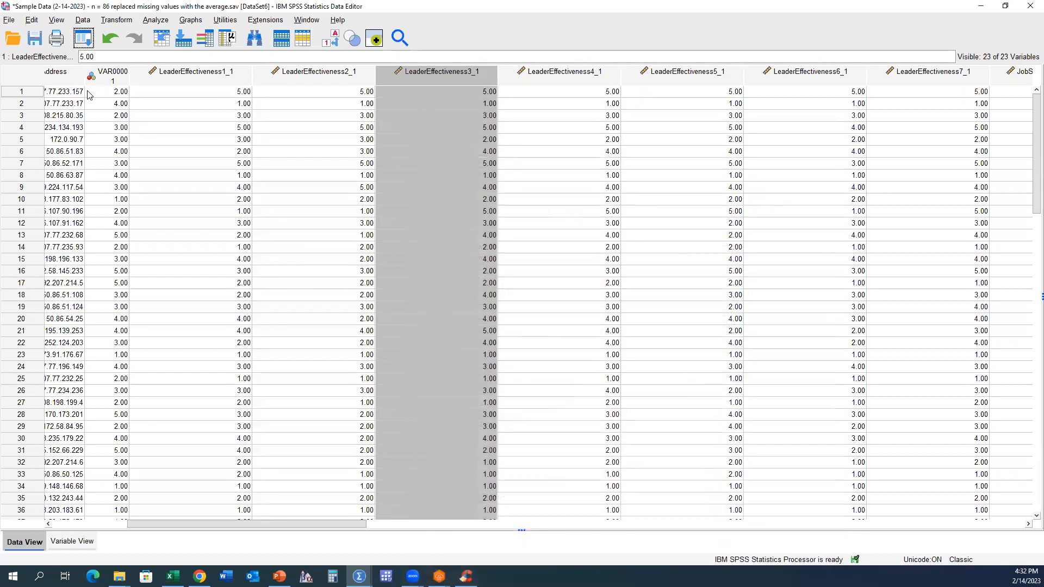
Step: Recall the Compute Variable setup and change the target variable to OrganizationalPerformance_Overall
click(83, 37)
click(88, 56)
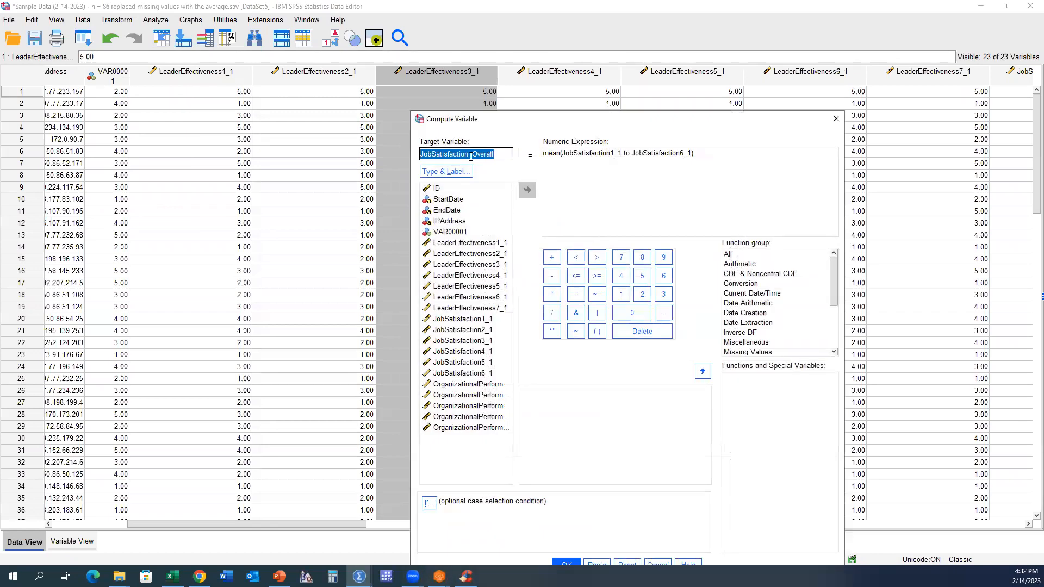
drag(469, 156, 258, 161)
text(Organizationa)
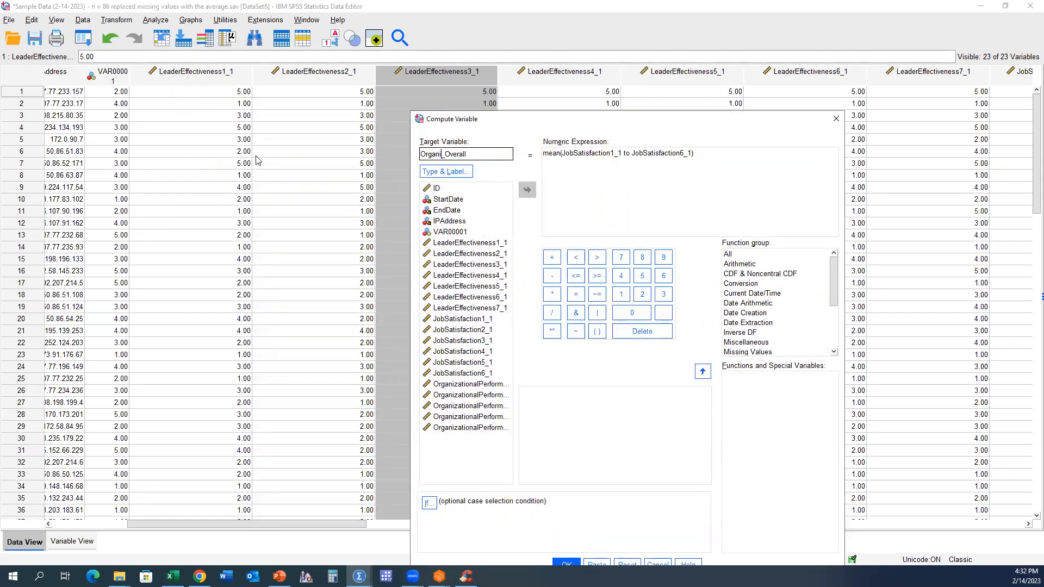
text(lPerformance_C)
Step: Set the expression to mean(OrganizationalPerformance1_1 to OrganizationalPerformance5_1) and paste the compute command into the syntax
click(612, 157)
drag(612, 156, 563, 154)
key(BackSpace)
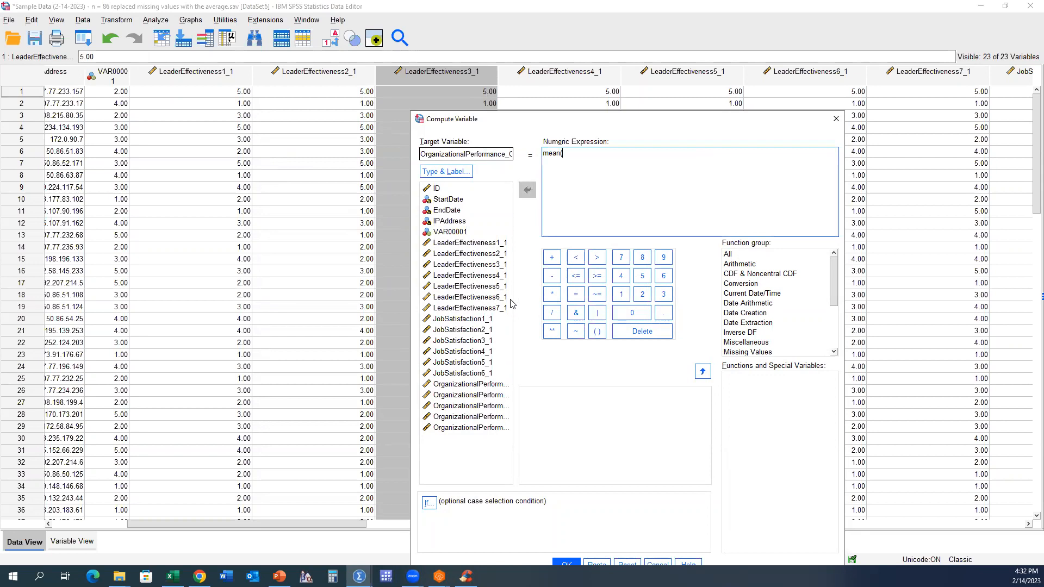
double_click(485, 384)
text(to)
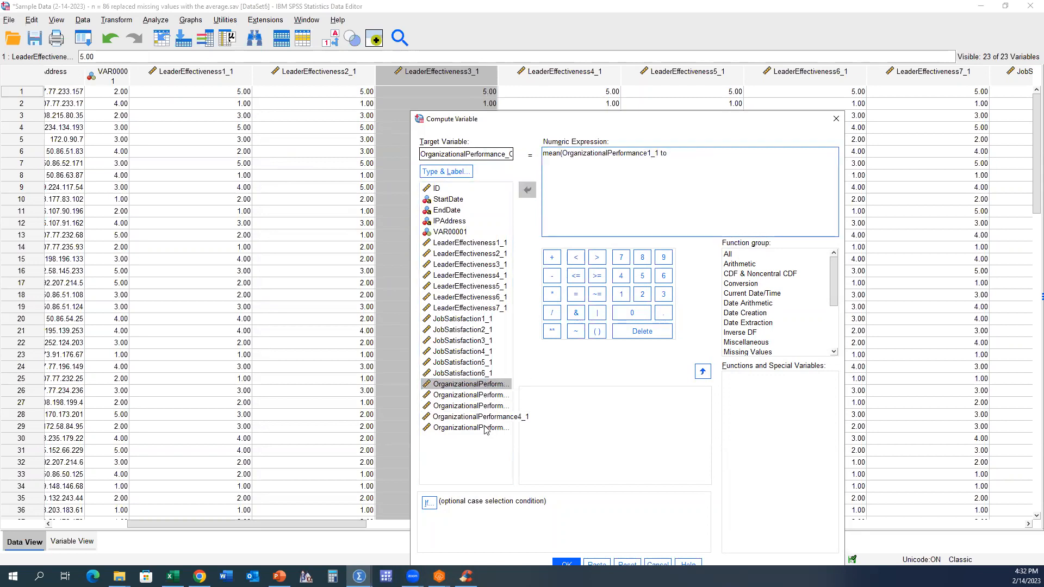
double_click(486, 428)
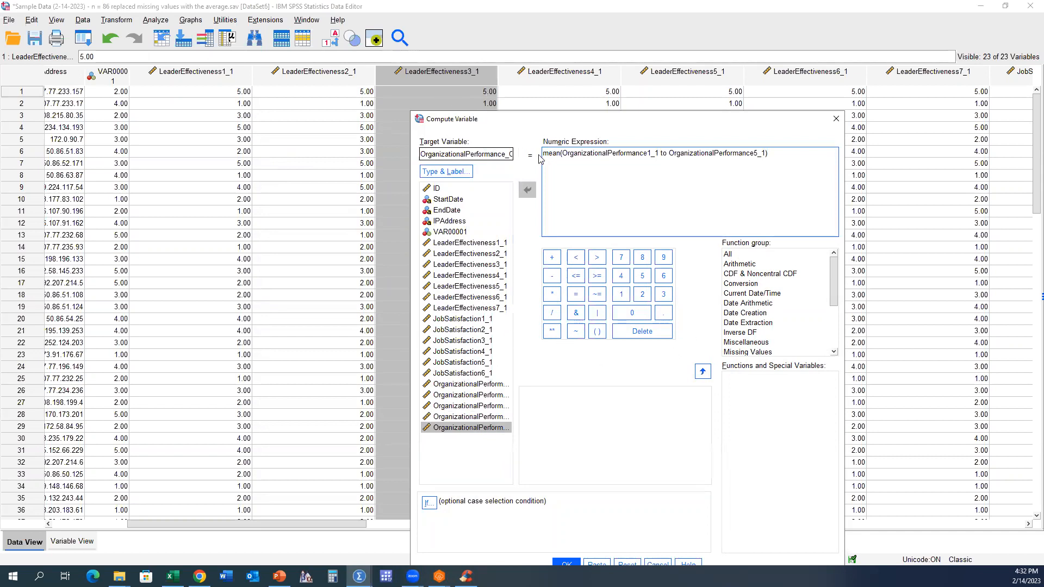
drag(551, 120, 548, 96)
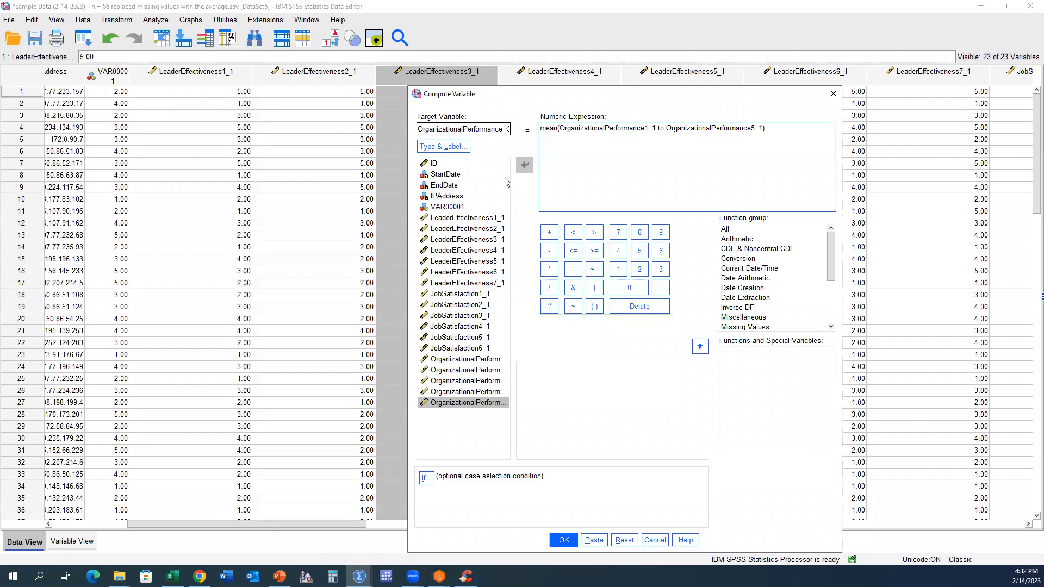
double_click(551, 129)
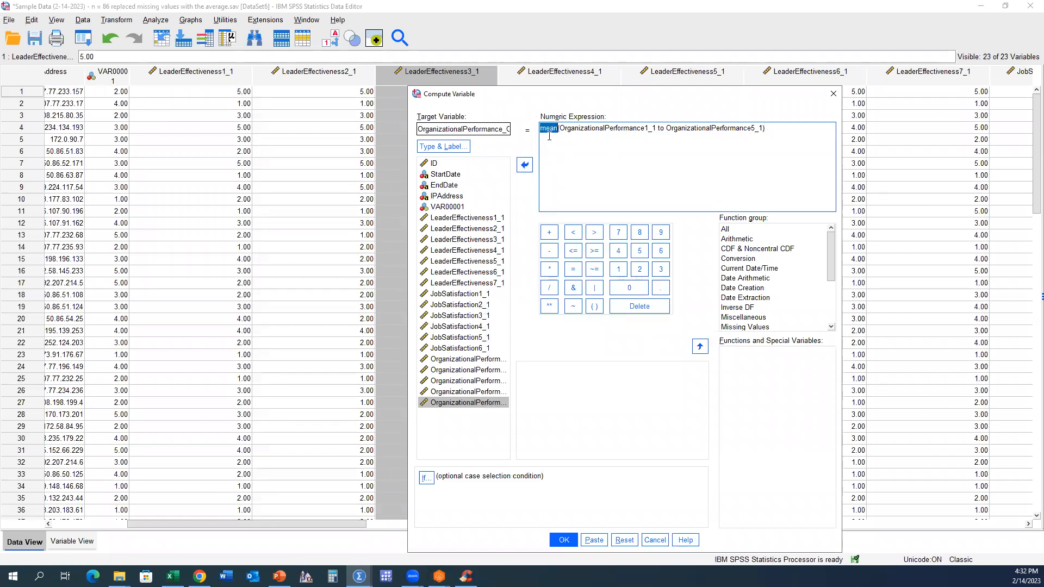
click(594, 540)
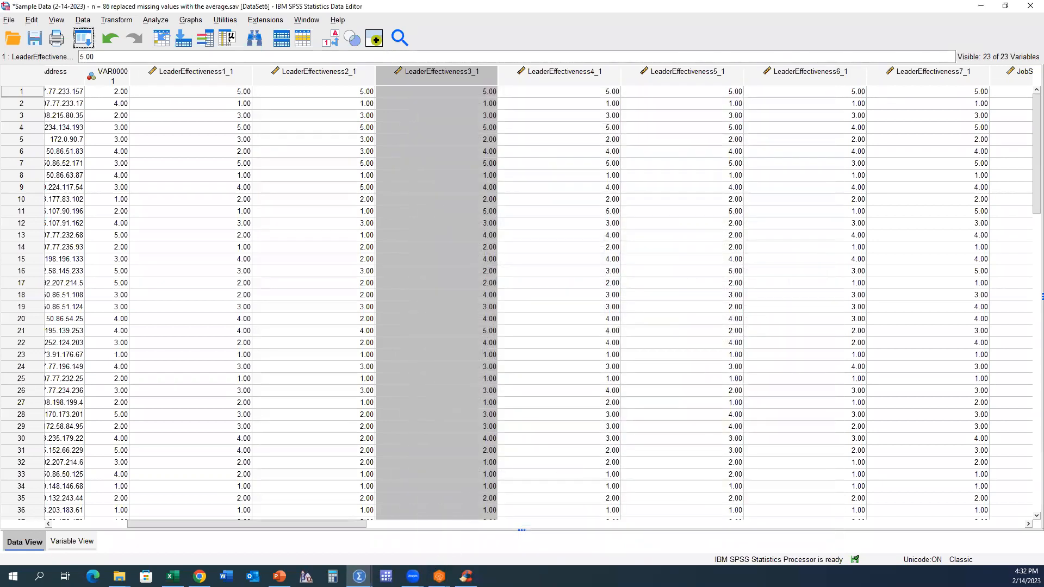
Step: Run the three composite-score COMPUTE commands from the syntax and select the new Overall columns in the data
mouse_move(359, 576)
click(241, 532)
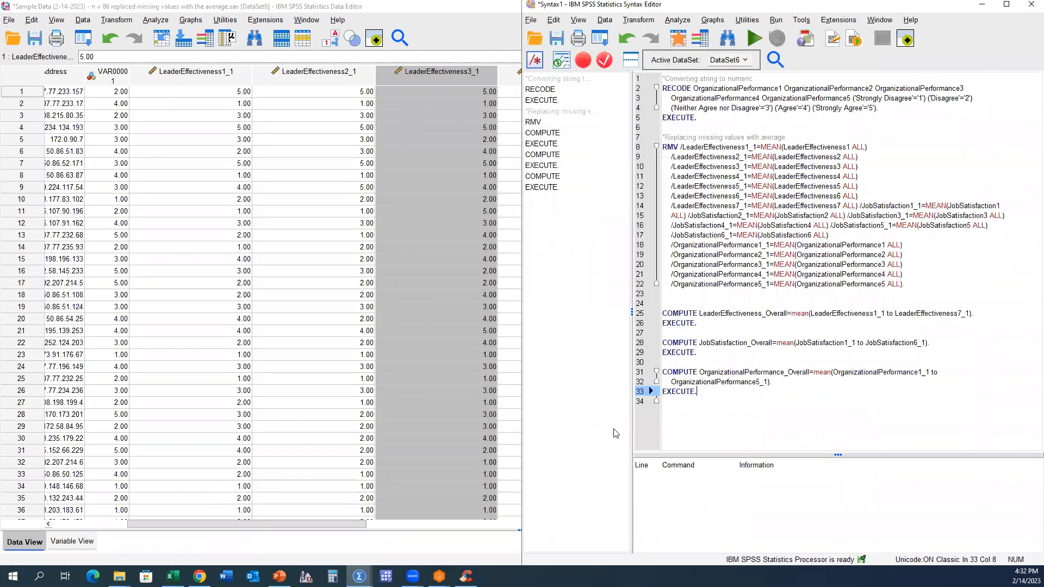
drag(706, 407, 664, 313)
click(754, 38)
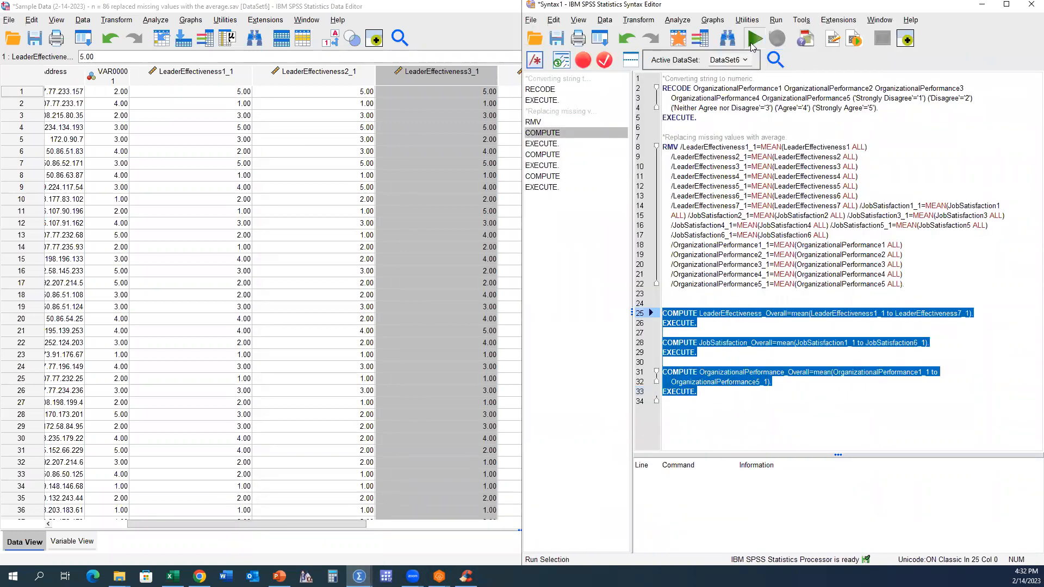
drag(279, 522, 759, 510)
drag(565, 82, 771, 81)
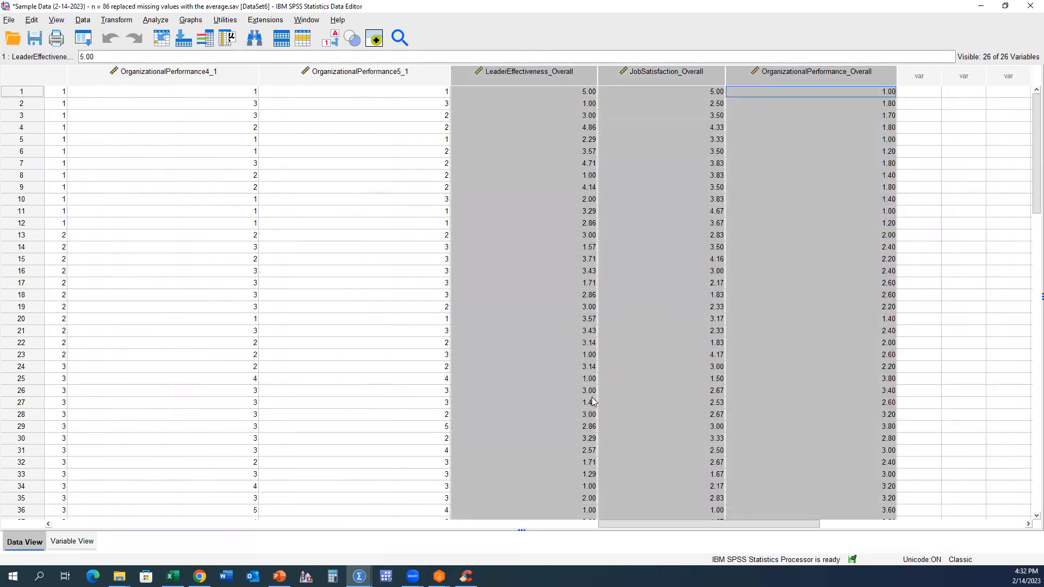
Step: Switch to the PowerPoint presentation and review the univariate outlier guidance on the Create Composite Scores slide, highlighting that bullet
click(280, 576)
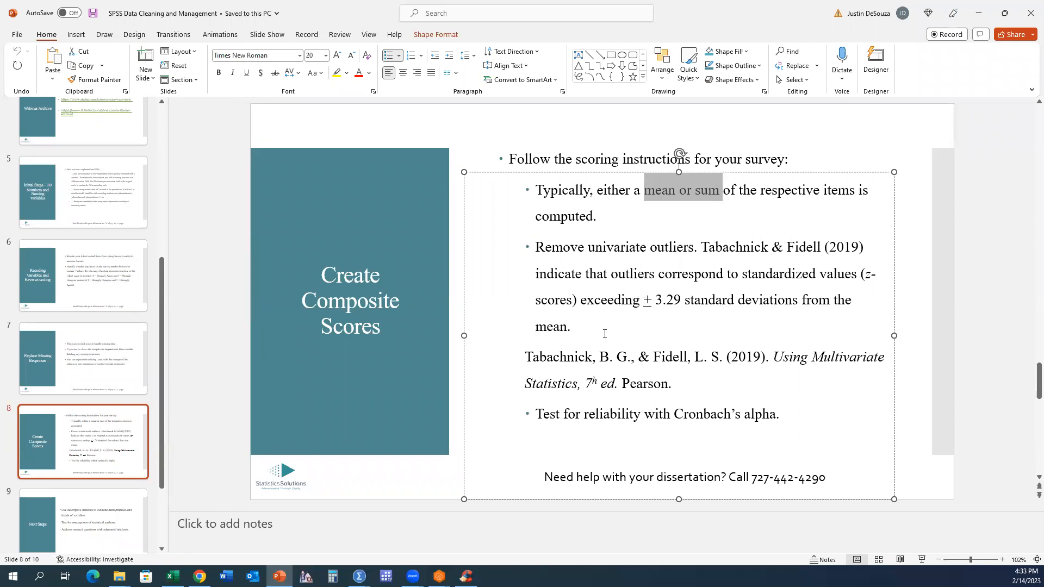
drag(604, 328, 536, 247)
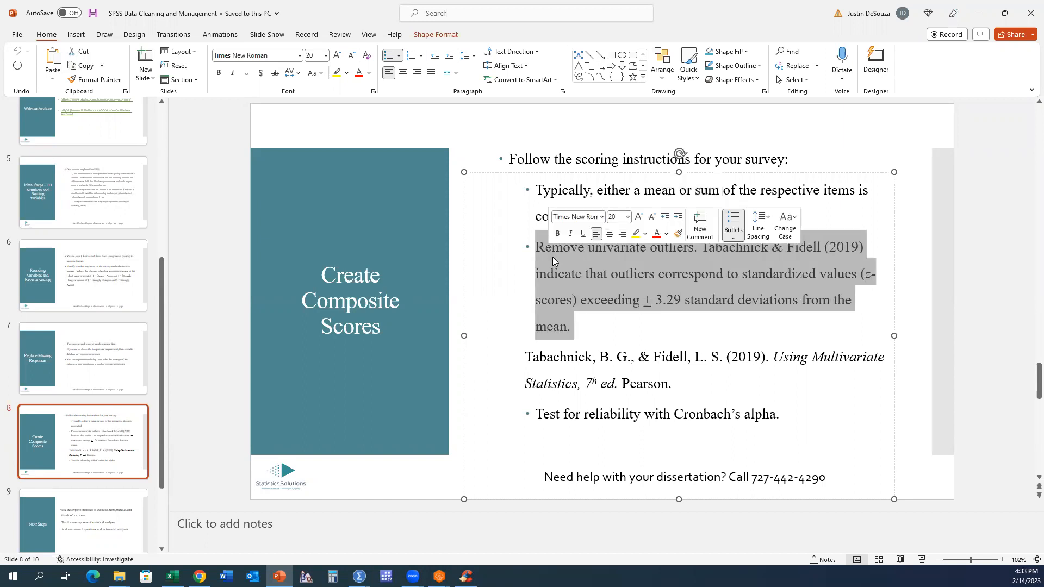
click(622, 300)
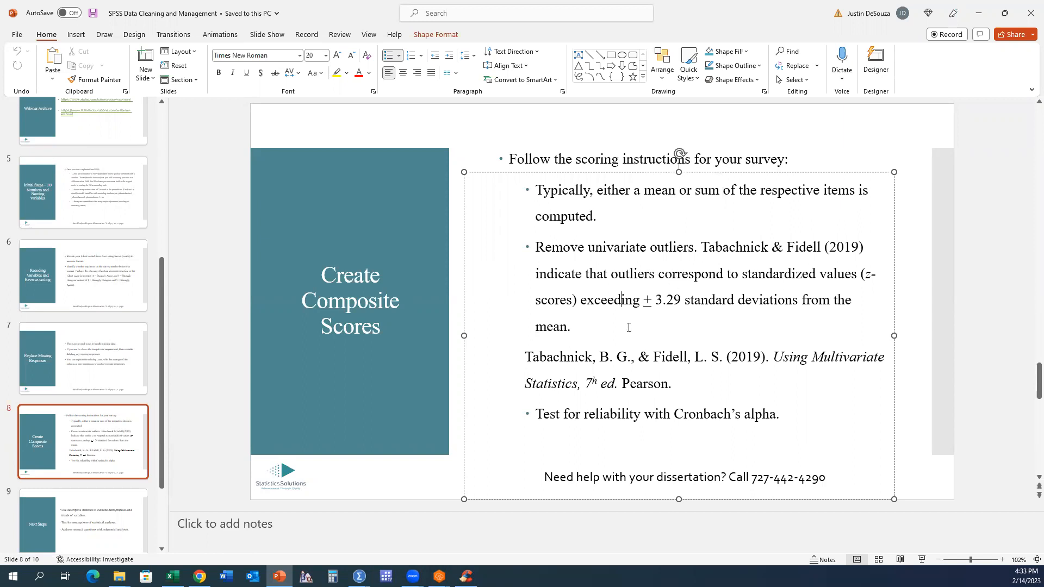
drag(627, 327, 576, 252)
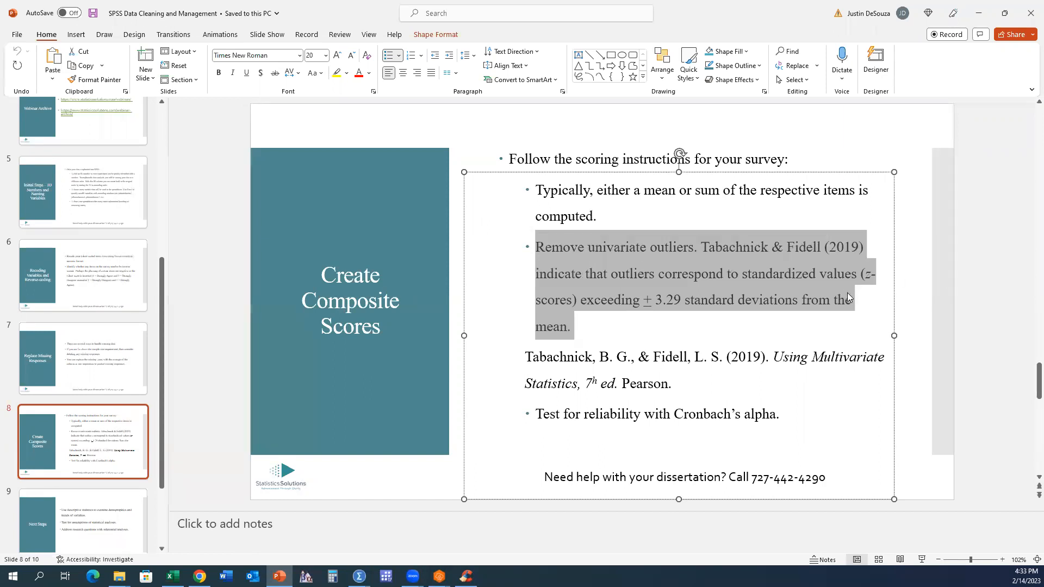
Step: Return to the SPSS data and run Descriptives on the three Overall composite variables, saving their standardized values as variables
click(977, 13)
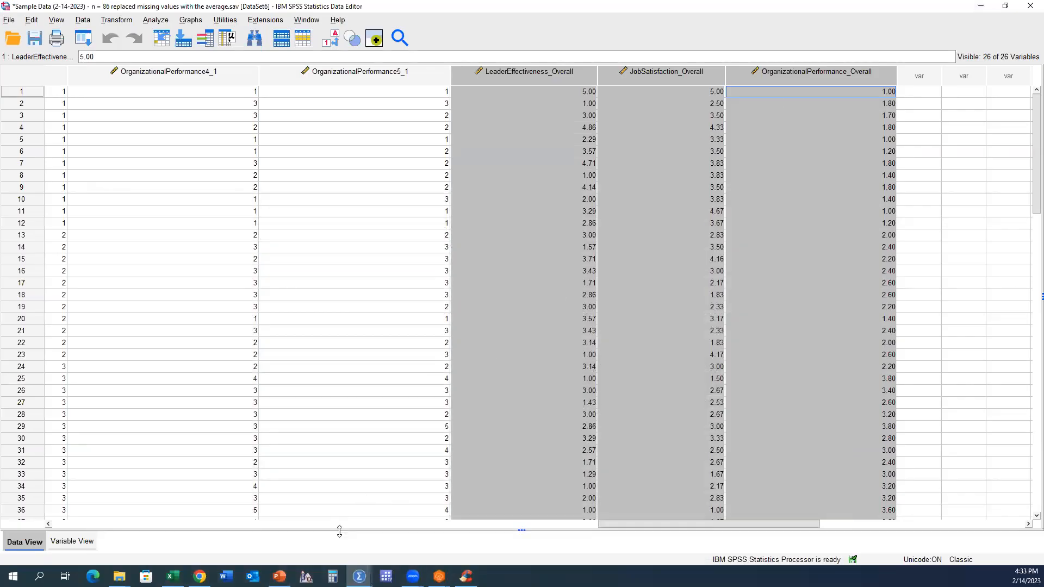
click(156, 20)
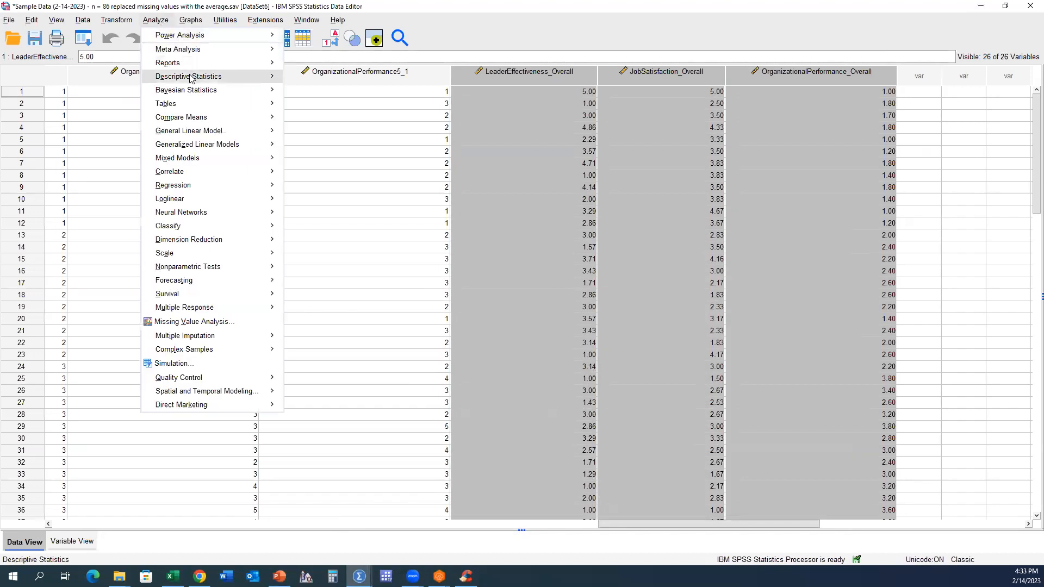
mouse_move(191, 78)
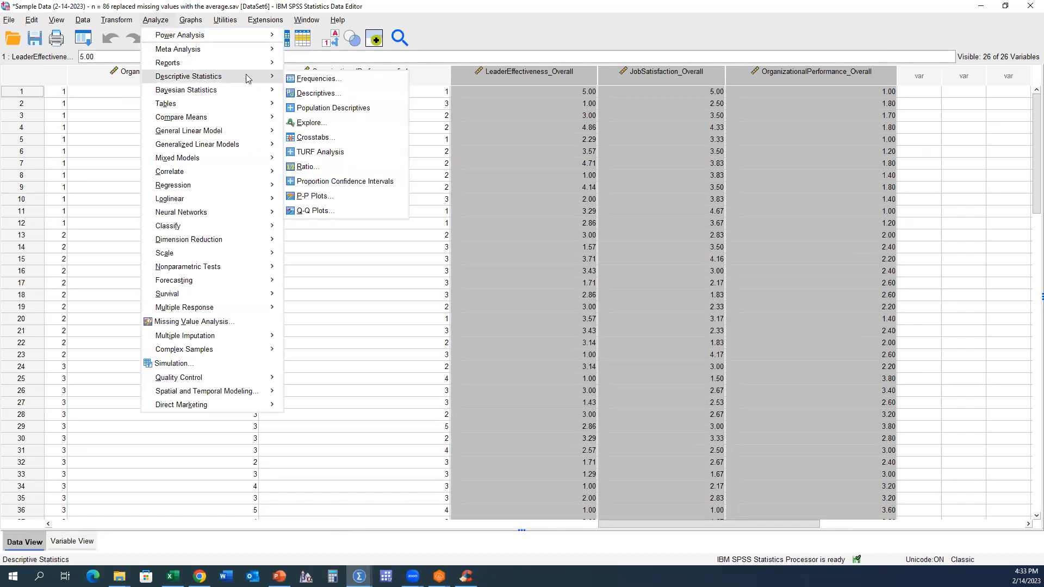
click(309, 94)
drag(581, 262, 592, 279)
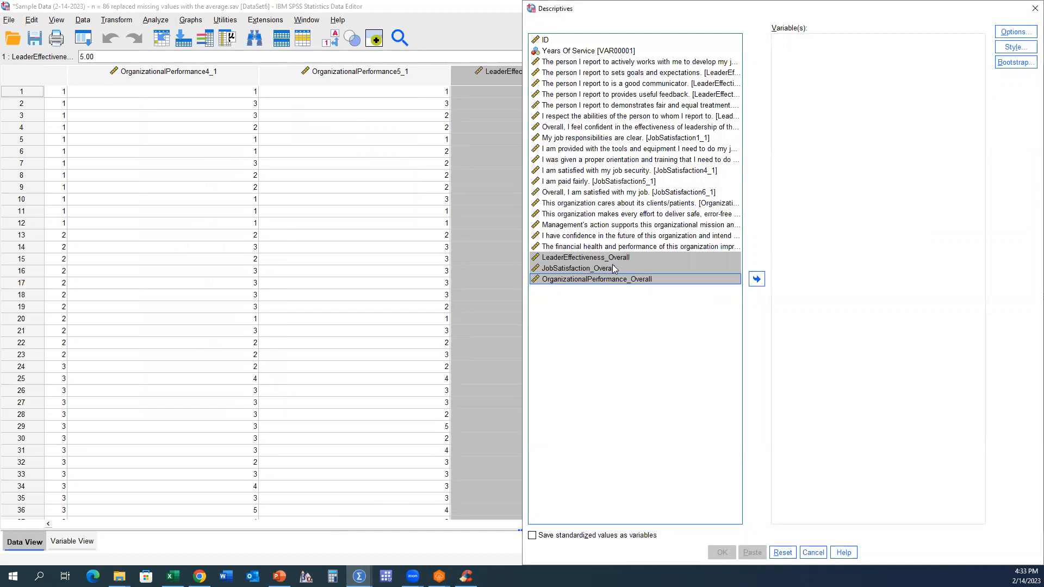
click(756, 279)
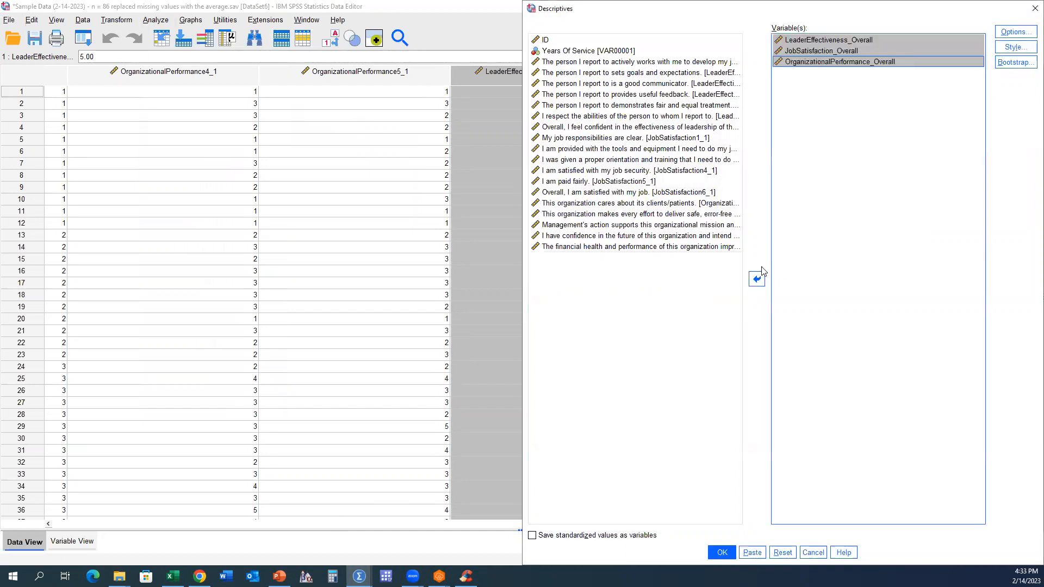
click(532, 536)
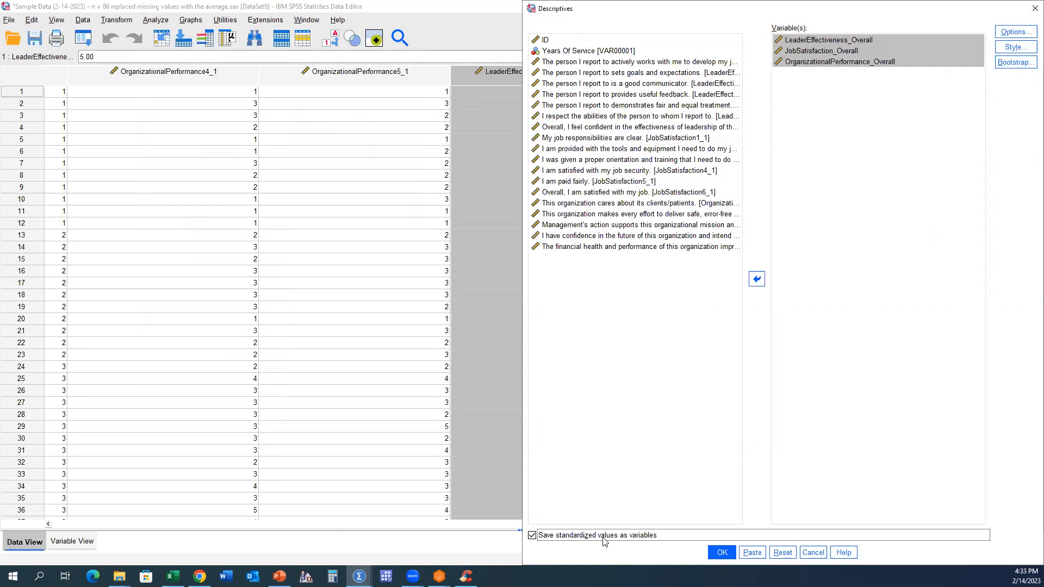
click(716, 550)
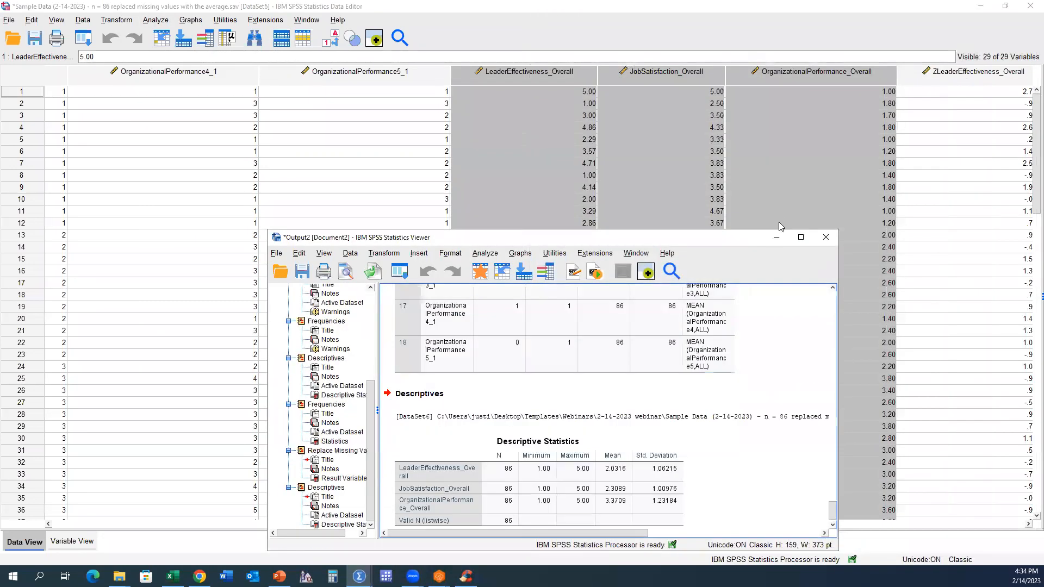
Step: Put the output window away and select the new ZLeaderEffectiveness_Overall column in the data
click(777, 237)
drag(668, 520, 765, 515)
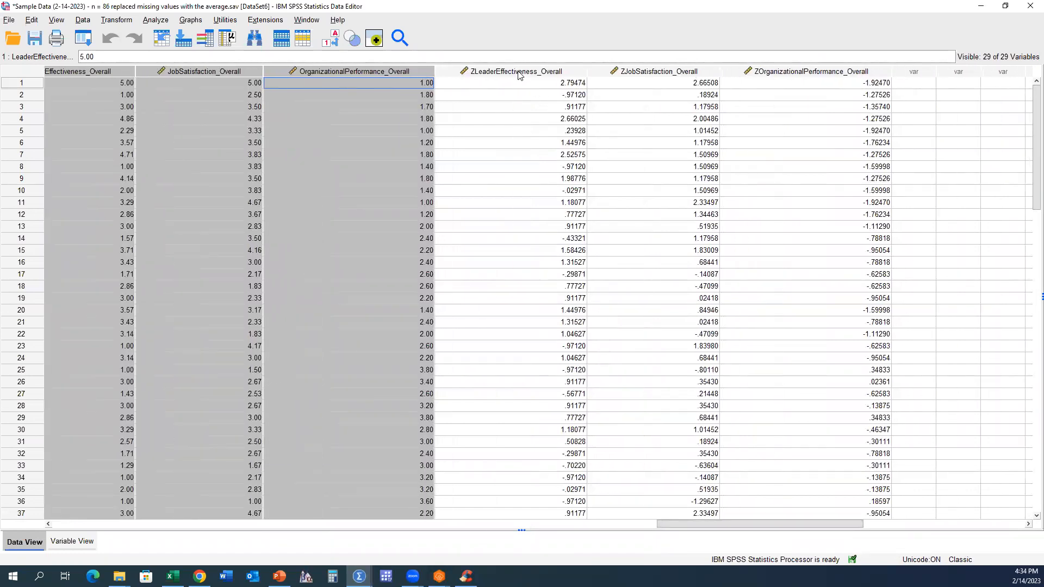
mouse_move(519, 75)
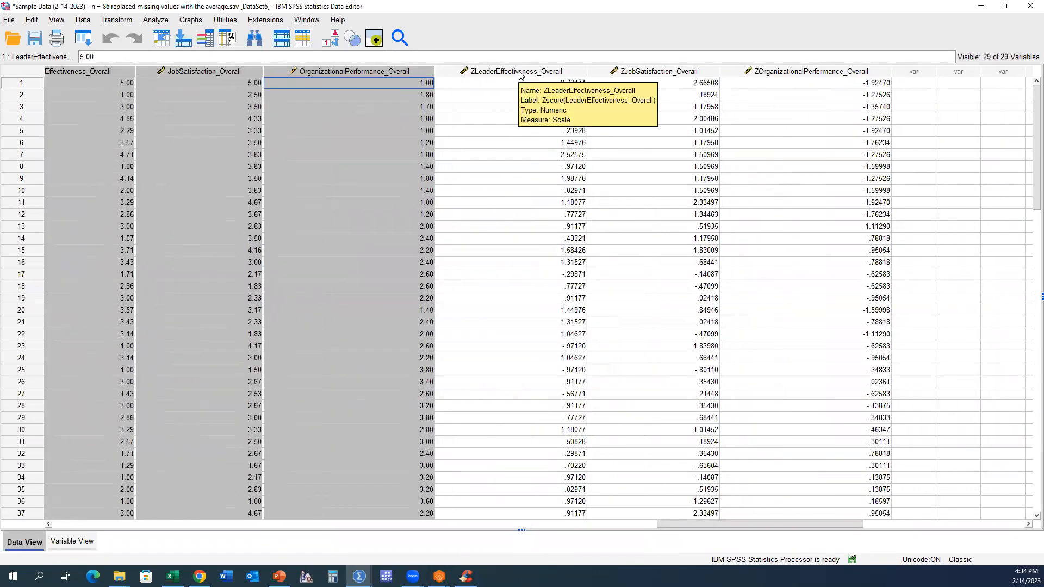
click(519, 75)
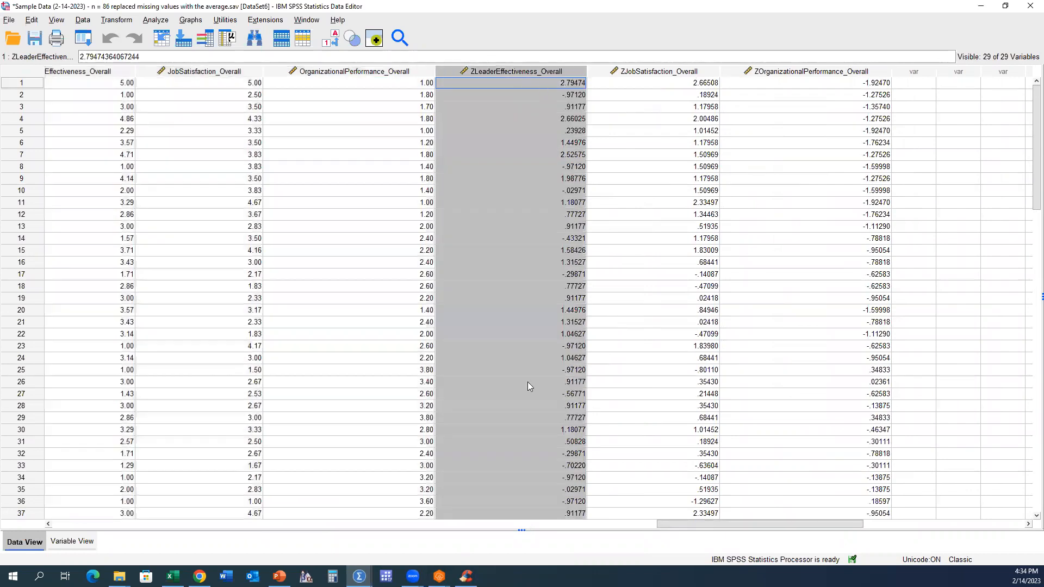
Step: Switch to the PowerPoint slide to review the ± 3.29 standard deviation outlier criterion, and return to the SPSS data
click(280, 576)
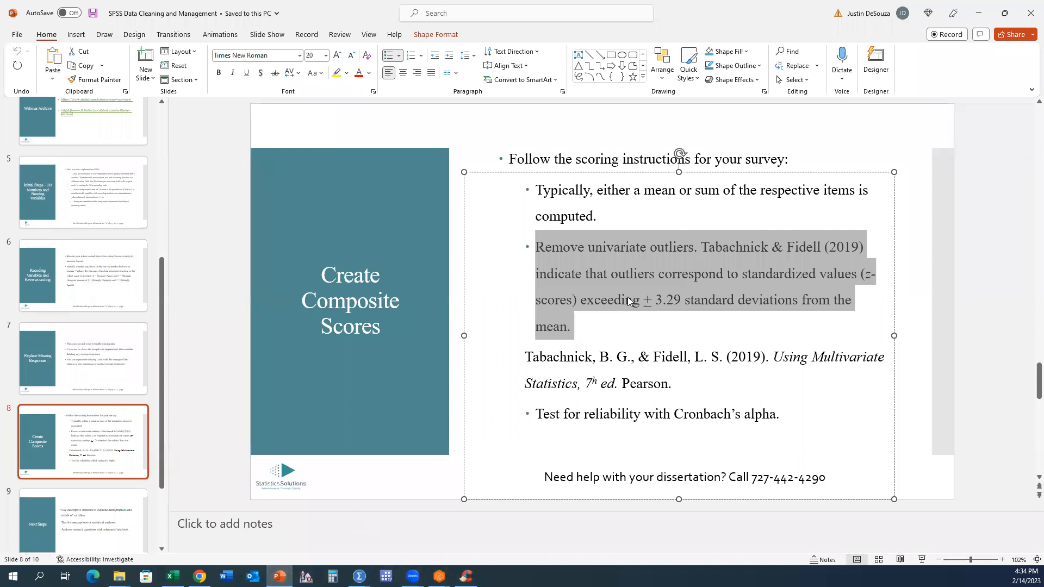
click(614, 274)
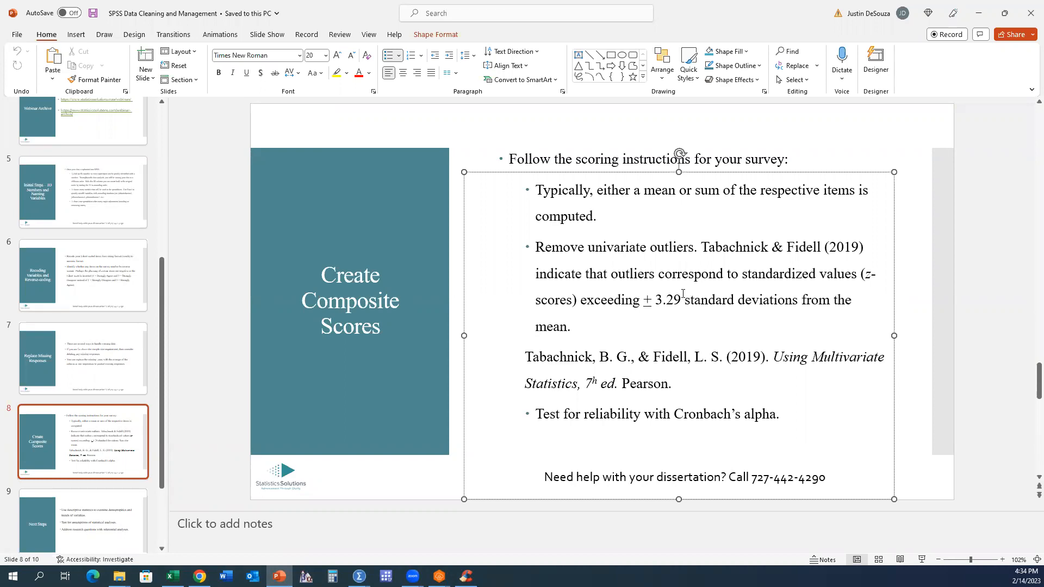
click(978, 13)
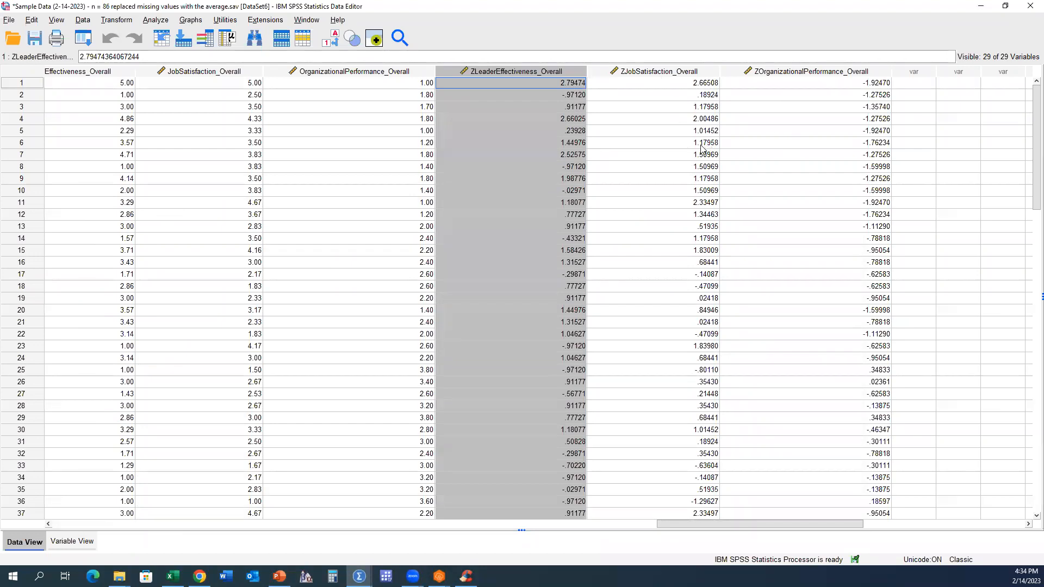
Step: Sort the cases by ZLeaderEffectiveness_Overall in ascending and then descending order to expose its lowest and highest z-scores
click(563, 130)
click(564, 74)
right_click(563, 75)
click(599, 231)
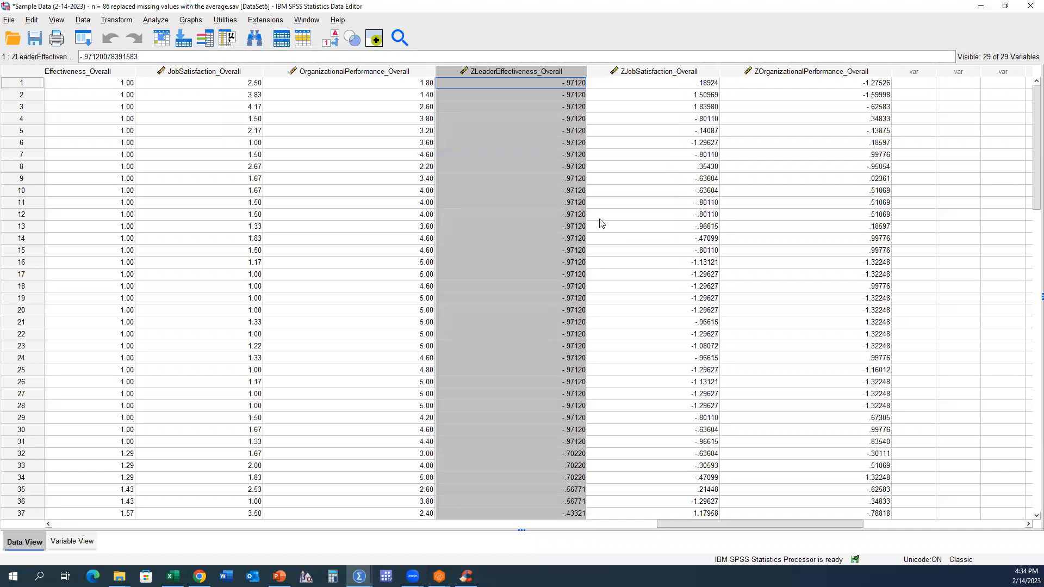
click(567, 86)
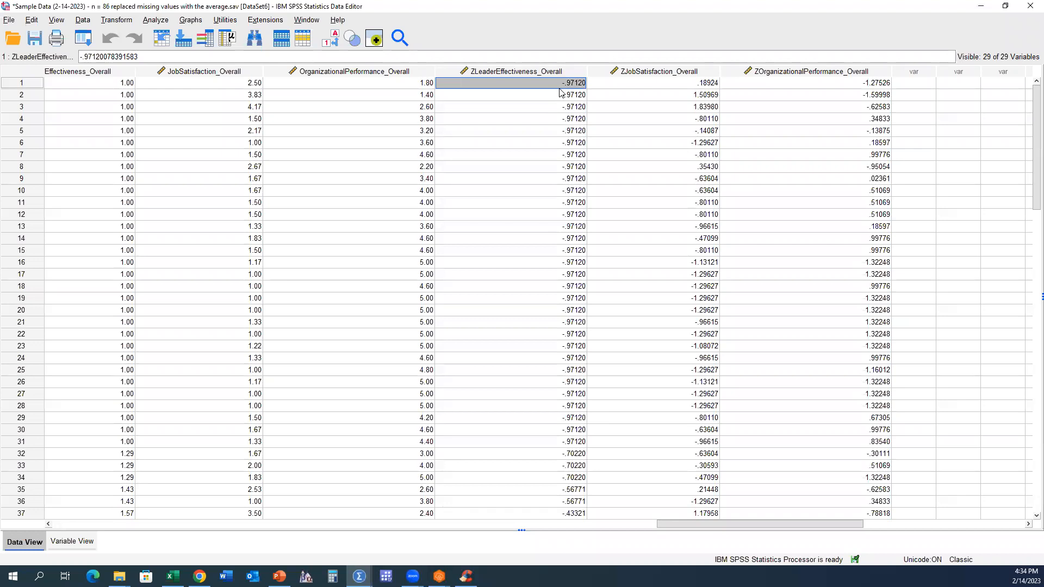
right_click(564, 75)
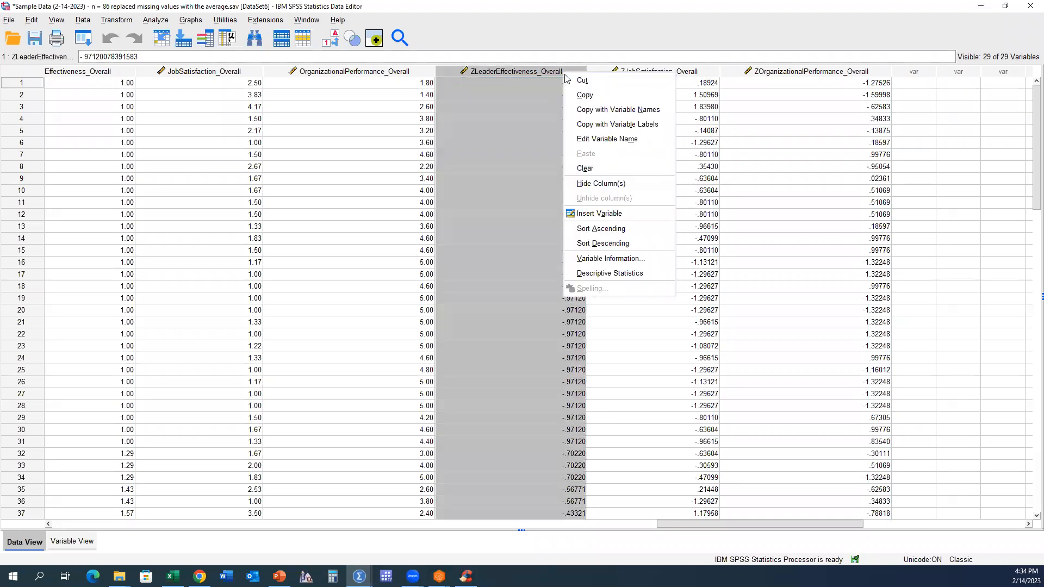
click(602, 243)
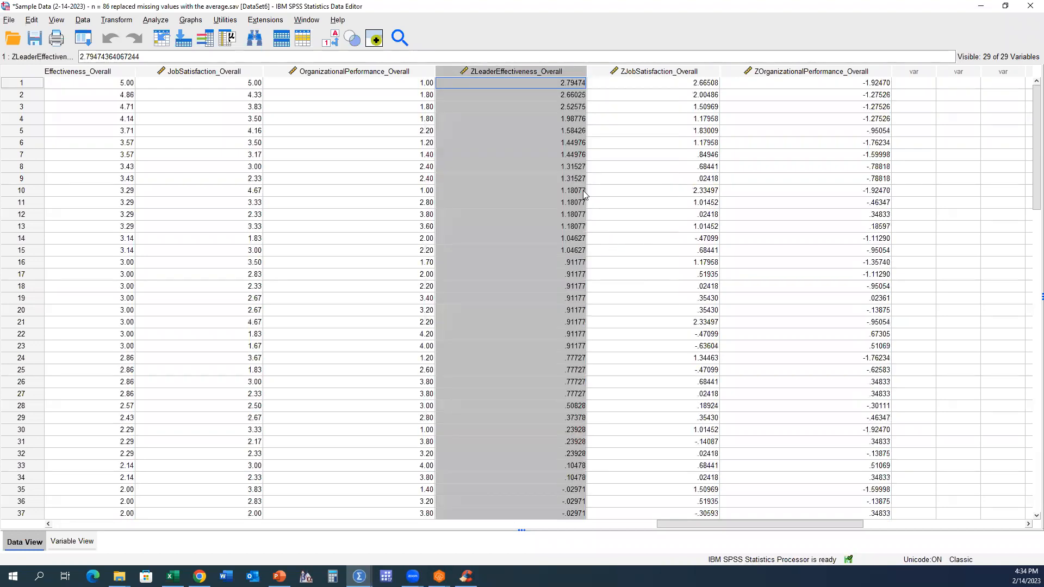
Step: Select the highest ZLeaderEffectiveness_Overall value and compare it with the 3.29 cutoff, highlighting that number on the PowerPoint slide
click(563, 84)
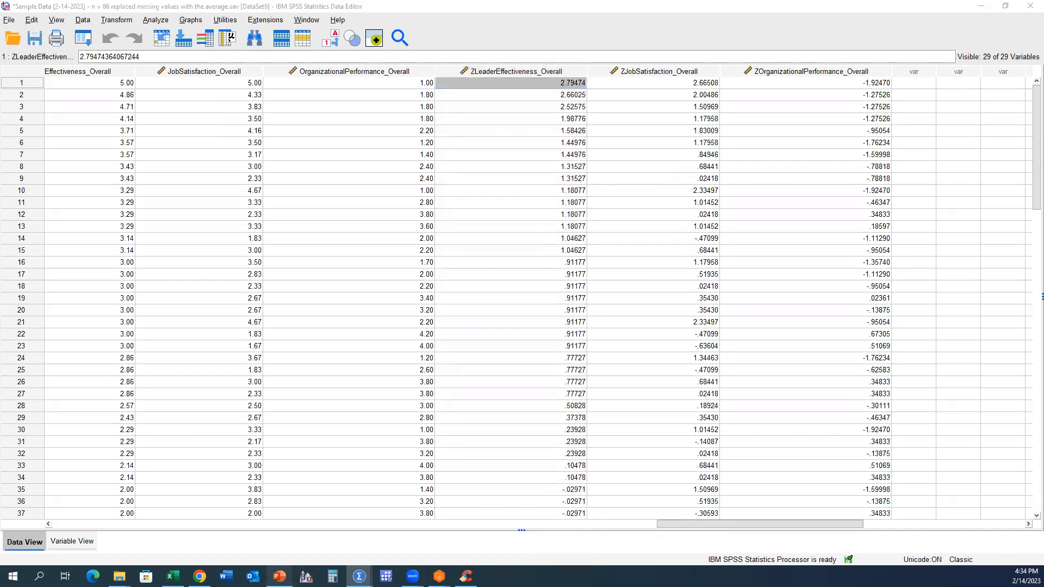
click(279, 576)
drag(654, 299, 681, 299)
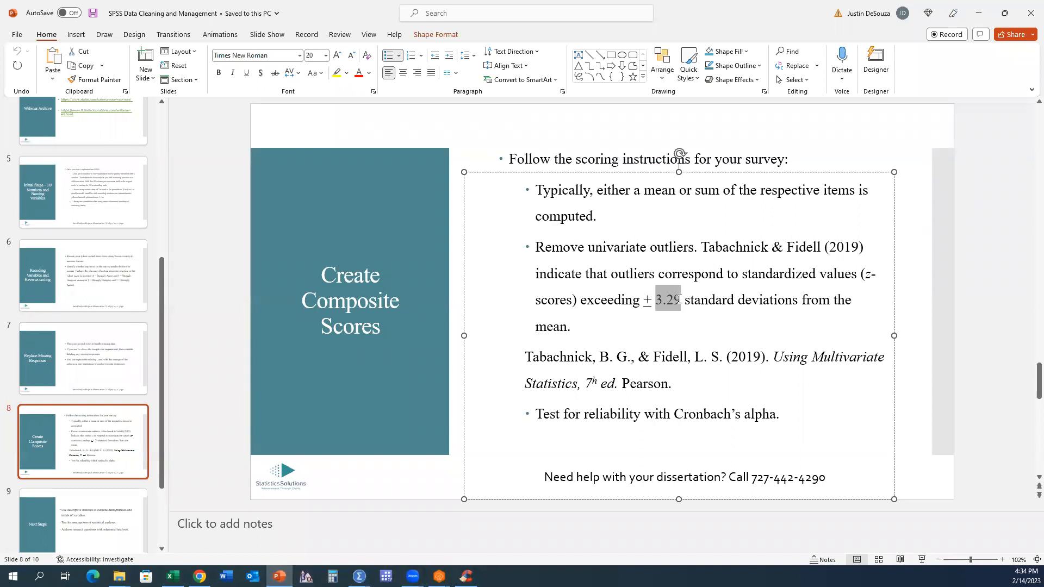
click(978, 13)
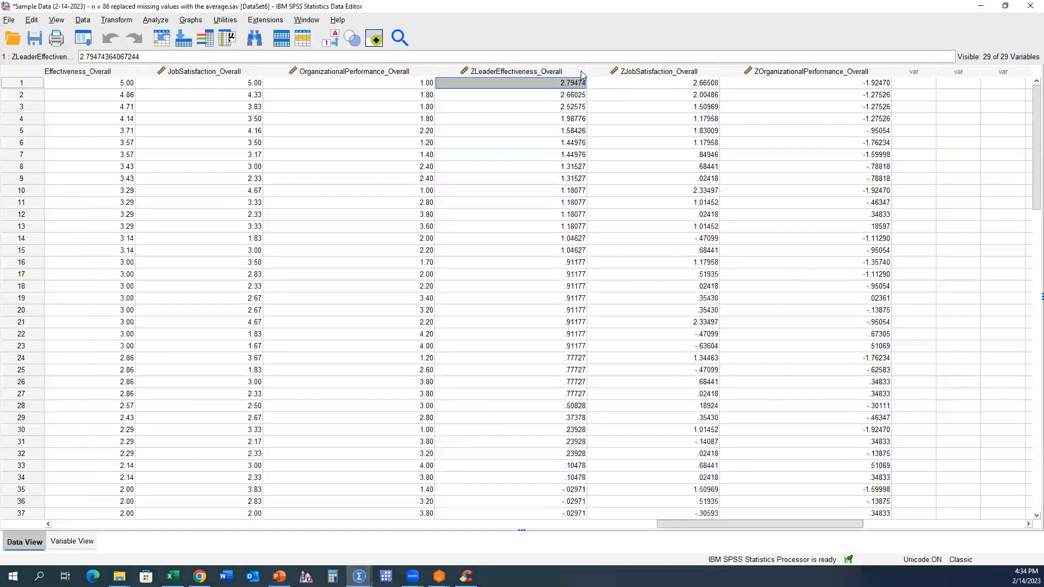
Step: Sort the cases by ZJobSatisfaction_Overall in ascending and then descending order to check both extremes for outliers
right_click(637, 72)
click(681, 225)
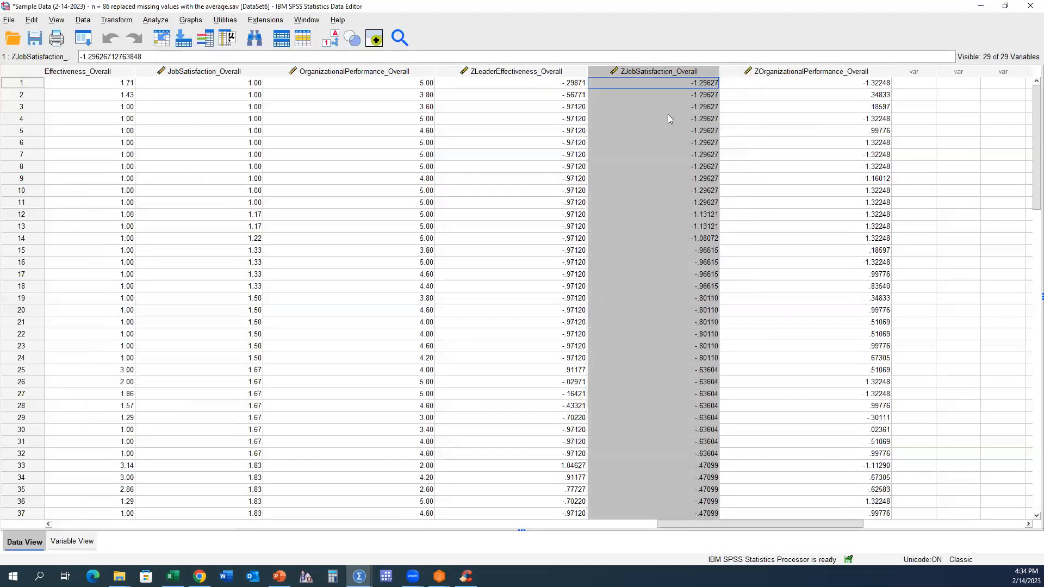
right_click(701, 81)
click(737, 247)
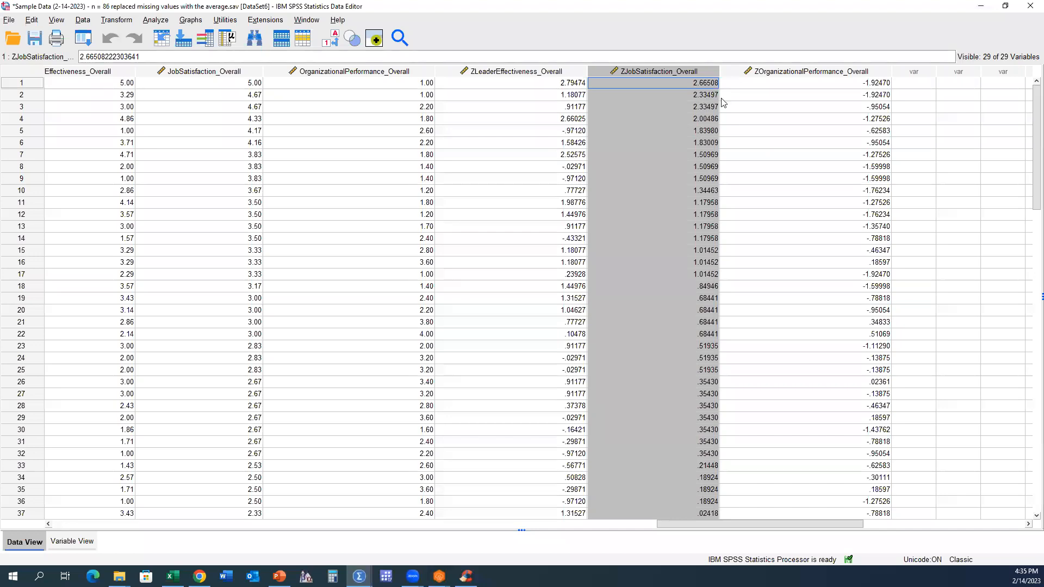
Step: Sort the cases by ZOrganizationalPerformance_Overall in ascending and then descending order and scan the column for outliers
right_click(840, 73)
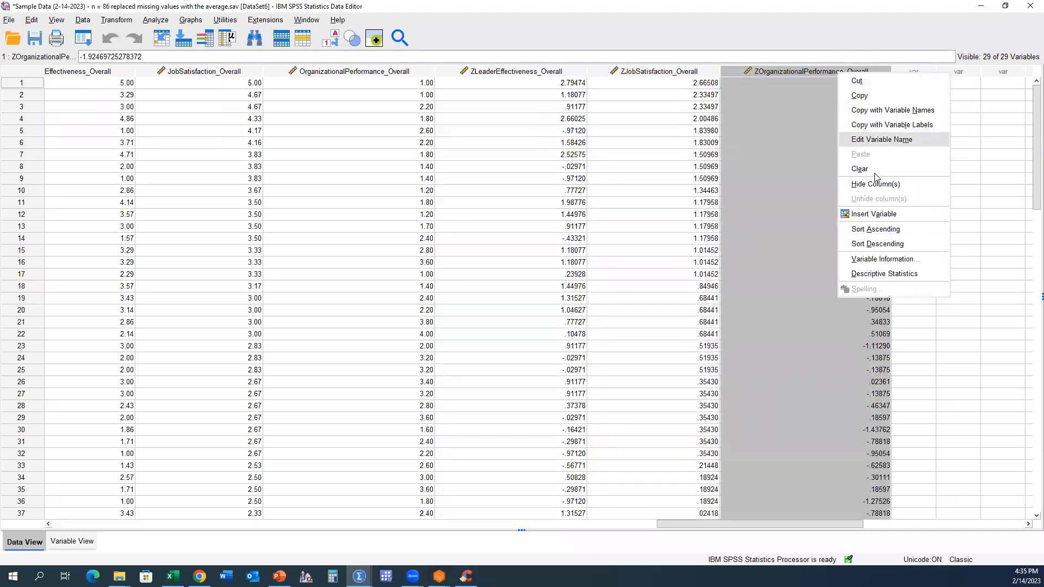
click(875, 228)
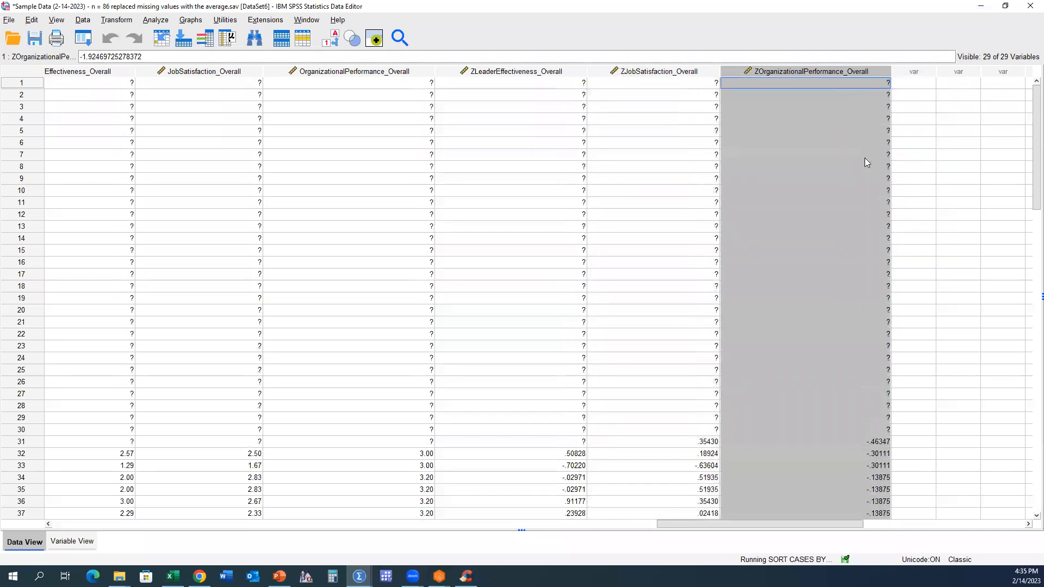
right_click(850, 72)
click(875, 243)
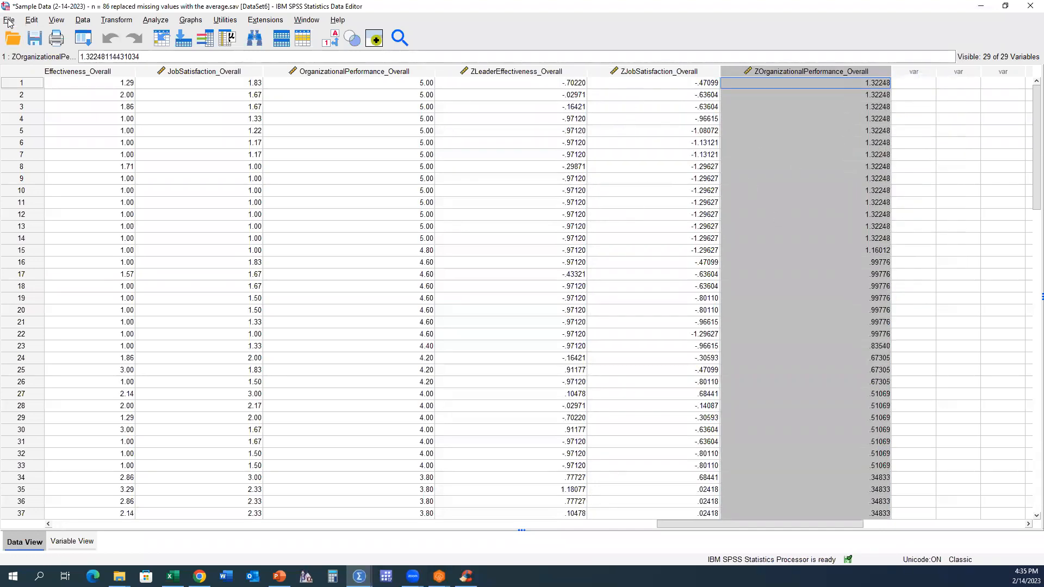
scroll(152, 279, down, 7)
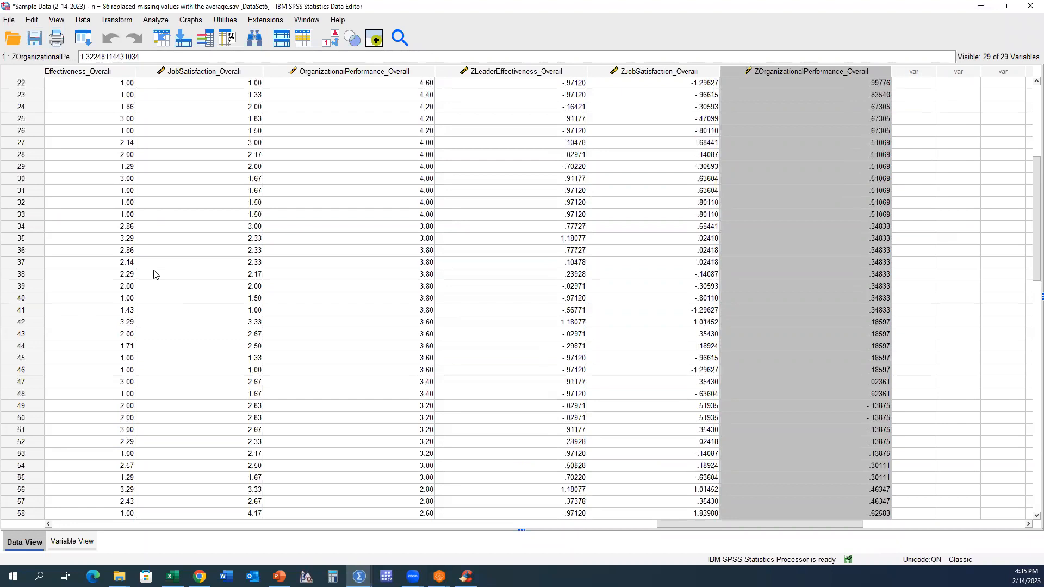
scroll(153, 274, down, 14)
scroll(153, 272, up, 15)
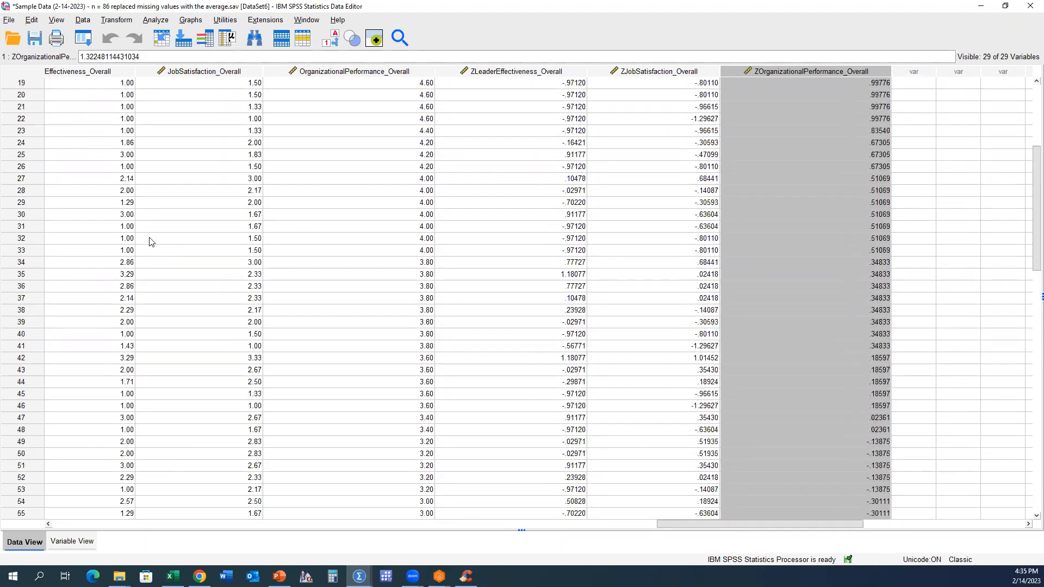
scroll(151, 241, up, 6)
Step: Save the dataset under the new name "Sample Data (2-14-2023) - n = 86 created composite scores and checked for outliers"
click(10, 20)
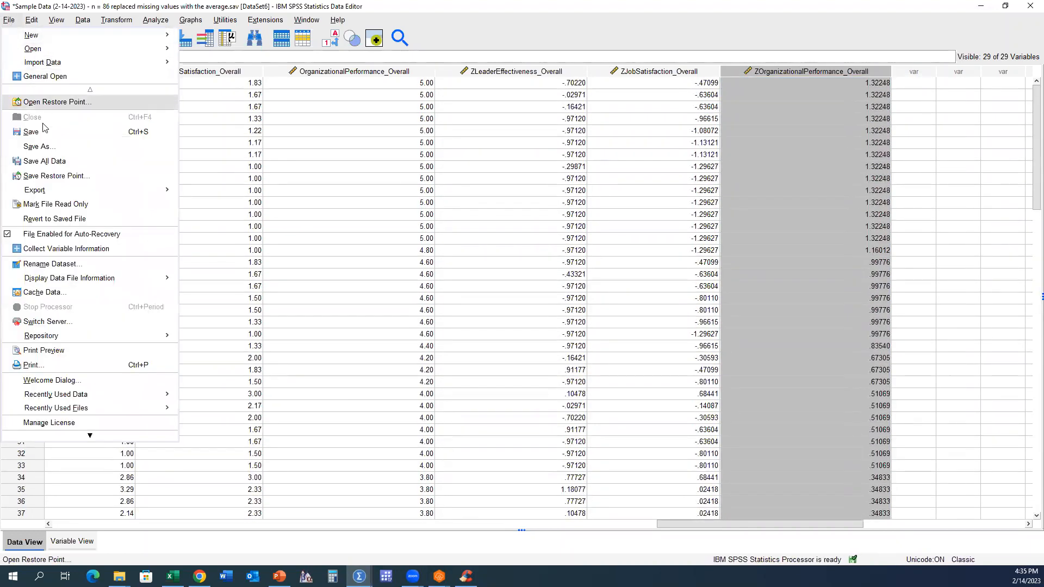
click(41, 147)
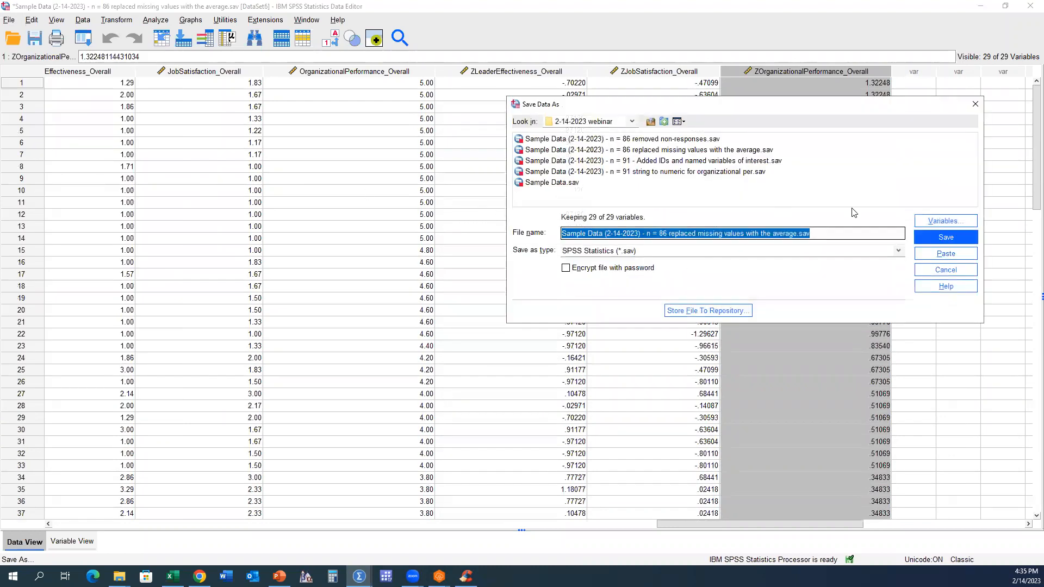
drag(667, 233, 819, 235)
text(c)
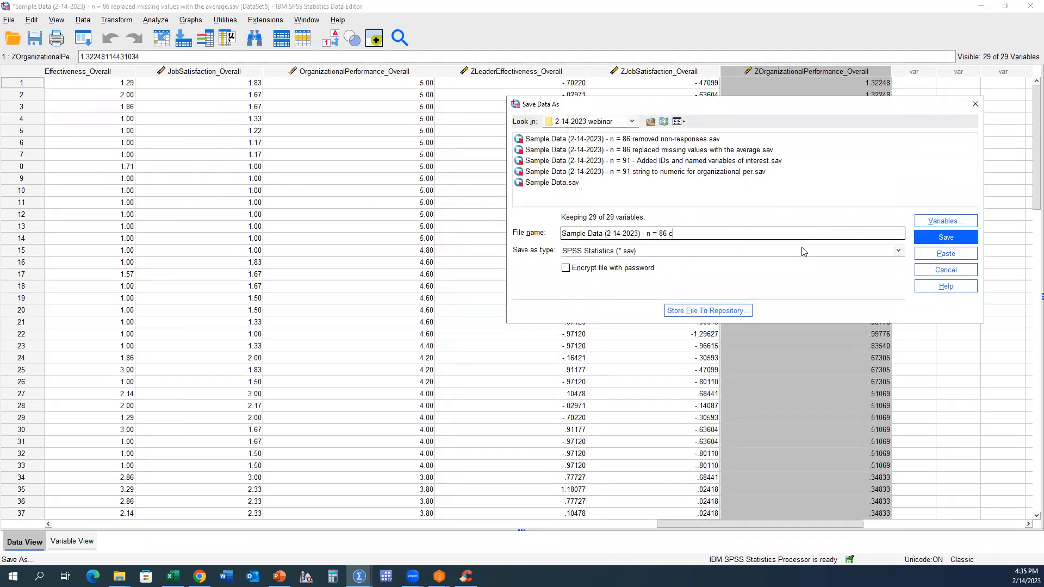
text(rewted composite scores and ch)
key(BackSpace)
key(BackSpace)
text(outliers)
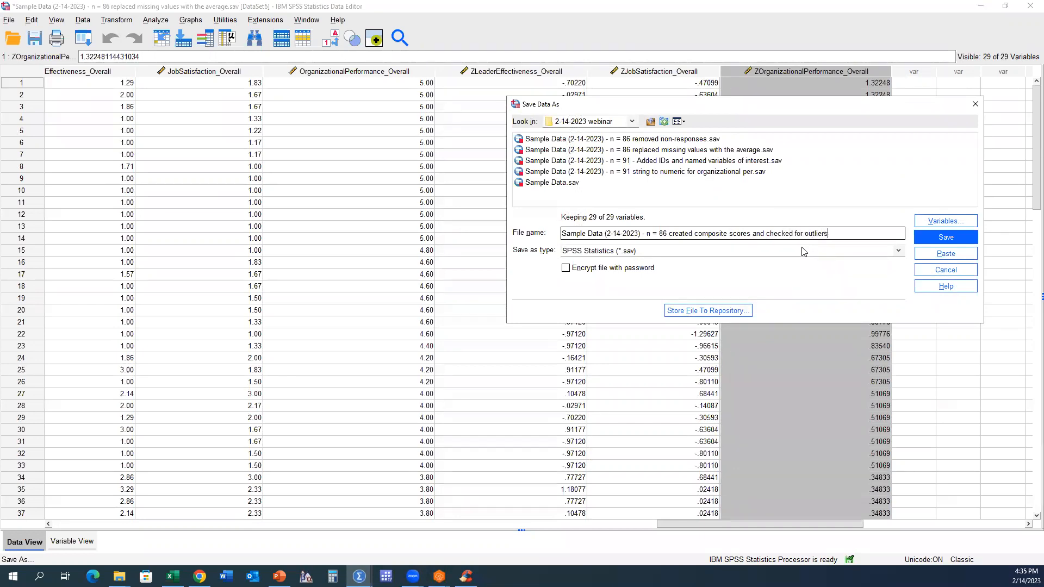
key(Return)
Step: Switch to the PowerPoint presentation and highlight the bullet about testing for reliability with Cronbach's alpha
click(279, 576)
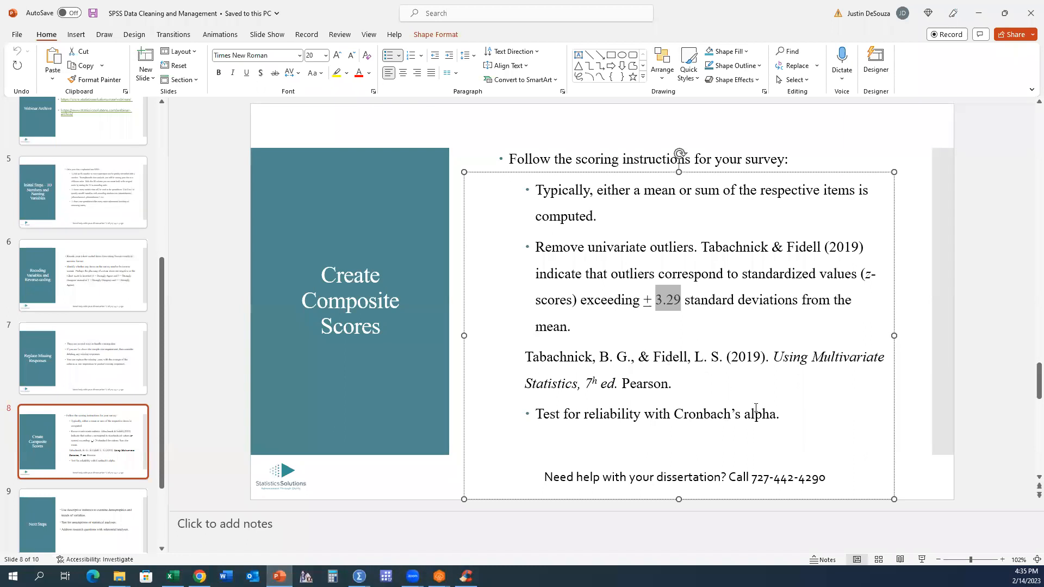
drag(784, 416, 546, 420)
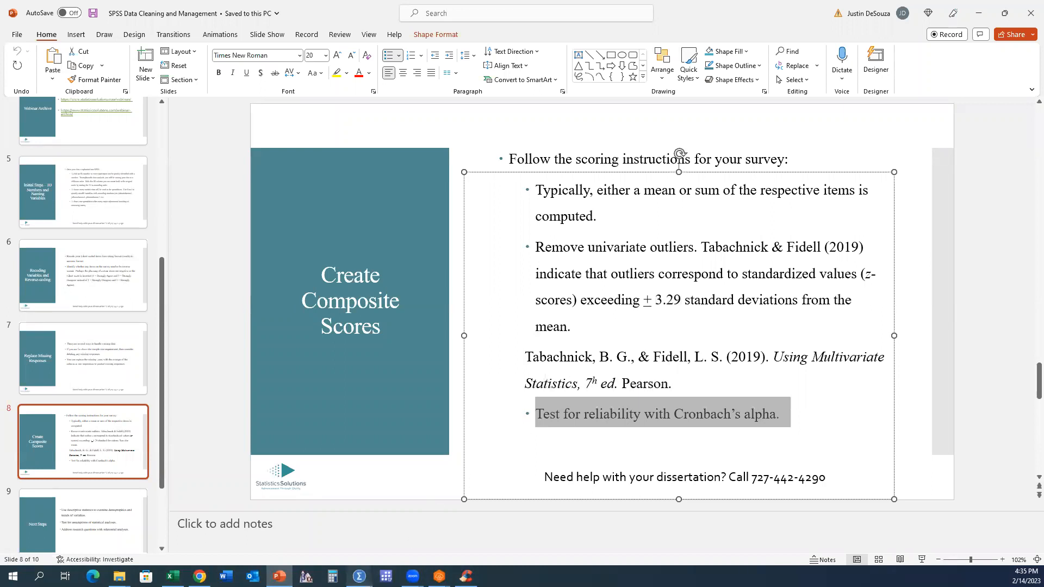
Step: Switch to the SPSS dataset and start a Reliability Analysis with the variables listed by name instead of label
mouse_move(359, 575)
click(455, 483)
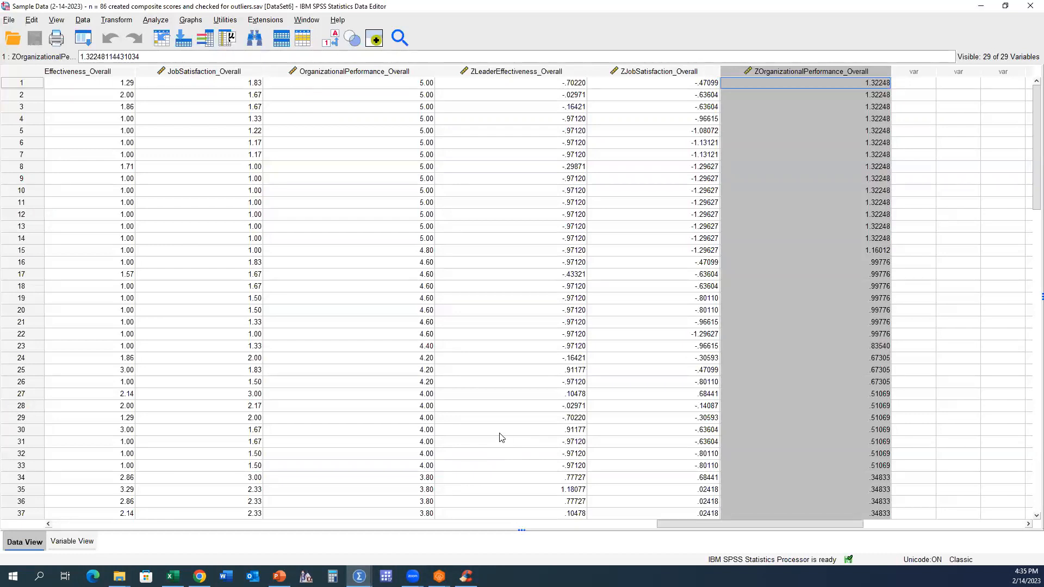
click(151, 21)
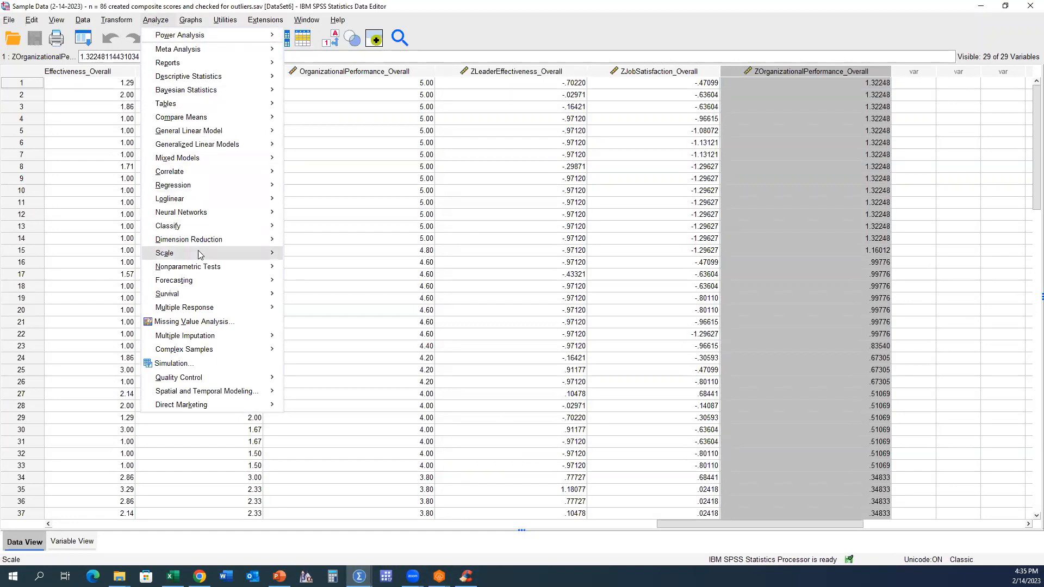
mouse_move(200, 255)
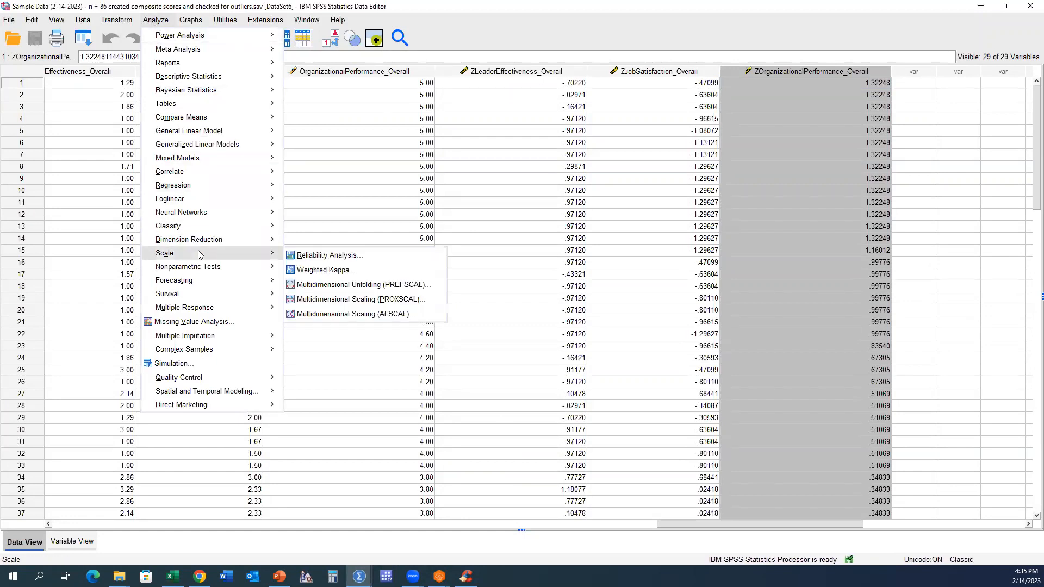
click(327, 259)
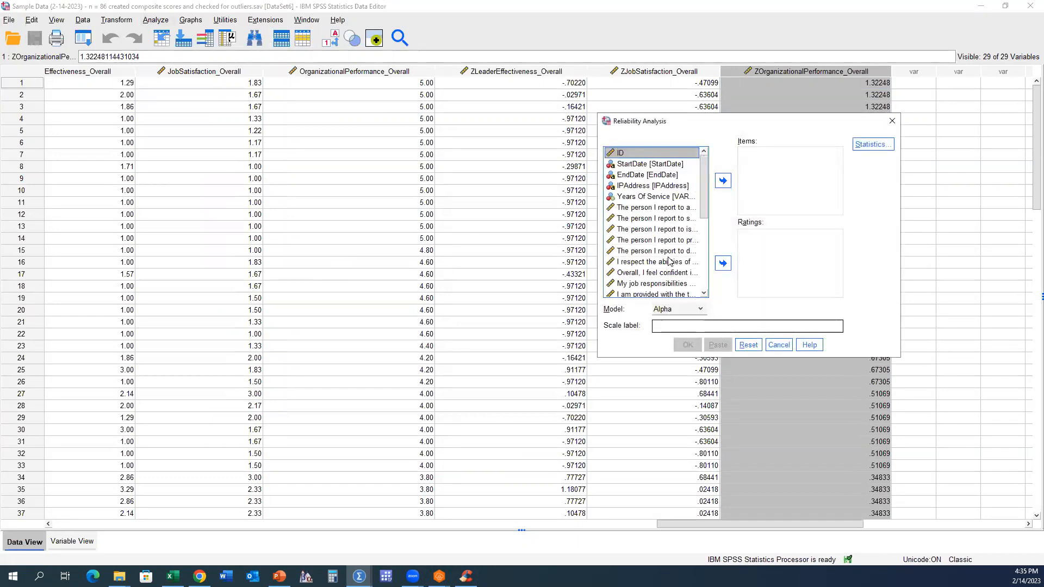
right_click(668, 264)
click(670, 275)
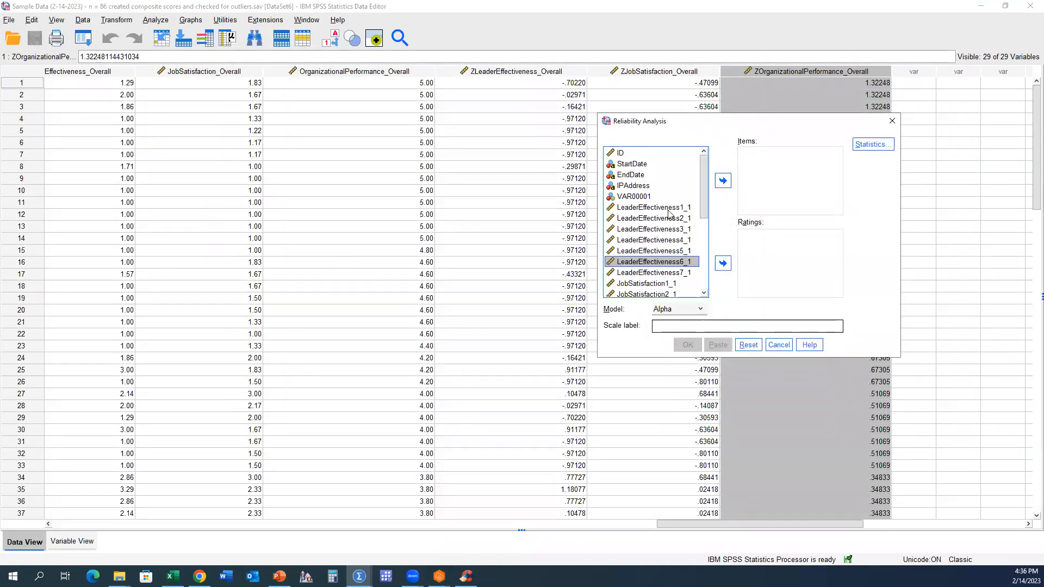
Step: Add LeaderEffectiveness1_1 through LeaderEffectiveness7_1 as items with the scale label "Leader Effectiveness", and paste the reliability command as syntax
click(670, 209)
shift+click(662, 273)
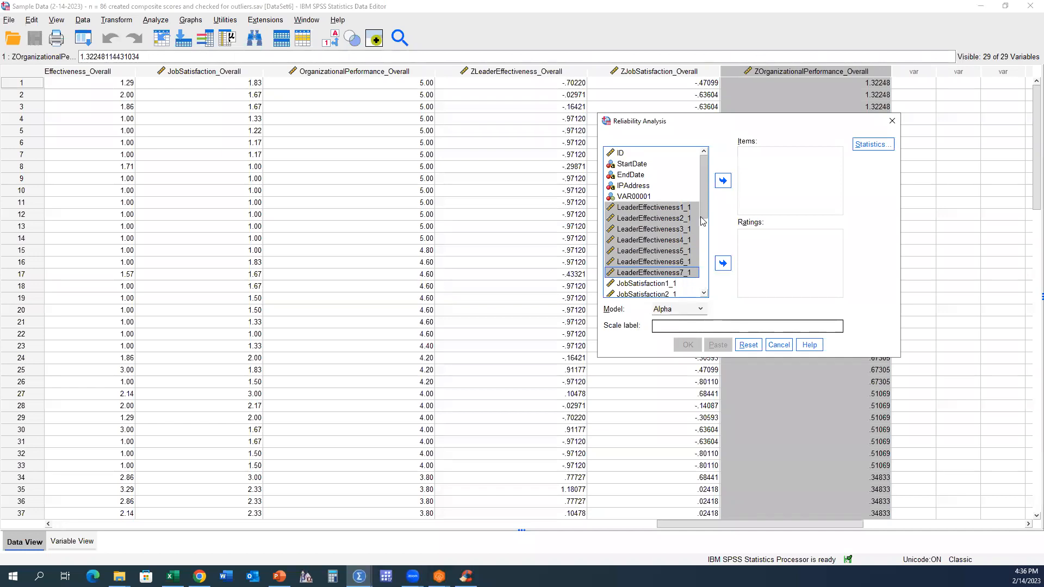
click(723, 185)
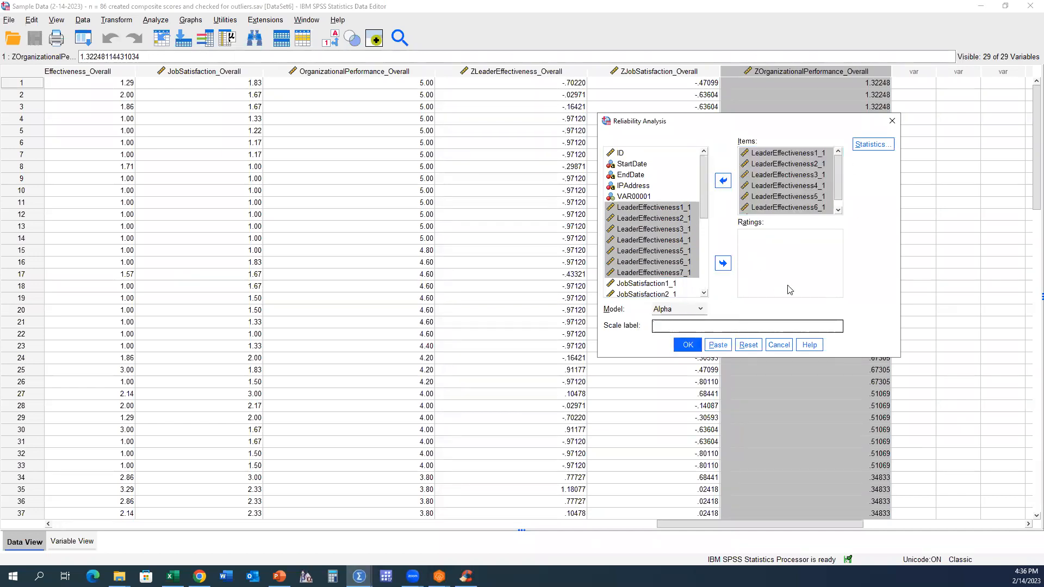
text(Leader Effectiveness)
click(717, 345)
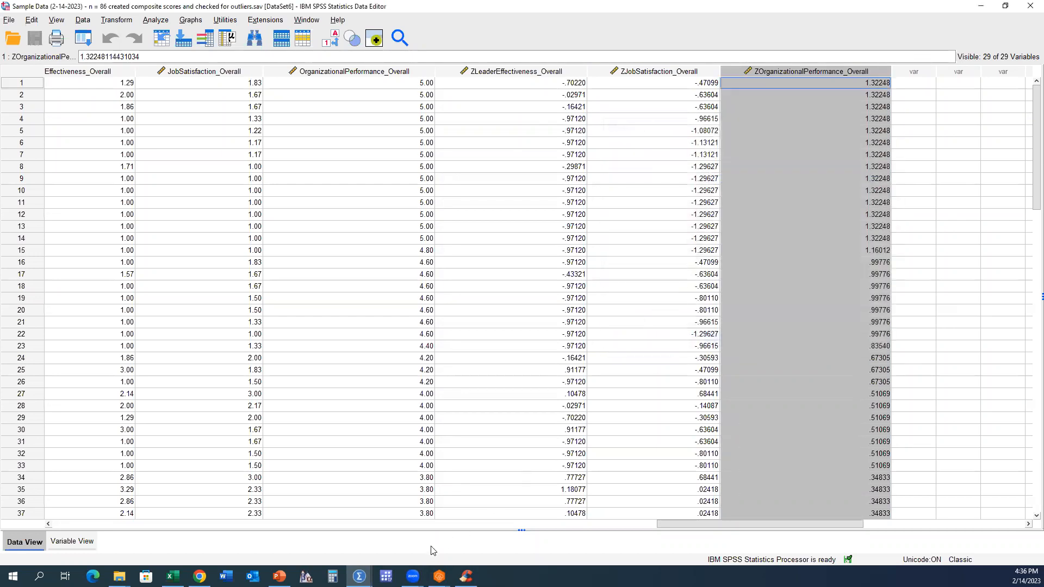
Step: Run the pasted RELIABILITY syntax for the Leader Effectiveness items and examine Cronbach's alpha in the output
mouse_move(359, 576)
click(241, 531)
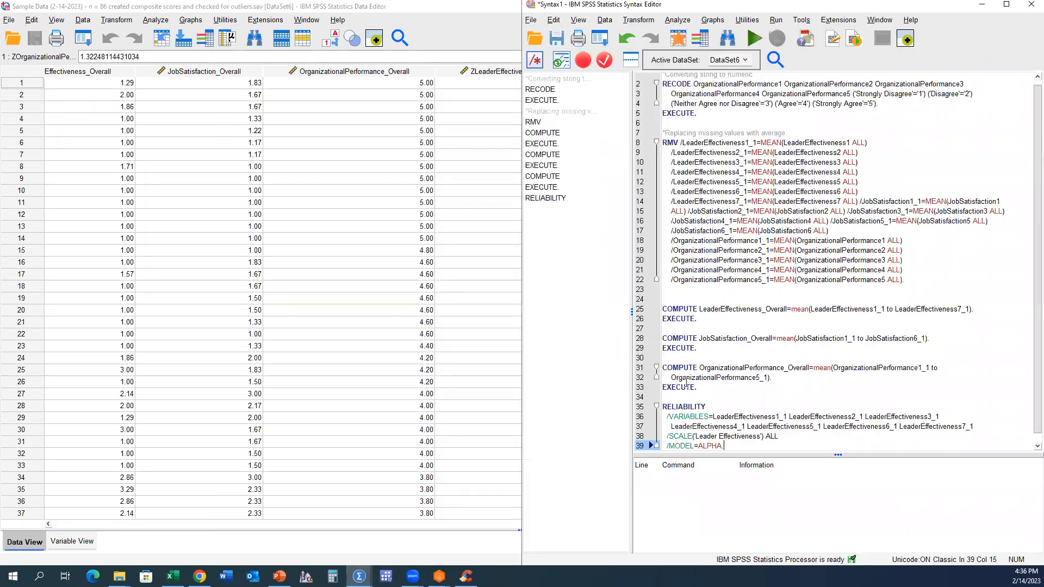
drag(725, 446, 661, 407)
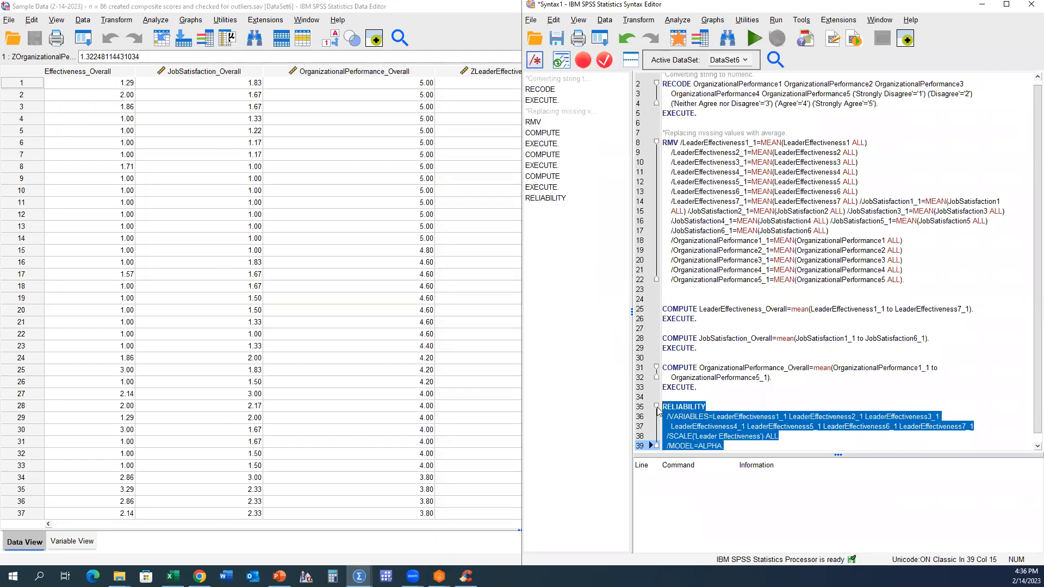
click(758, 41)
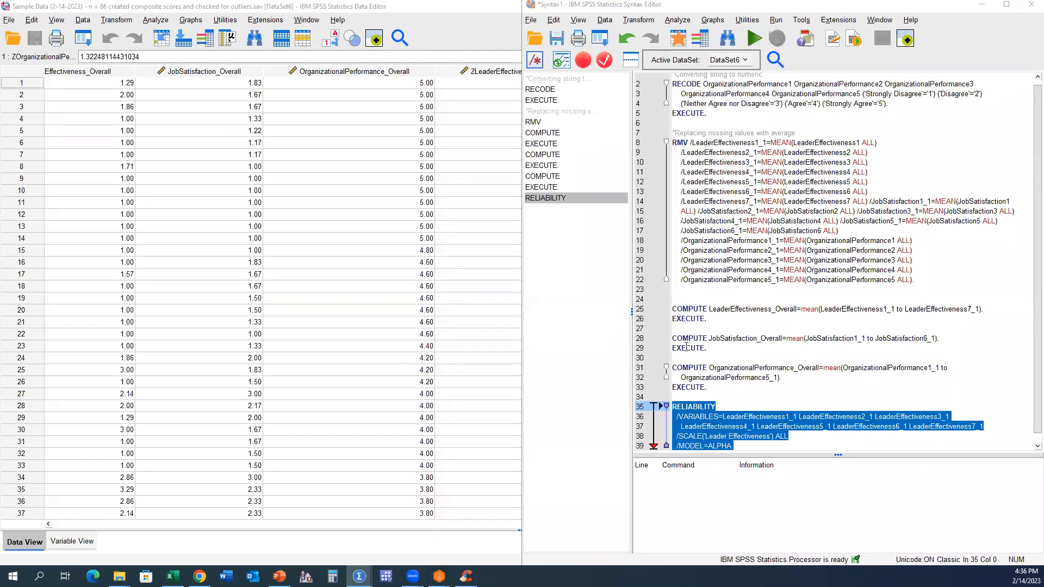
mouse_move(358, 576)
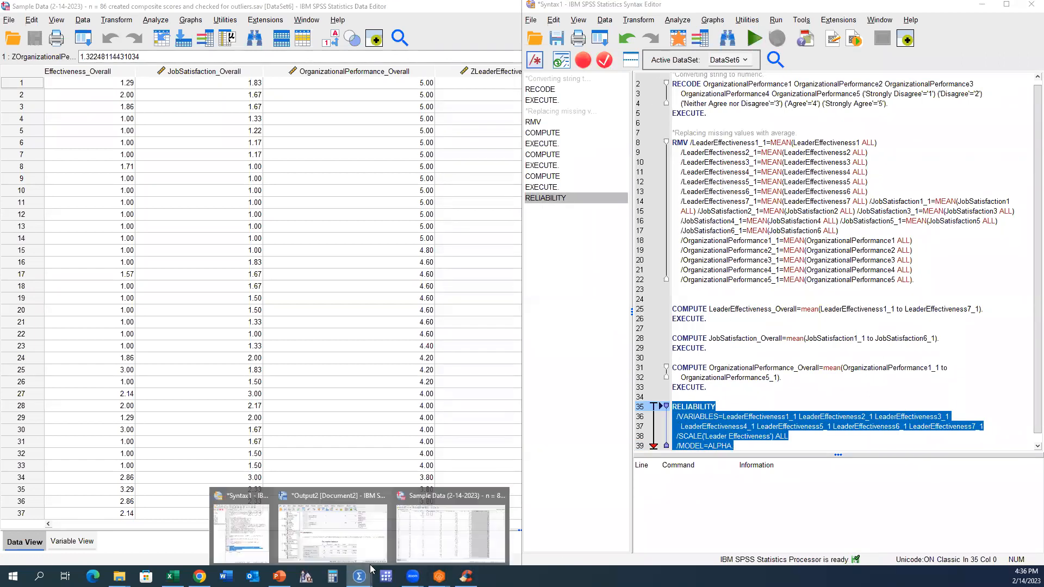
click(384, 538)
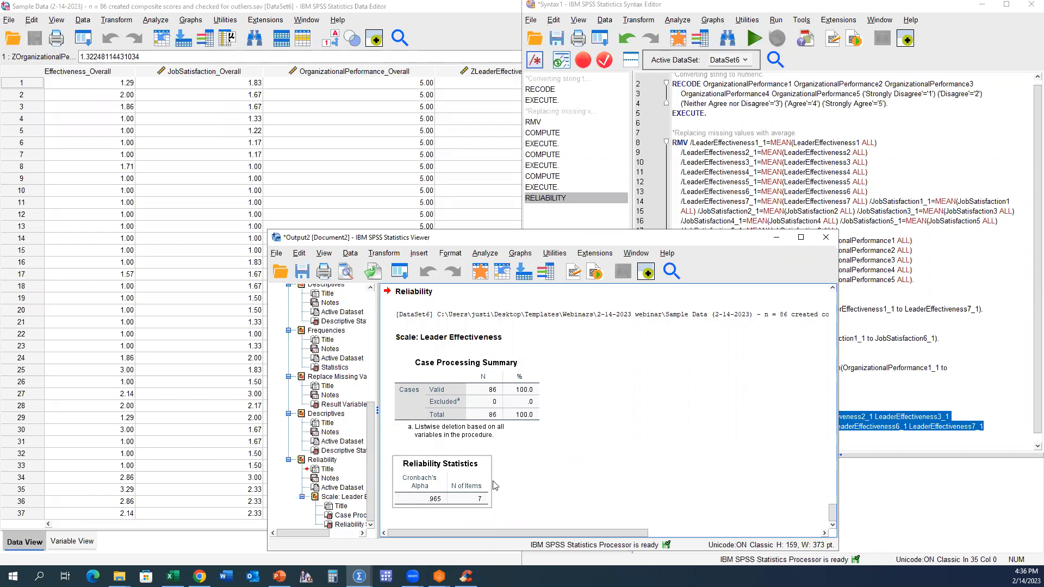
Step: Switch to the PowerPoint presentation, show the Next Steps slide and highlight the bullets on testing assumptions and inferential analyses
click(411, 183)
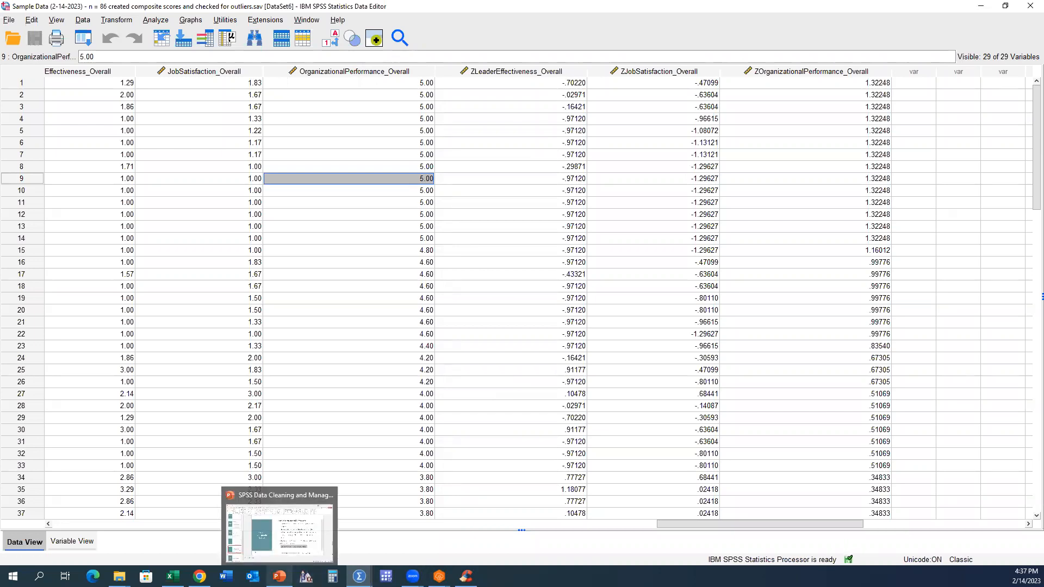
click(269, 519)
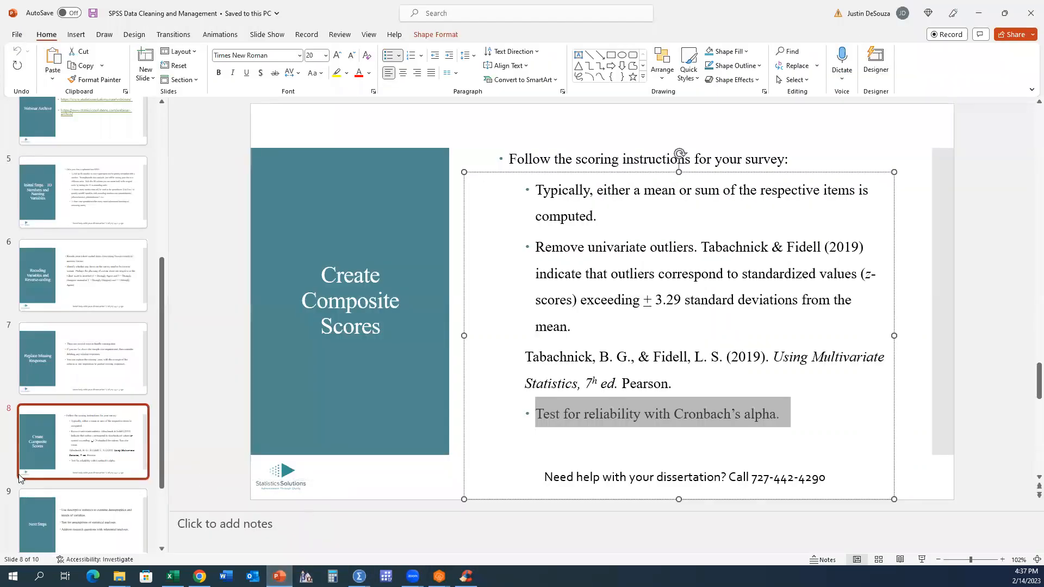
click(48, 493)
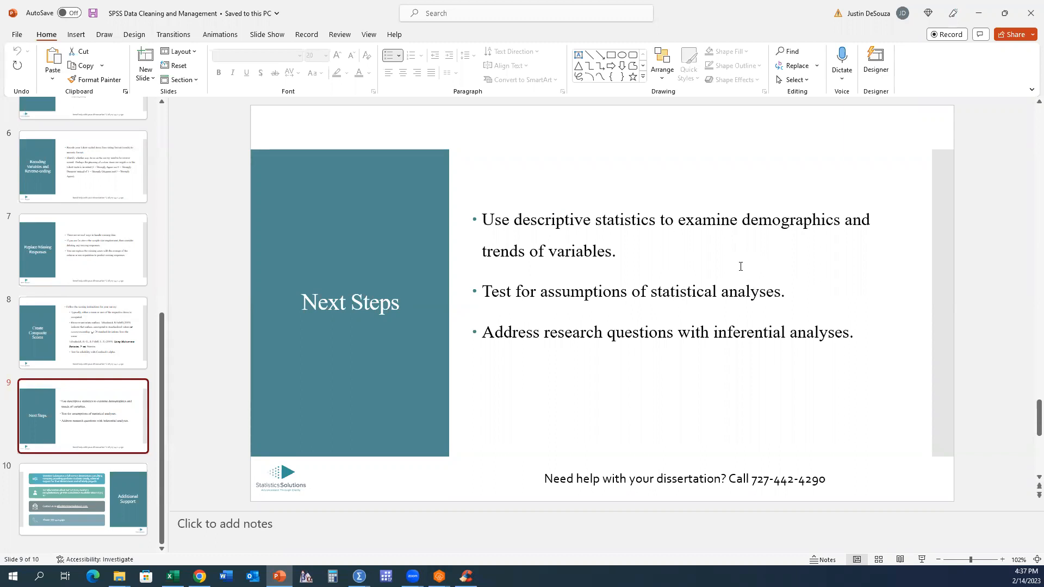
drag(482, 292, 747, 298)
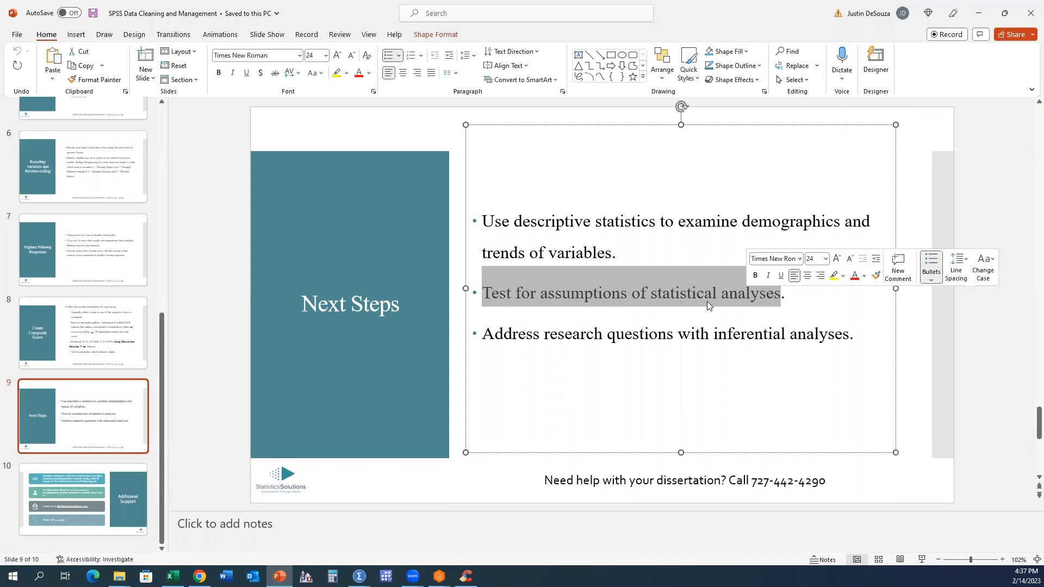
drag(483, 334, 791, 351)
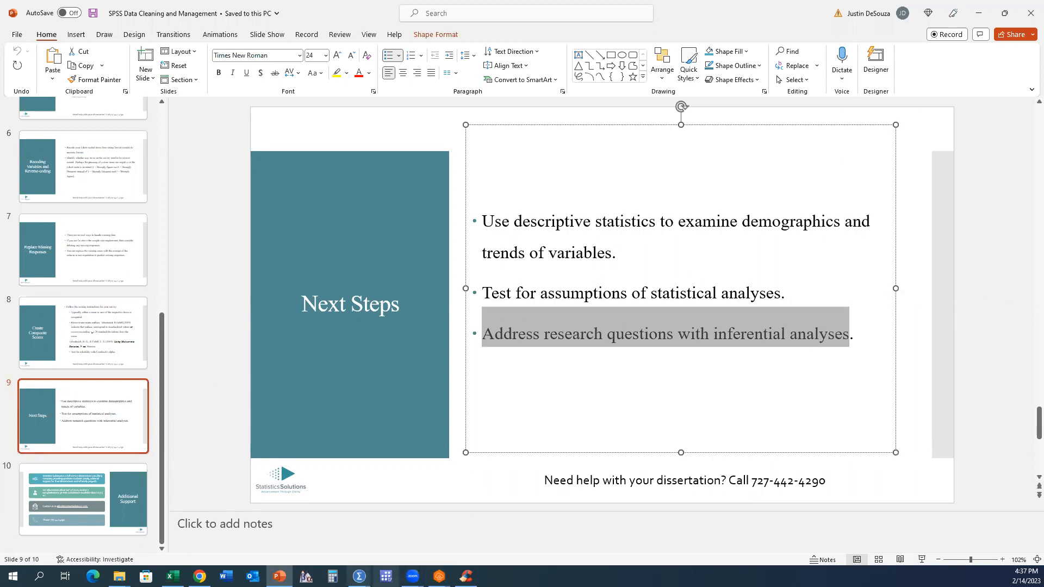
Step: View the SPSS dataset again, minimize it and show the Additional Support slide in PowerPoint
click(359, 576)
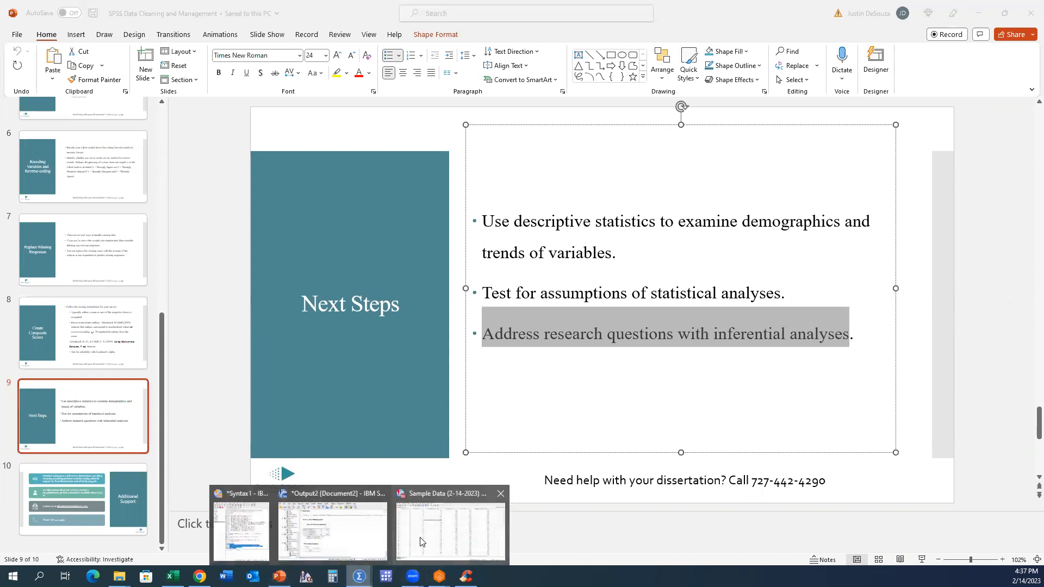
click(423, 541)
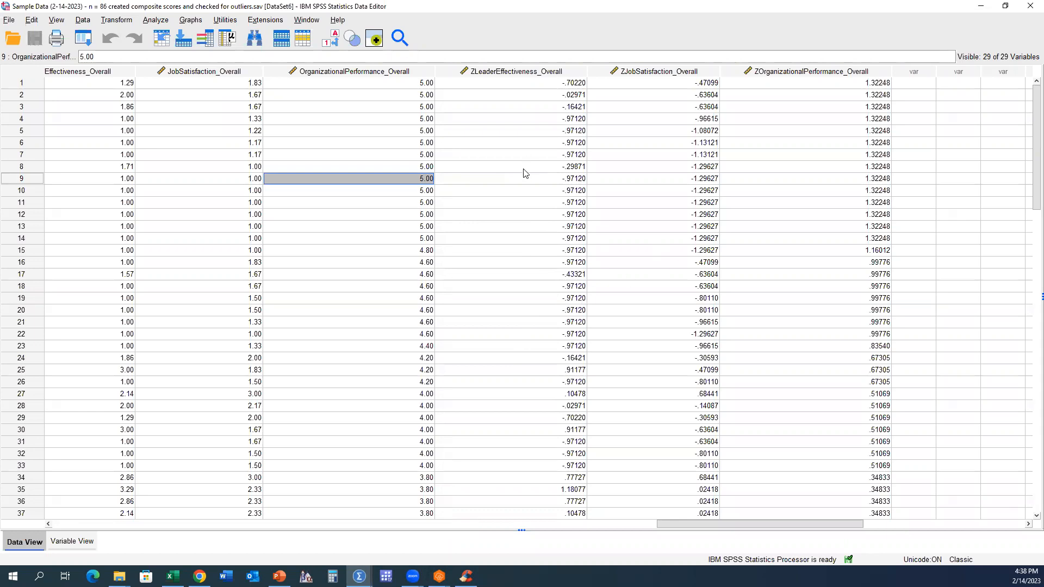
click(980, 6)
click(78, 522)
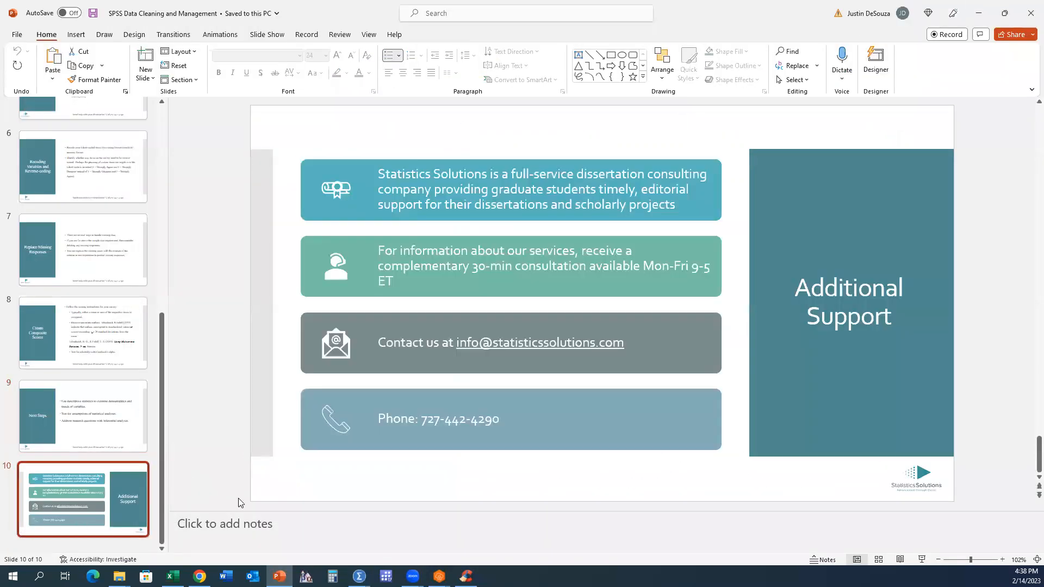